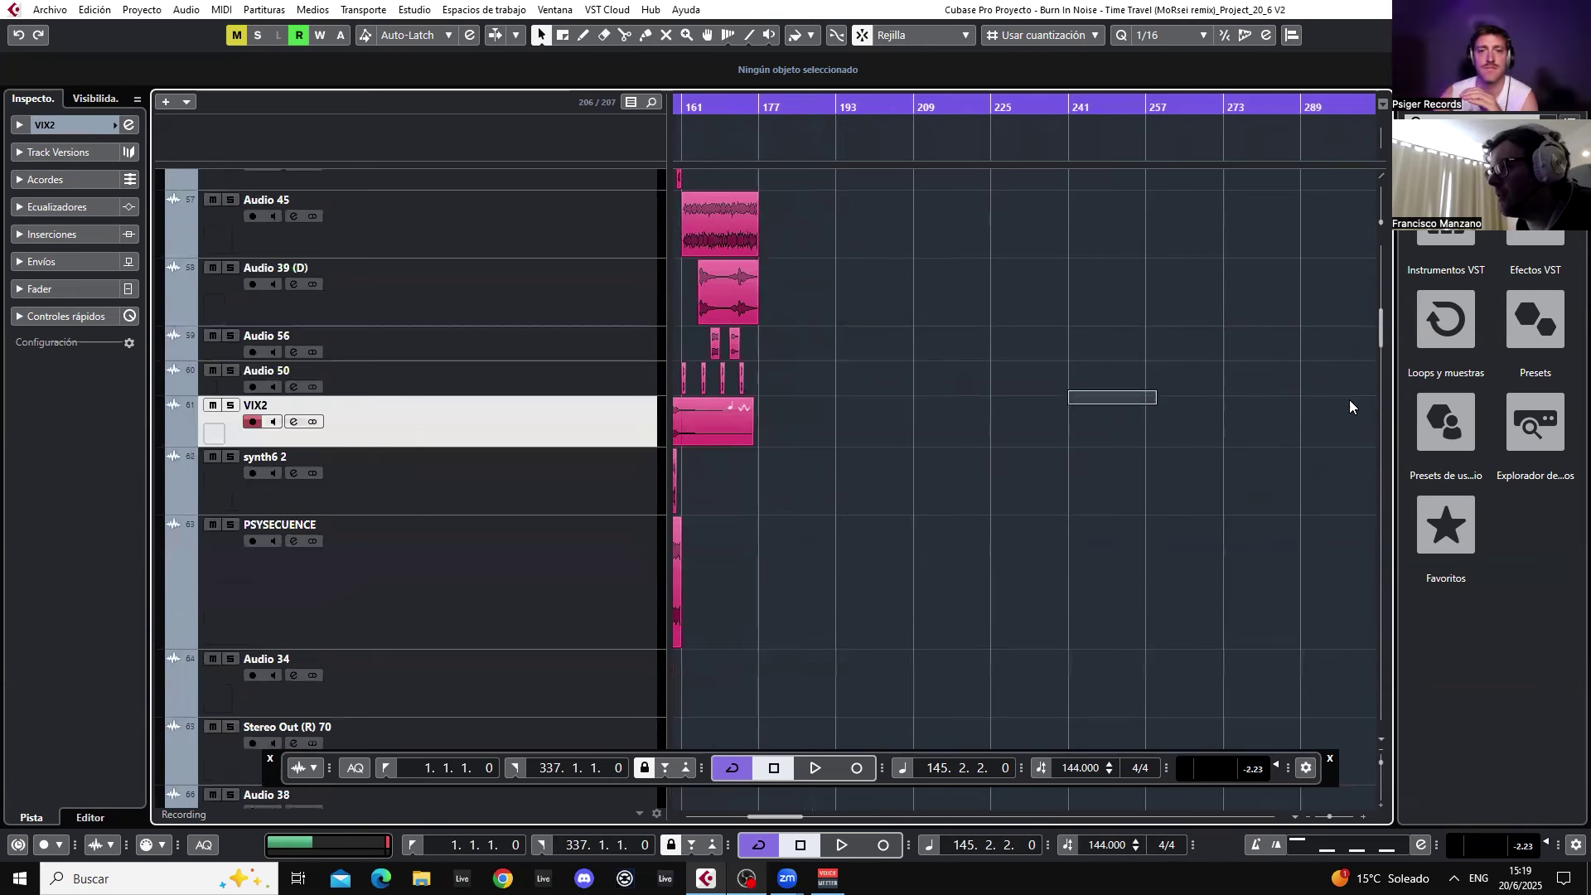
# - Collapse the LEADS, SYNTHS and SEQUENCES folders to get a compact overview of the arrangement
pyautogui.moveTo(782, 816); pyautogui.dragTo(787, 814)
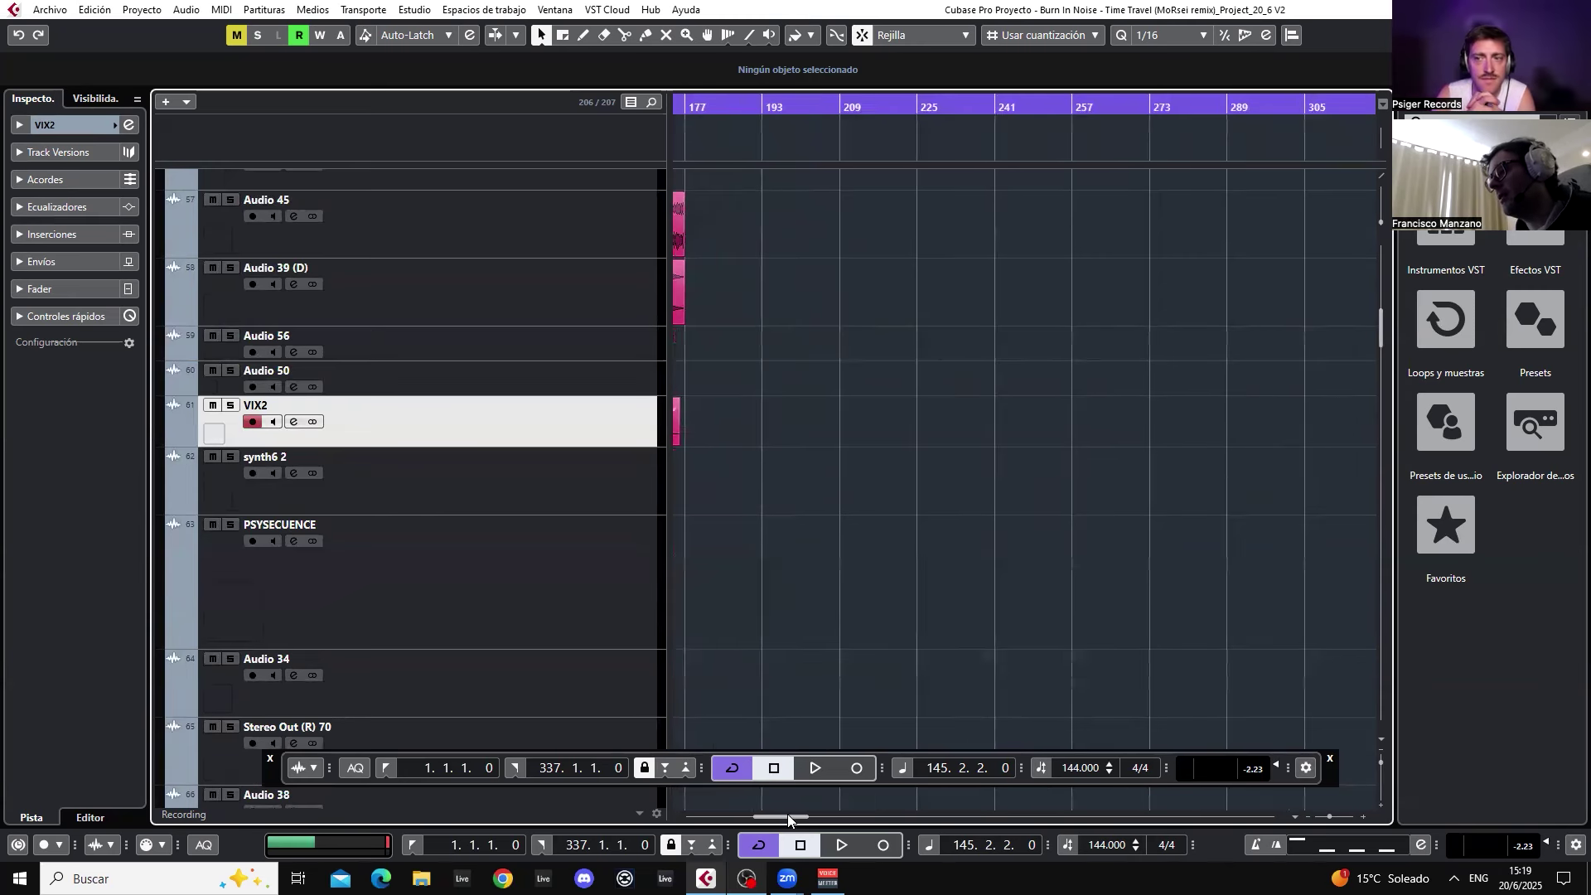
pyautogui.scroll(8, 1371, 331)
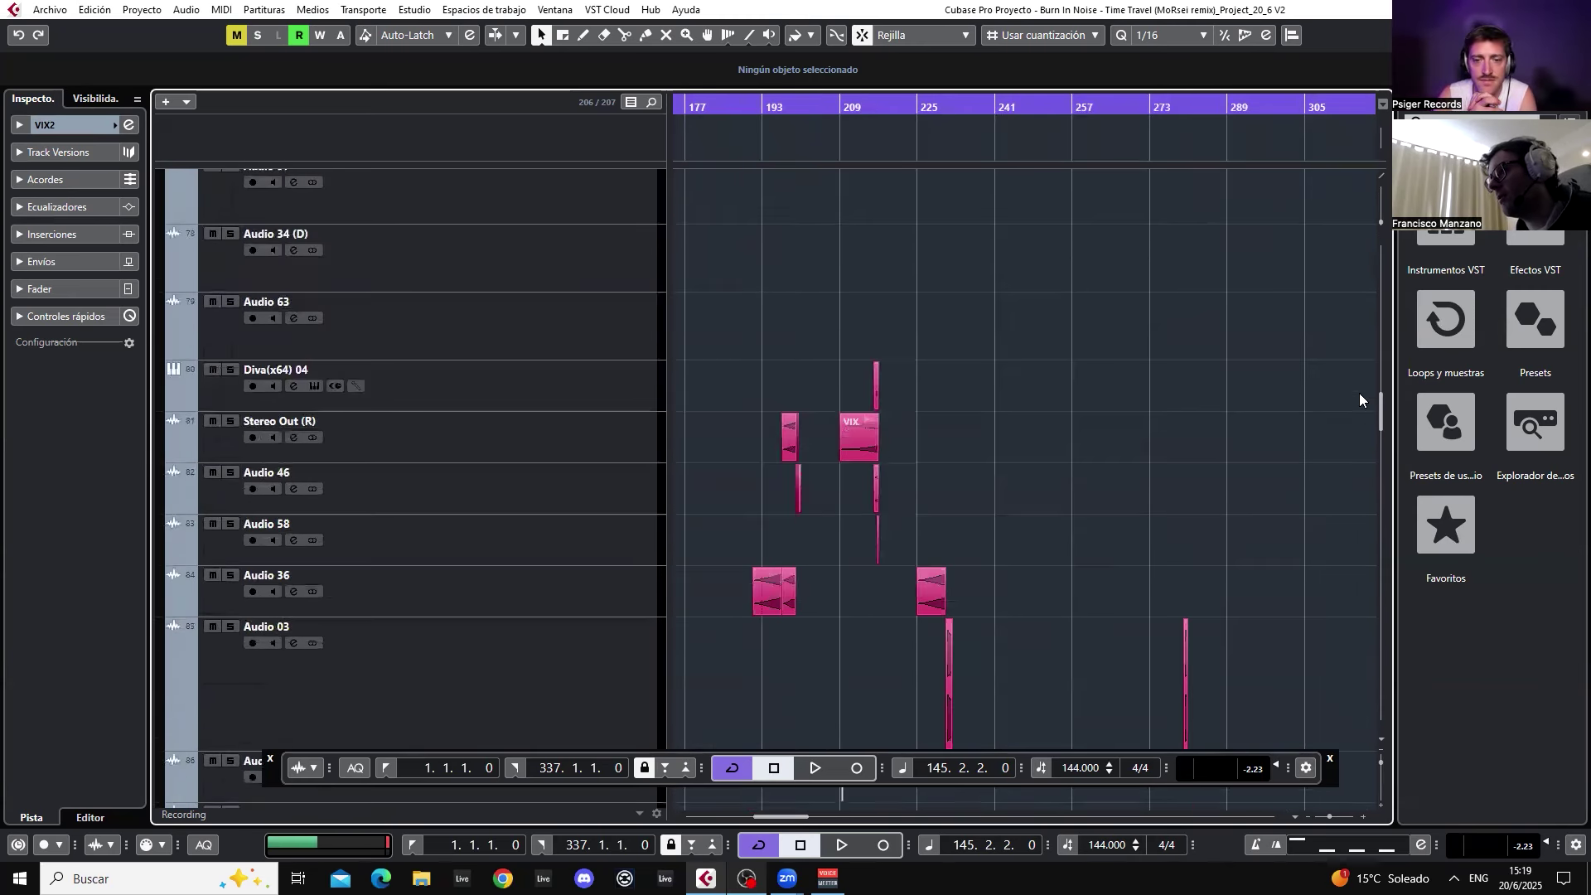
pyautogui.scroll(5, 520, 406)
pyautogui.click(169, 484)
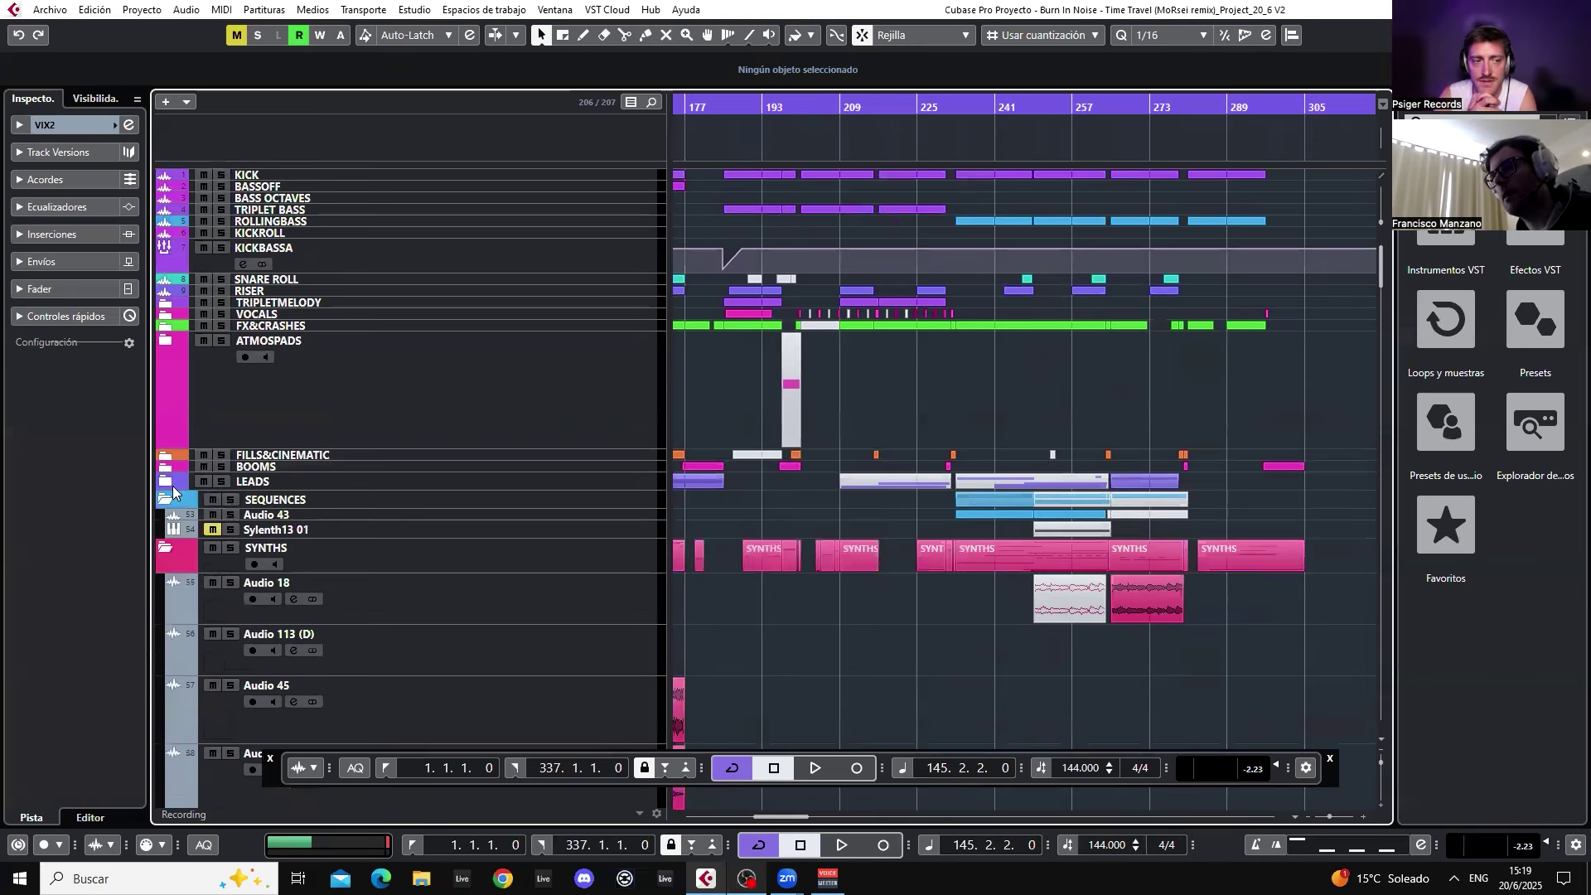
pyautogui.click(165, 540)
pyautogui.click(164, 499)
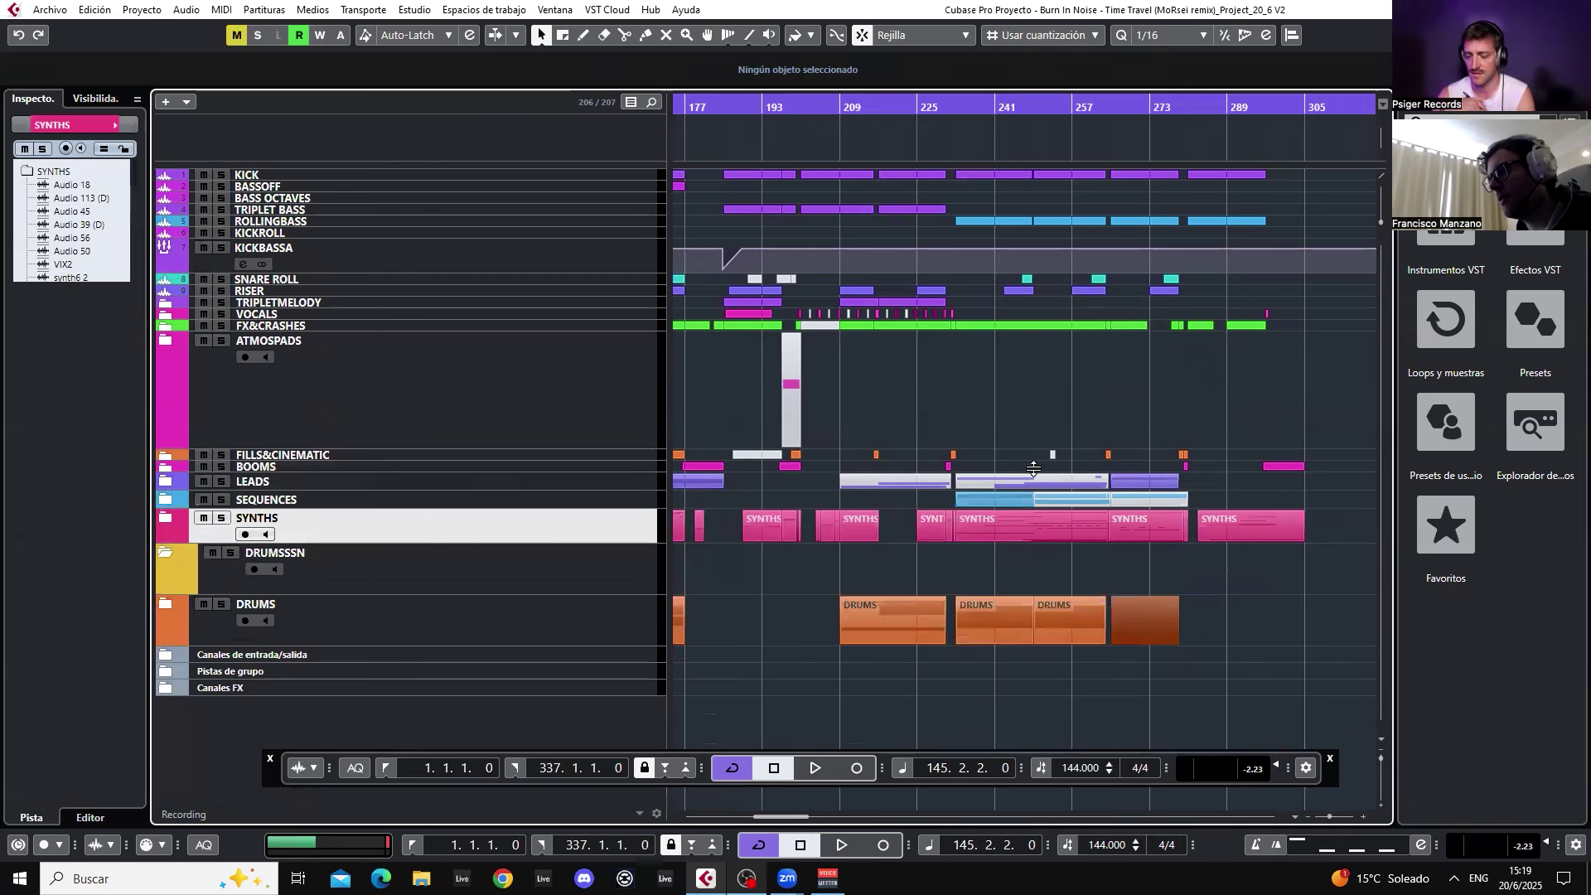
# - Play the arrangement from about bar 175, just before the break
pyautogui.hscroll(-5, 711, 654)
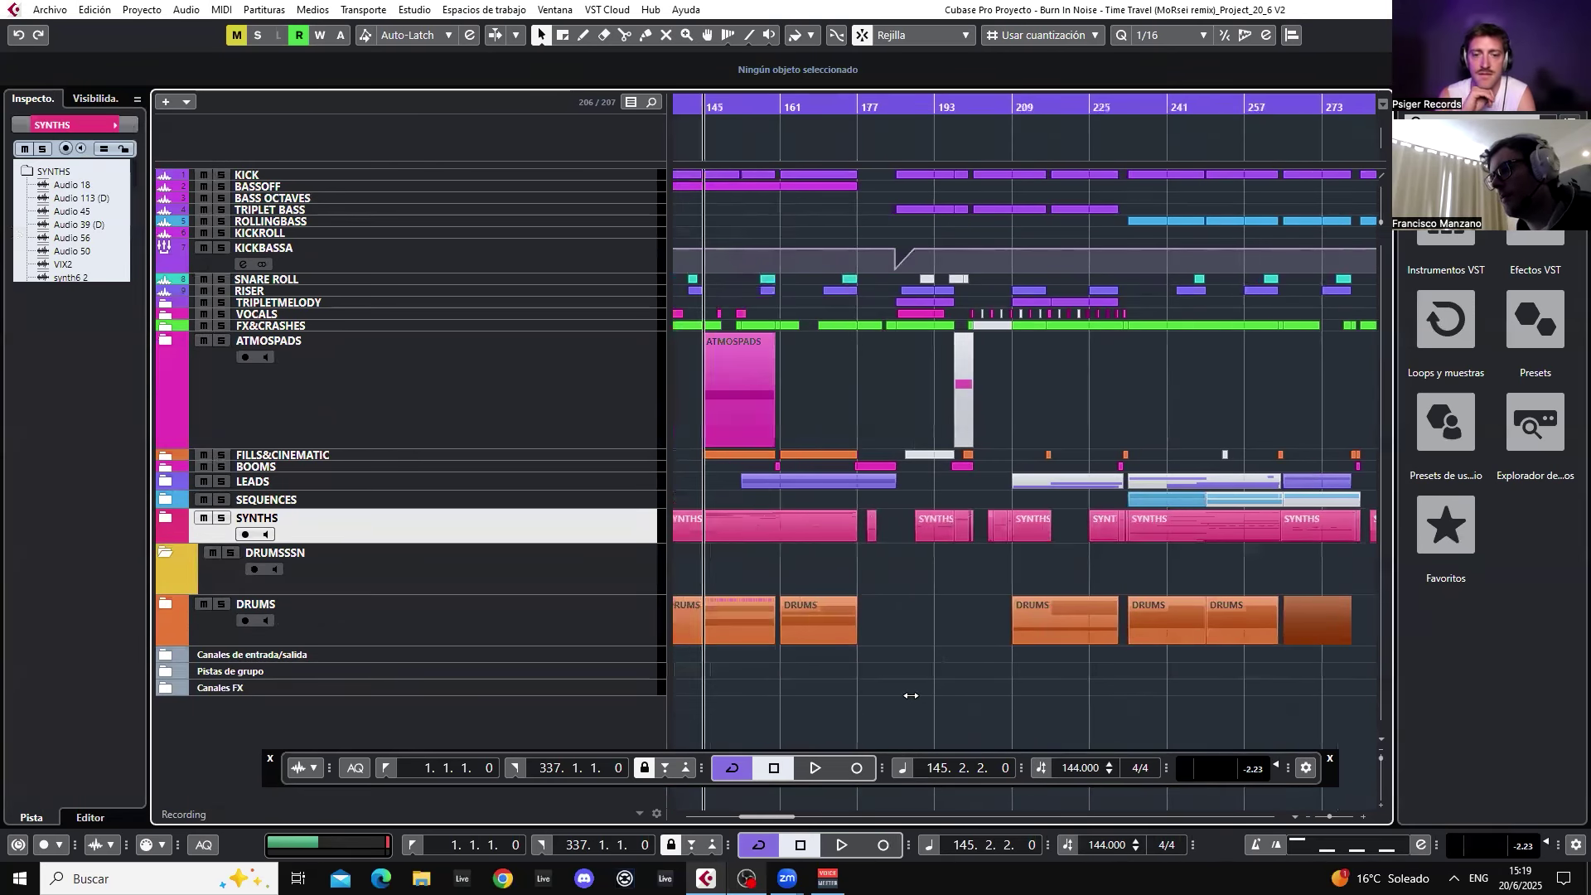
pyautogui.click(851, 105)
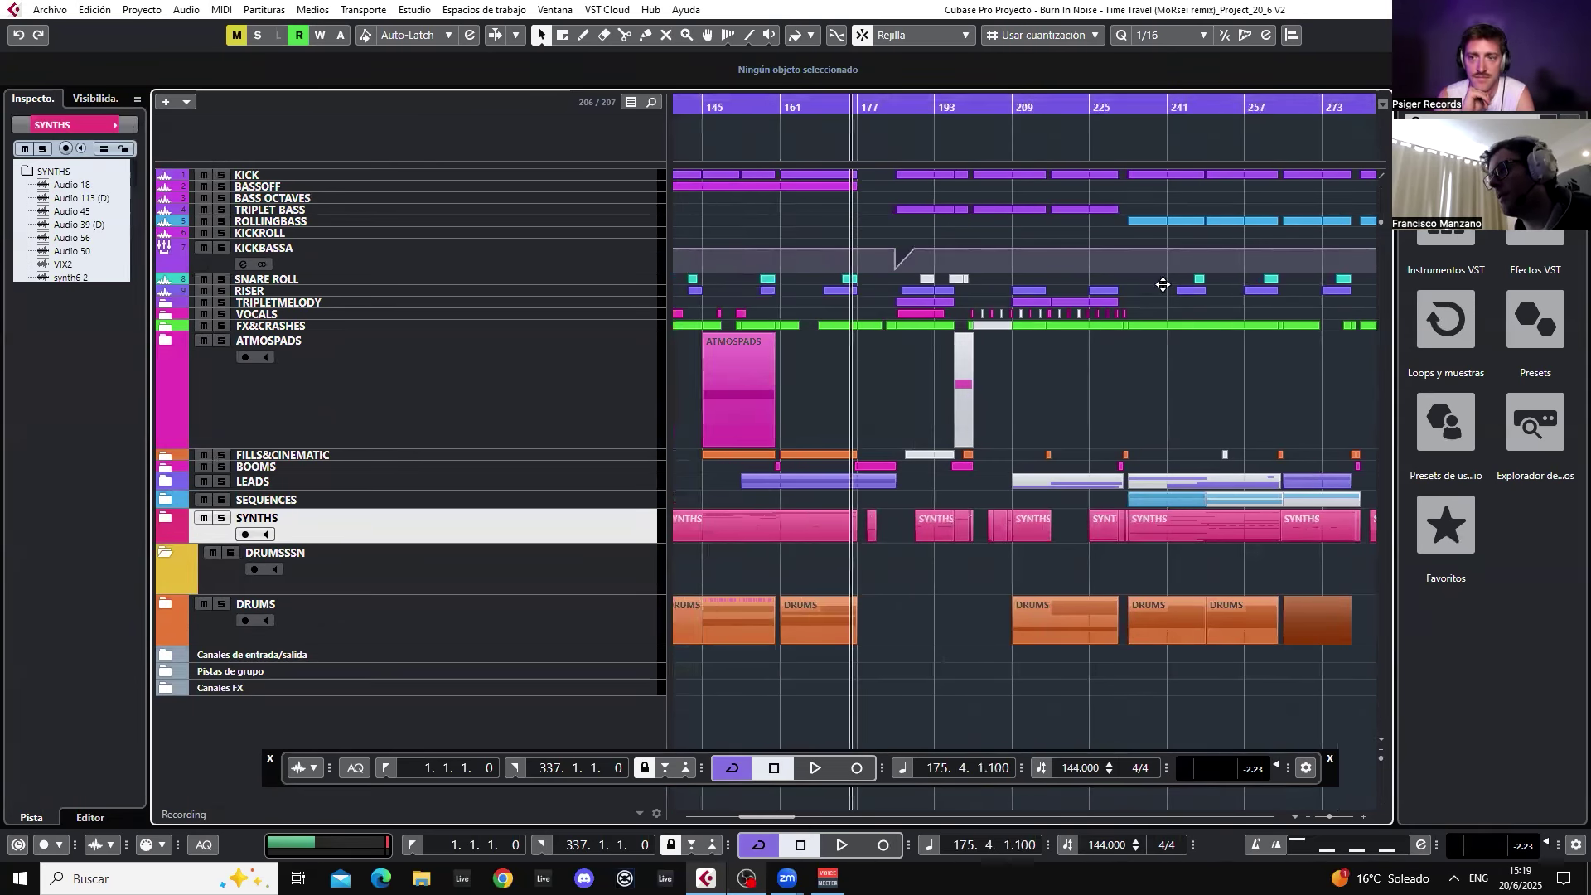
pyautogui.press('space')
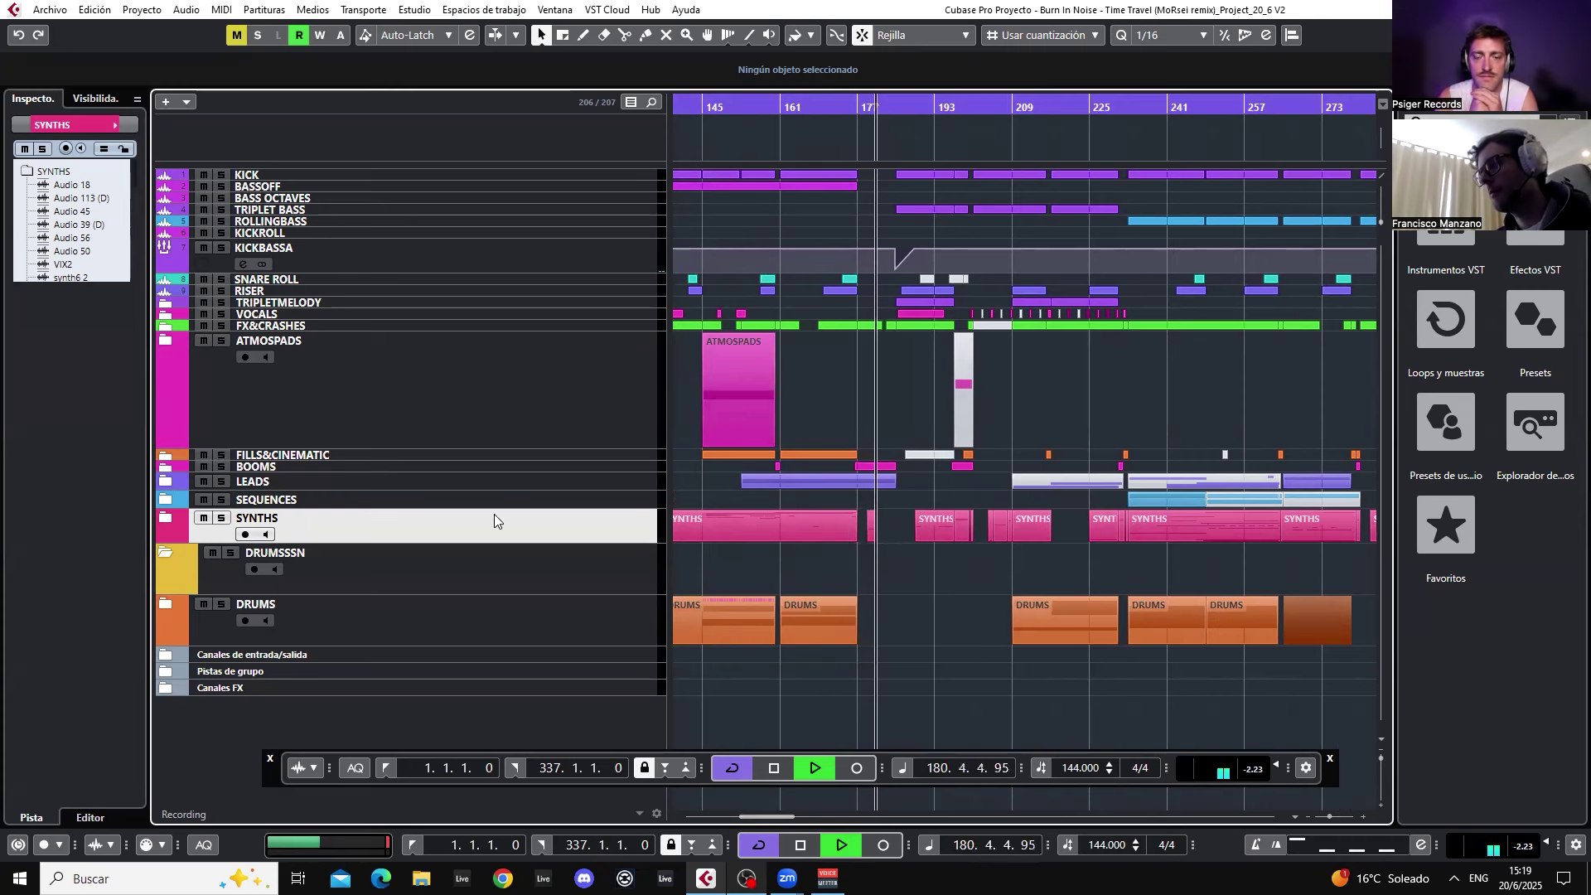
# - Expand the SYNTHS folder during playback, look through its tracks and collapse it again
pyautogui.click(163, 519)
pyautogui.scroll(-10, 970, 415)
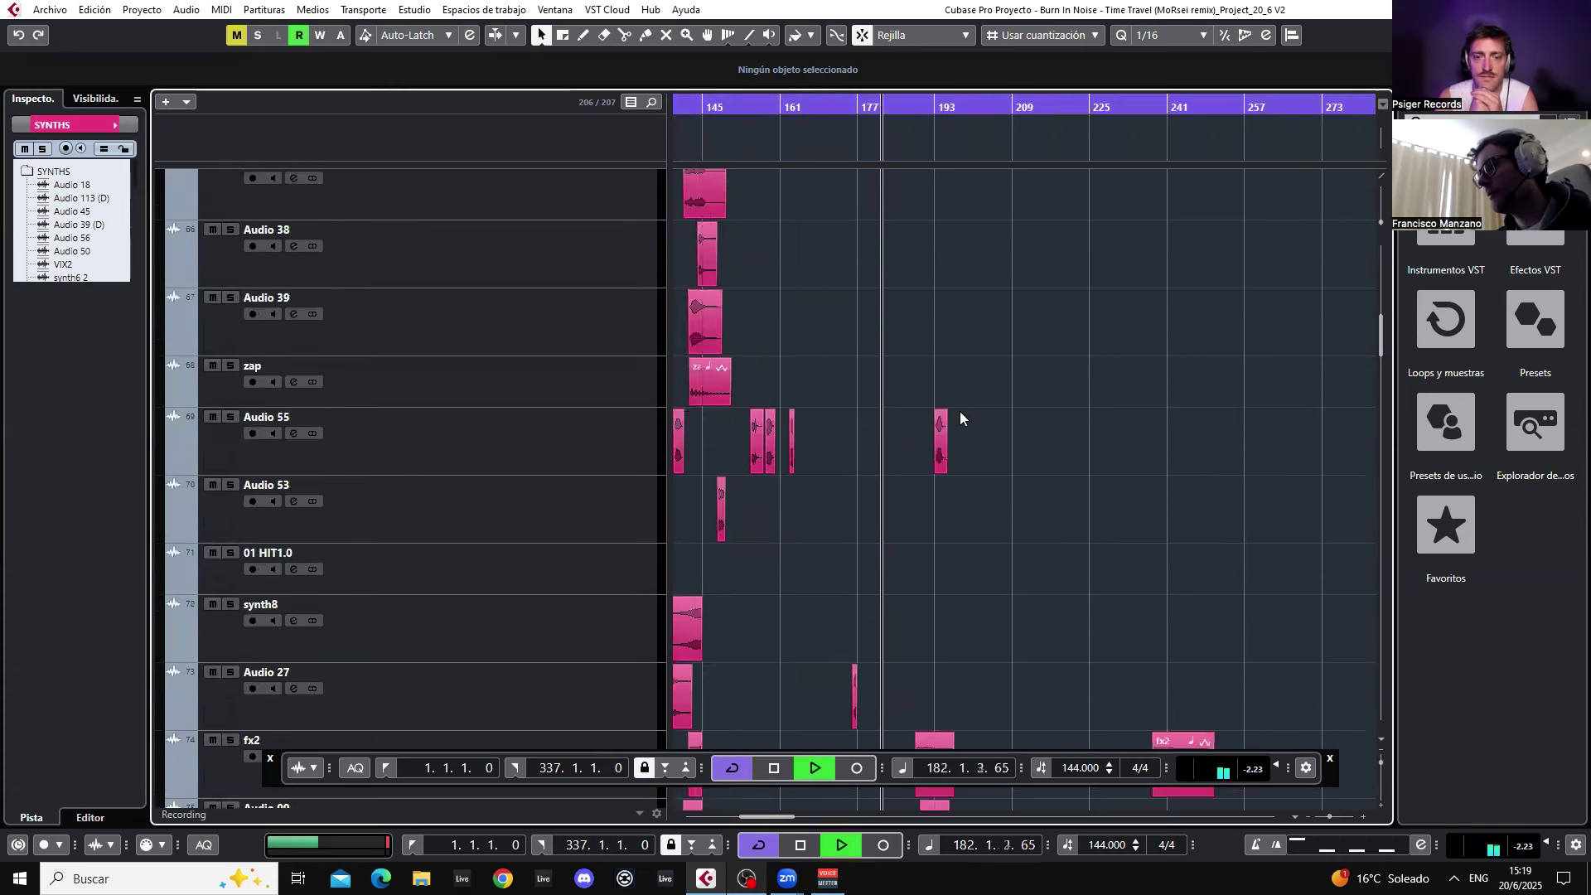
pyautogui.scroll(15, 953, 414)
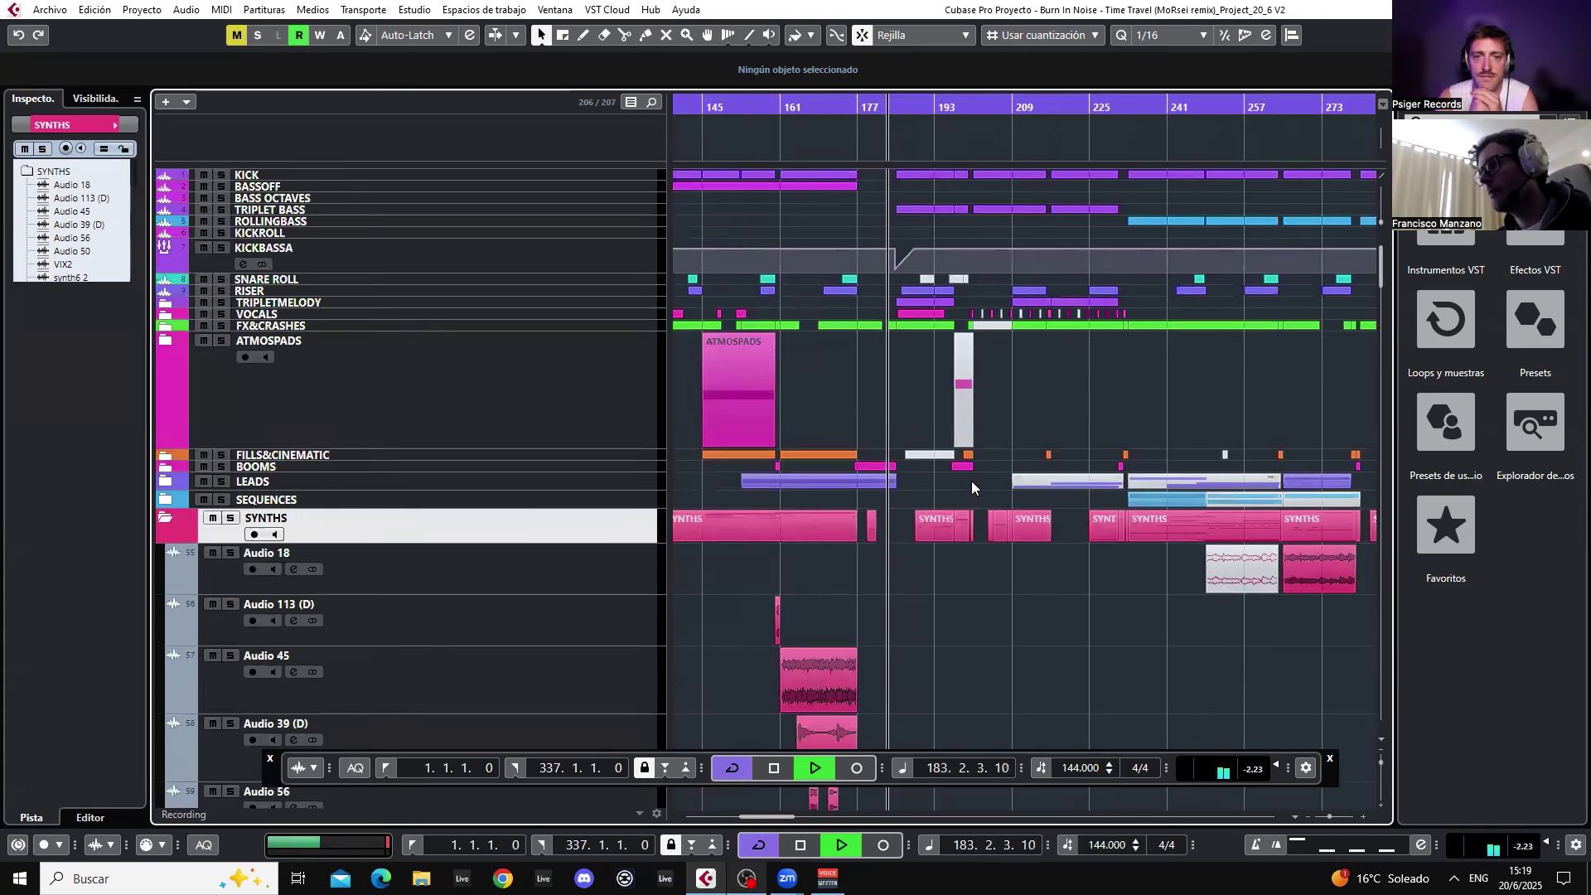
pyautogui.click(165, 518)
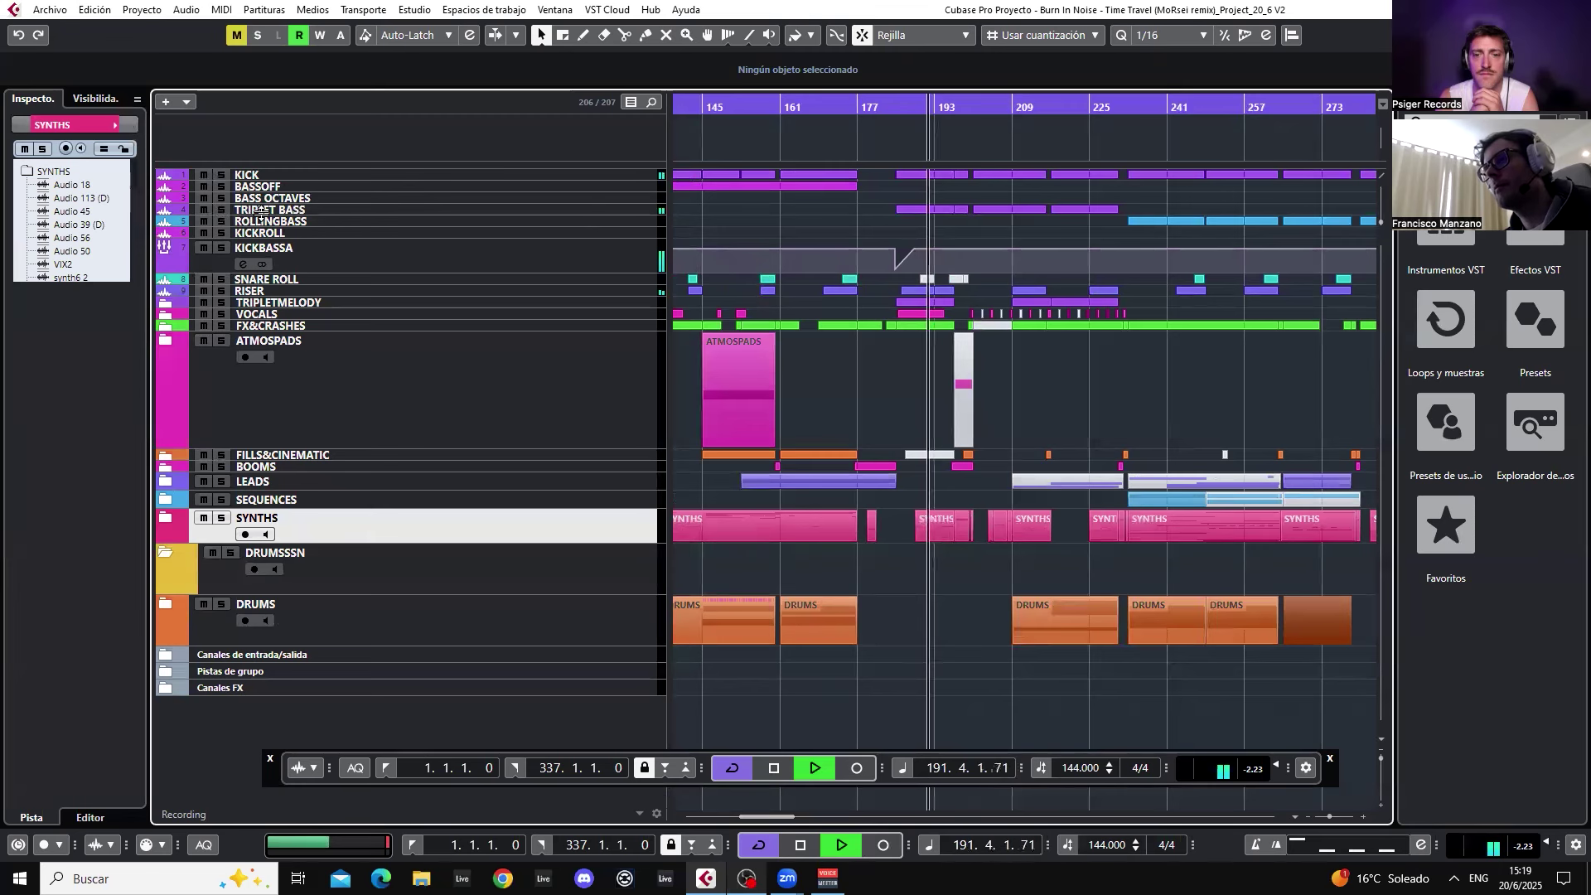
# - Expand the TRIPLETMELODY folder, examine its audio and Serum layers across the arrangement and collapse it again
pyautogui.click(164, 301)
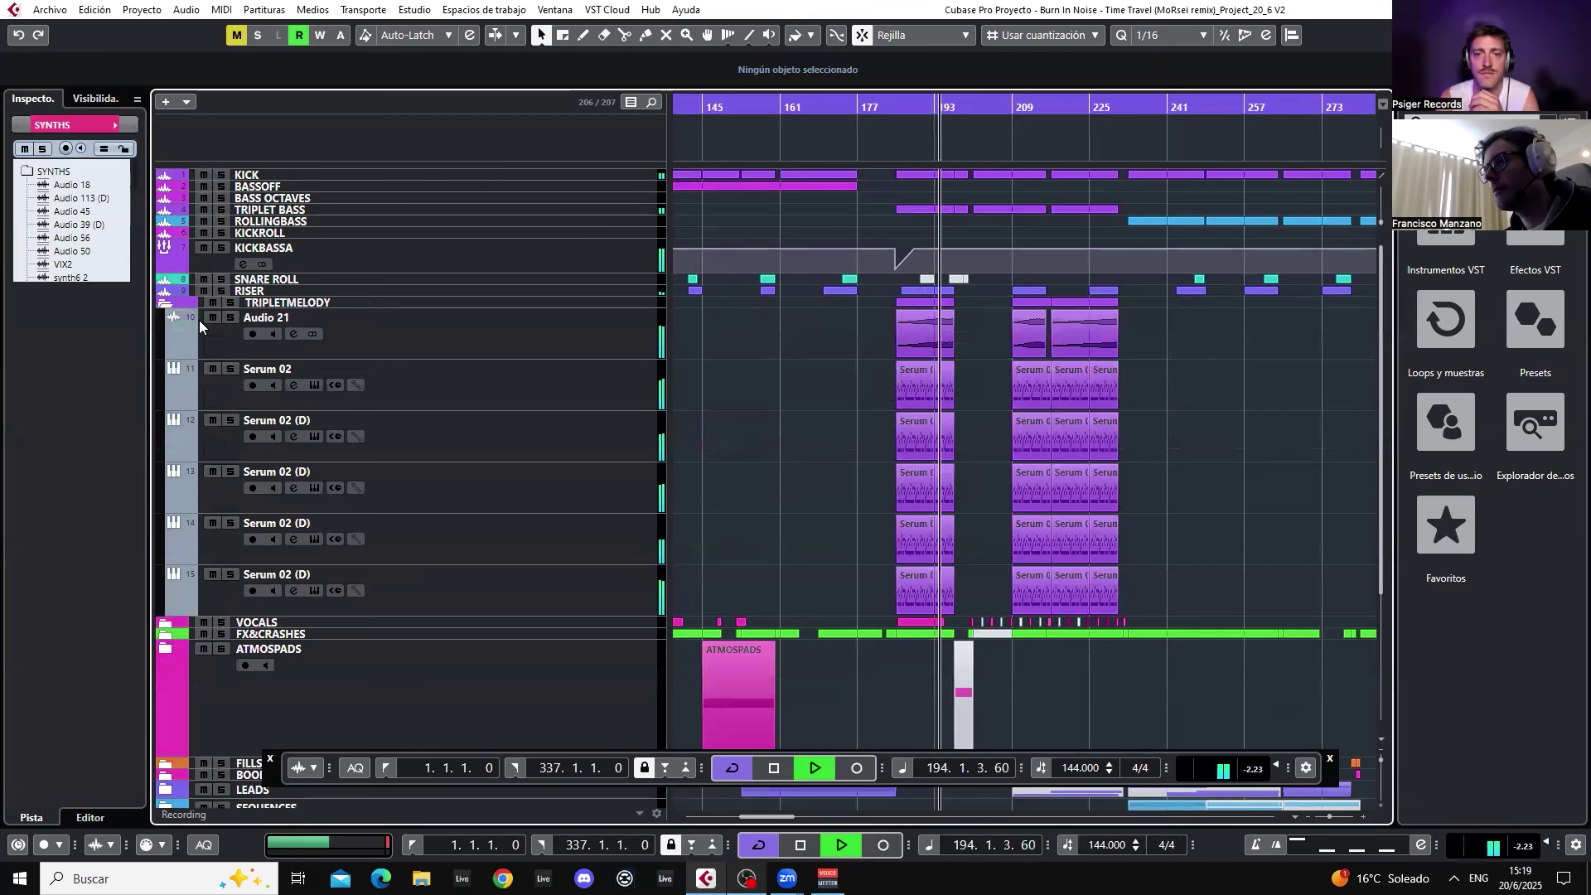
pyautogui.scroll(-3, 804, 338)
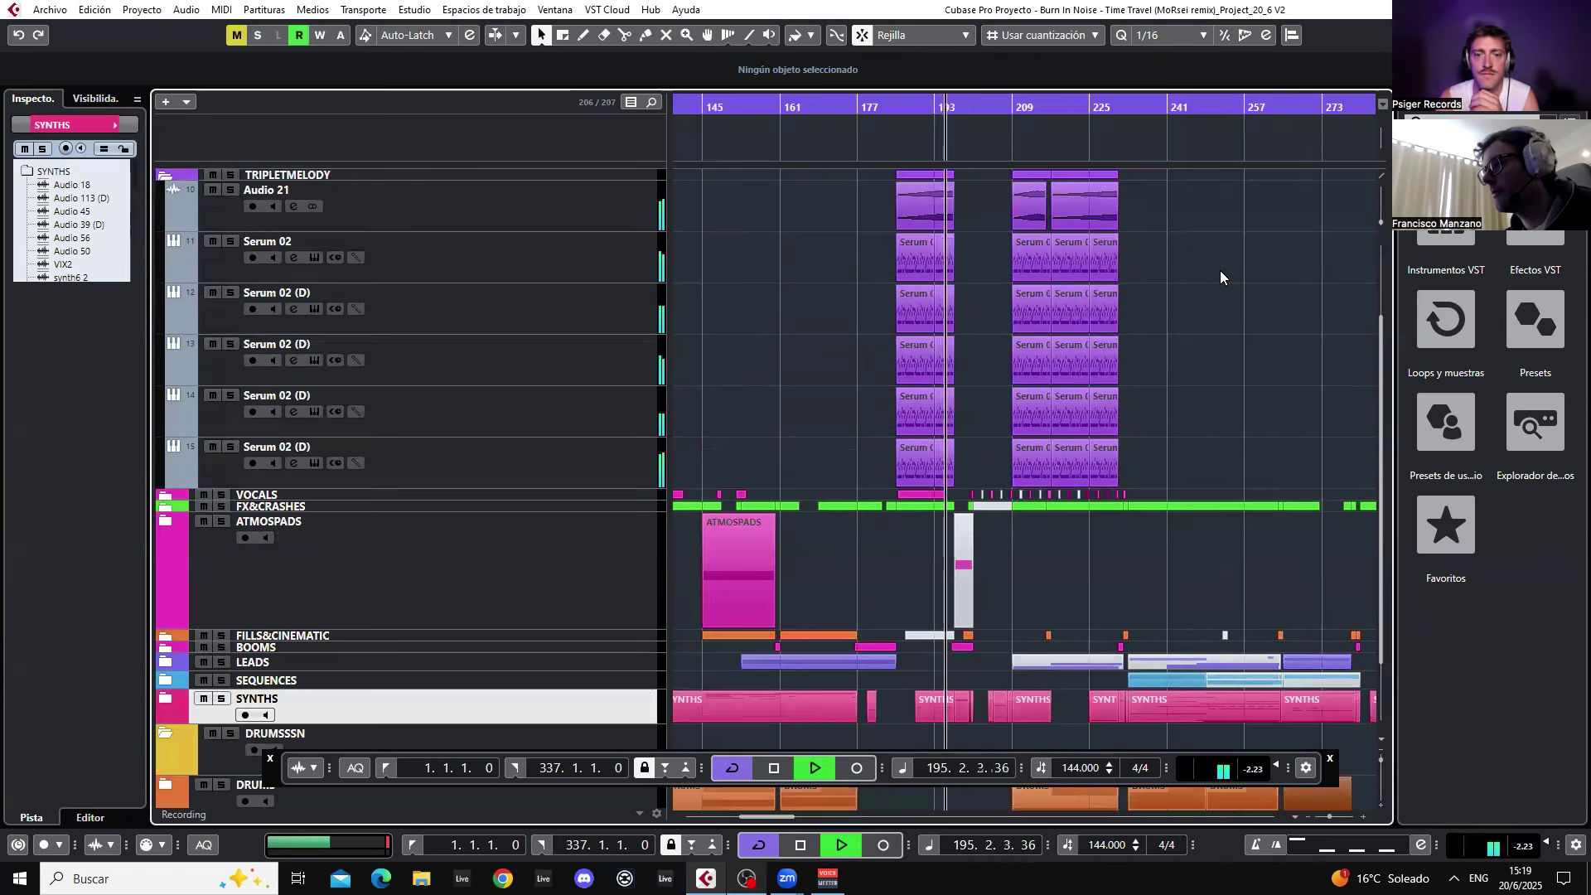
pyautogui.hscroll(2, 1219, 270)
pyautogui.scroll(3, 1135, 366)
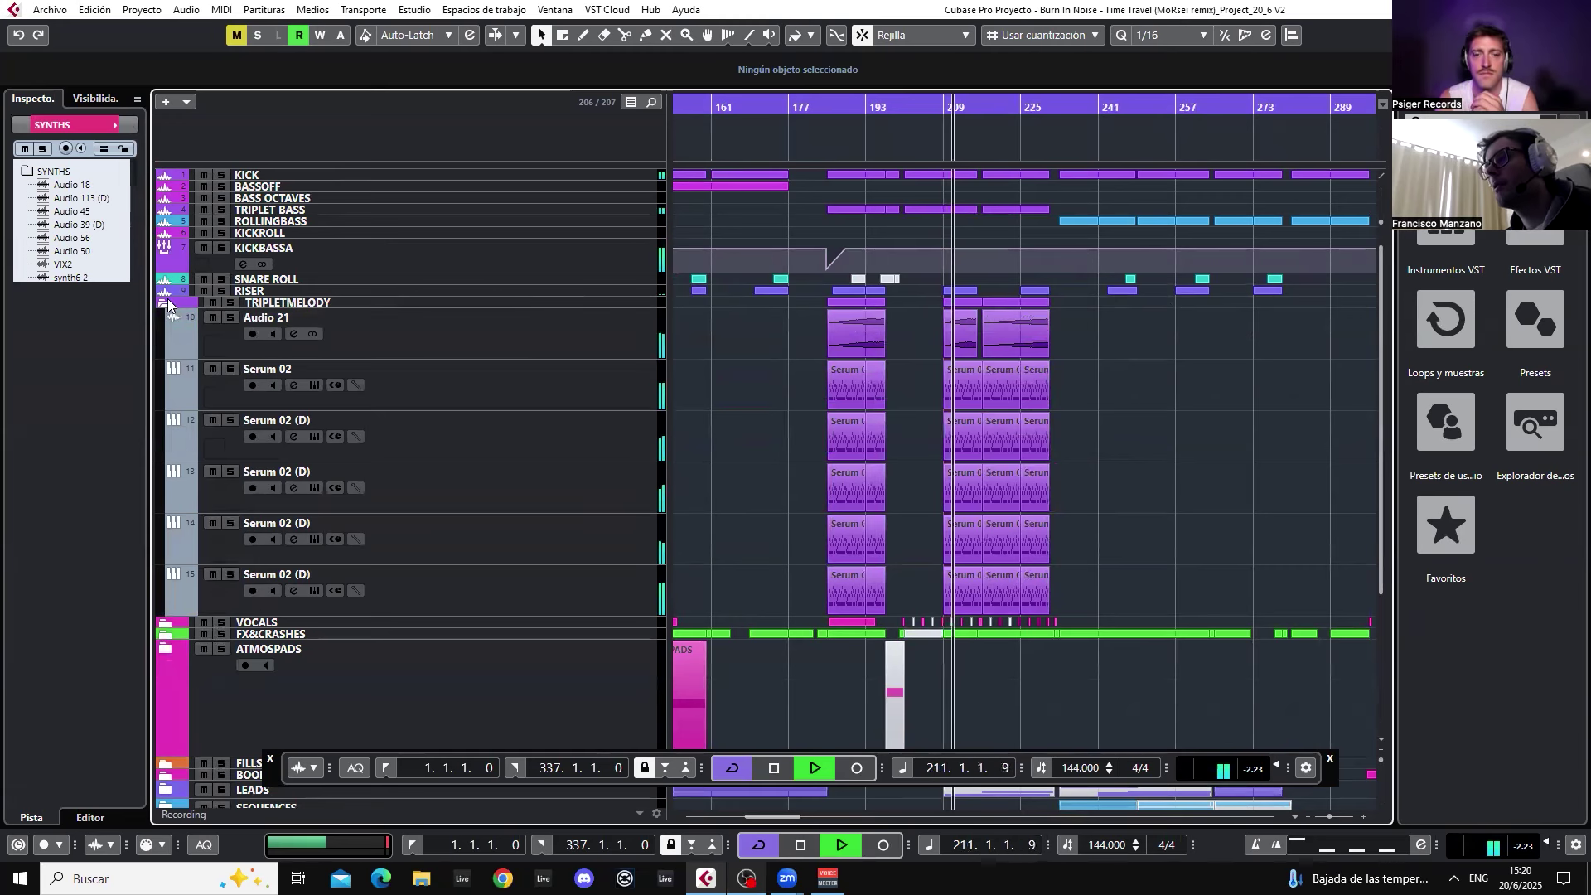
pyautogui.hscroll(3, 1150, 332)
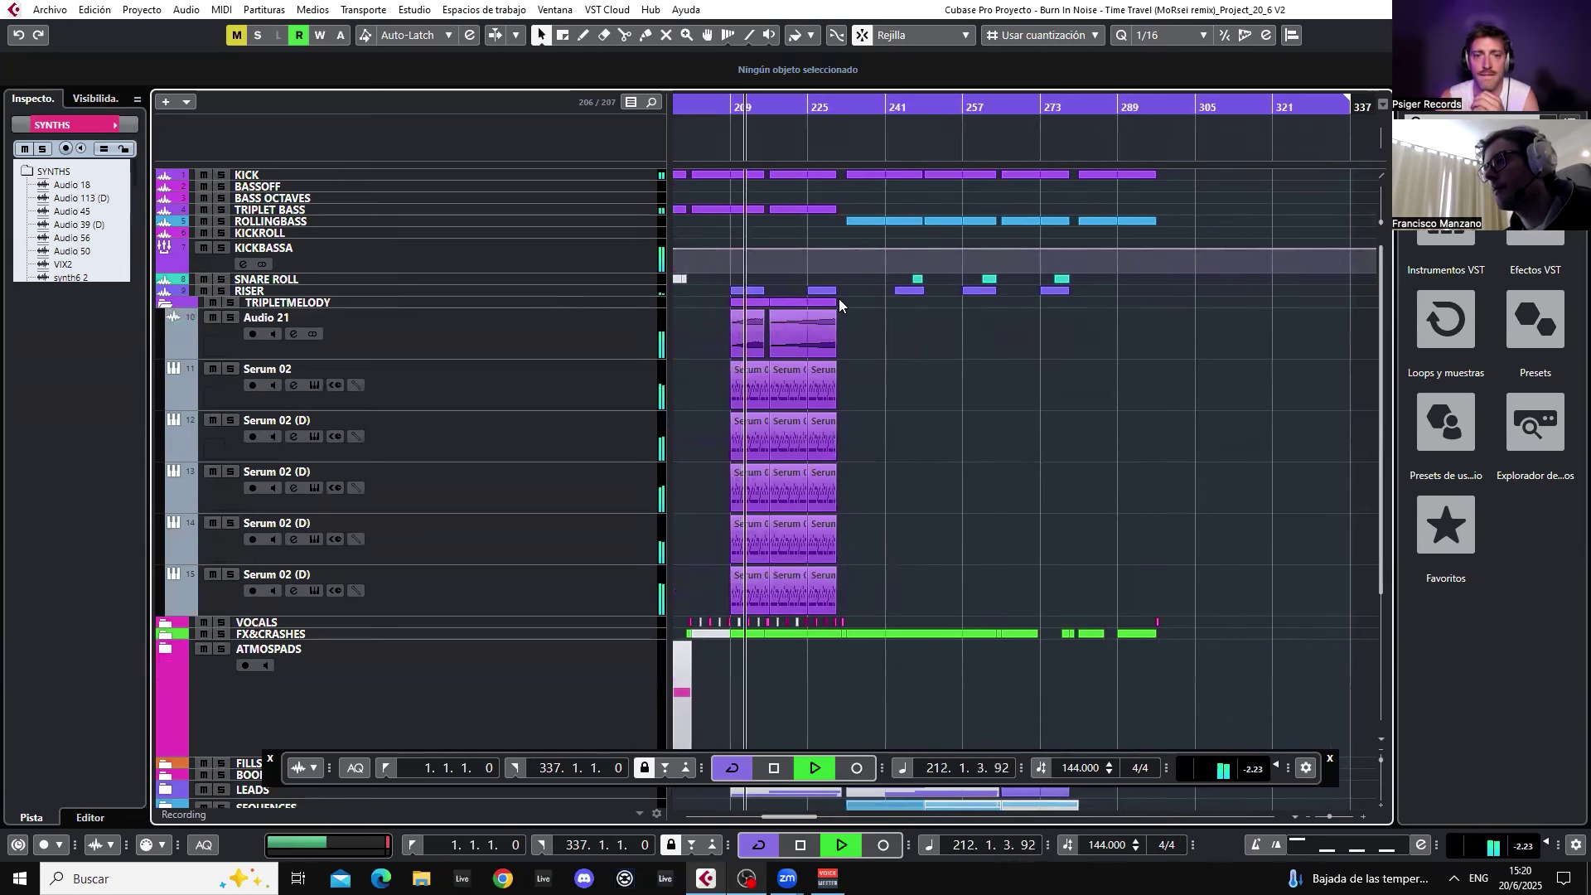
pyautogui.hscroll(-2, 746, 369)
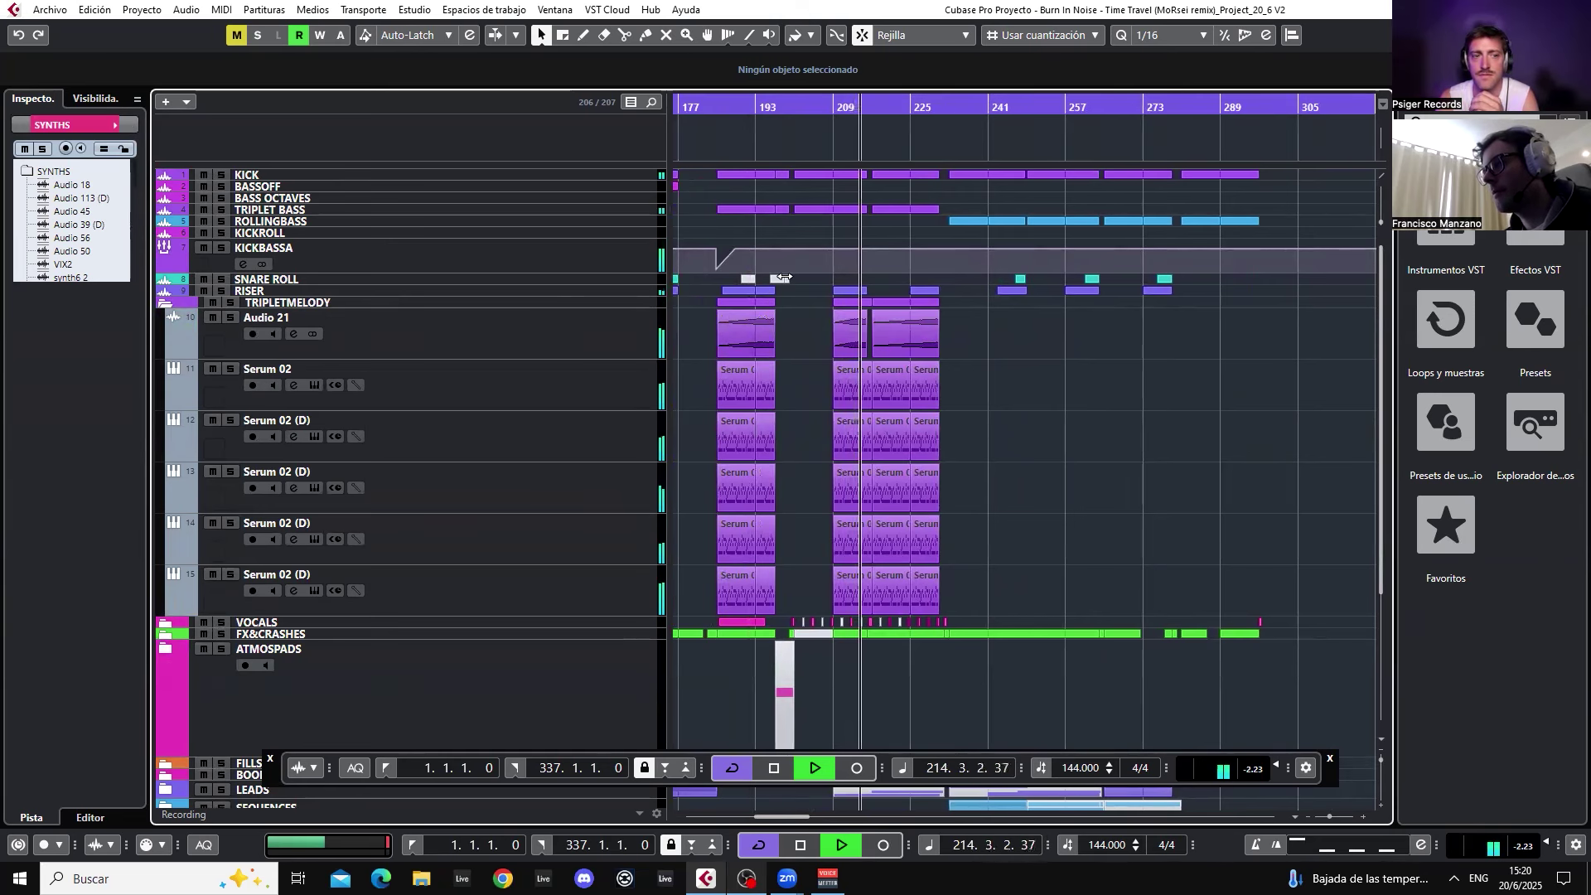
pyautogui.click(163, 306)
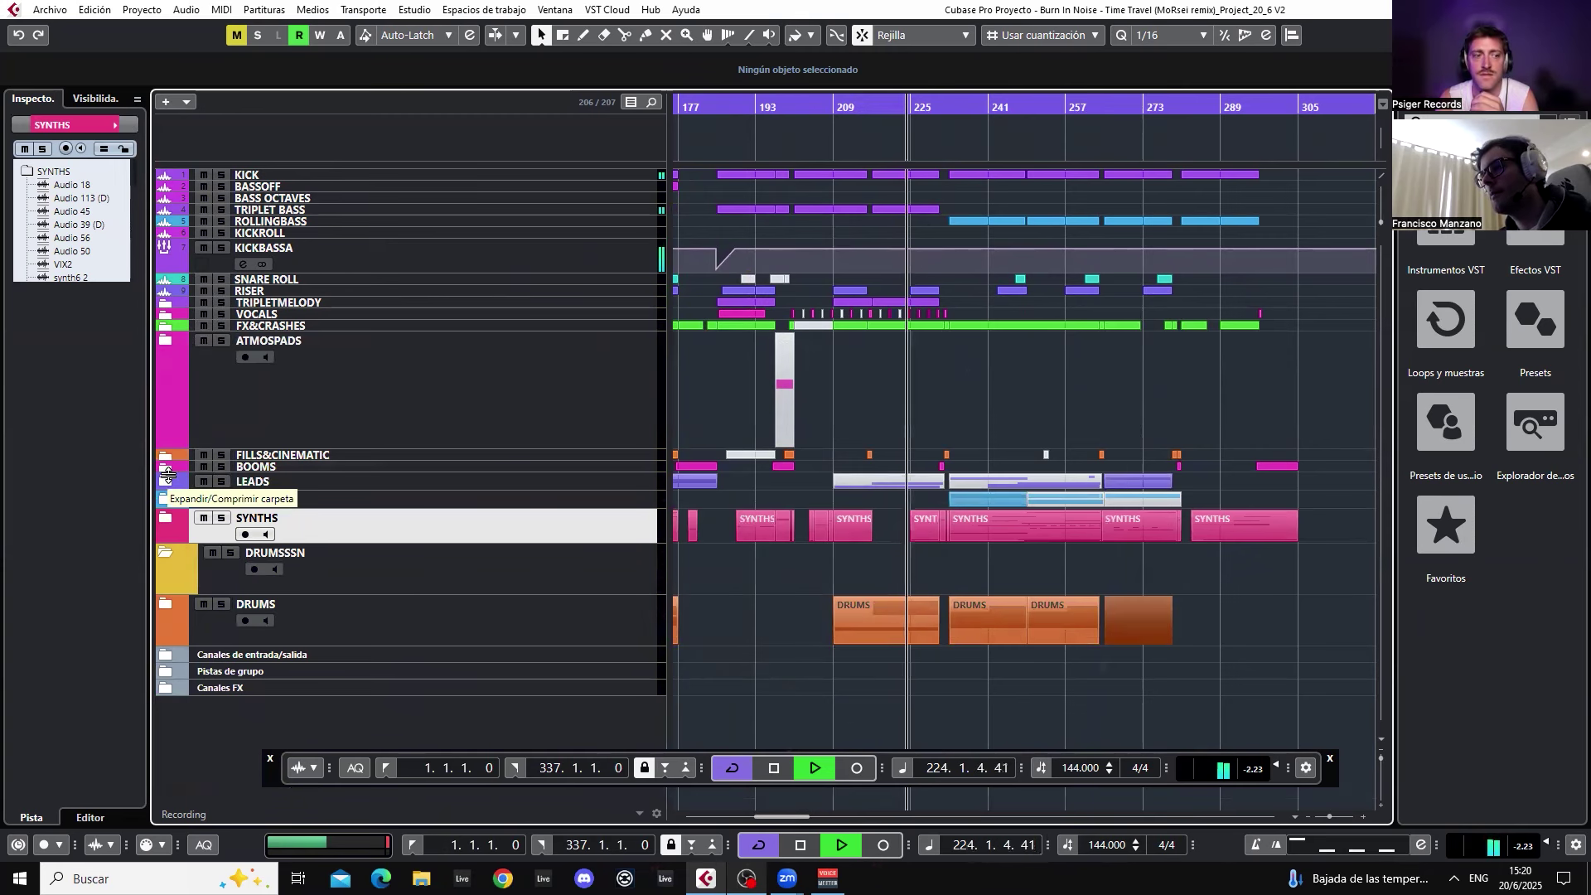
# - Expand the SYNTHS folder, examine the placement of its synth and effect clips from bar 193 onward and collapse it
pyautogui.click(165, 517)
pyautogui.scroll(-9, 961, 386)
pyautogui.scroll(-15, 981, 386)
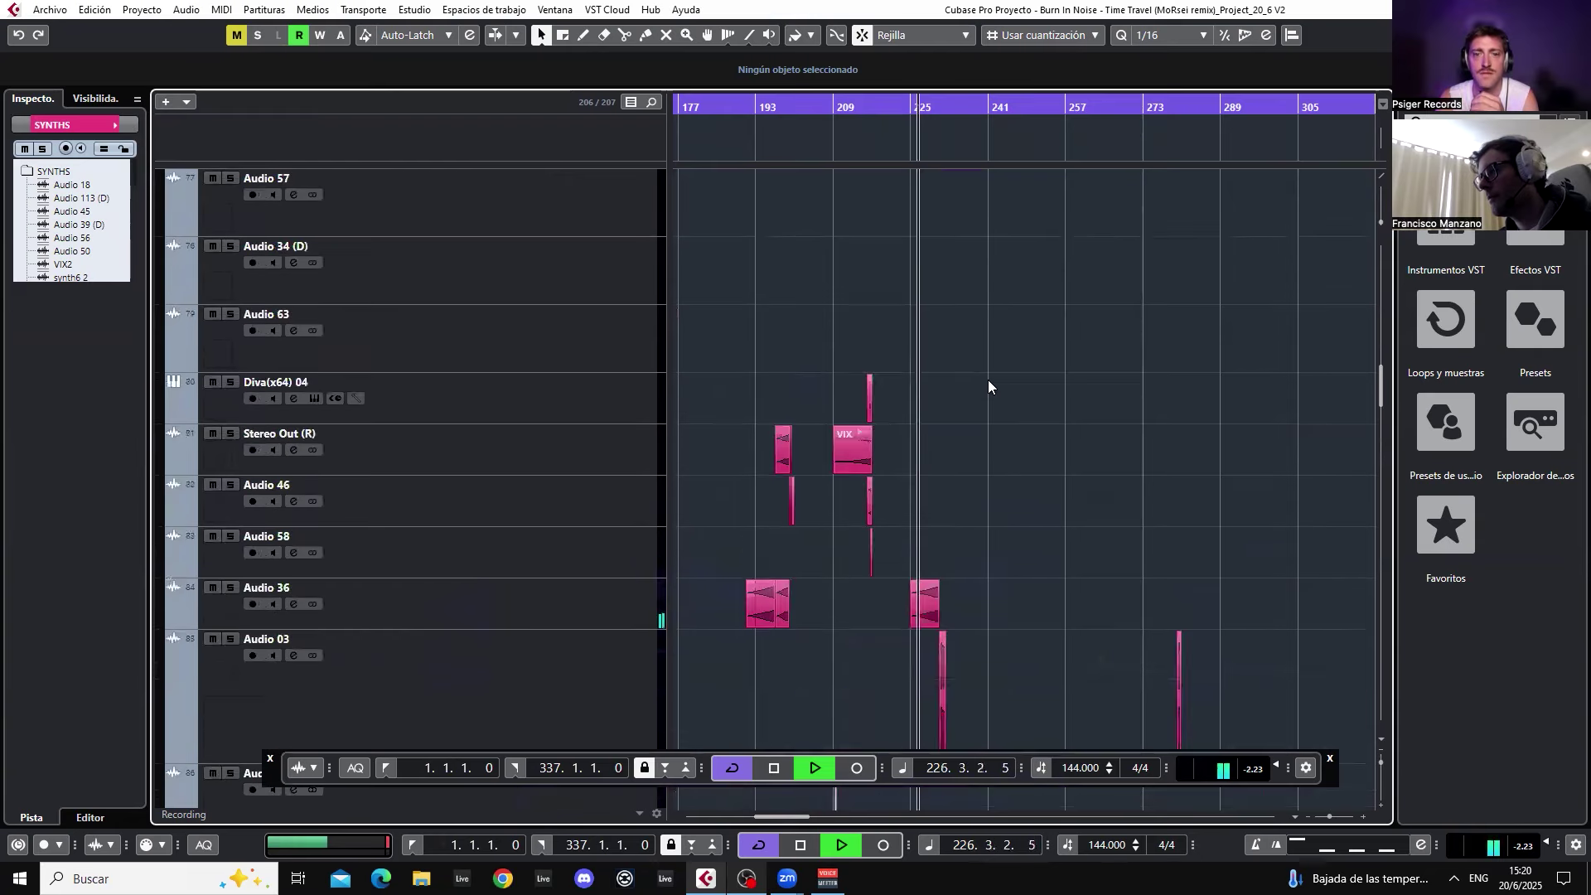
pyautogui.scroll(3, 988, 379)
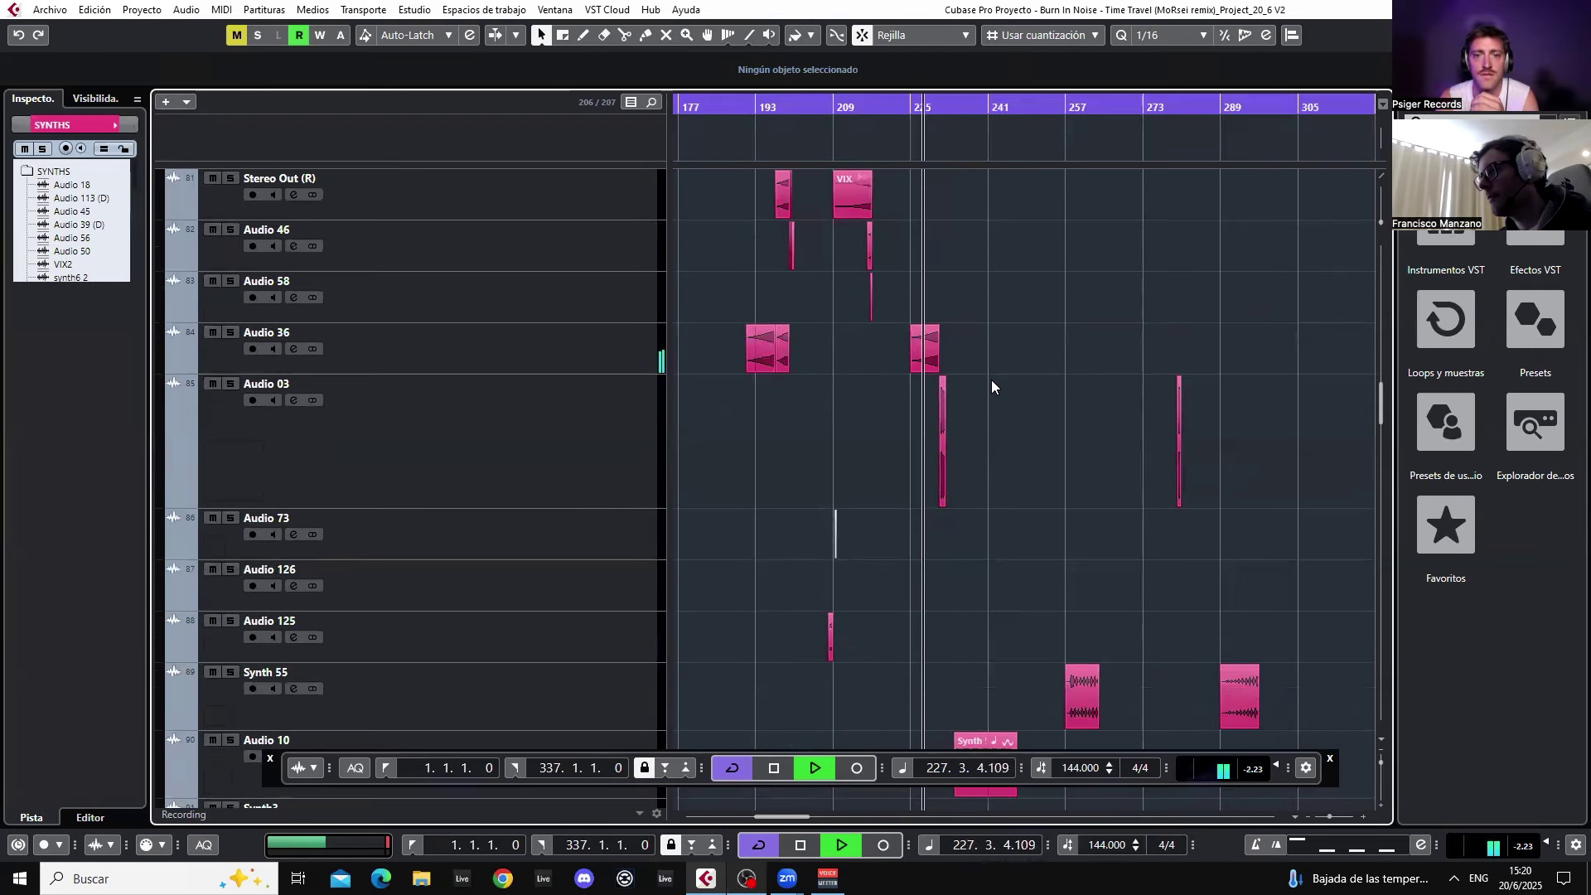
pyautogui.scroll(3, 994, 394)
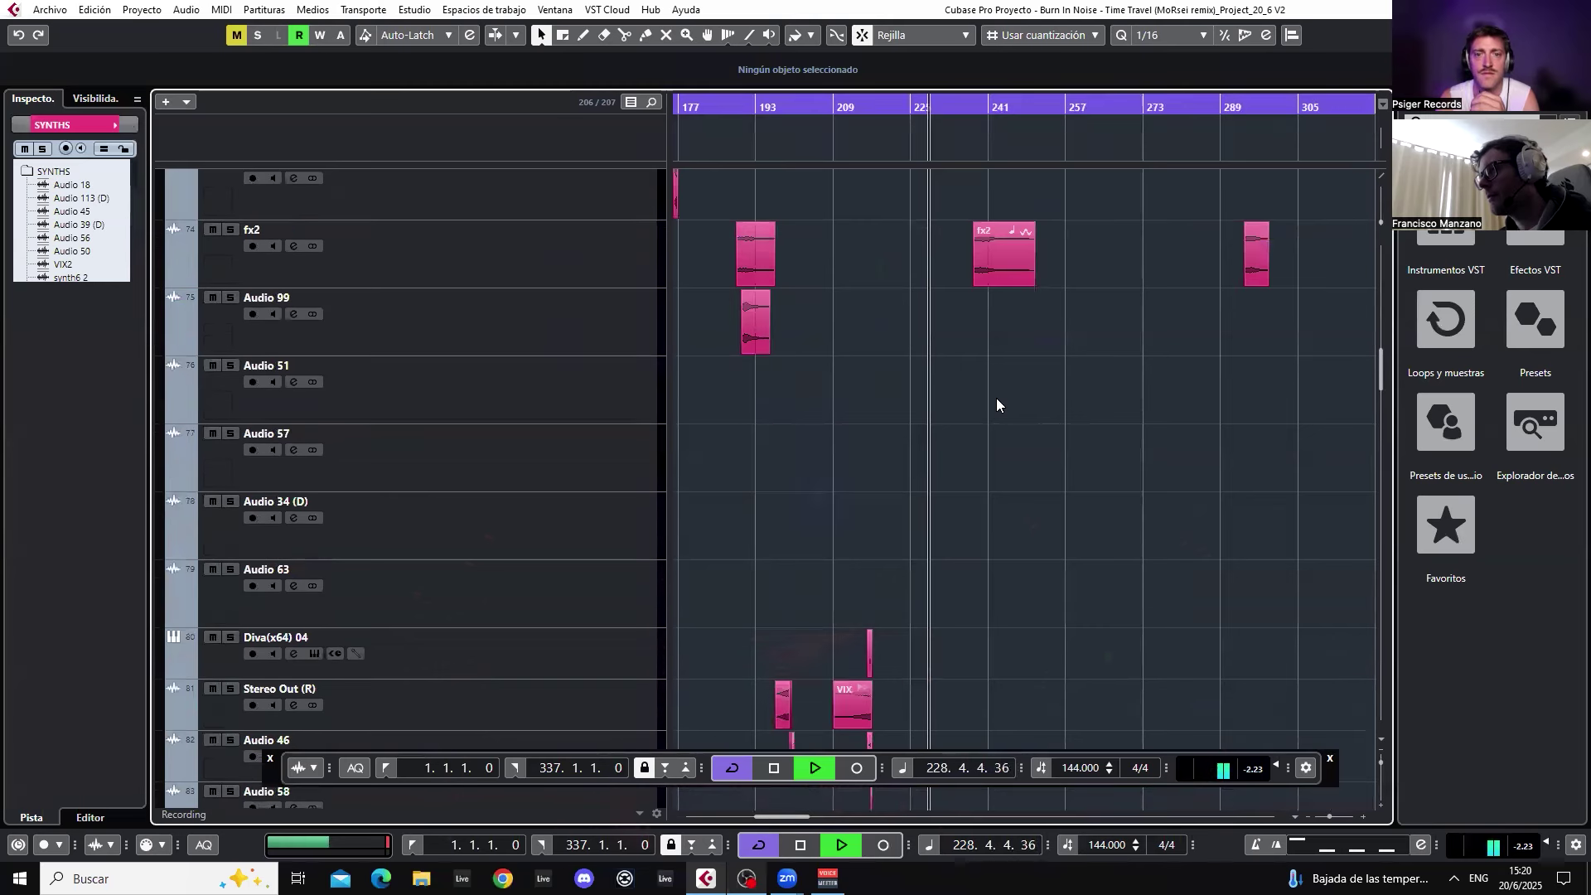
pyautogui.scroll(-3, 997, 404)
pyautogui.scroll(-2, 996, 398)
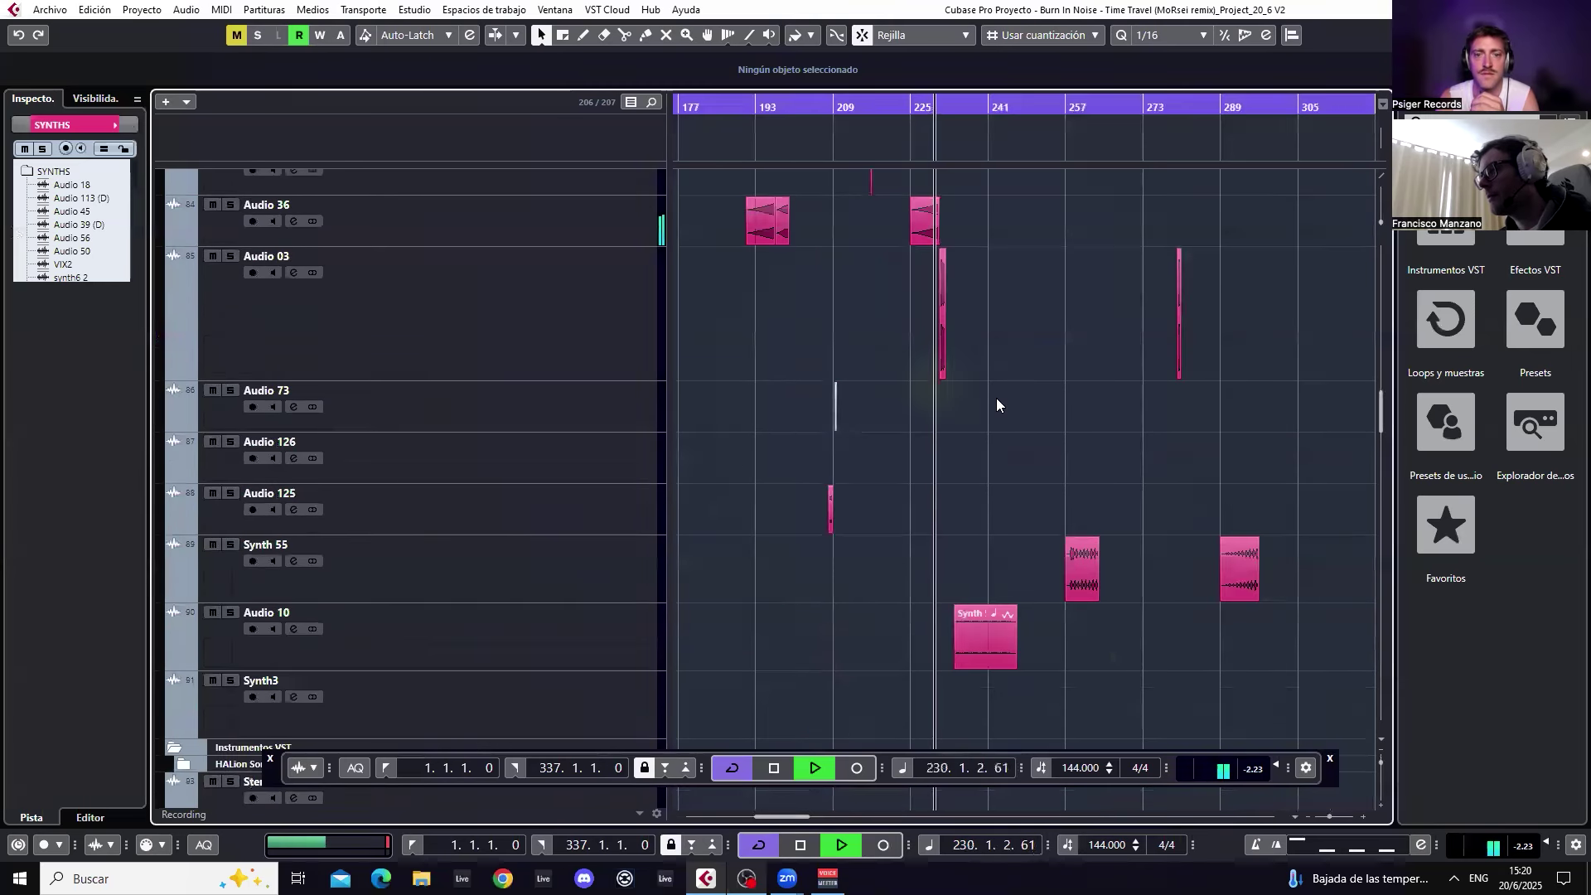
pyautogui.scroll(-2, 996, 399)
pyautogui.scroll(6, 986, 439)
pyautogui.scroll(-6, 981, 462)
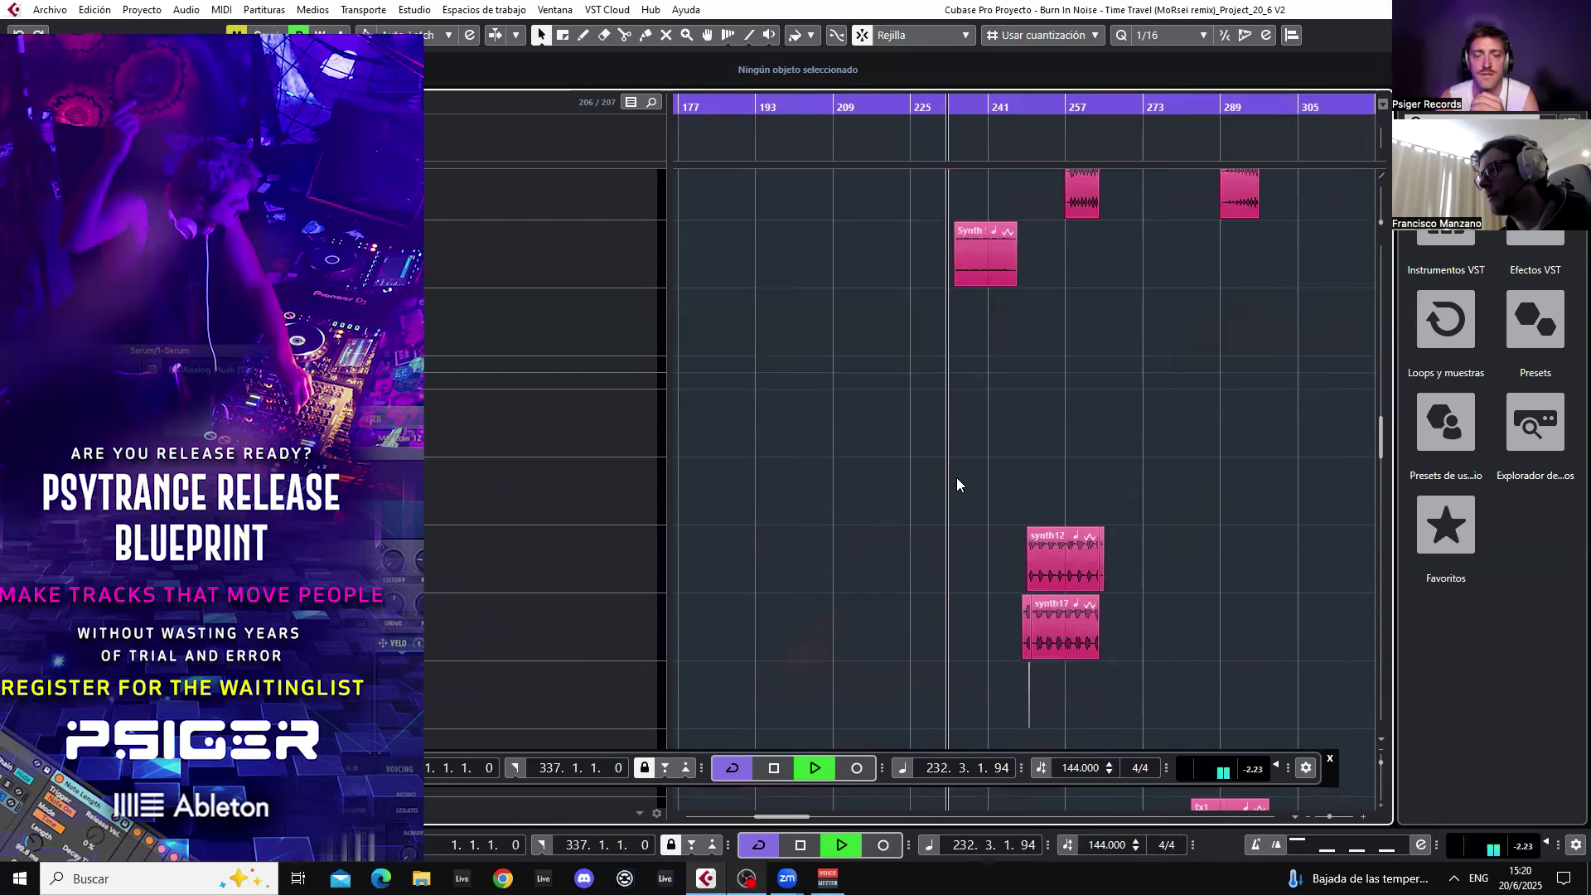
pyautogui.scroll(6, 958, 475)
pyautogui.scroll(8, 962, 476)
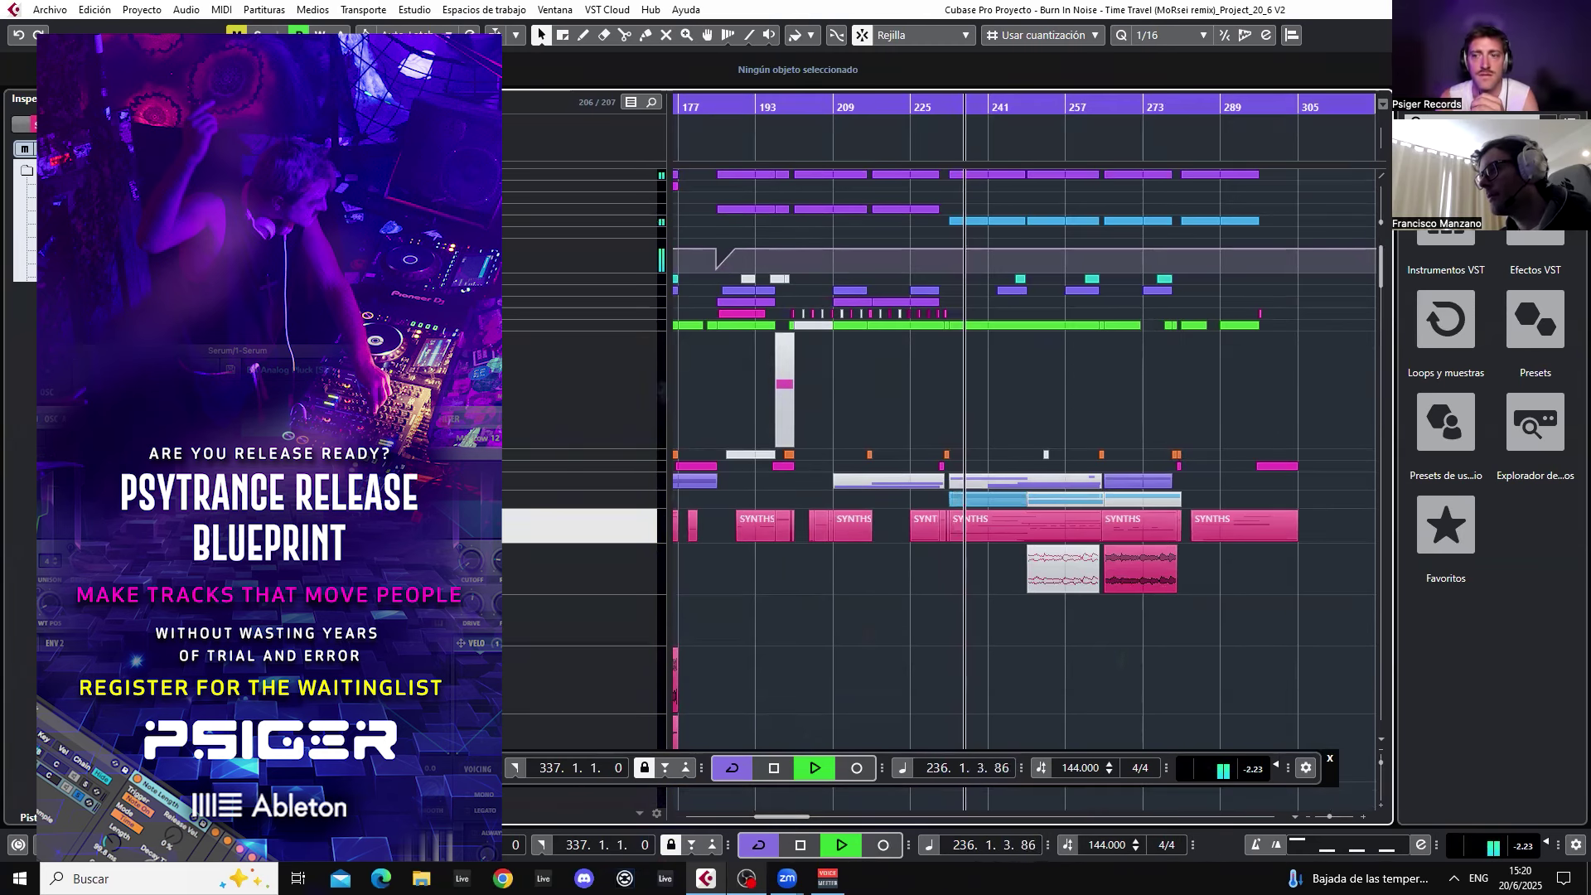
pyautogui.click(240, 520)
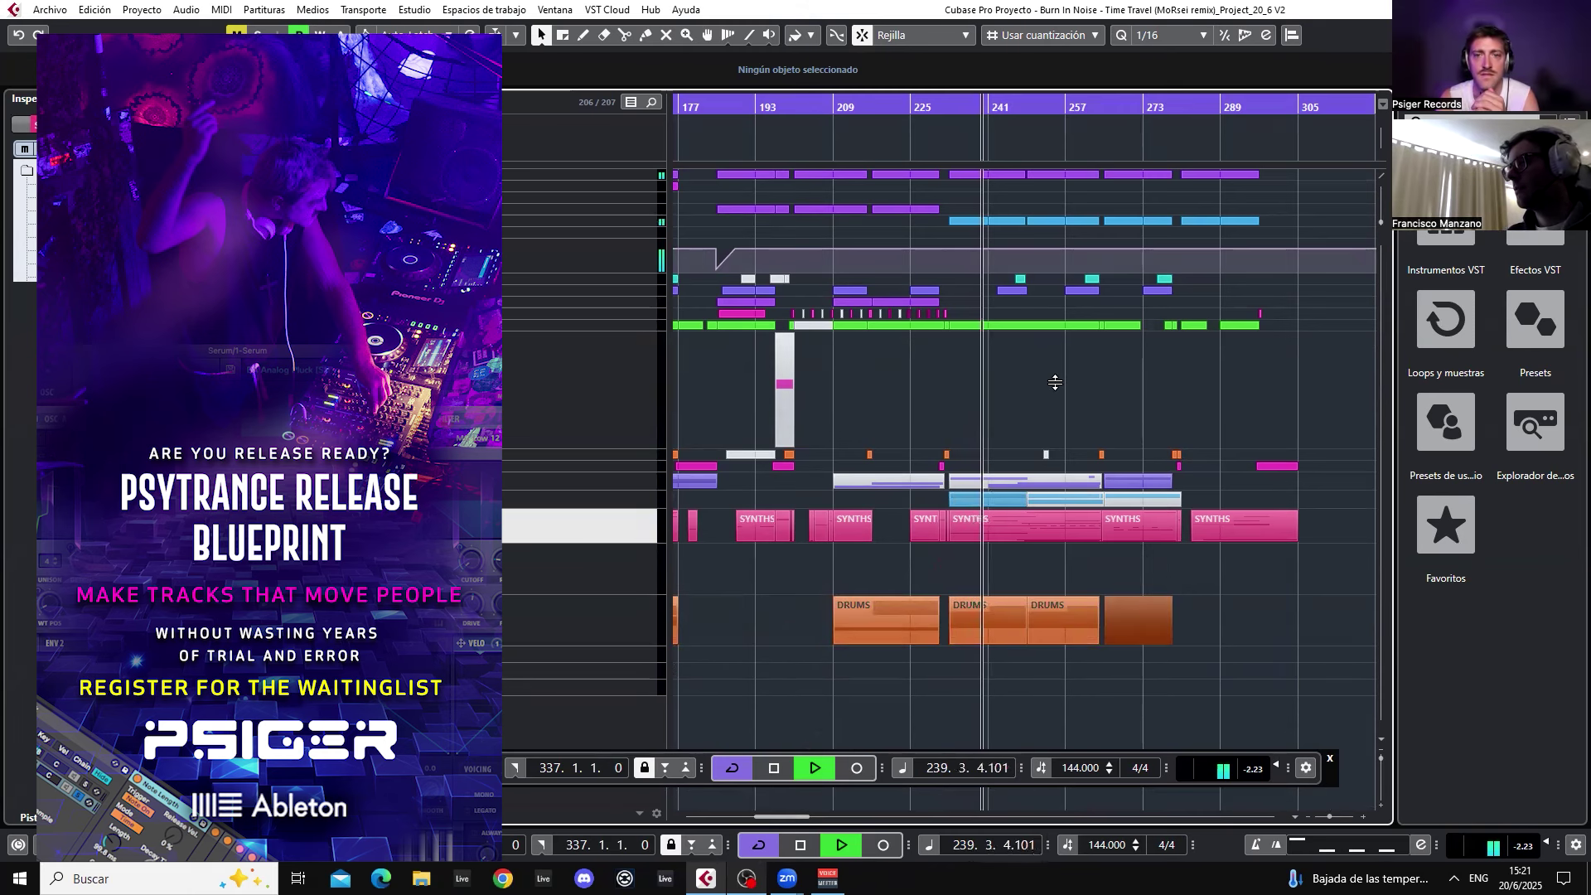
# - Stop playback, expand the BOOMS folder and briefly check the tracks inside the ATMOSPADS folder
pyautogui.press('space')
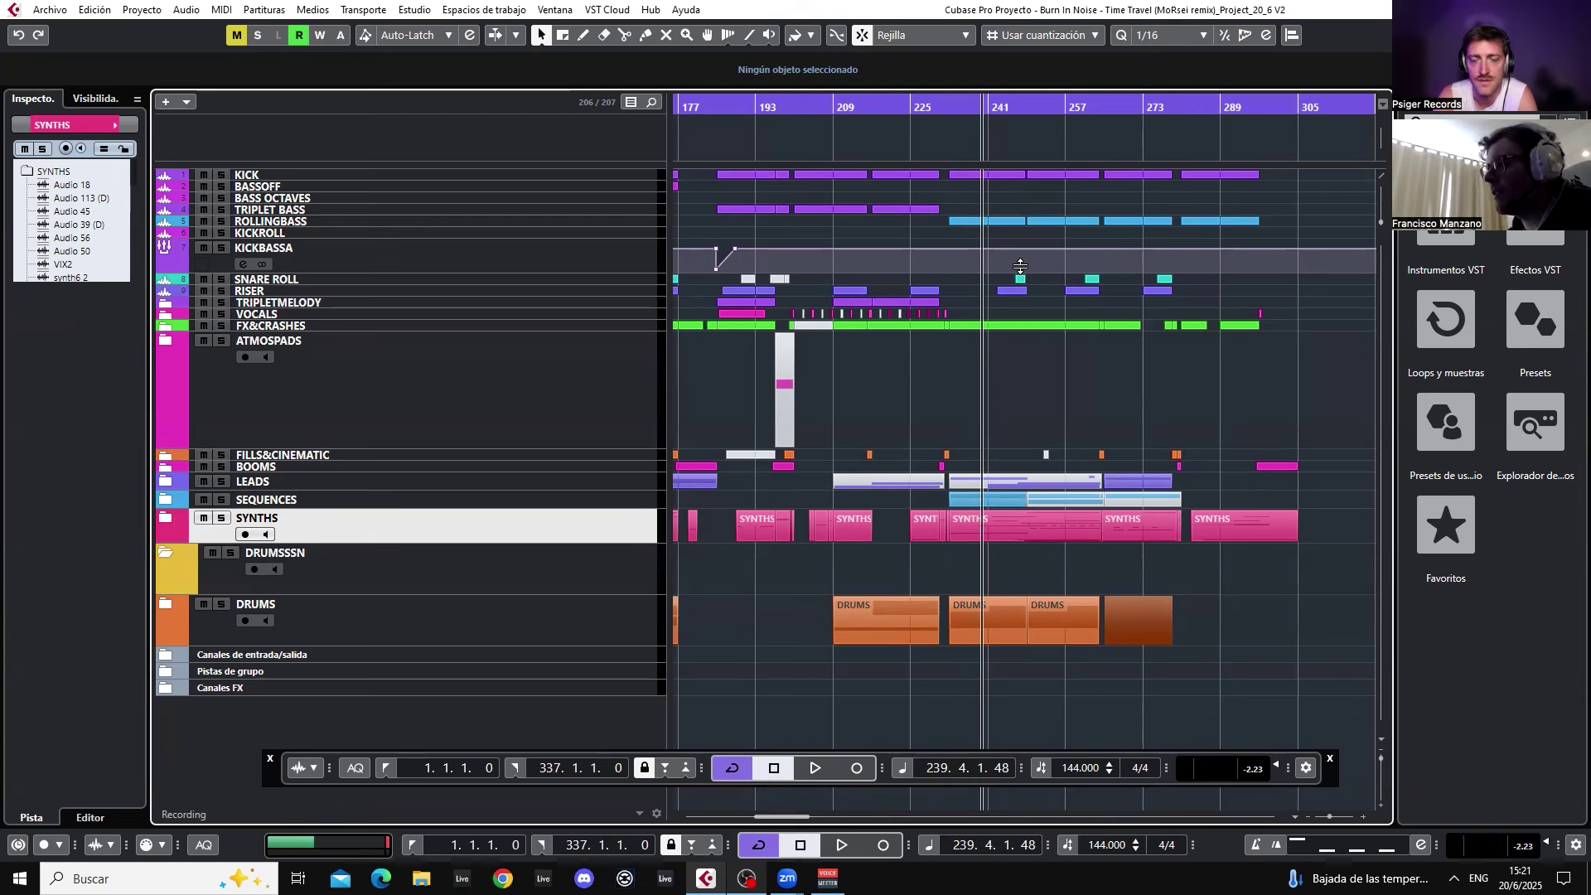
pyautogui.click(168, 467)
pyautogui.moveTo(928, 108); pyautogui.dragTo(914, 123)
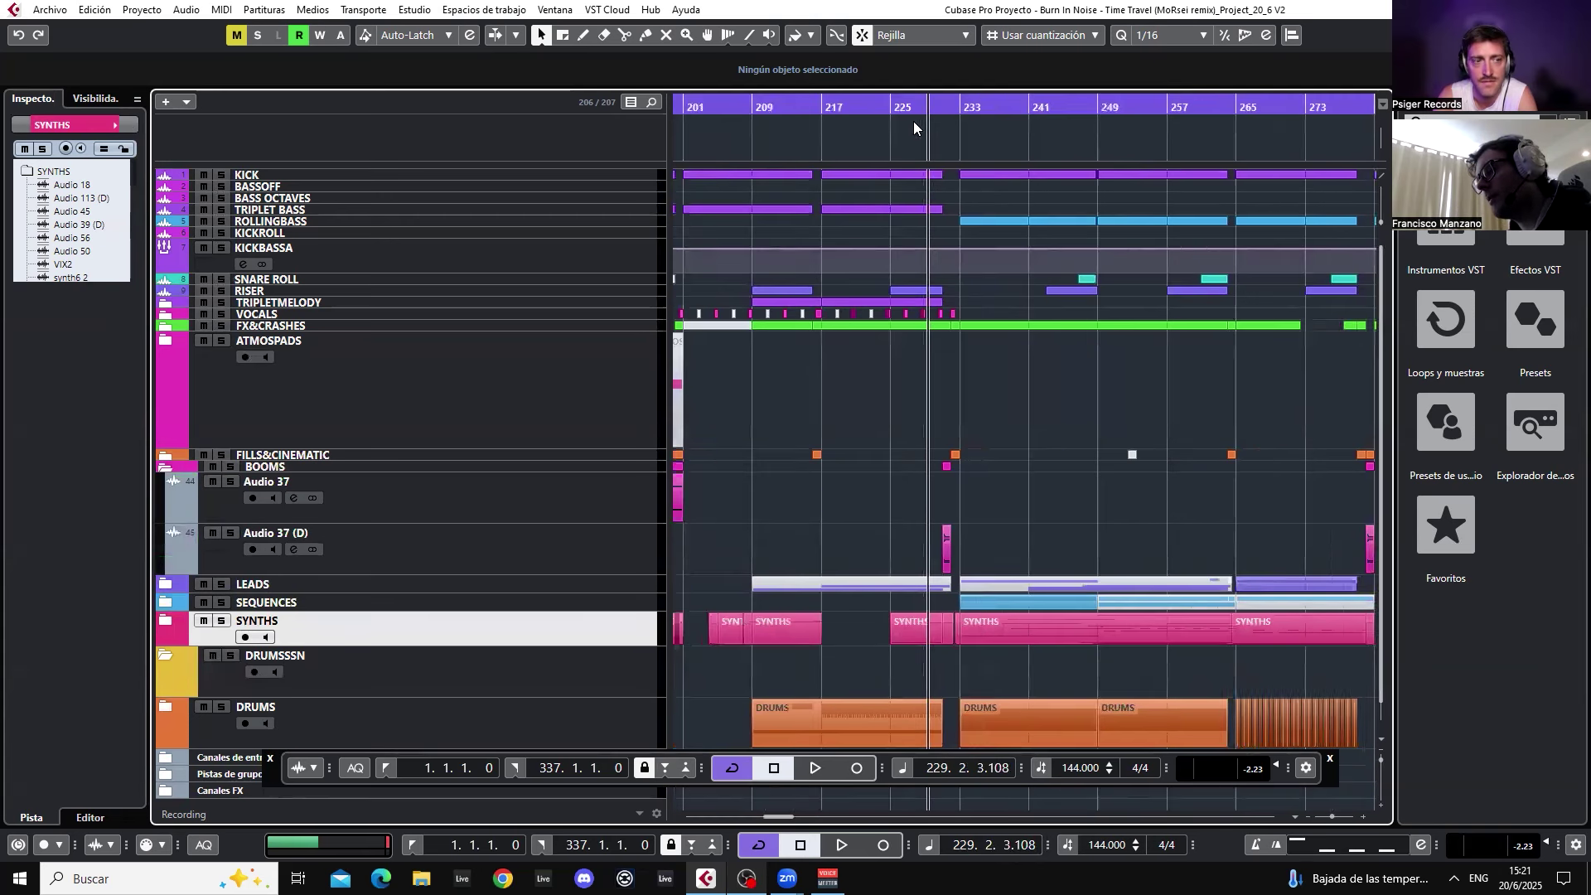
pyautogui.click(167, 340)
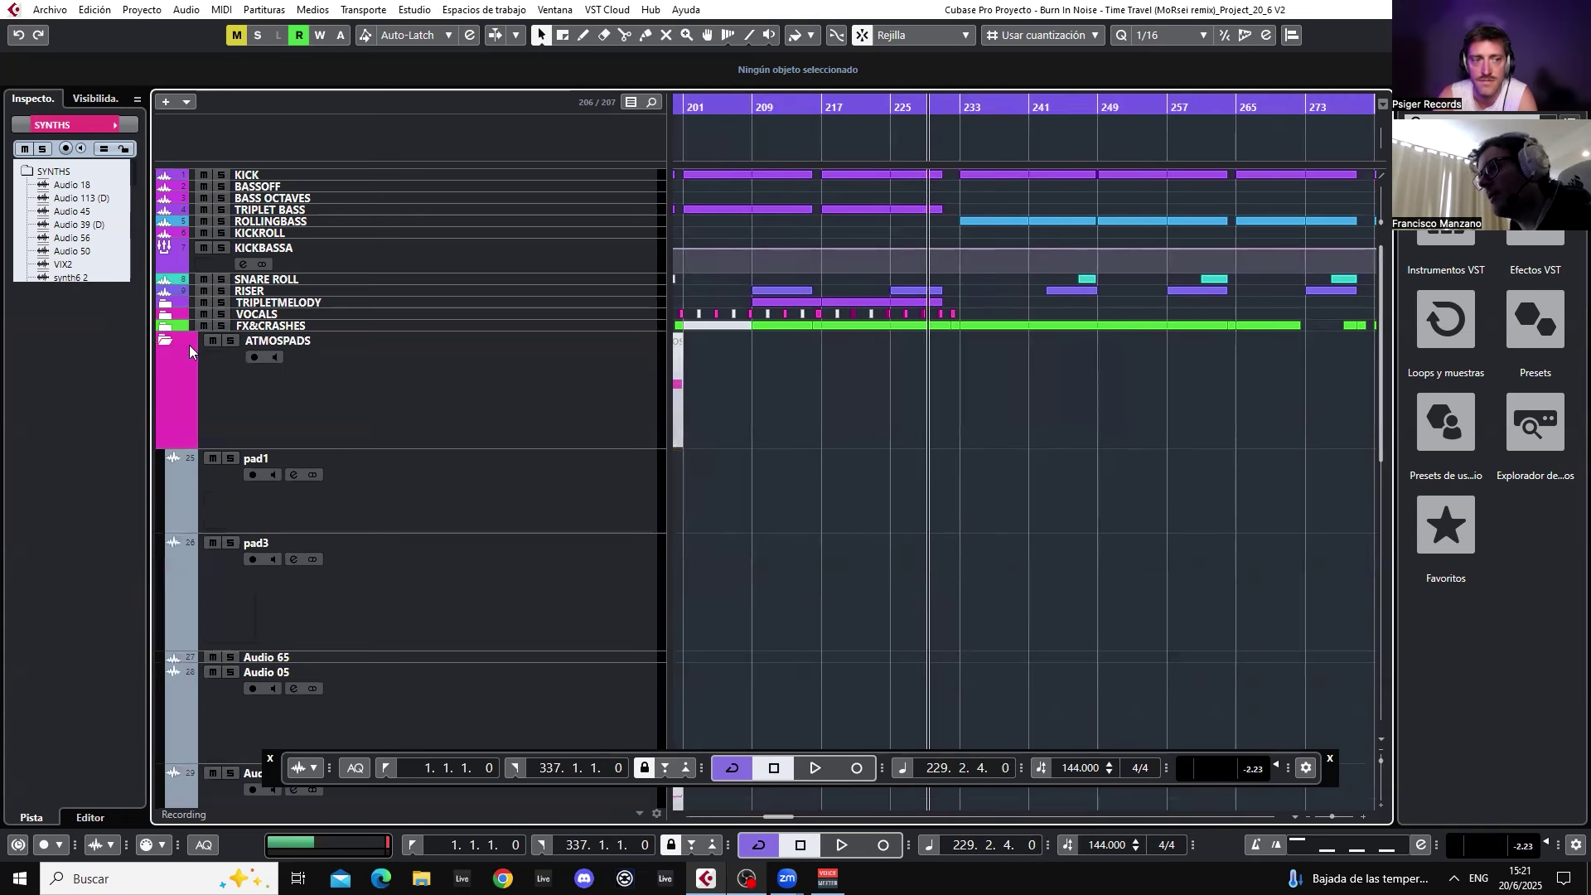
pyautogui.click(168, 341)
# - Audition the transition from bar 229 into the rolling bass section and select the Audio 37 (D) track
pyautogui.moveTo(920, 106); pyautogui.dragTo(918, 109)
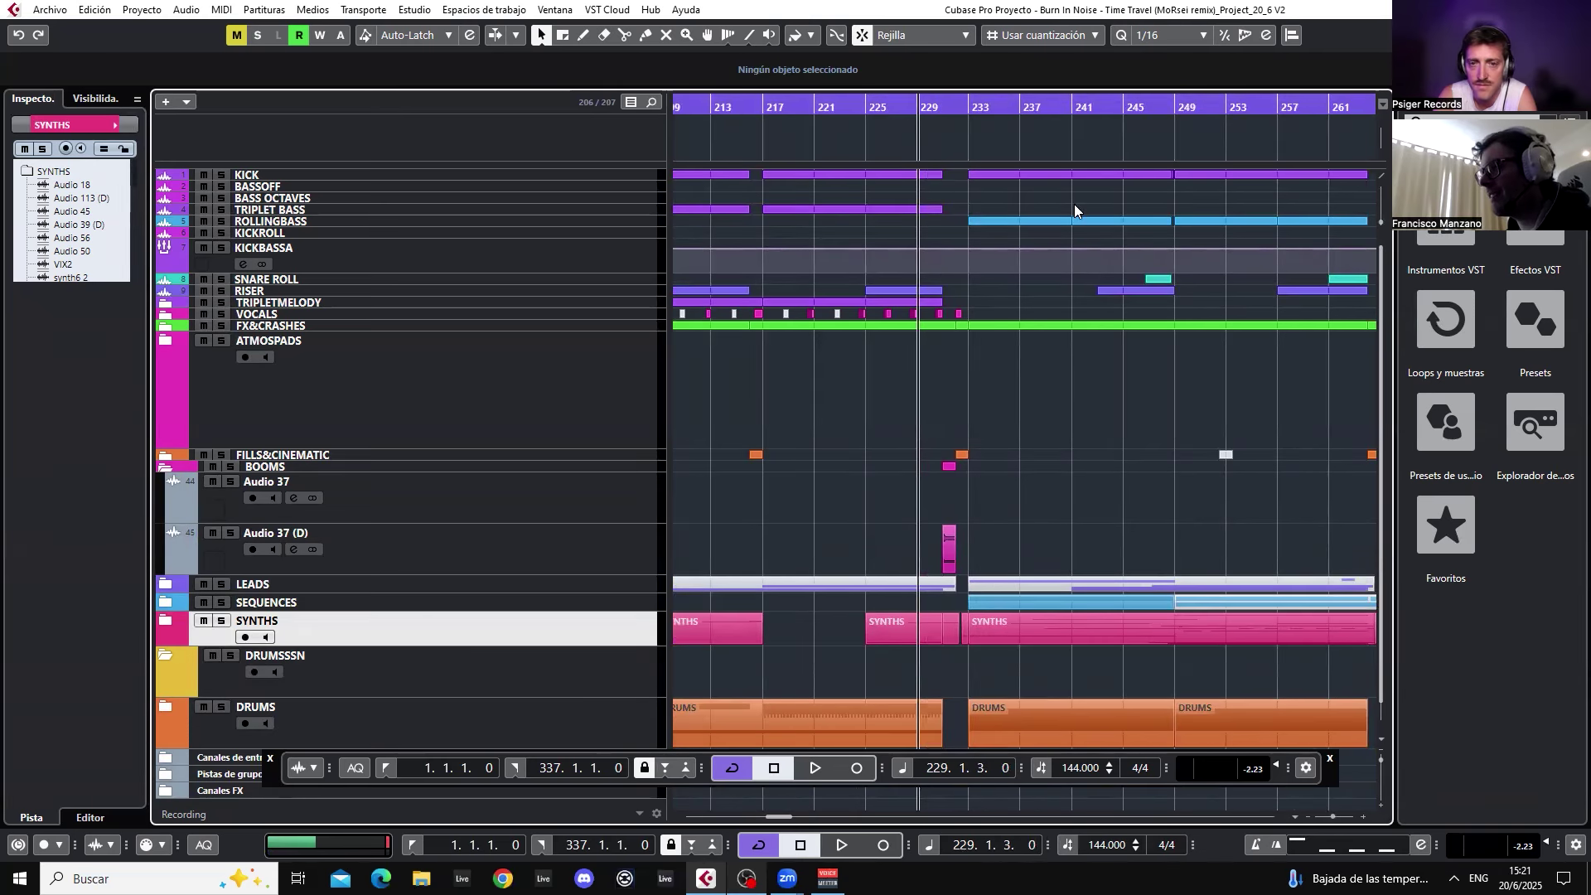
pyautogui.press('space')
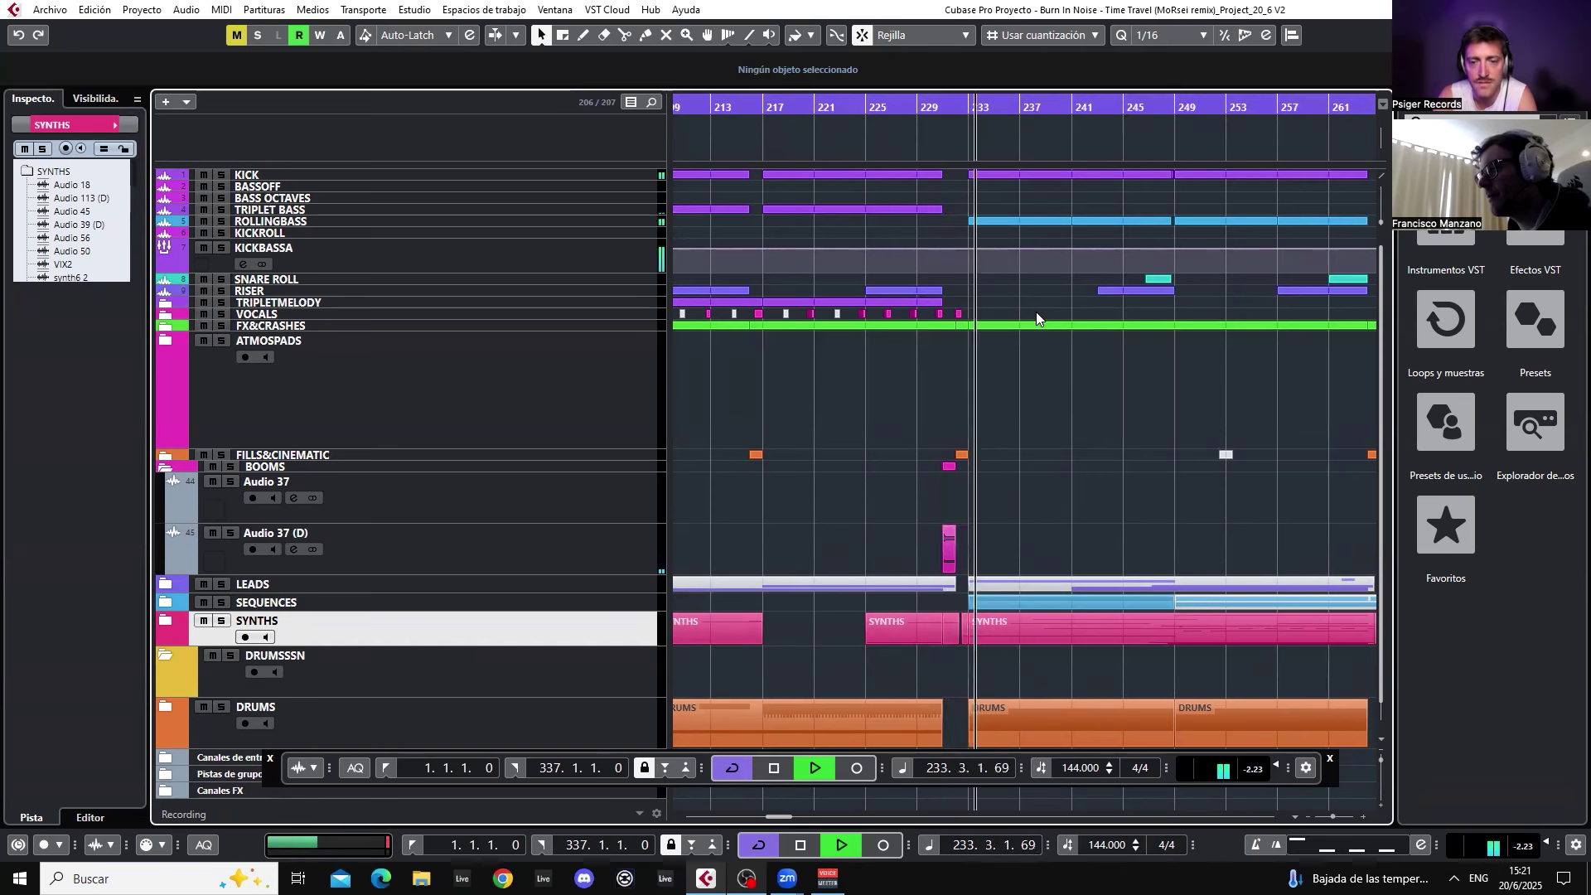
pyautogui.press('space')
pyautogui.scroll(-1, 994, 288)
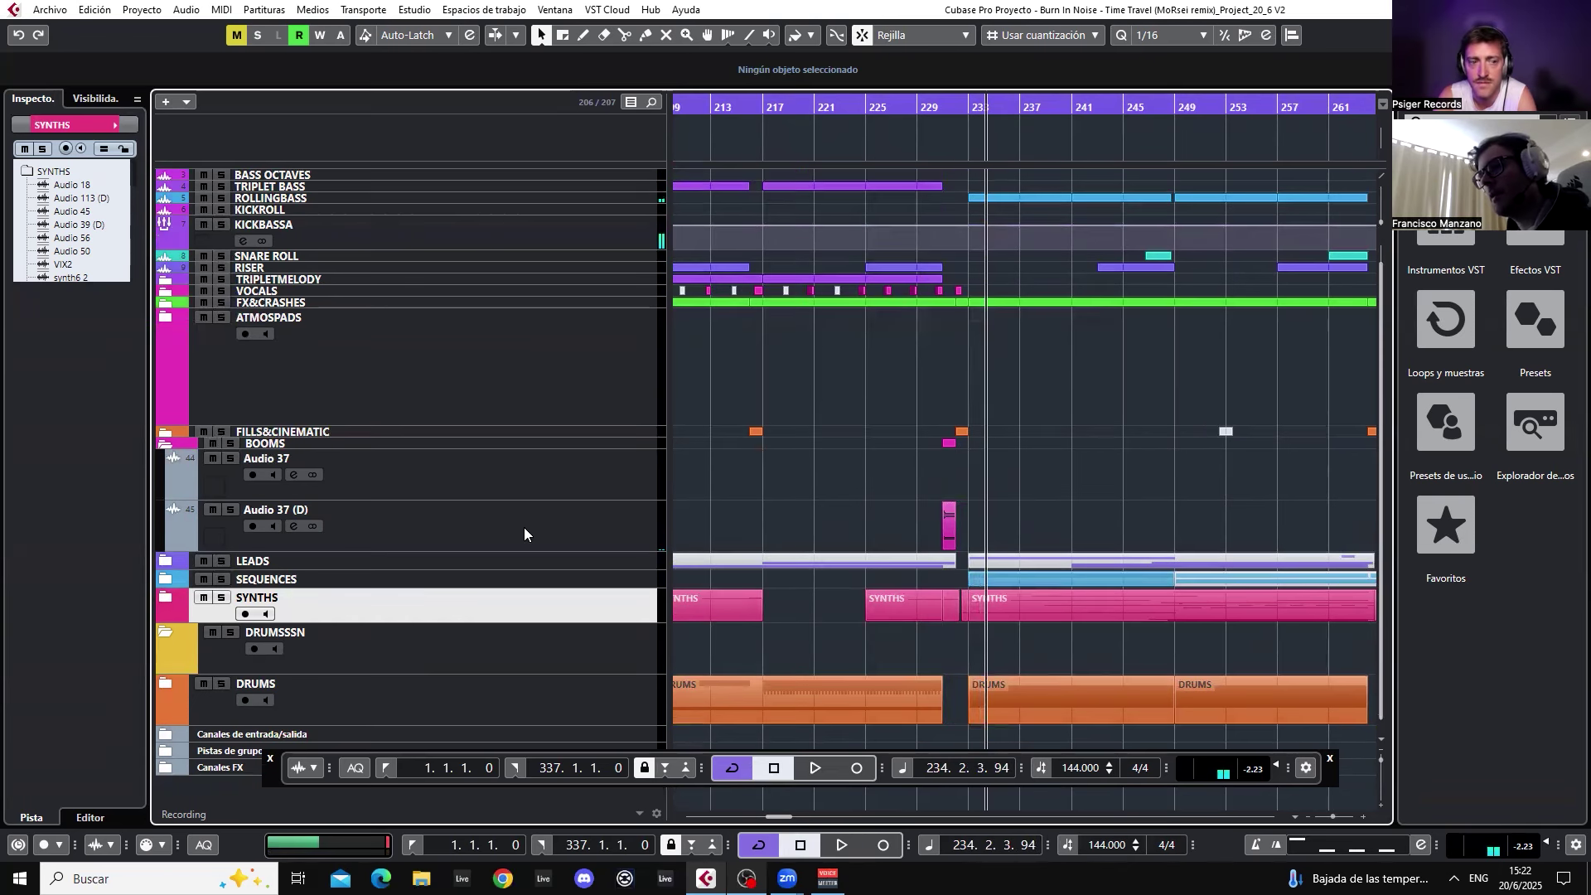
pyautogui.click(524, 530)
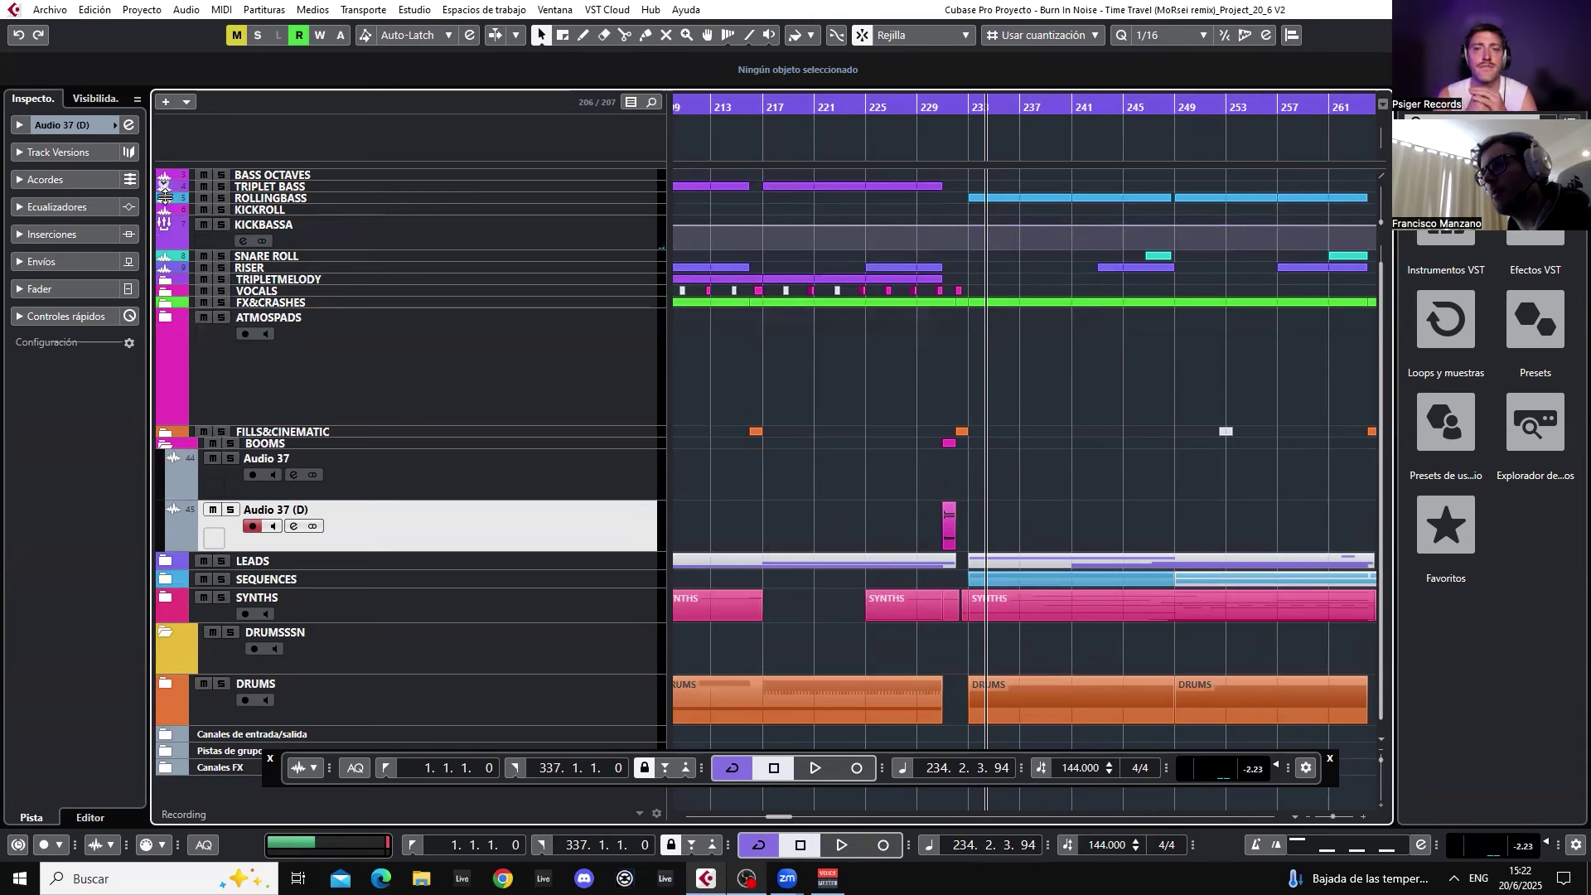
# - Increase the TRIPLETMELODY folder track's height, check its layers and leave the folder collapsed
pyautogui.click(166, 283)
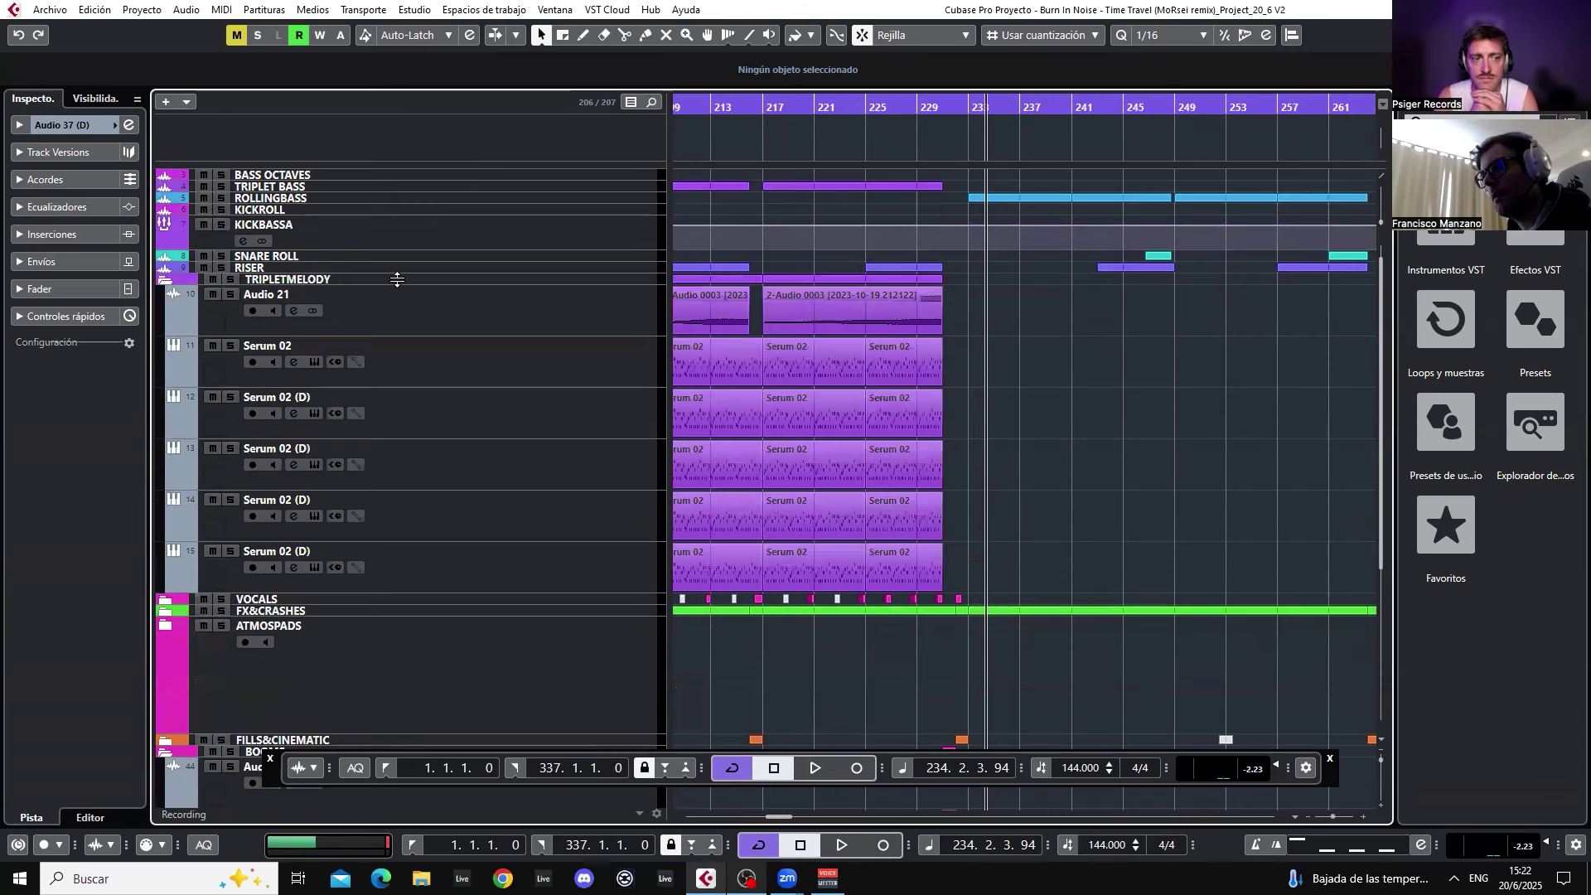
pyautogui.moveTo(397, 281); pyautogui.dragTo(404, 356)
pyautogui.scroll(-2, 403, 357)
pyautogui.scroll(2, 722, 347)
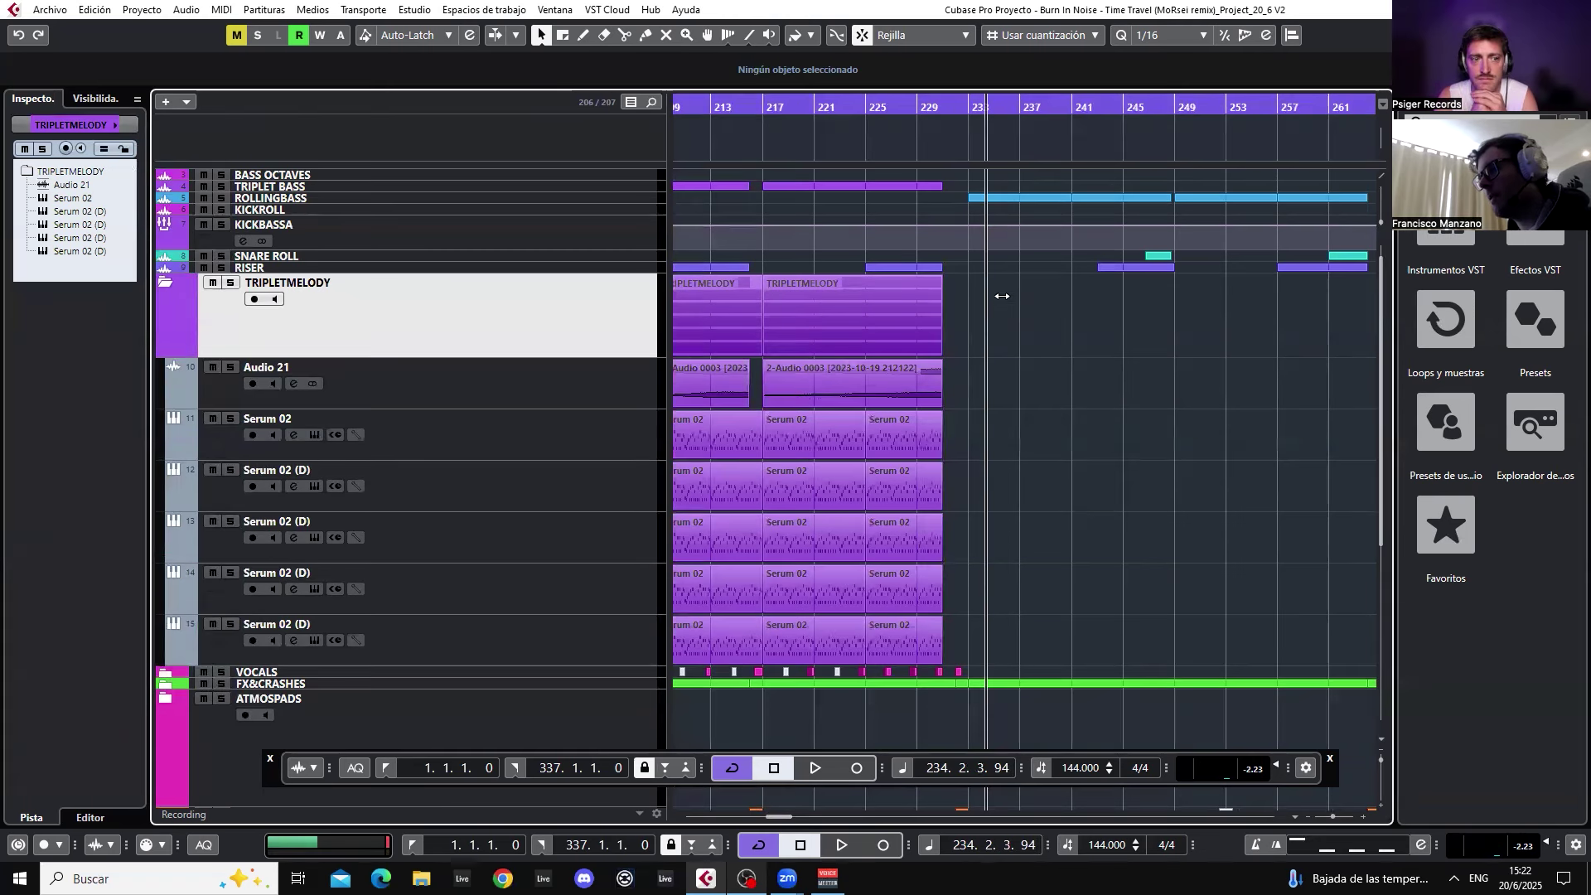
pyautogui.click(163, 282)
pyautogui.scroll(-1, 831, 313)
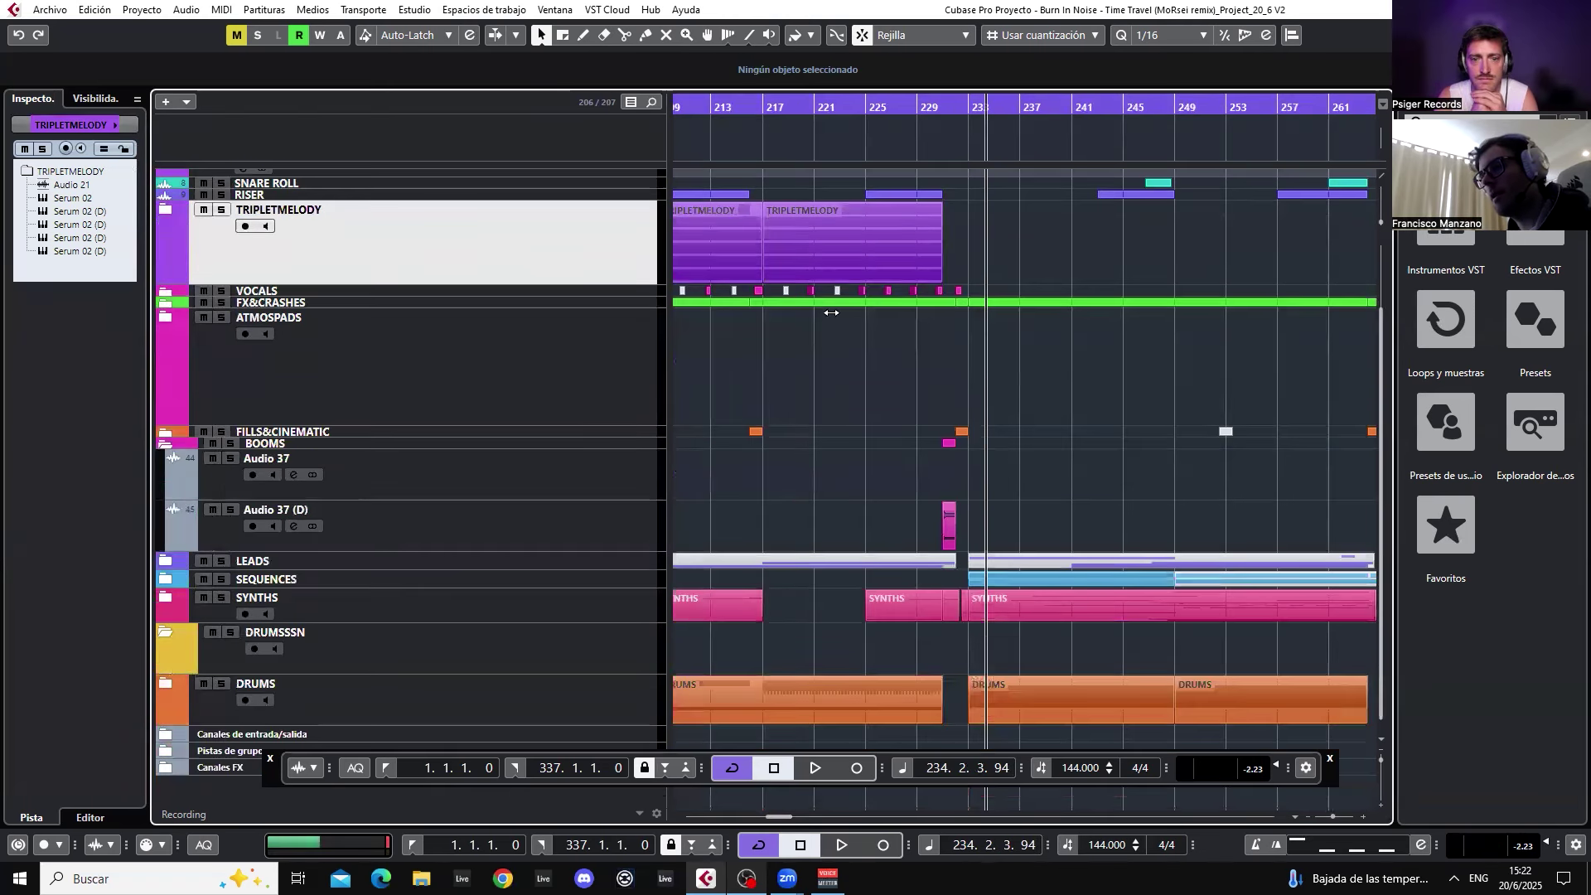
# - Expand the group tracks and open MELODYFINALTRIPLET's MFreqShifter insert, leaving its channel settings closed
pyautogui.click(164, 750)
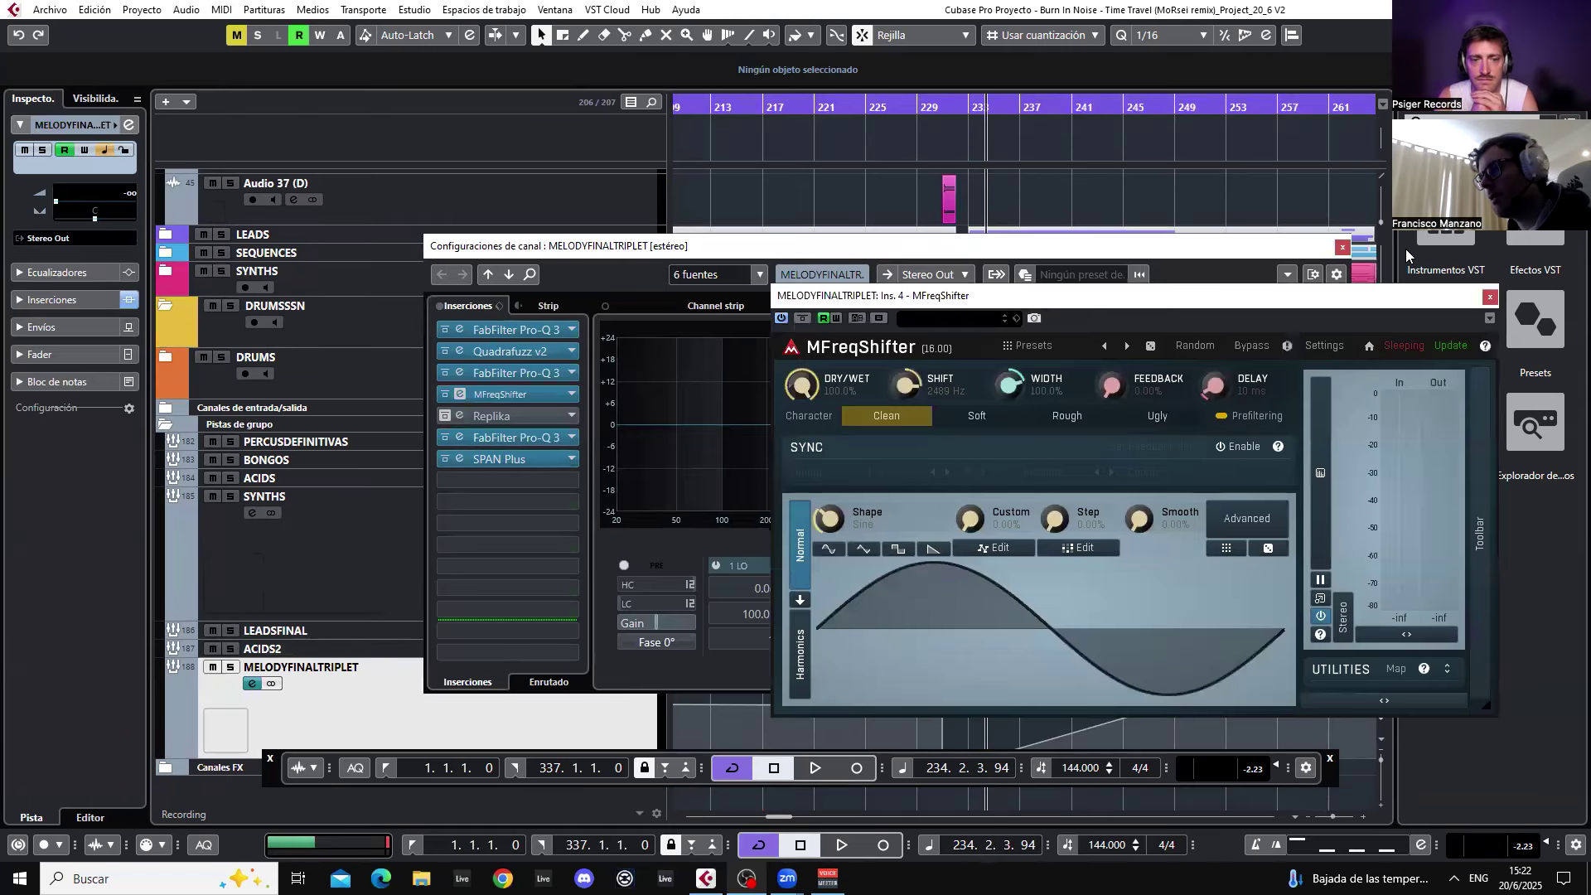
pyautogui.click(1342, 247)
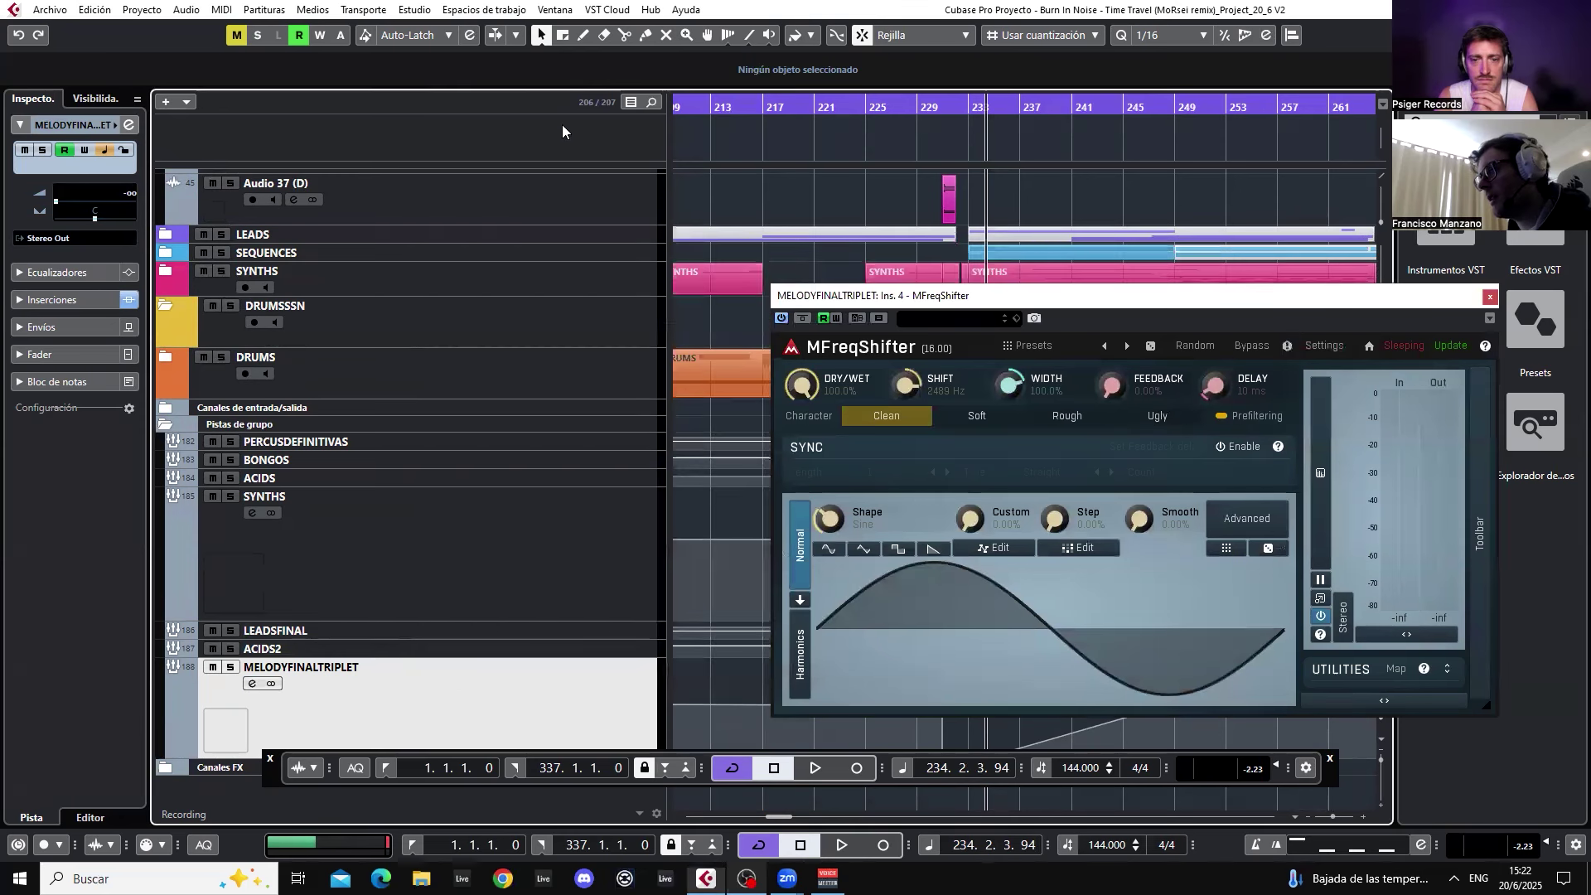
# - Check the MFreqShifter Shift automation under MELODYFINALTRIPLET and audition its rise just before bar 231
pyautogui.moveTo(1330, 299); pyautogui.dragTo(562, 126)
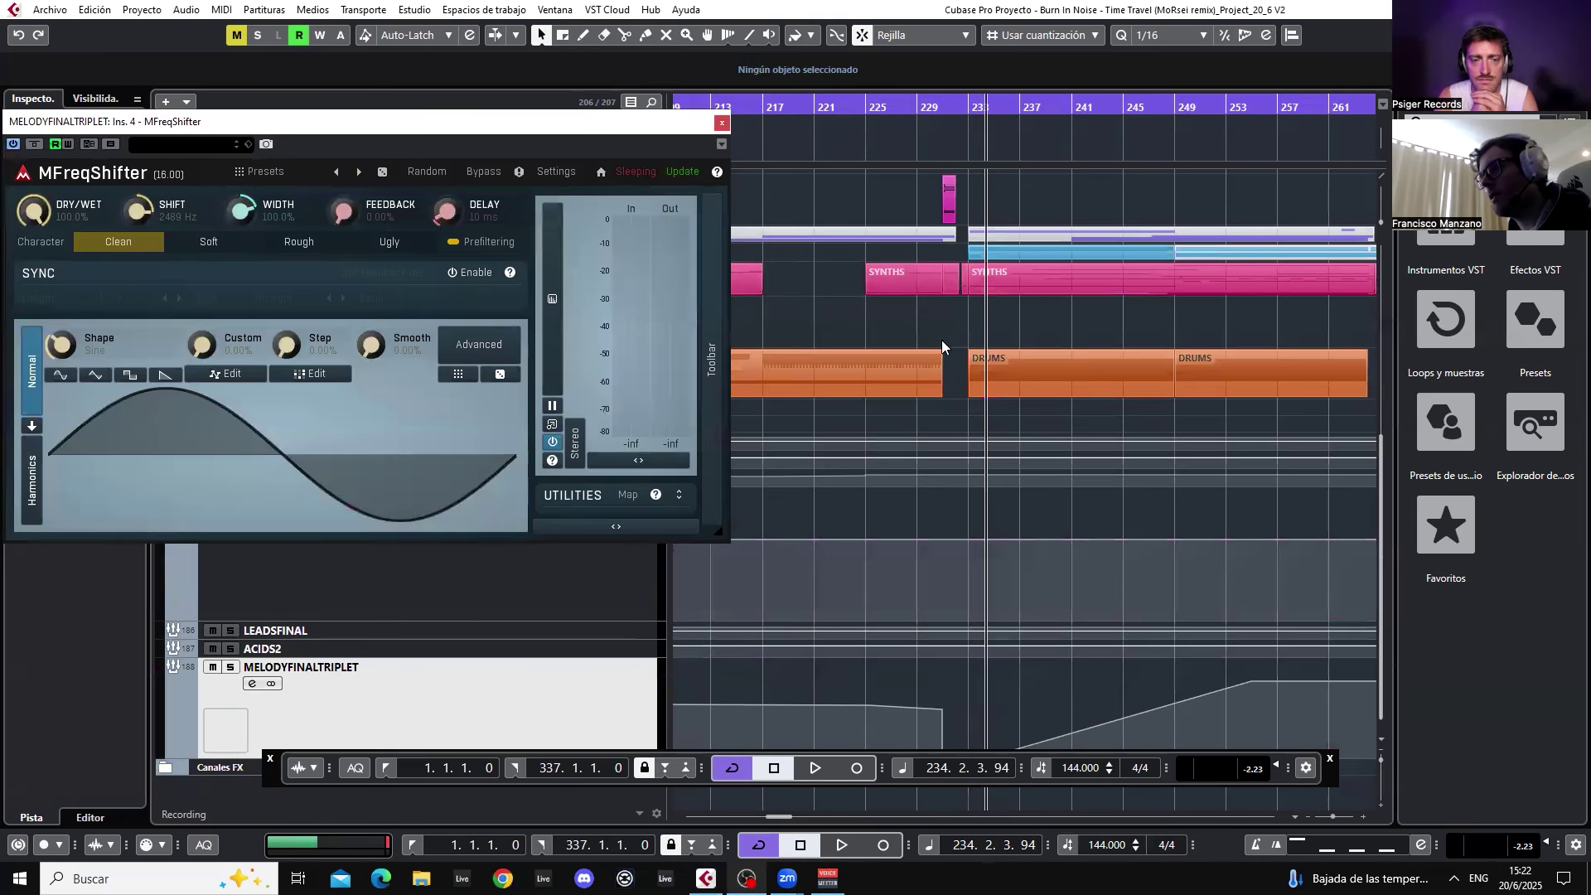
pyautogui.scroll(-6, 585, 618)
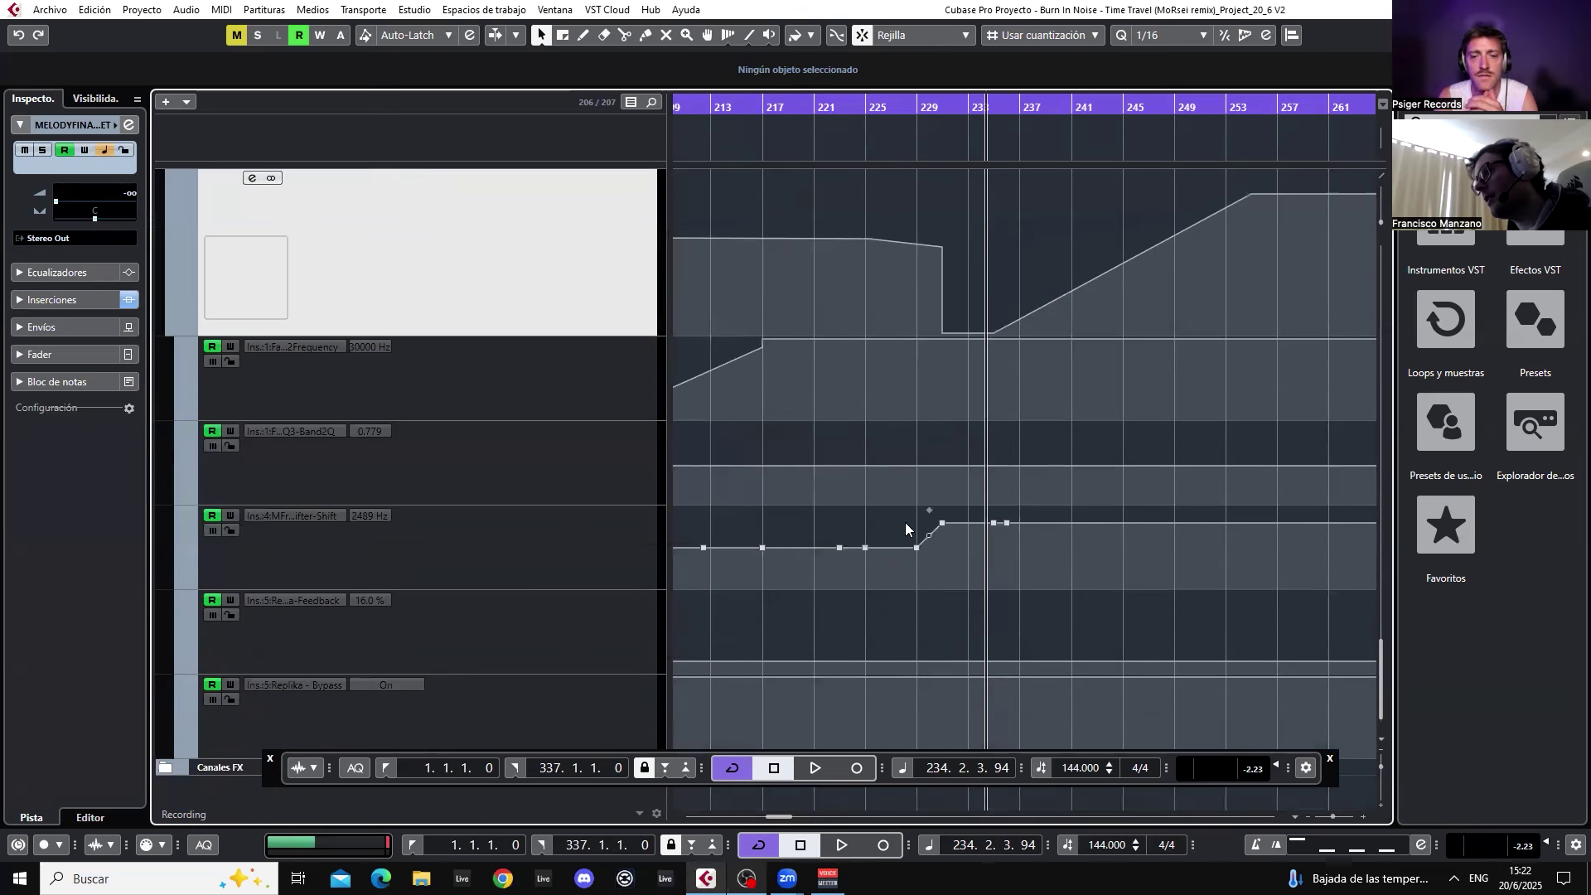
pyautogui.click(926, 509)
pyautogui.press('space')
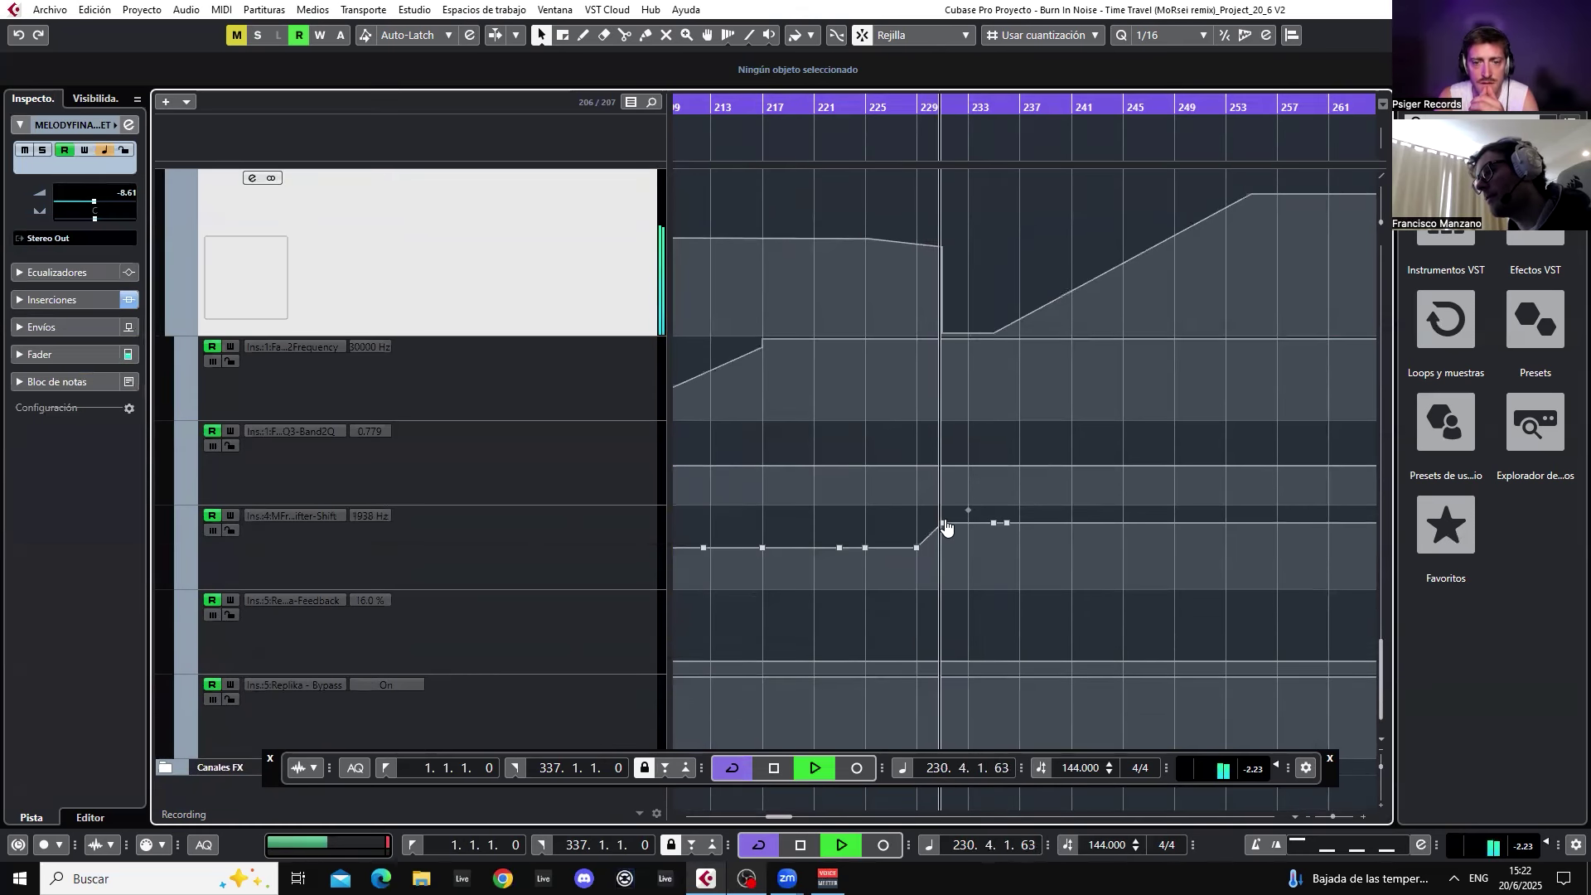
pyautogui.press('space')
# - Audition the boom at bar 231 from just before it, soloing the Audio 37 (D) track during playback and clearing the solo at the end
pyautogui.scroll(2, 934, 538)
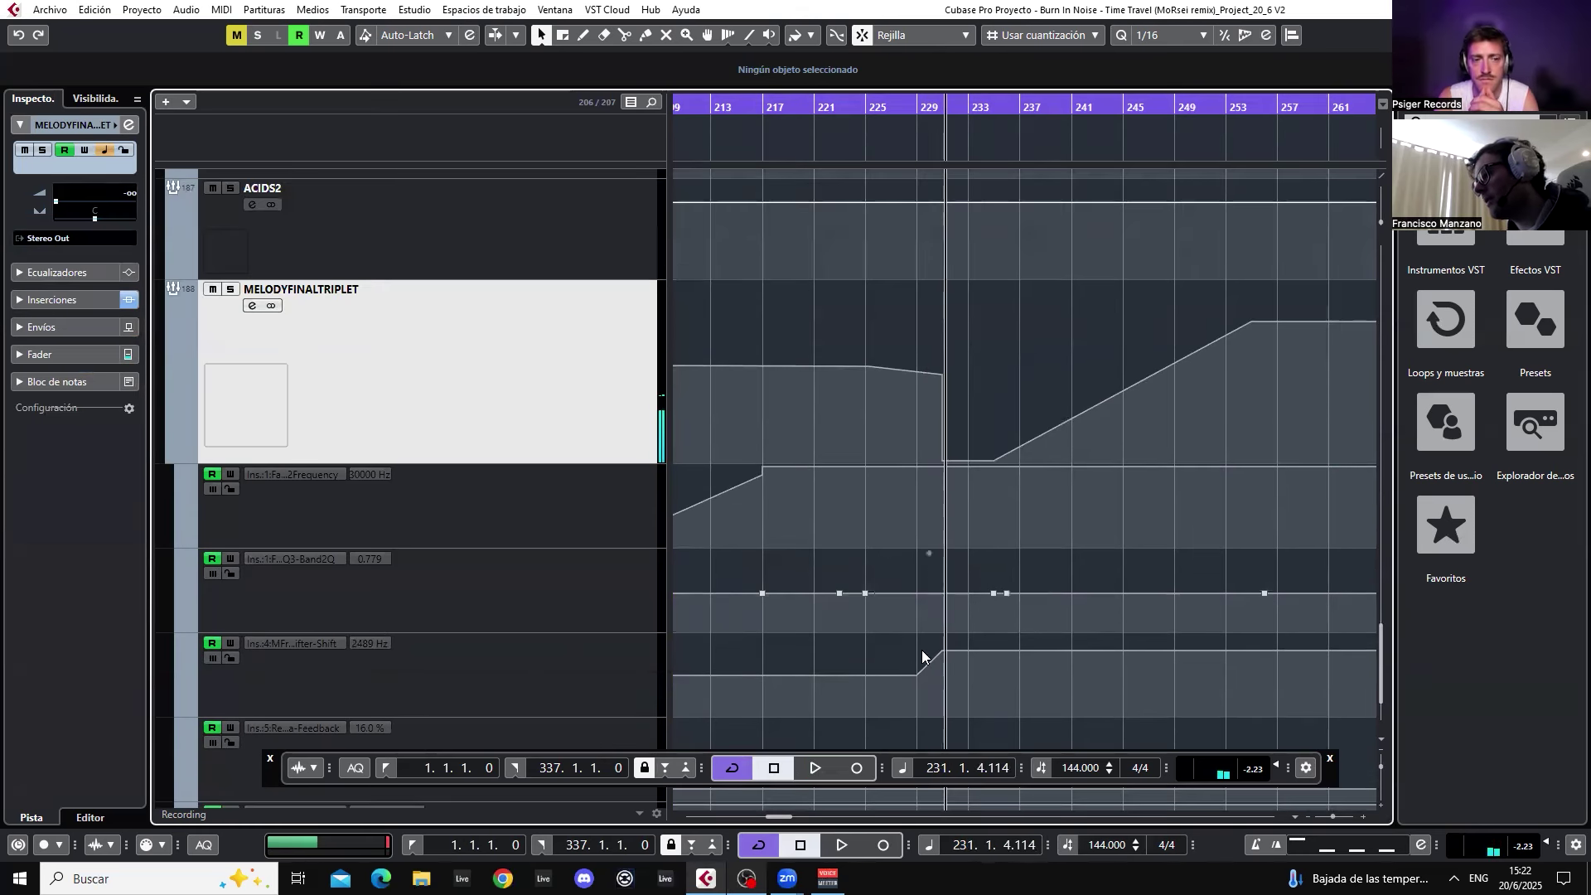
pyautogui.scroll(15, 930, 645)
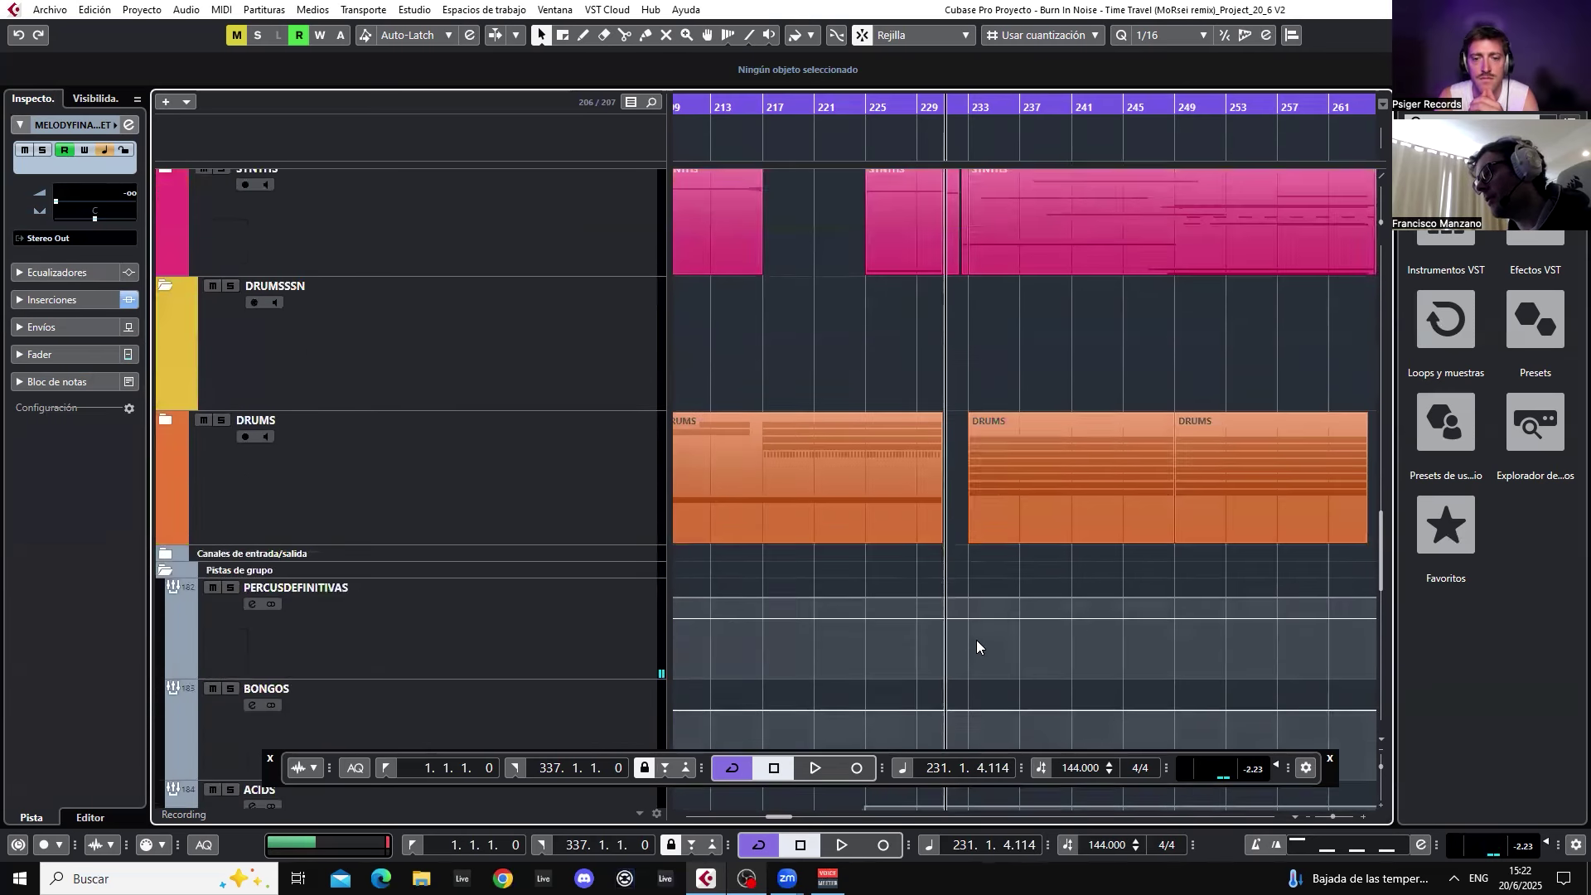
pyautogui.scroll(4, 988, 594)
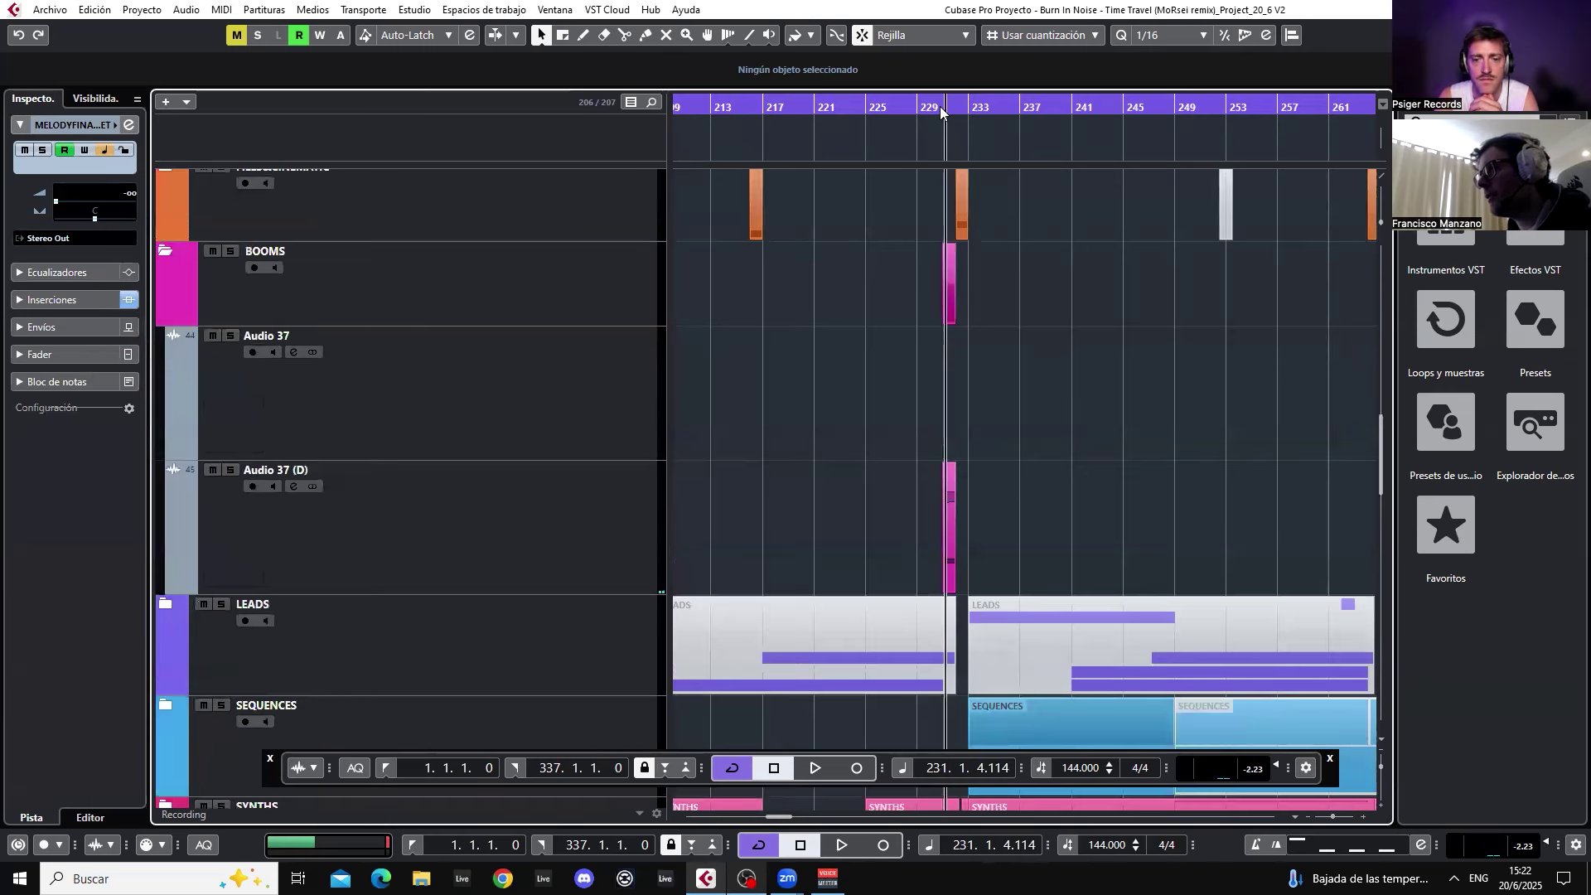
pyautogui.moveTo(939, 106)
pyautogui.mouseDown()
pyautogui.moveTo(931, 142)
pyautogui.moveTo(936, 108)
pyautogui.mouseUp()
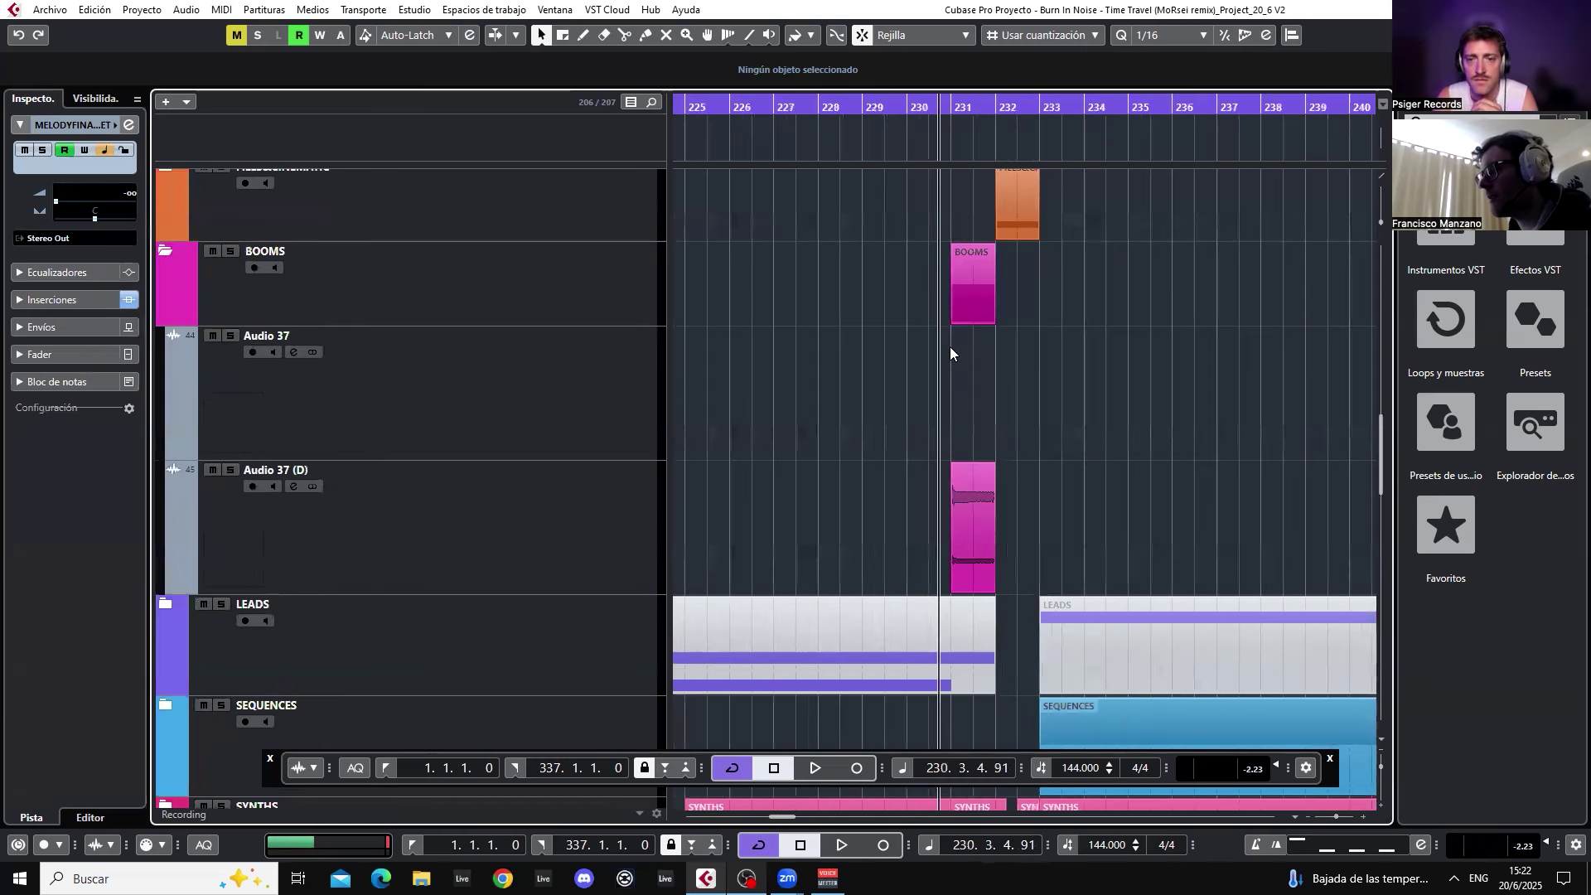
pyautogui.moveTo(973, 480)
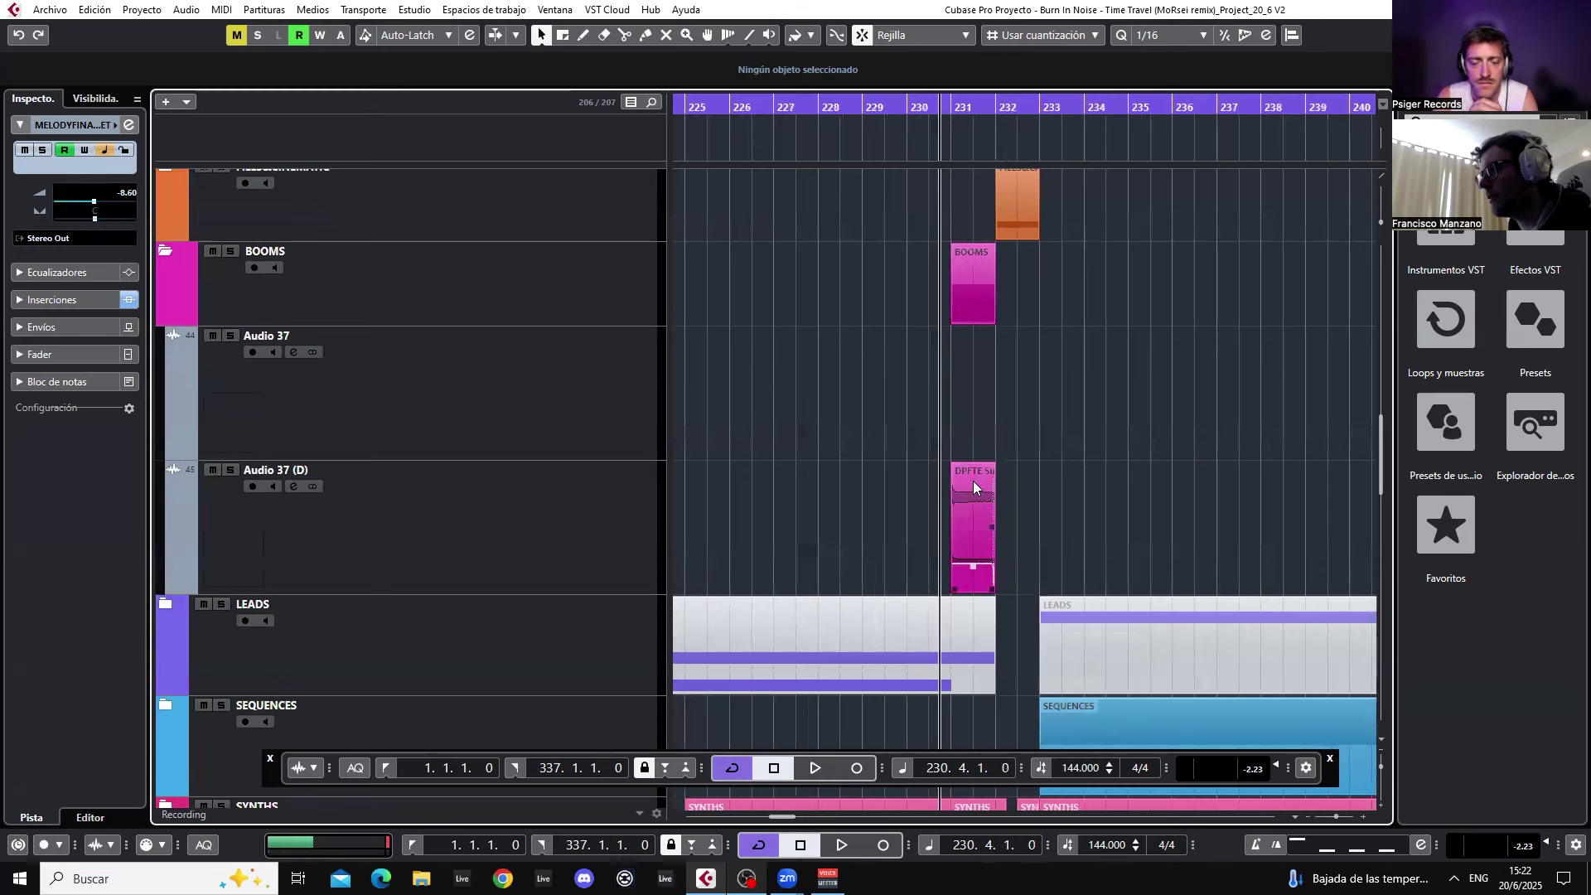
pyautogui.moveTo(1004, 467); pyautogui.dragTo(1002, 469)
pyautogui.click(959, 350)
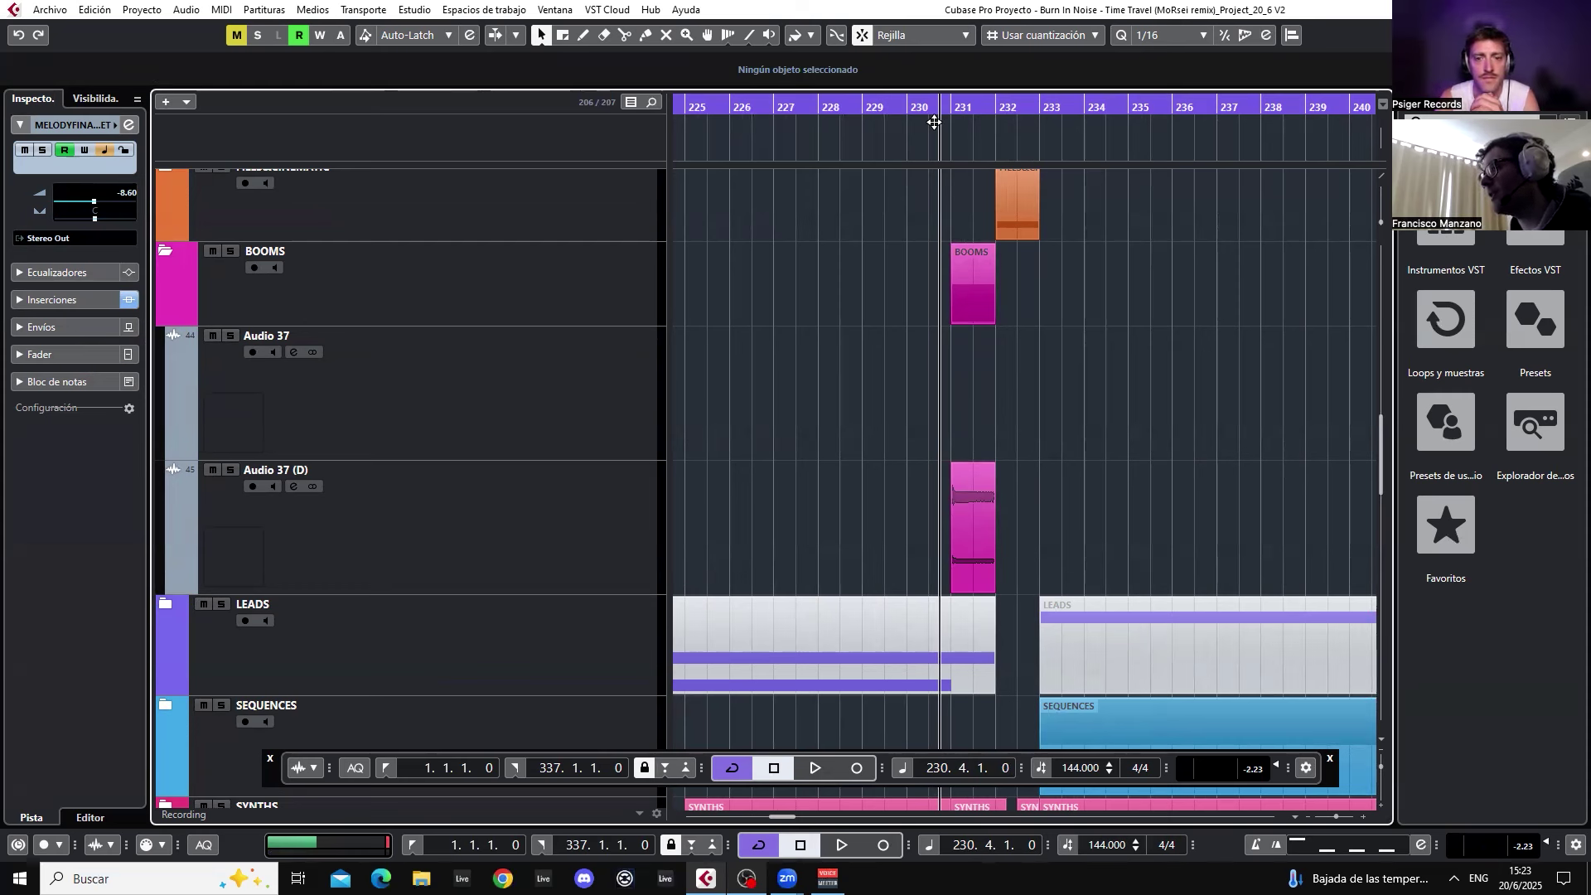
pyautogui.press('space')
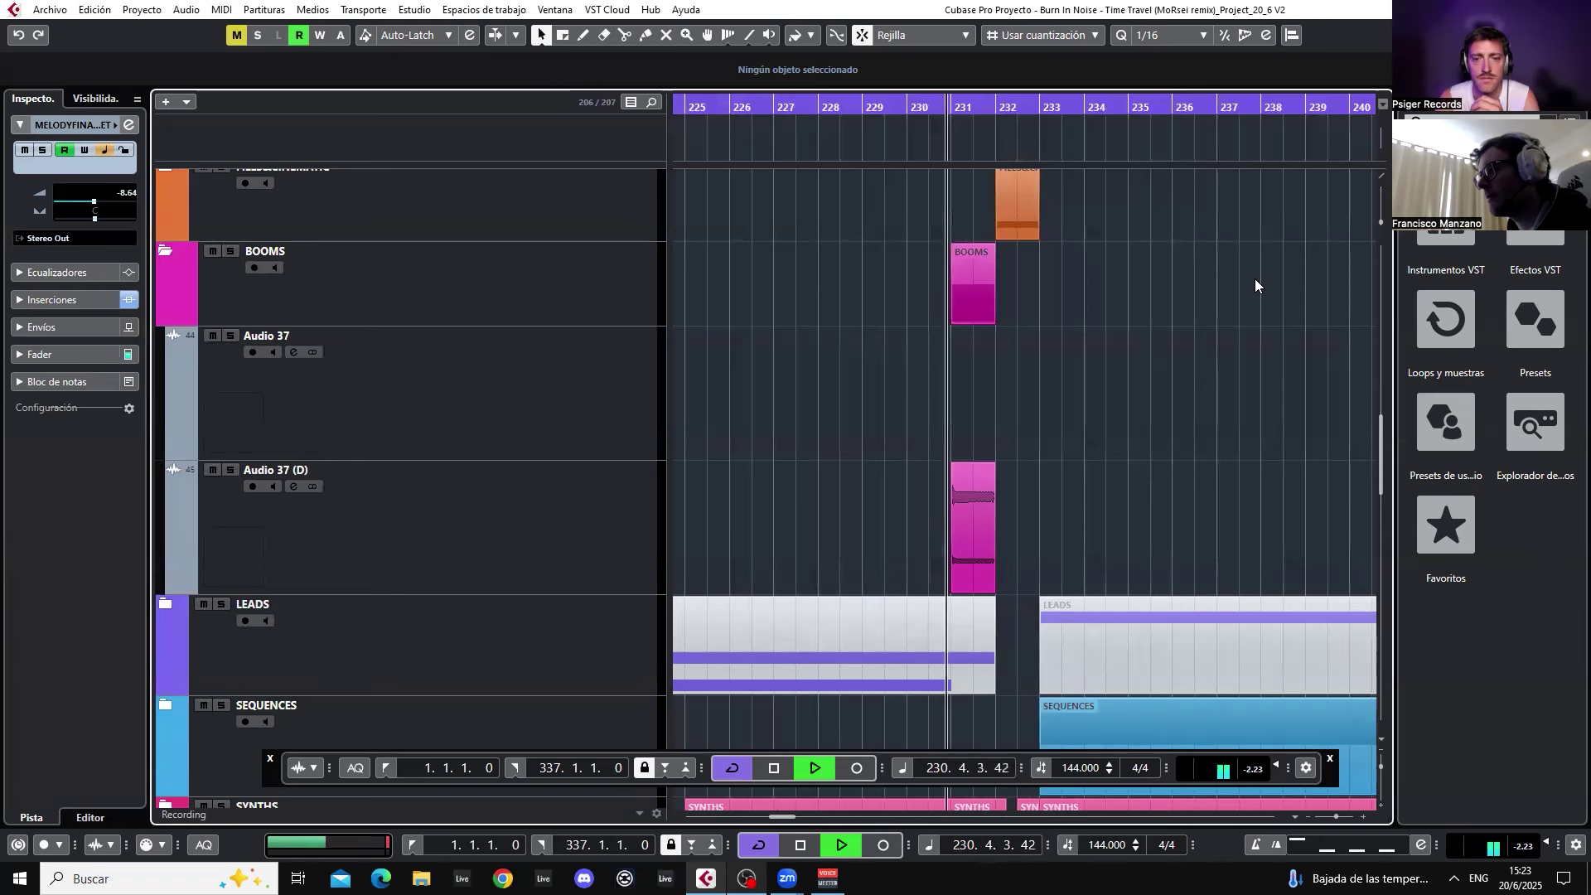
pyautogui.click(230, 470)
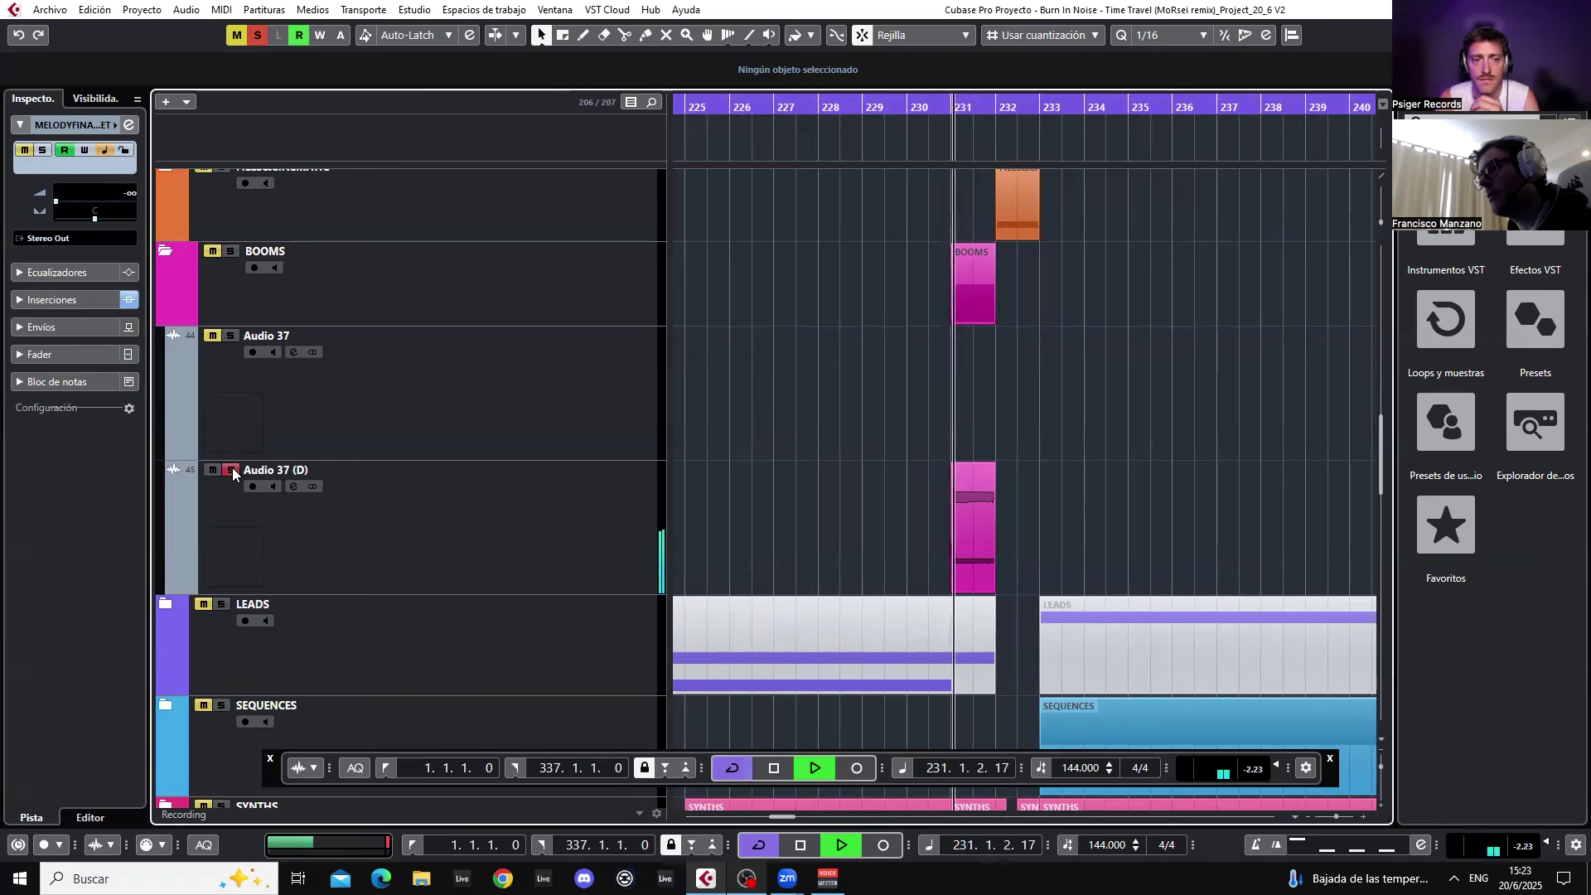
pyautogui.press('space')
pyautogui.click(230, 470)
# - Expand the SYNTHS folder and locate the Audio 03 clip at bar 231
pyautogui.scroll(12, 1047, 418)
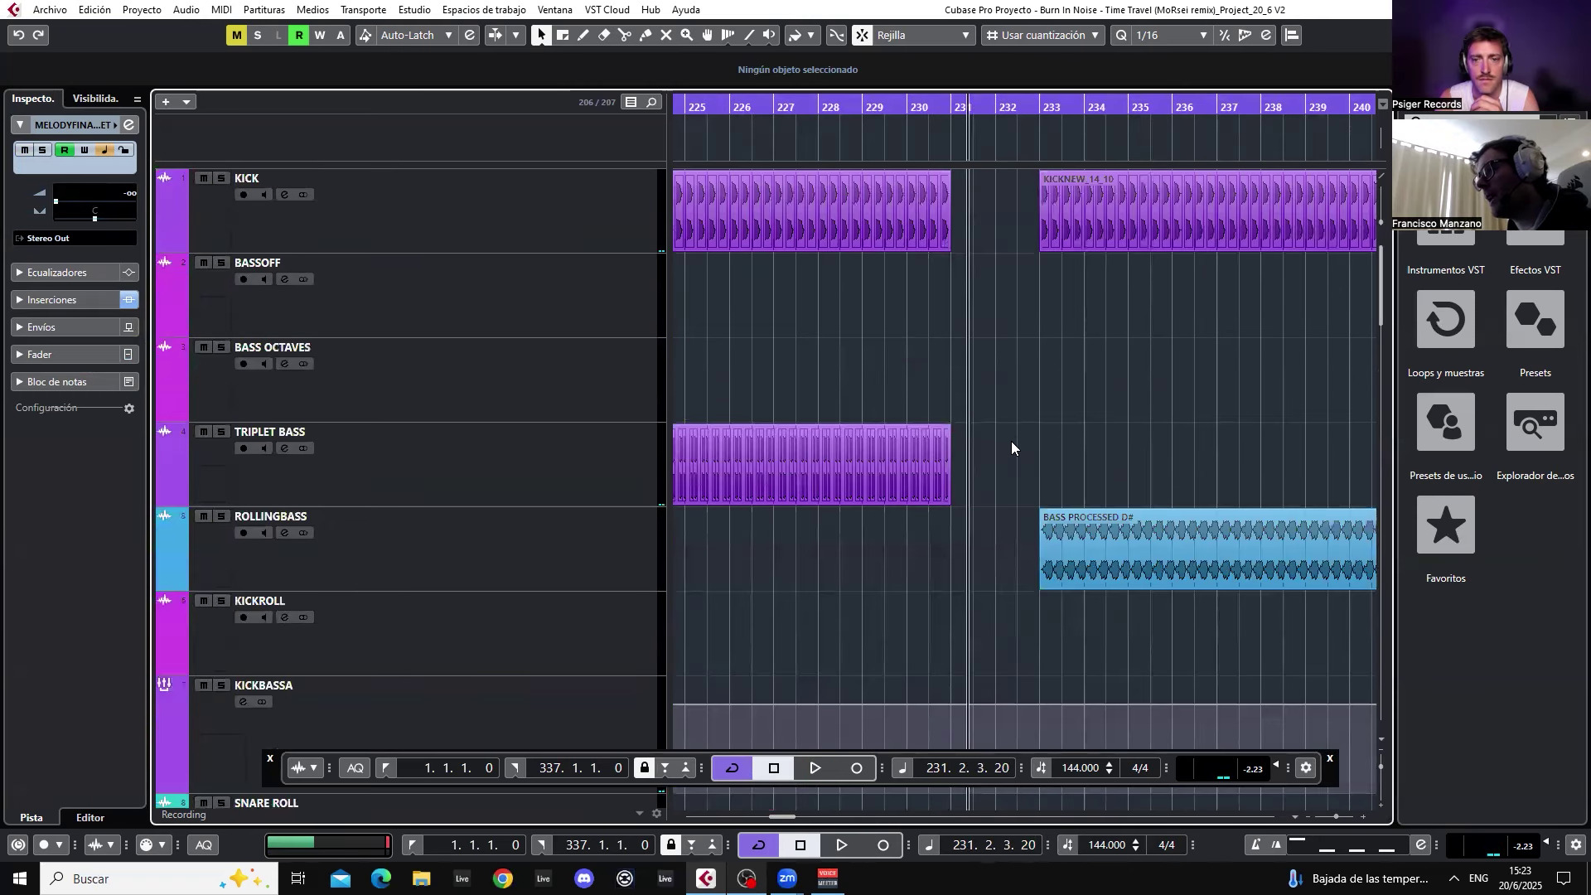
pyautogui.scroll(-15, 1011, 447)
pyautogui.scroll(-15, 1009, 448)
pyautogui.scroll(16, 1004, 444)
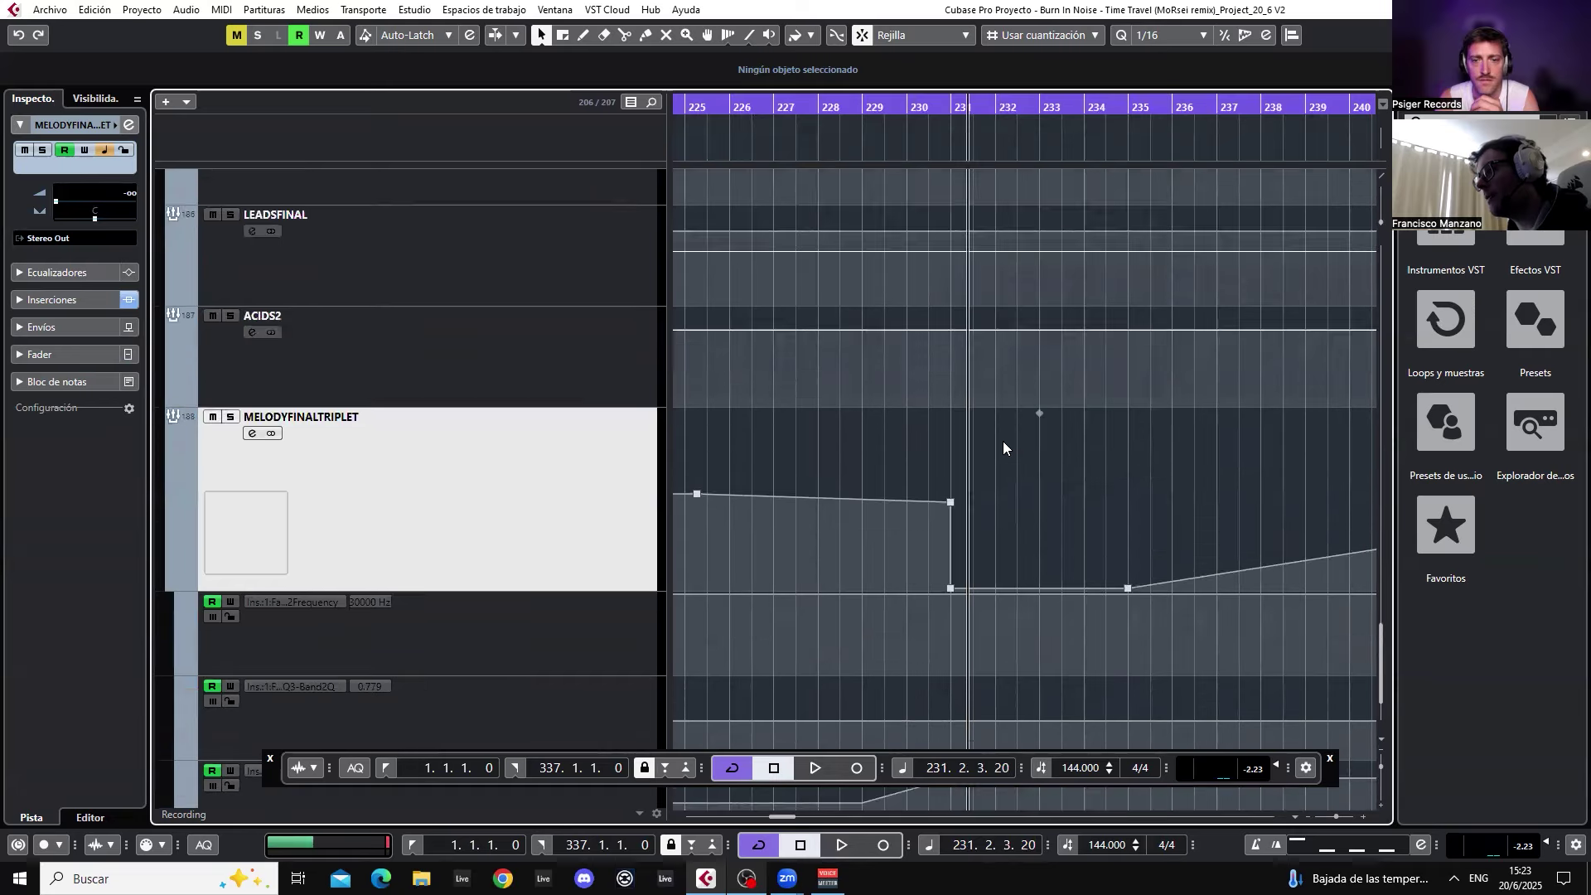
pyautogui.scroll(3, 1000, 433)
pyautogui.scroll(-6, 1002, 414)
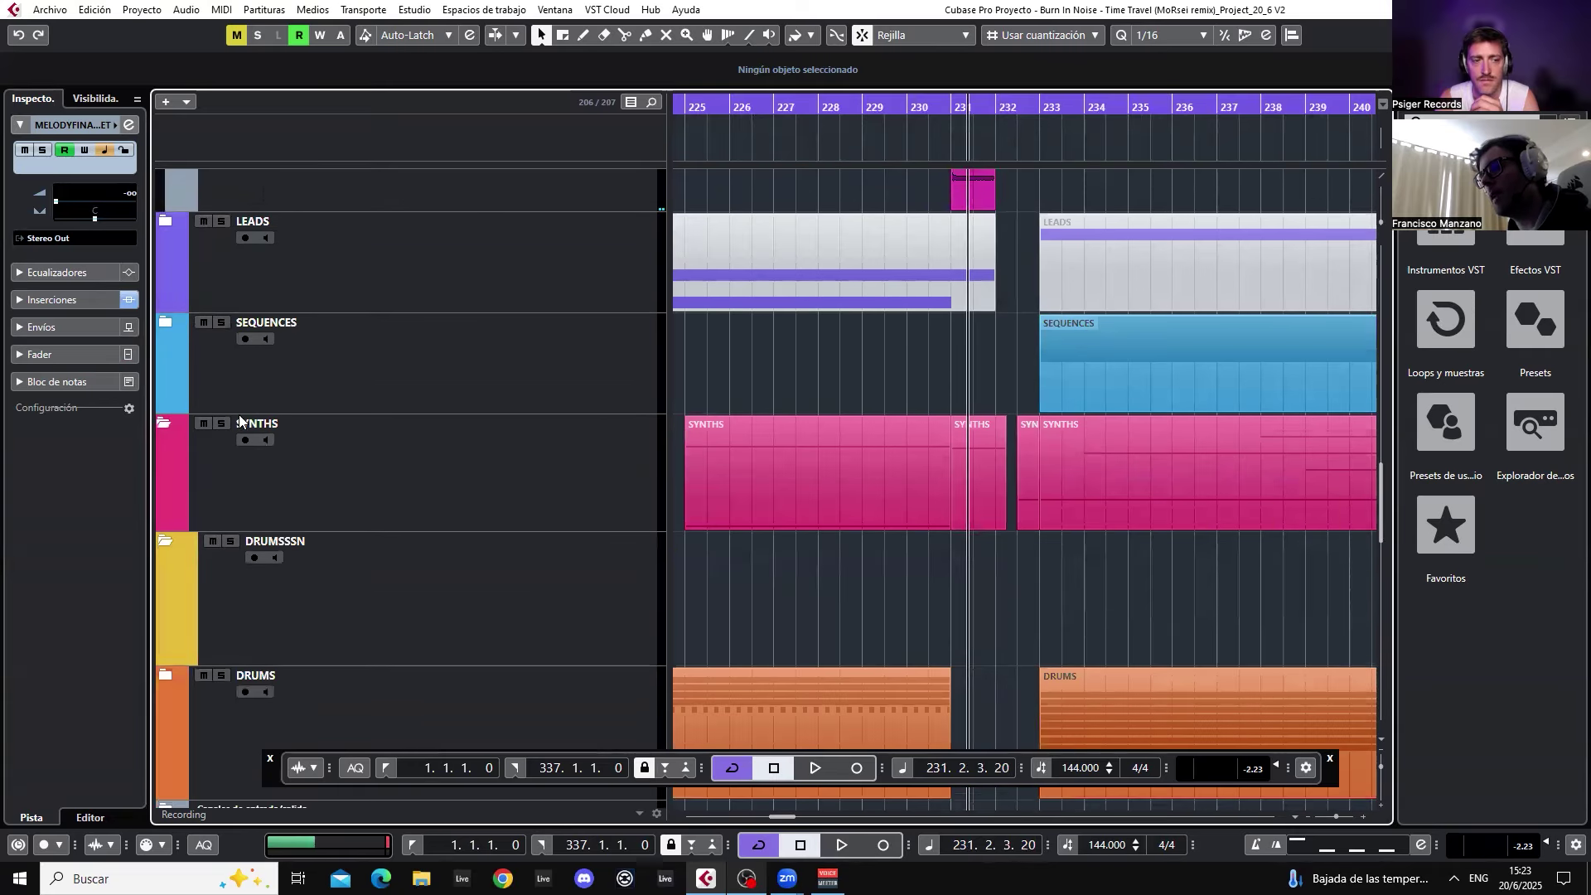
pyautogui.scroll(6, 1002, 384)
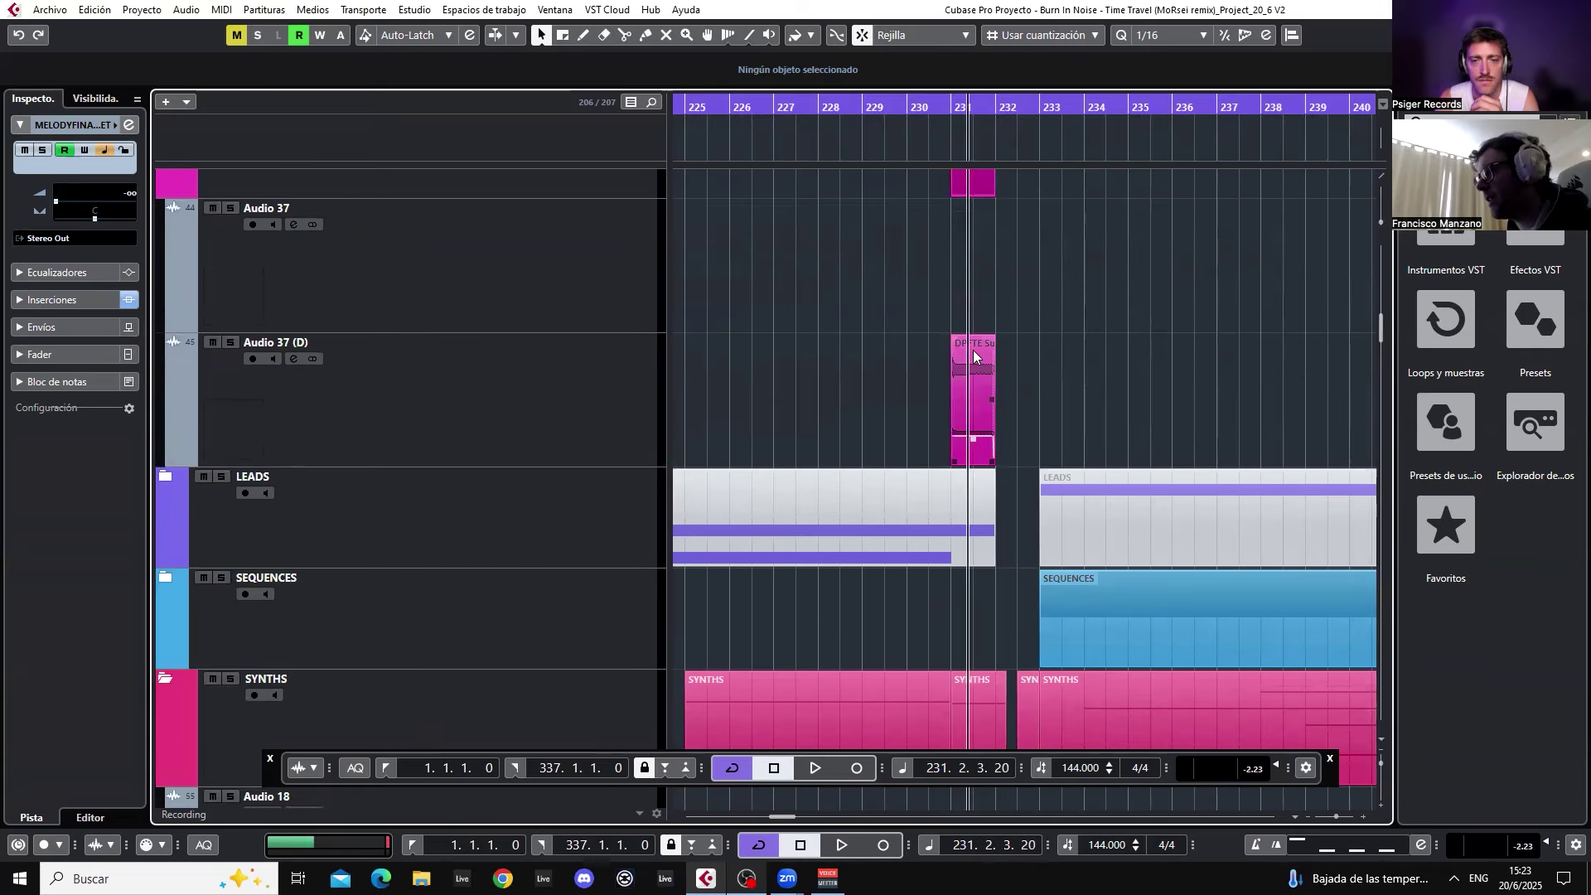
pyautogui.scroll(-20, 973, 349)
pyautogui.scroll(-9, 968, 345)
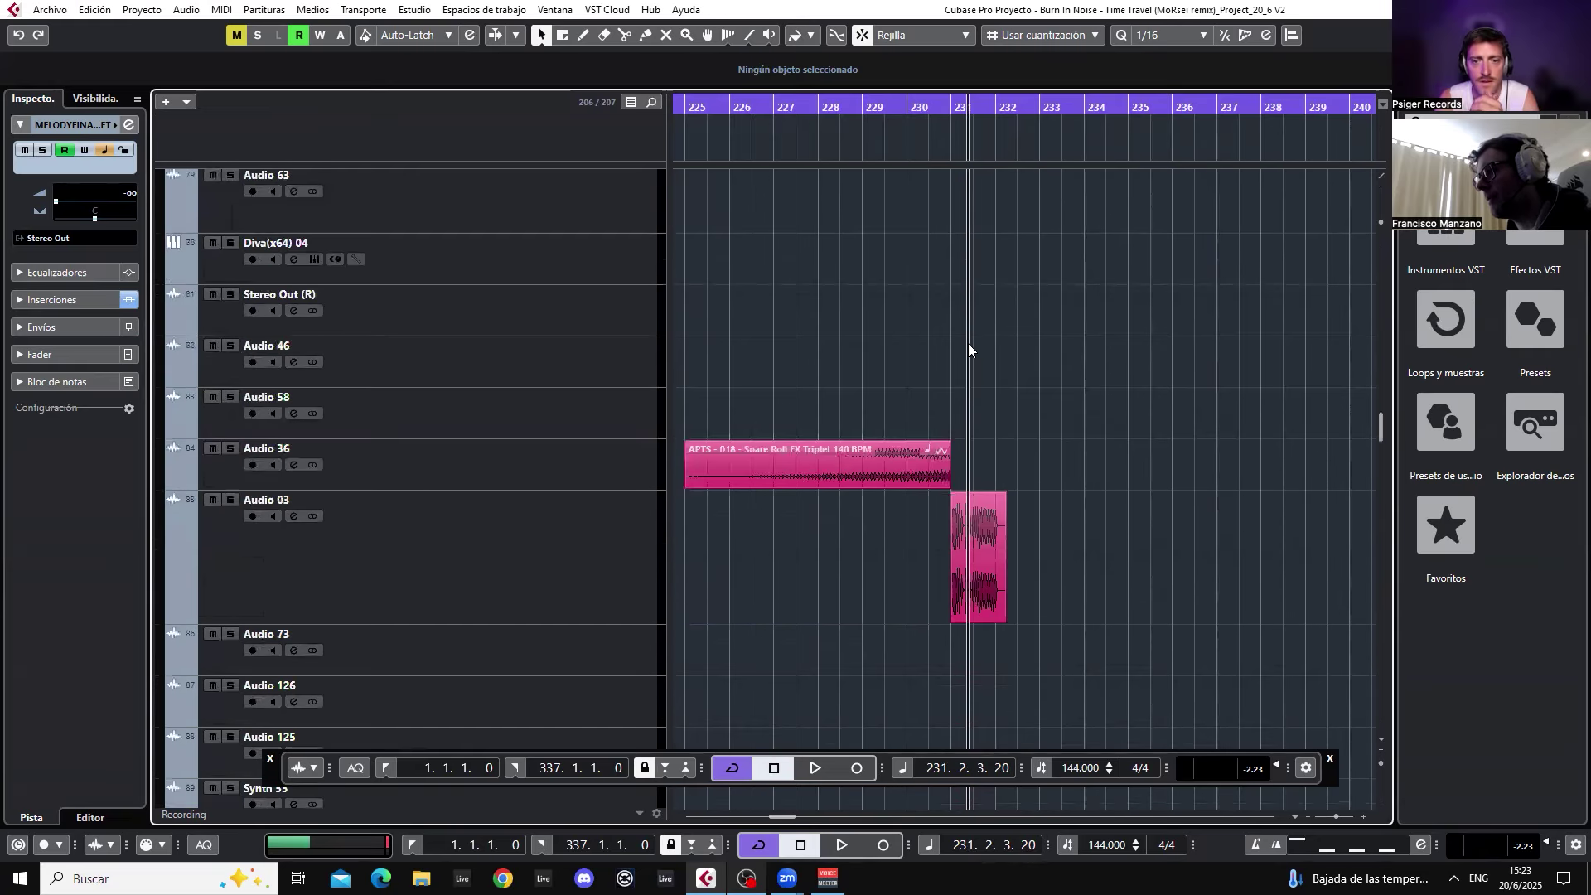
# - Audition the Audio 03 clip in solo from the end of bar 230, then clear the solo and stop playback
pyautogui.click(944, 126)
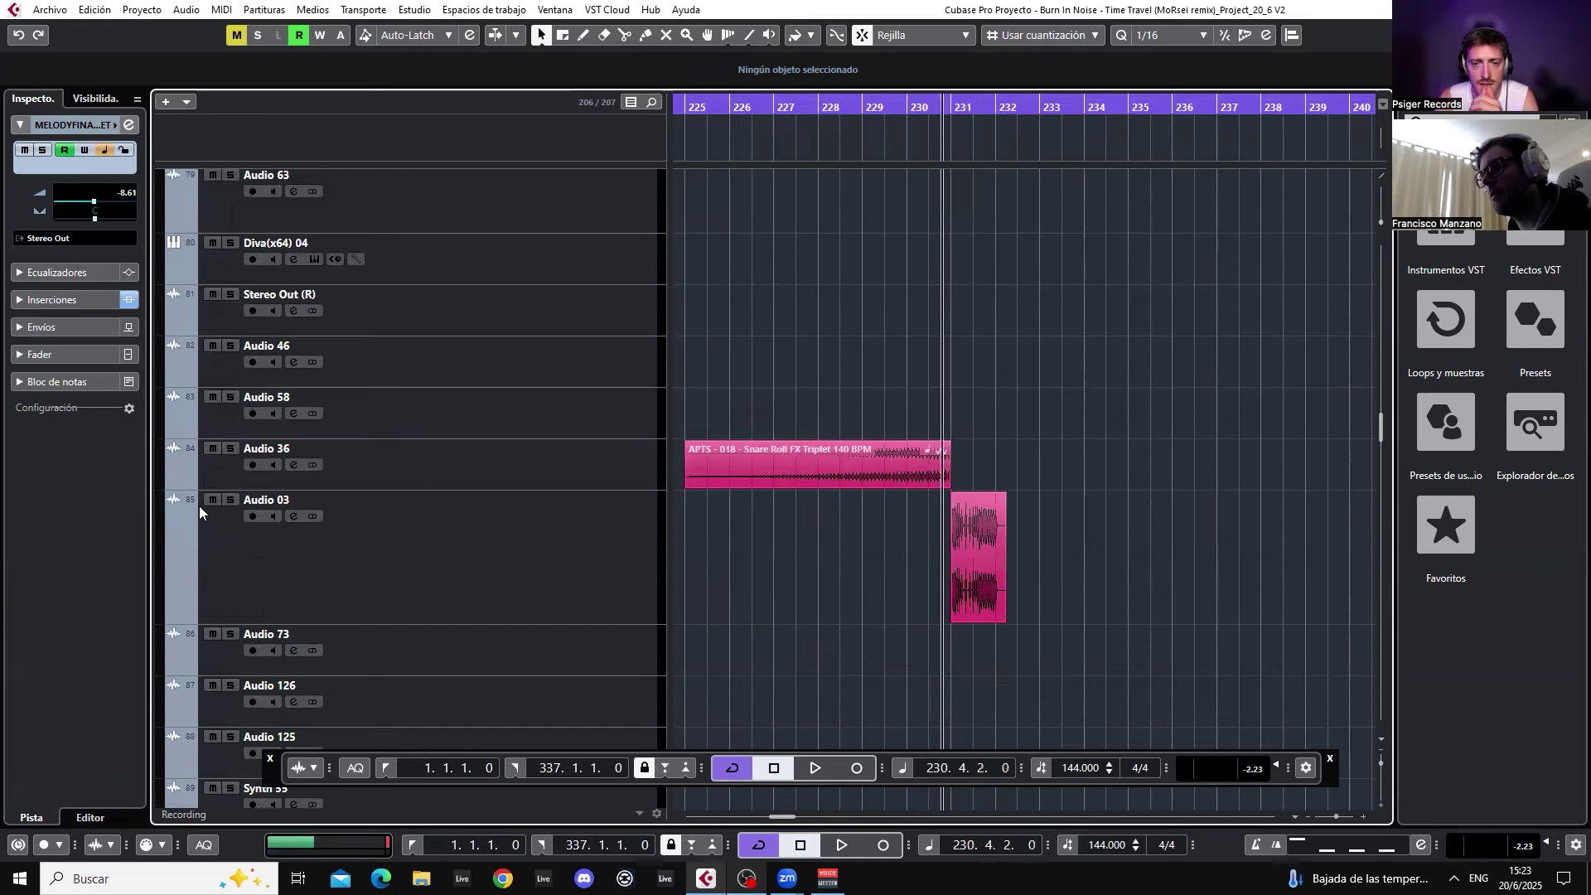
pyautogui.click(230, 499)
pyautogui.press('space')
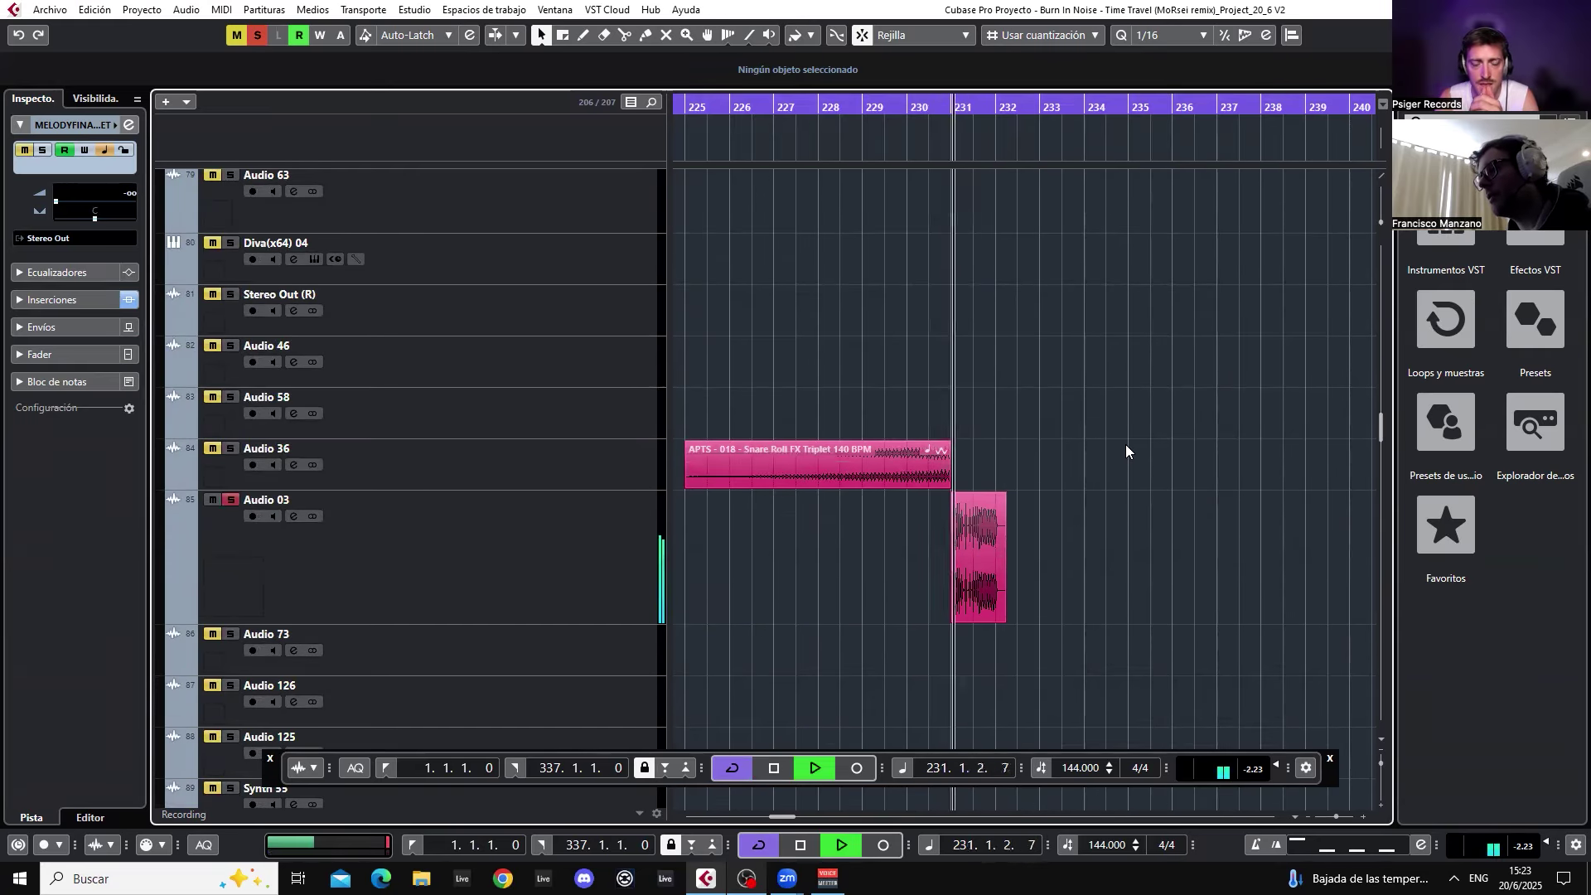
pyautogui.press('space')
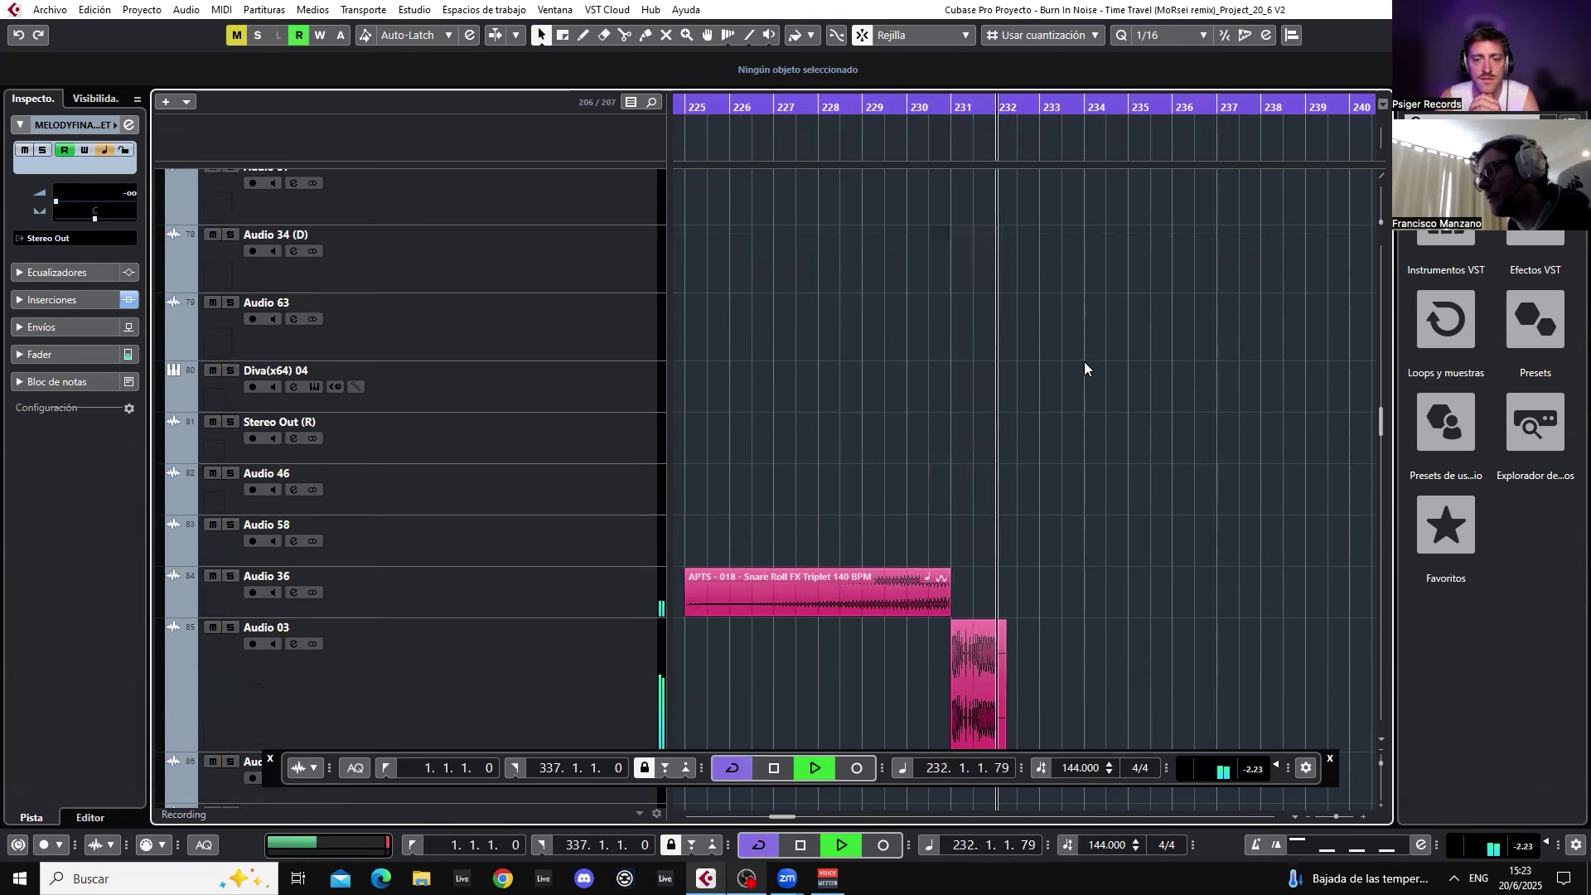
pyautogui.press('space')
pyautogui.scroll(-5, 1077, 356)
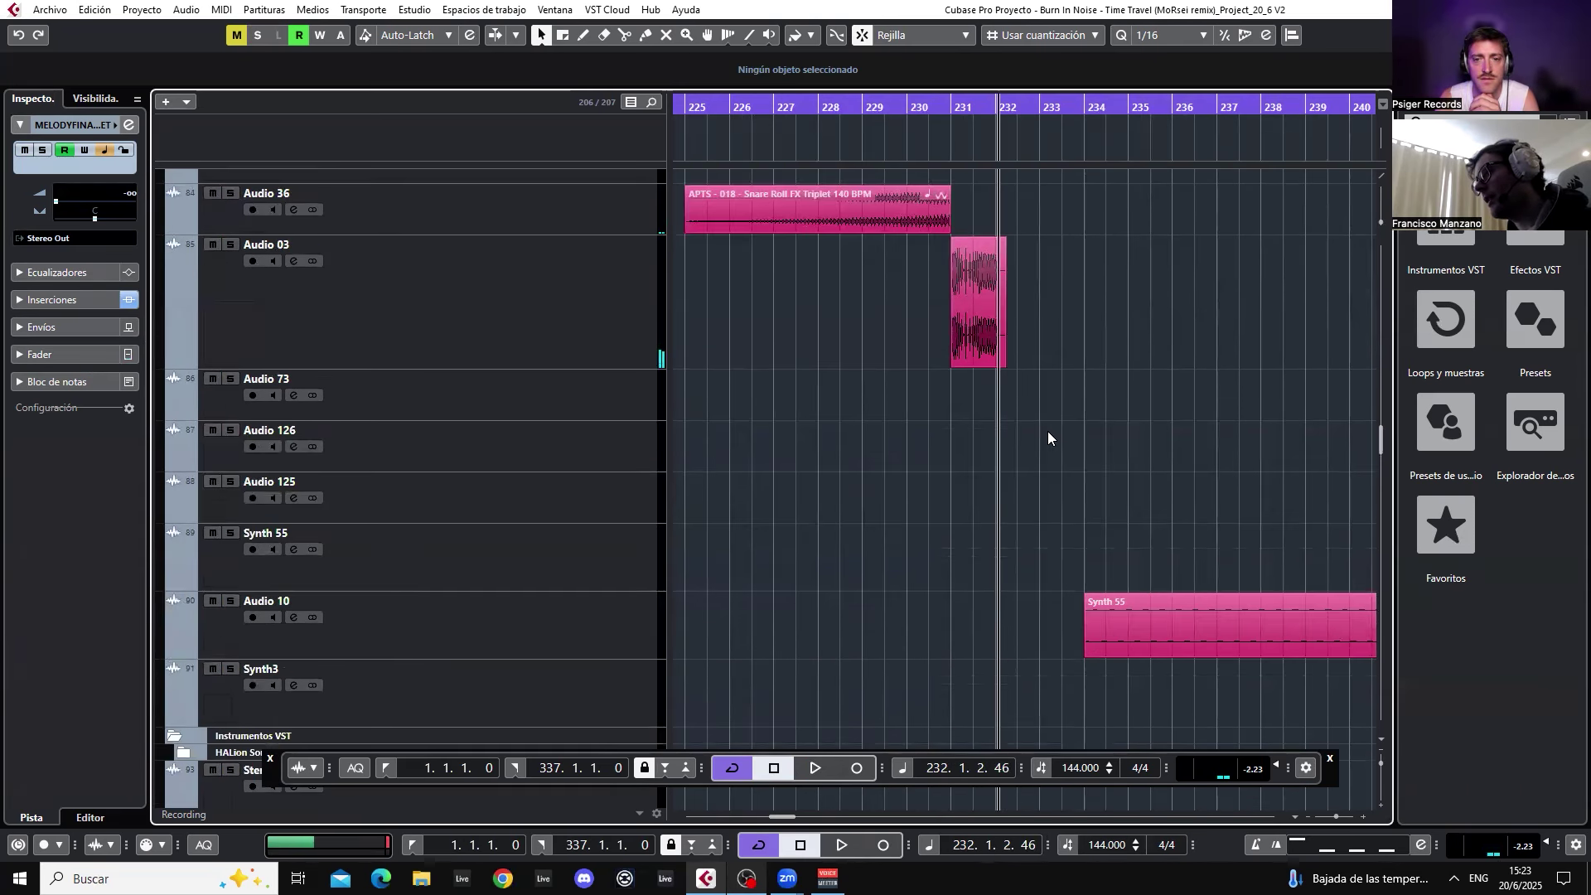
pyautogui.scroll(3, 1048, 431)
pyautogui.scroll(3, 1041, 353)
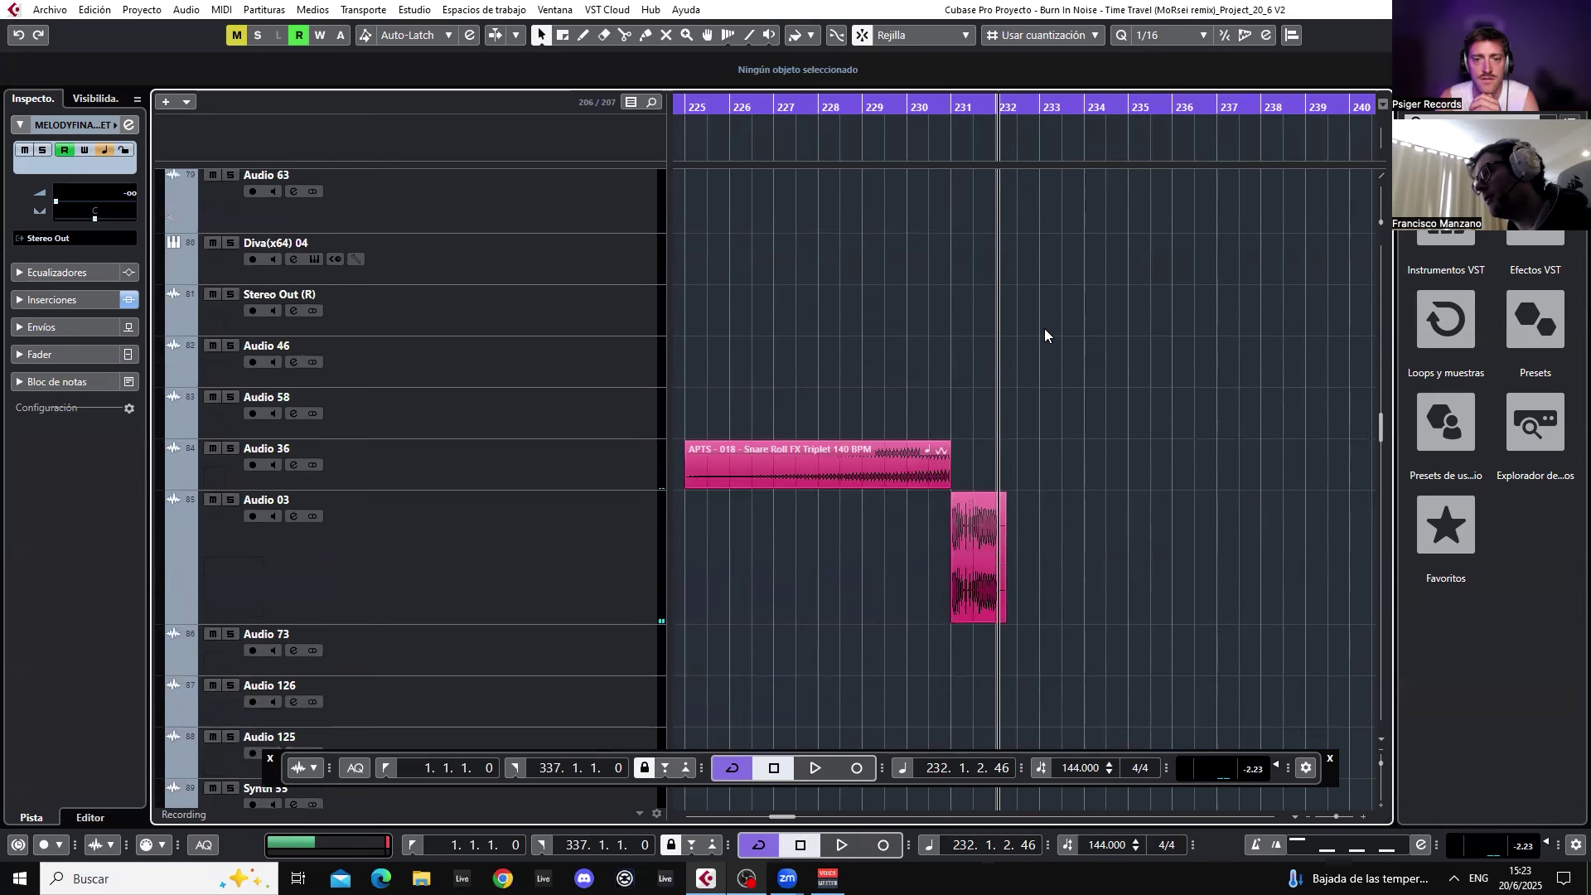
# - Set the quantize value to 1/1 and select the range from bar 231 to 233 down through the Audio 03 track
pyautogui.rightClick(1097, 300)
pyautogui.click(1121, 302)
pyautogui.click(1164, 35)
pyautogui.click(1160, 55)
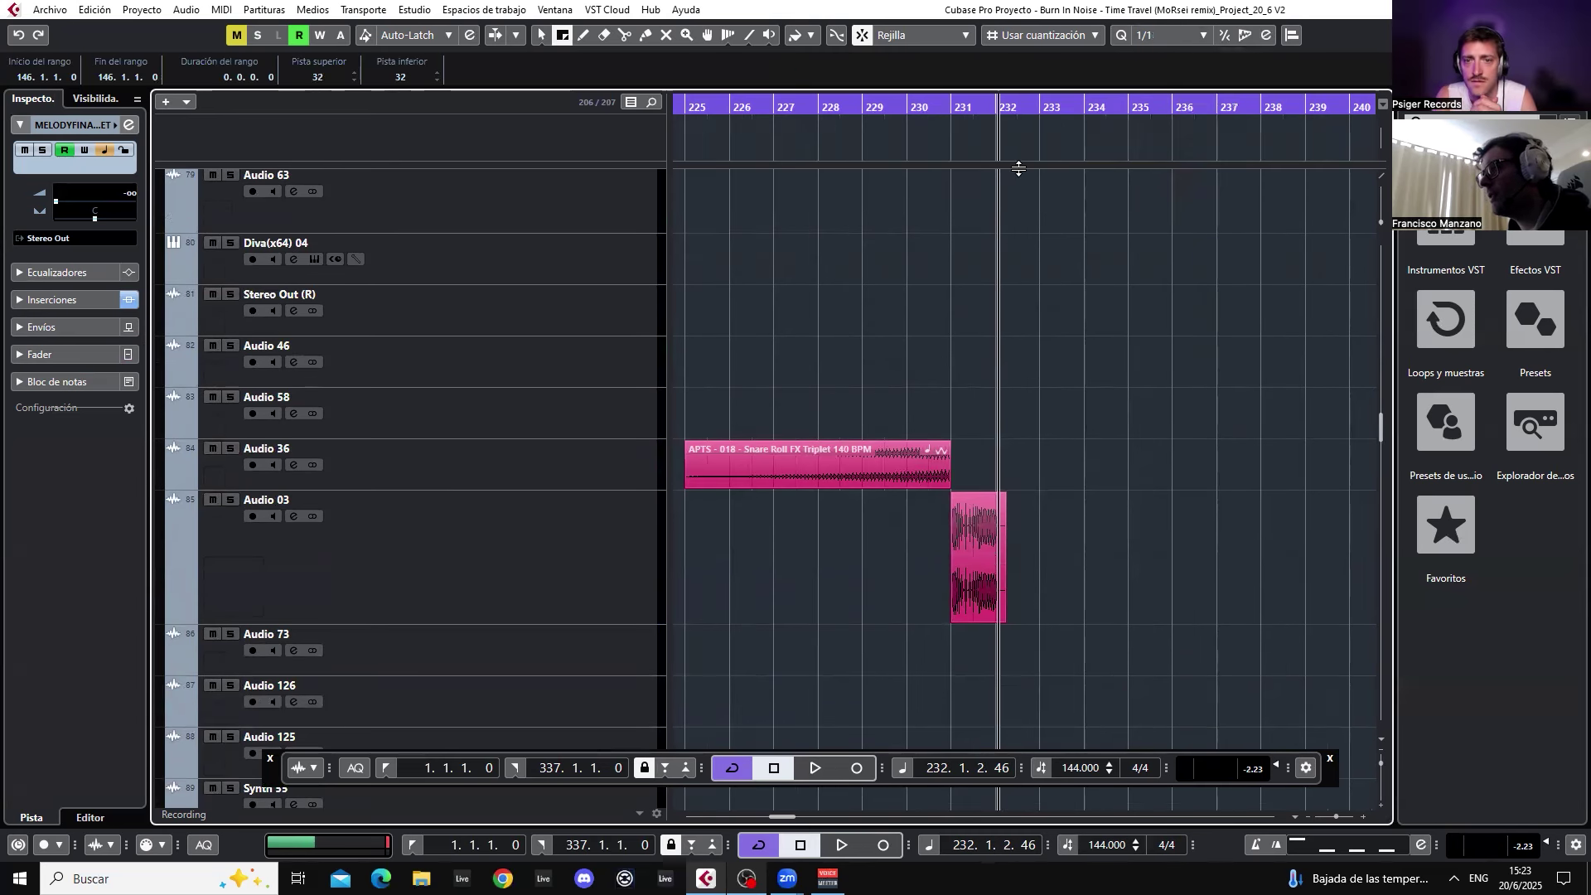
pyautogui.moveTo(953, 229); pyautogui.dragTo(1030, 602)
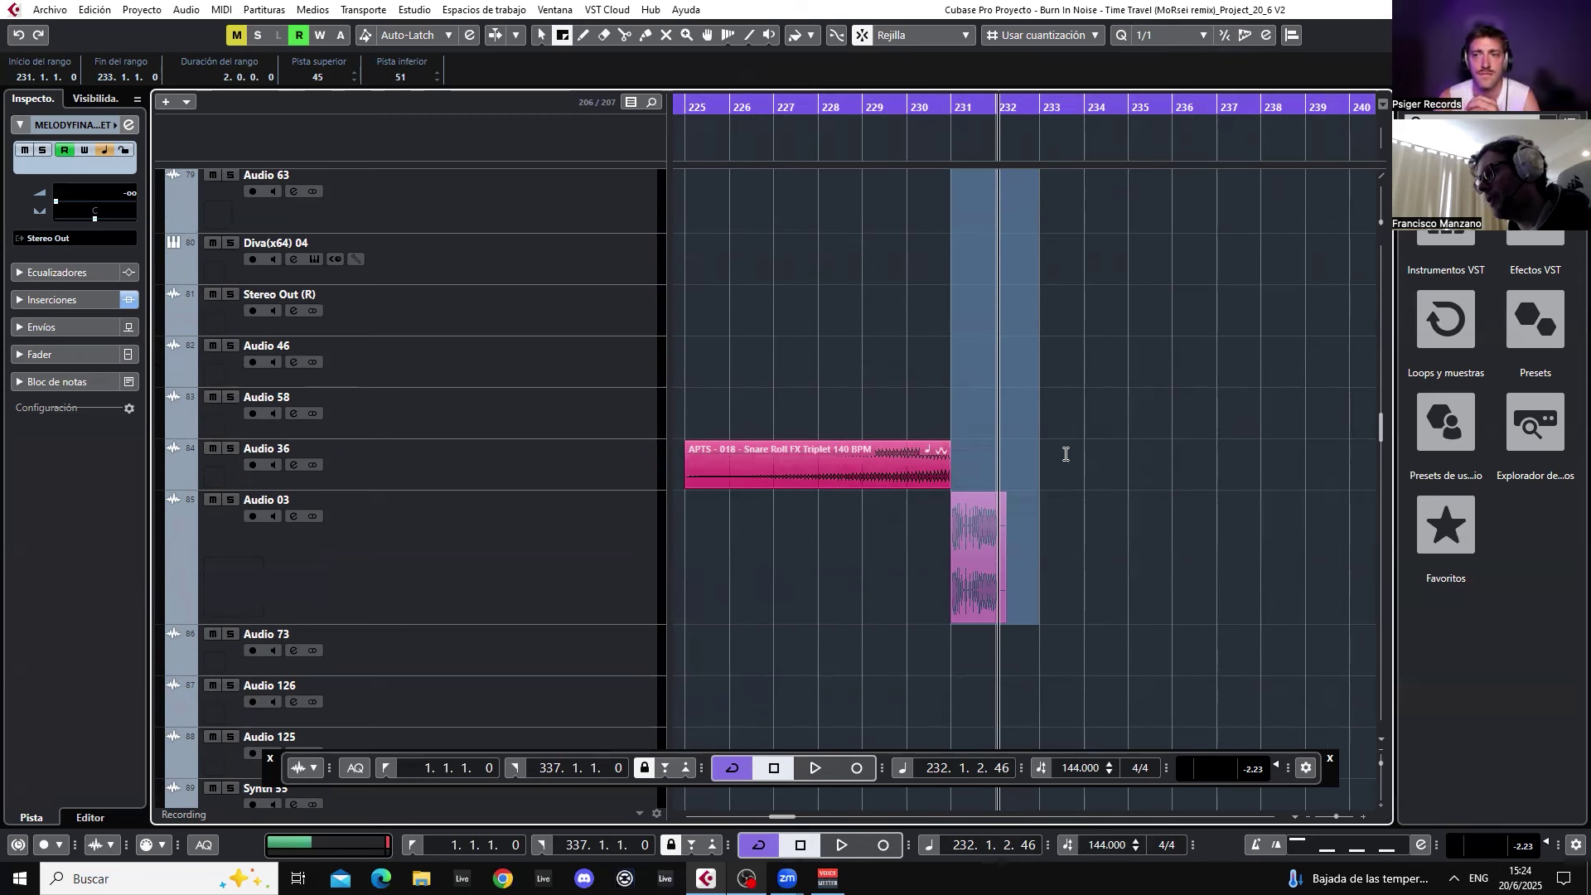
# - Return to the Object Selection tool and briefly select the Audio 03 clip at bar 231, leaving nothing selected
pyautogui.press('1')
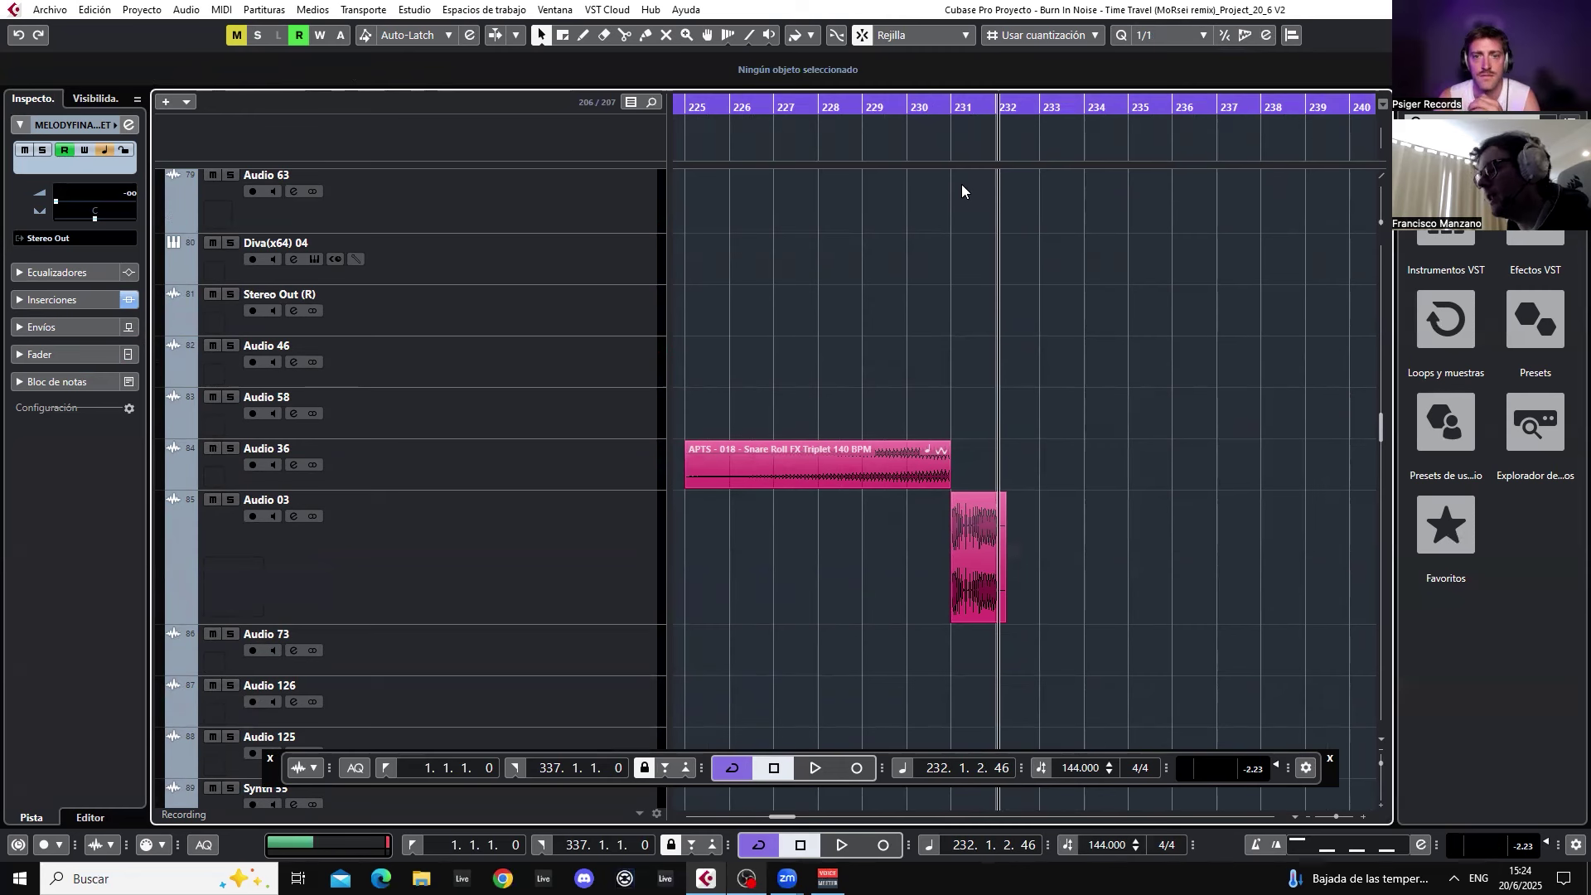
pyautogui.rightClick(1050, 240)
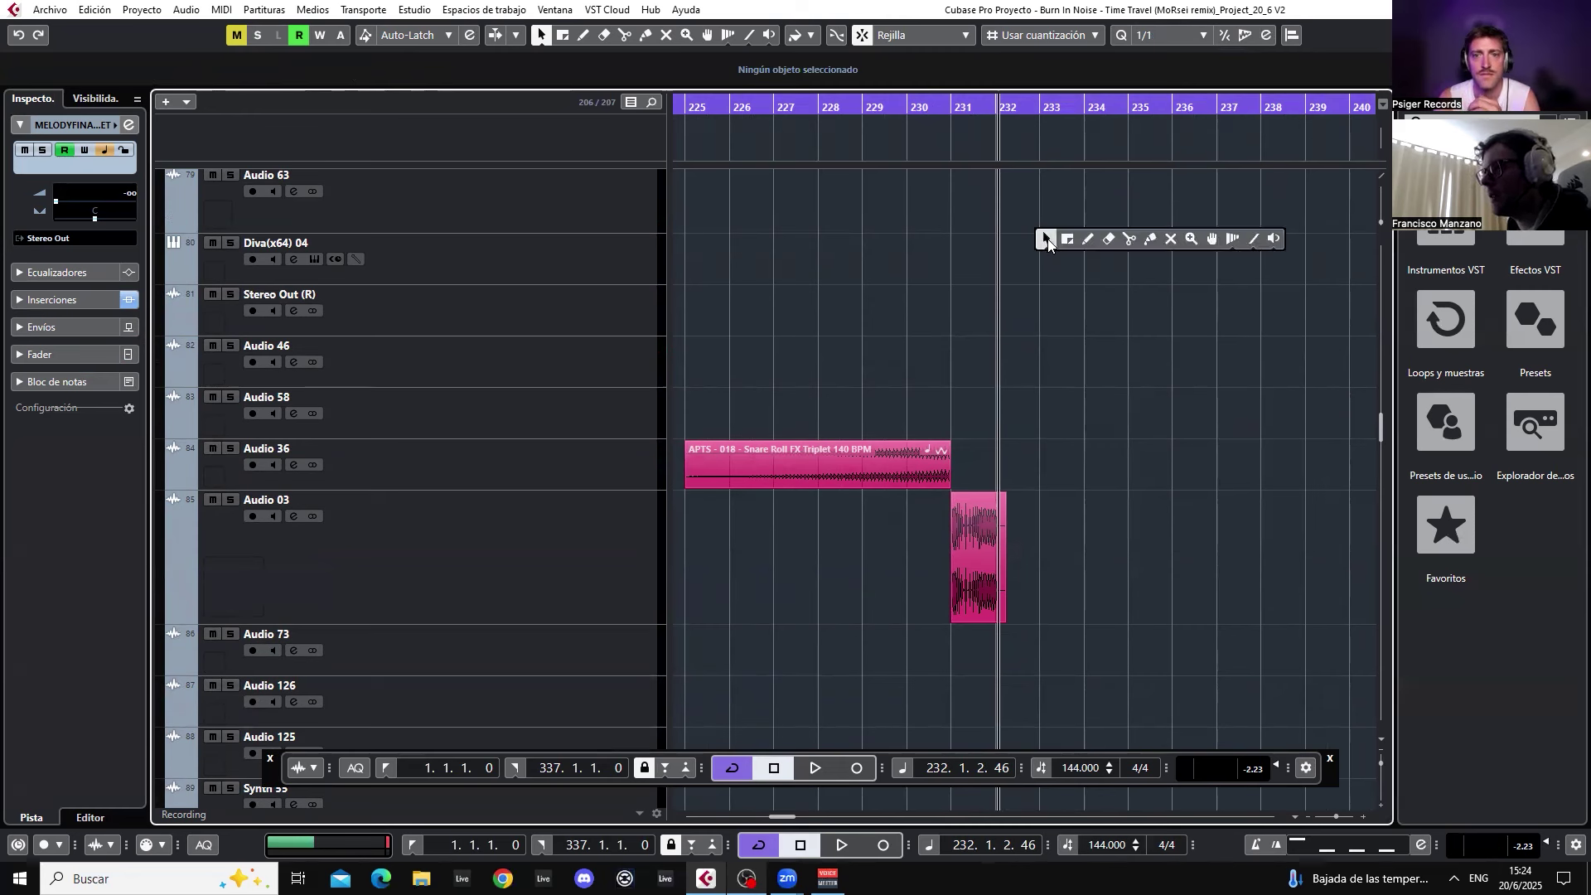
pyautogui.click(1045, 240)
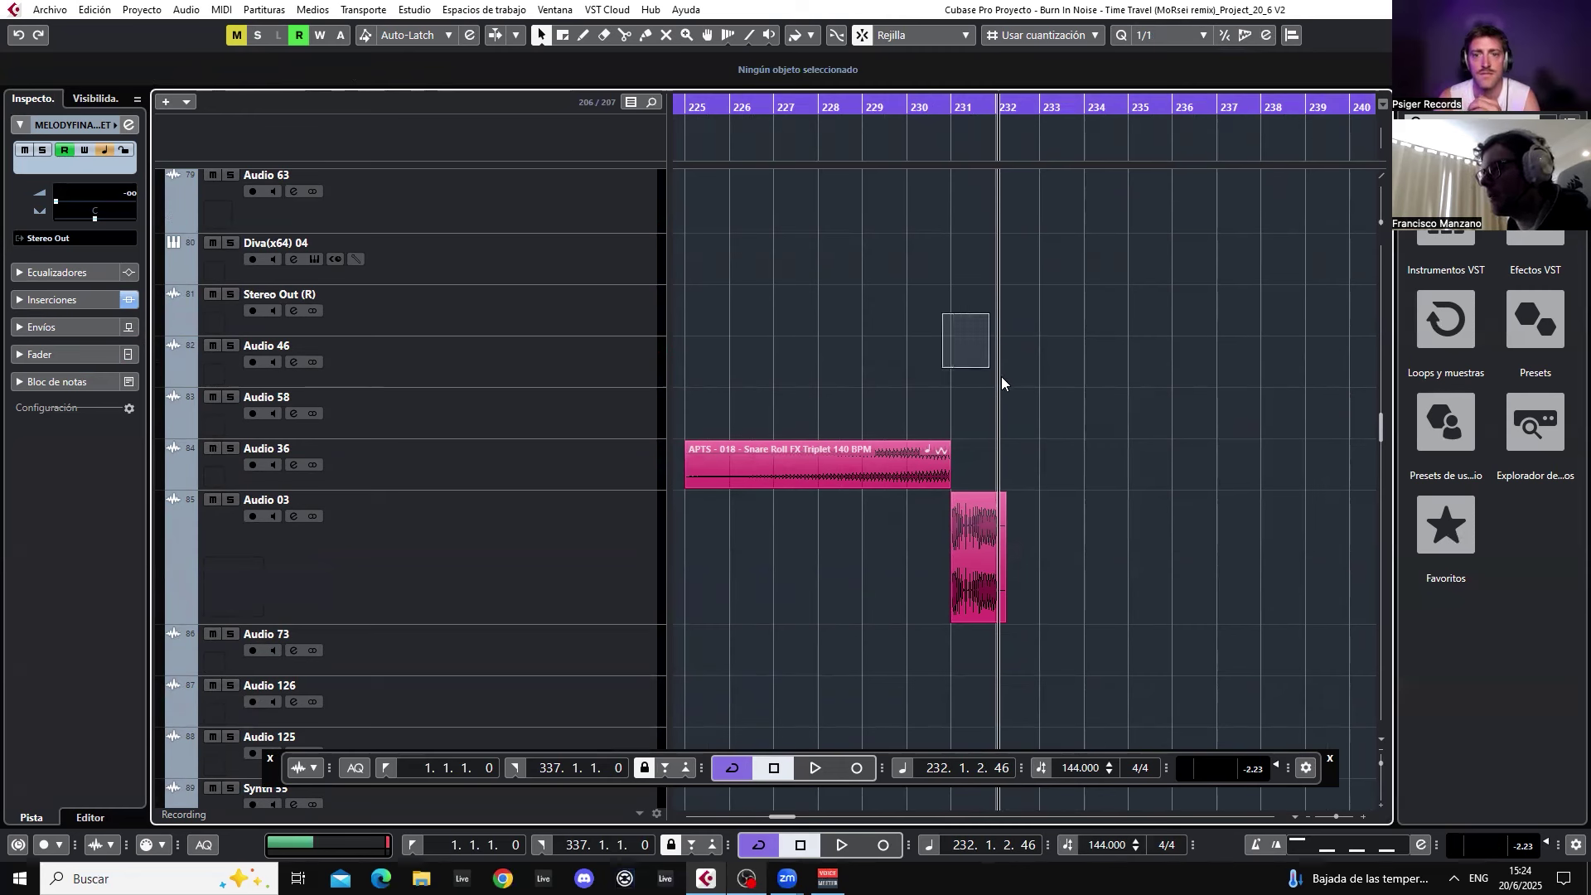
pyautogui.moveTo(1001, 376); pyautogui.dragTo(1045, 416)
pyautogui.moveTo(1058, 324); pyautogui.dragTo(968, 535)
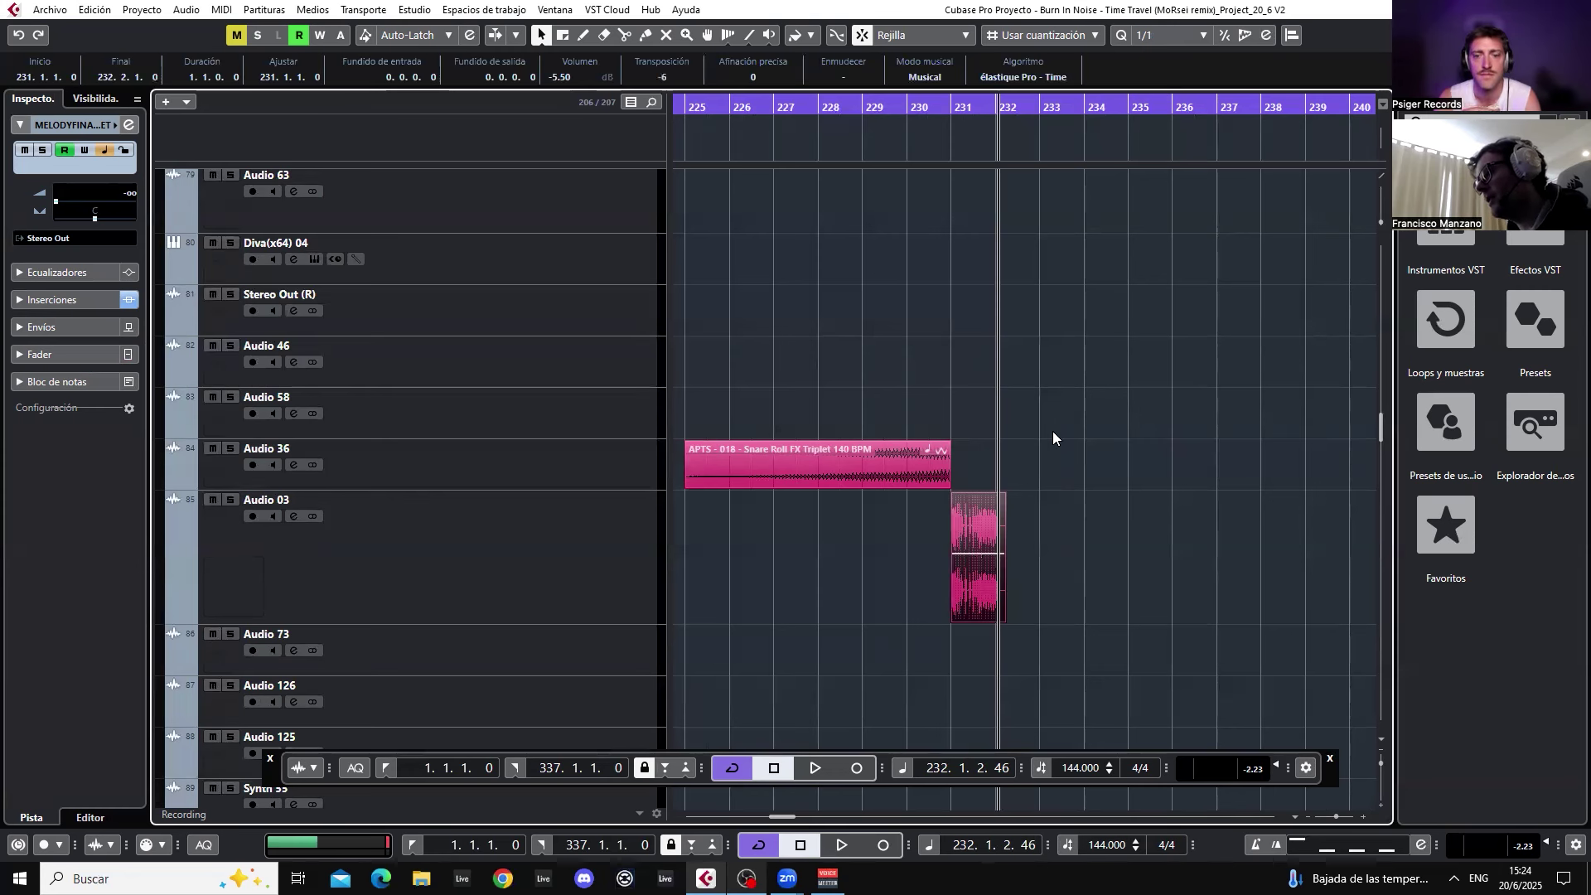
pyautogui.moveTo(941, 196); pyautogui.dragTo(1029, 257)
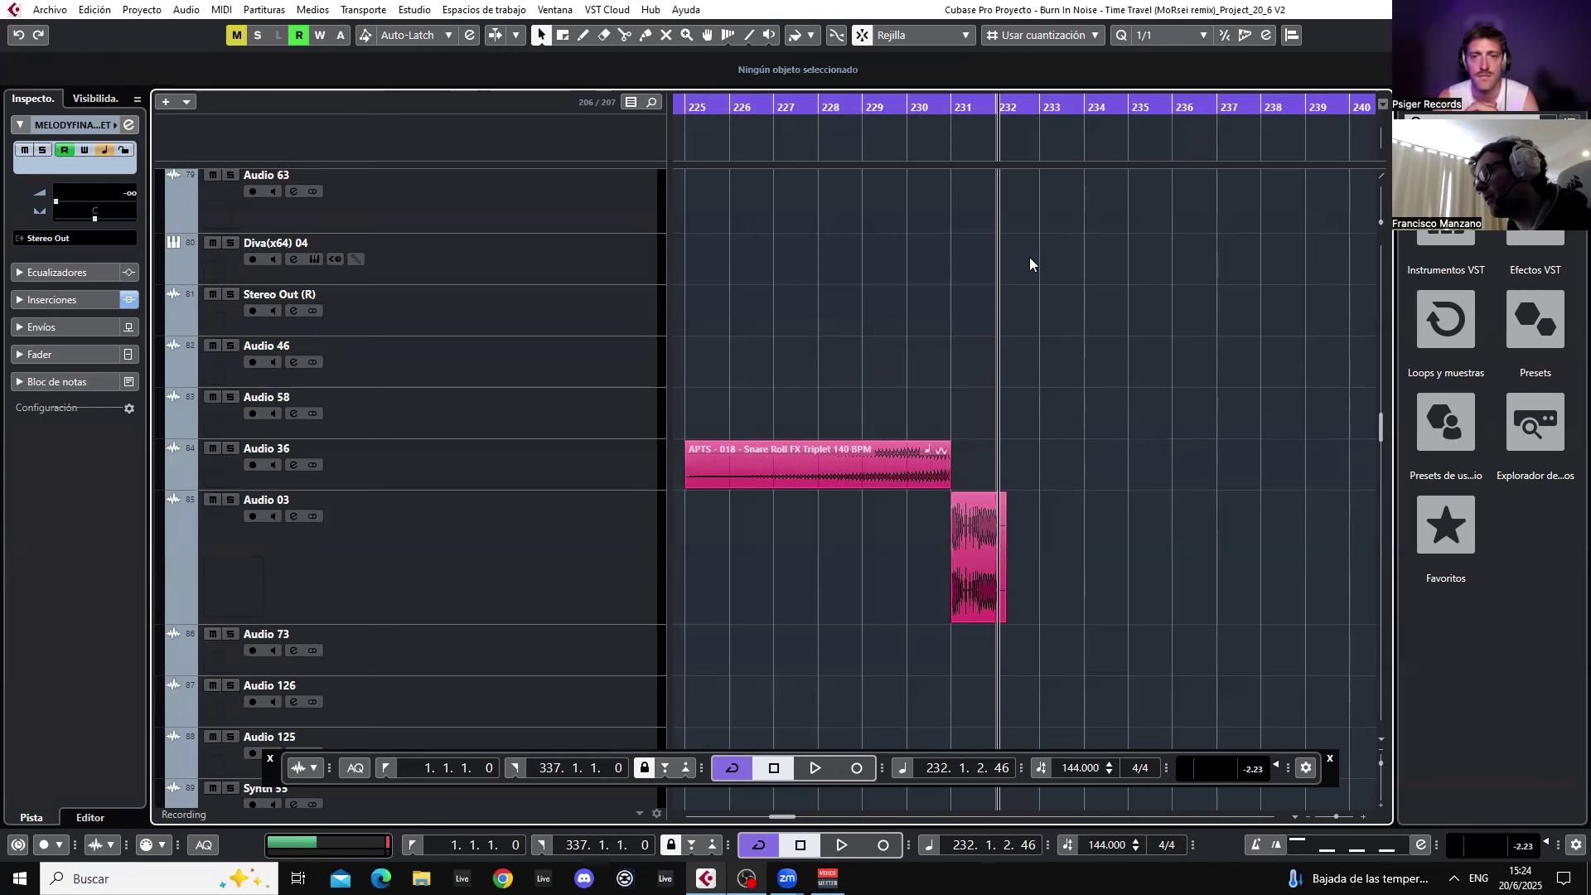
# - Play the full mix from just before bar 231 to the start of bar 232
pyautogui.click(941, 104)
pyautogui.press('space')
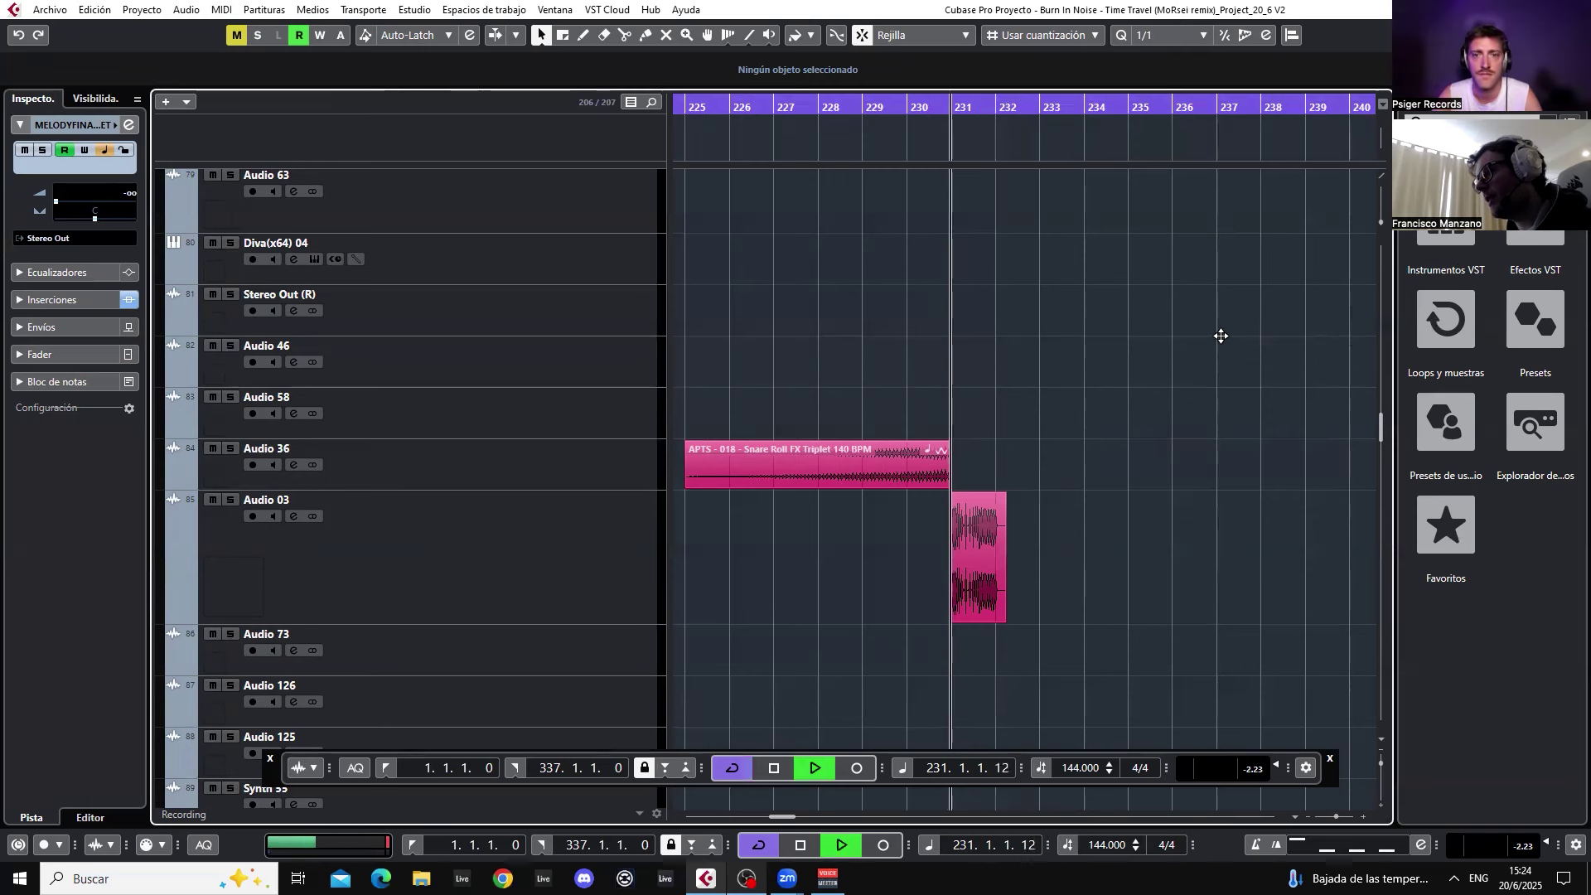
pyautogui.press('space')
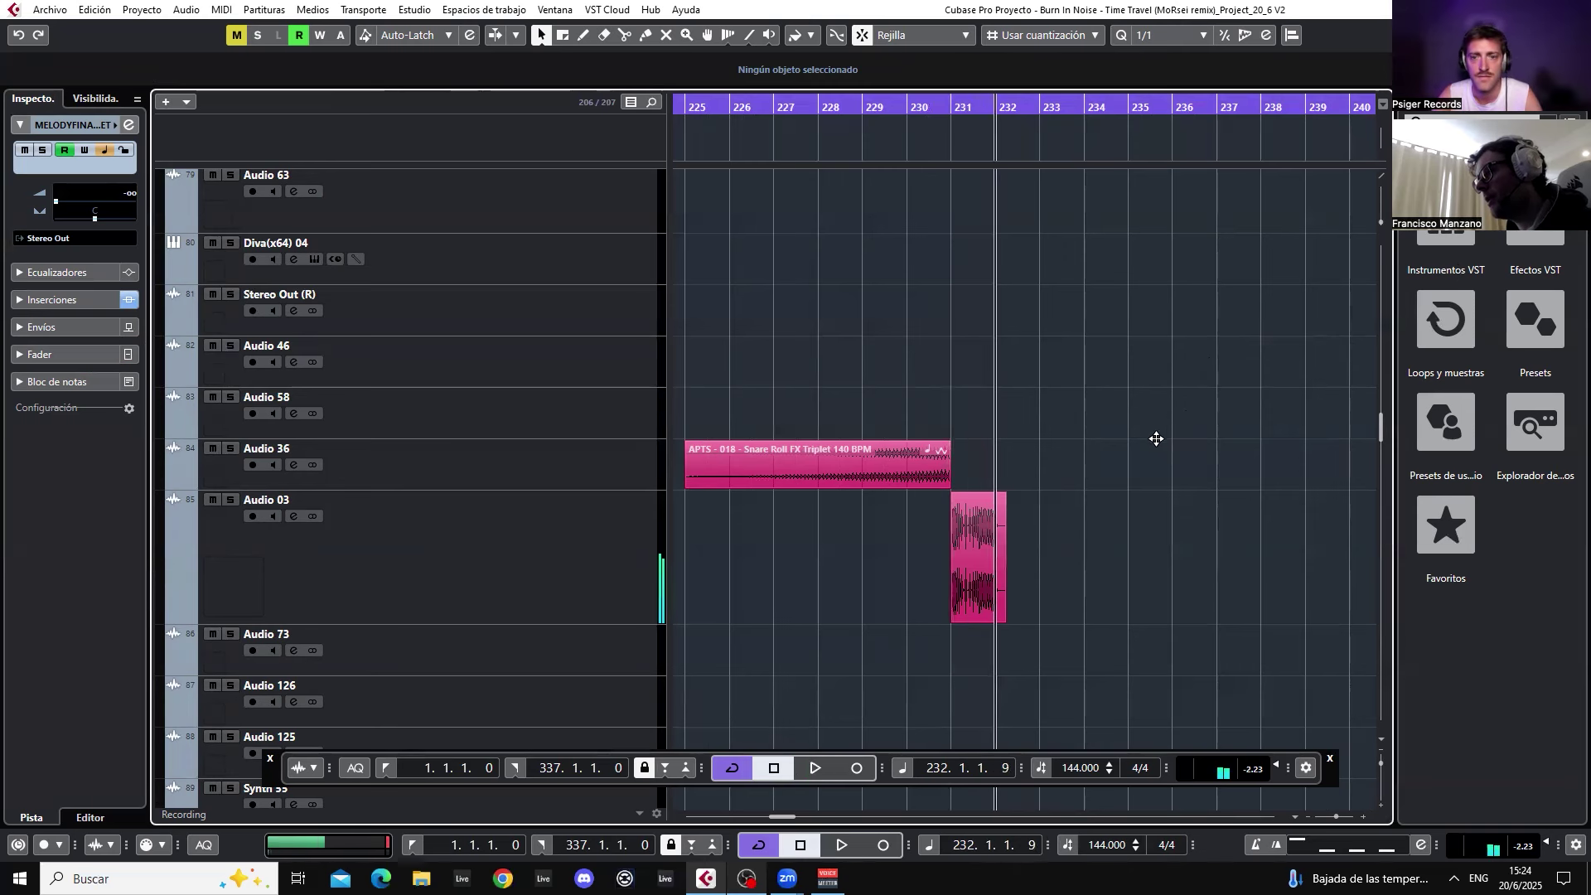
# - Look through the tracks around bar 232 and select the Big Sweep track in the FX&CRASHES folder
pyautogui.scroll(10, 1096, 471)
pyautogui.scroll(8, 1097, 471)
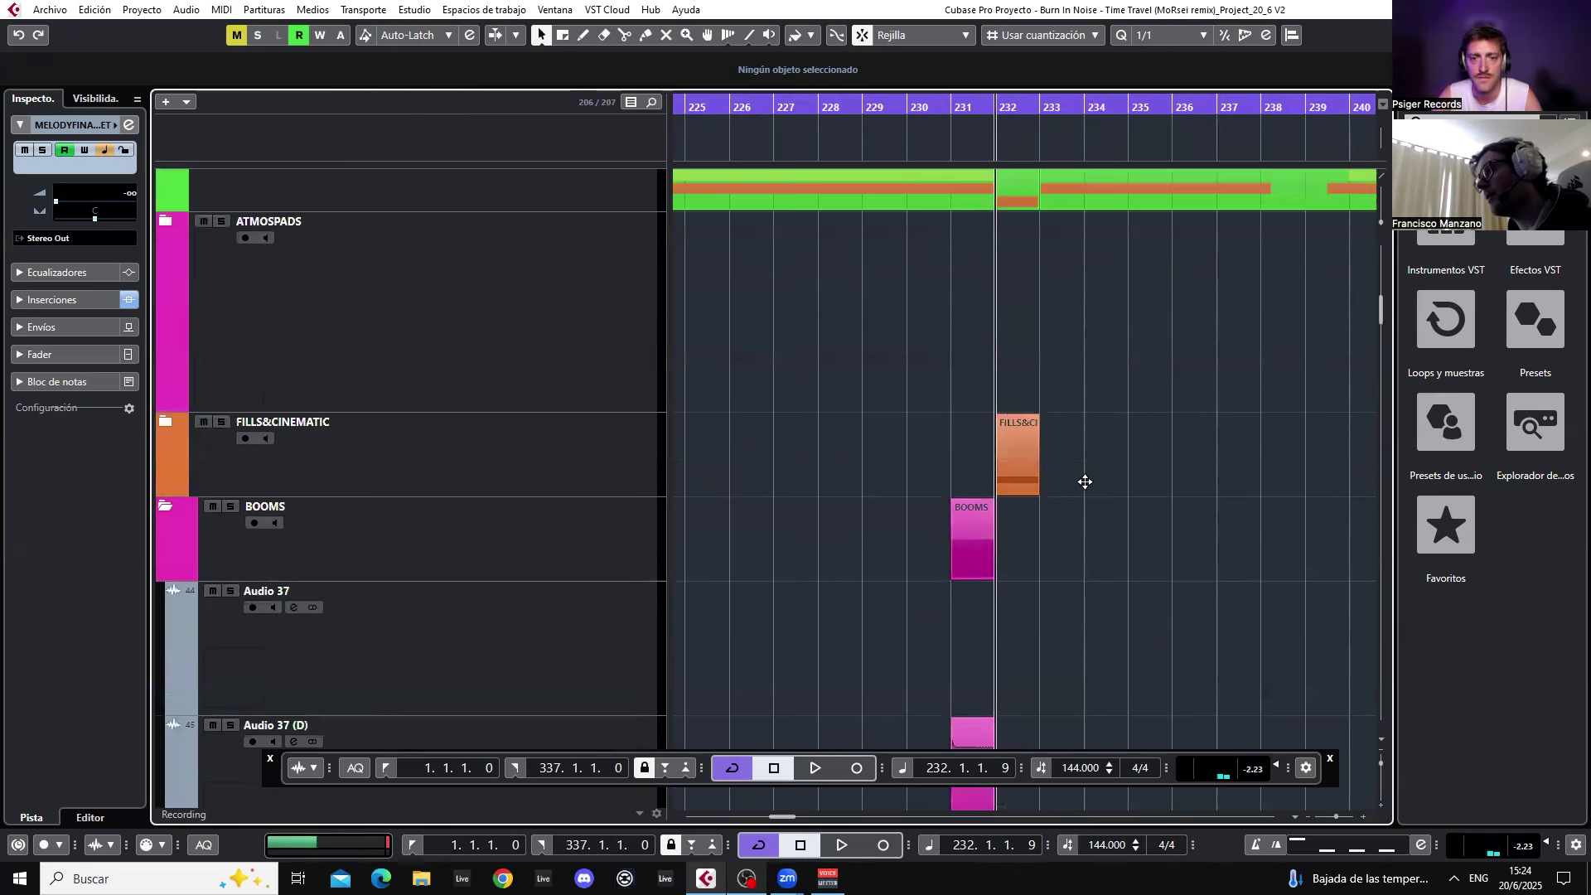
pyautogui.scroll(-15, 1085, 481)
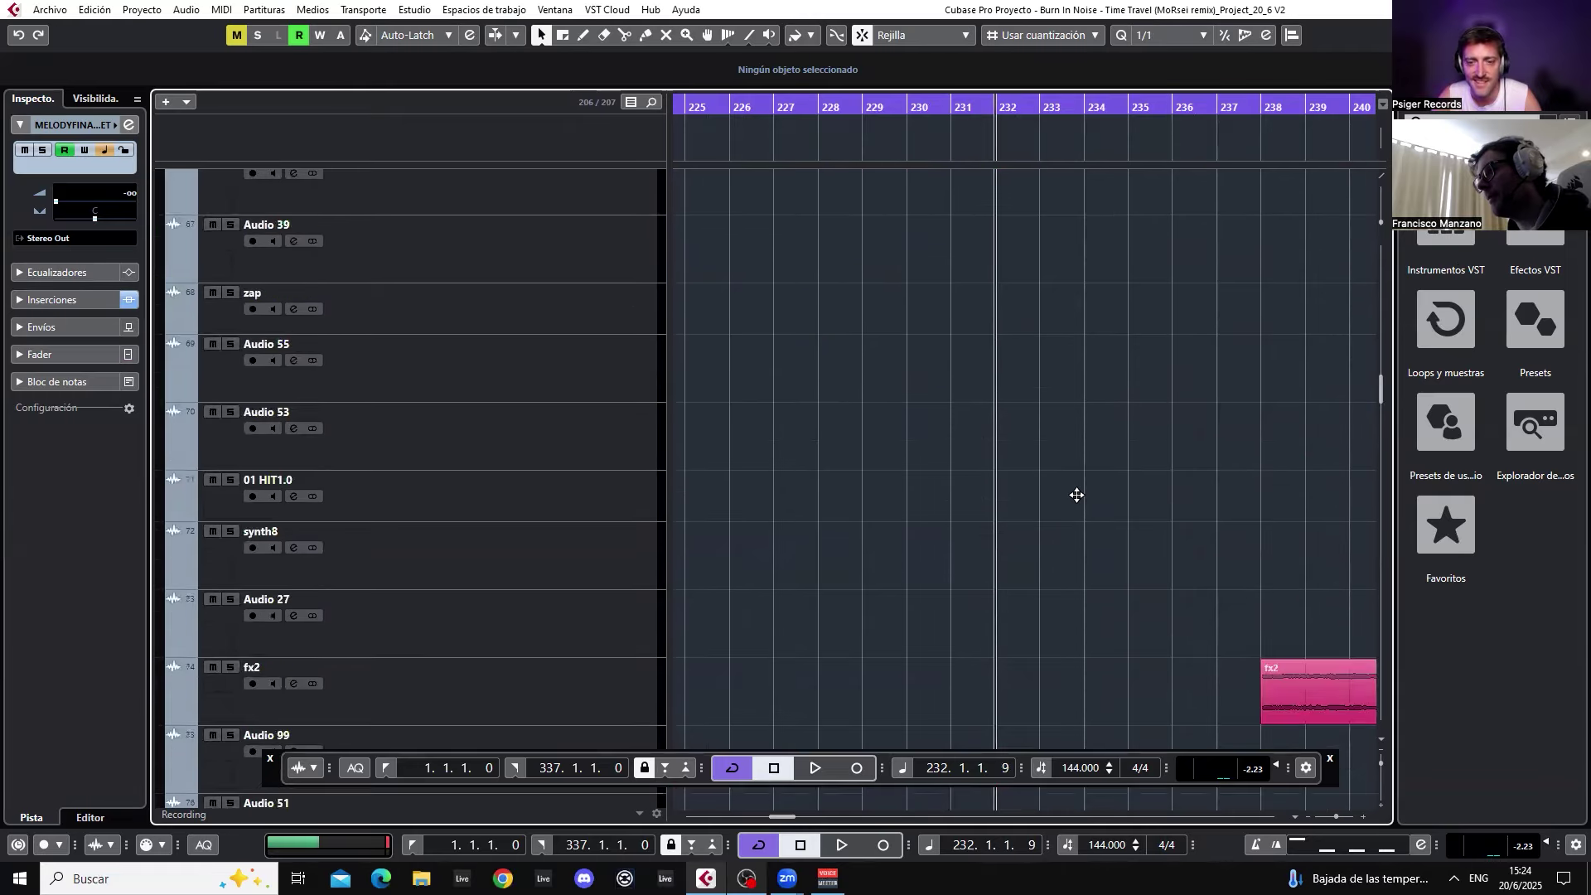
pyautogui.scroll(-20, 1077, 494)
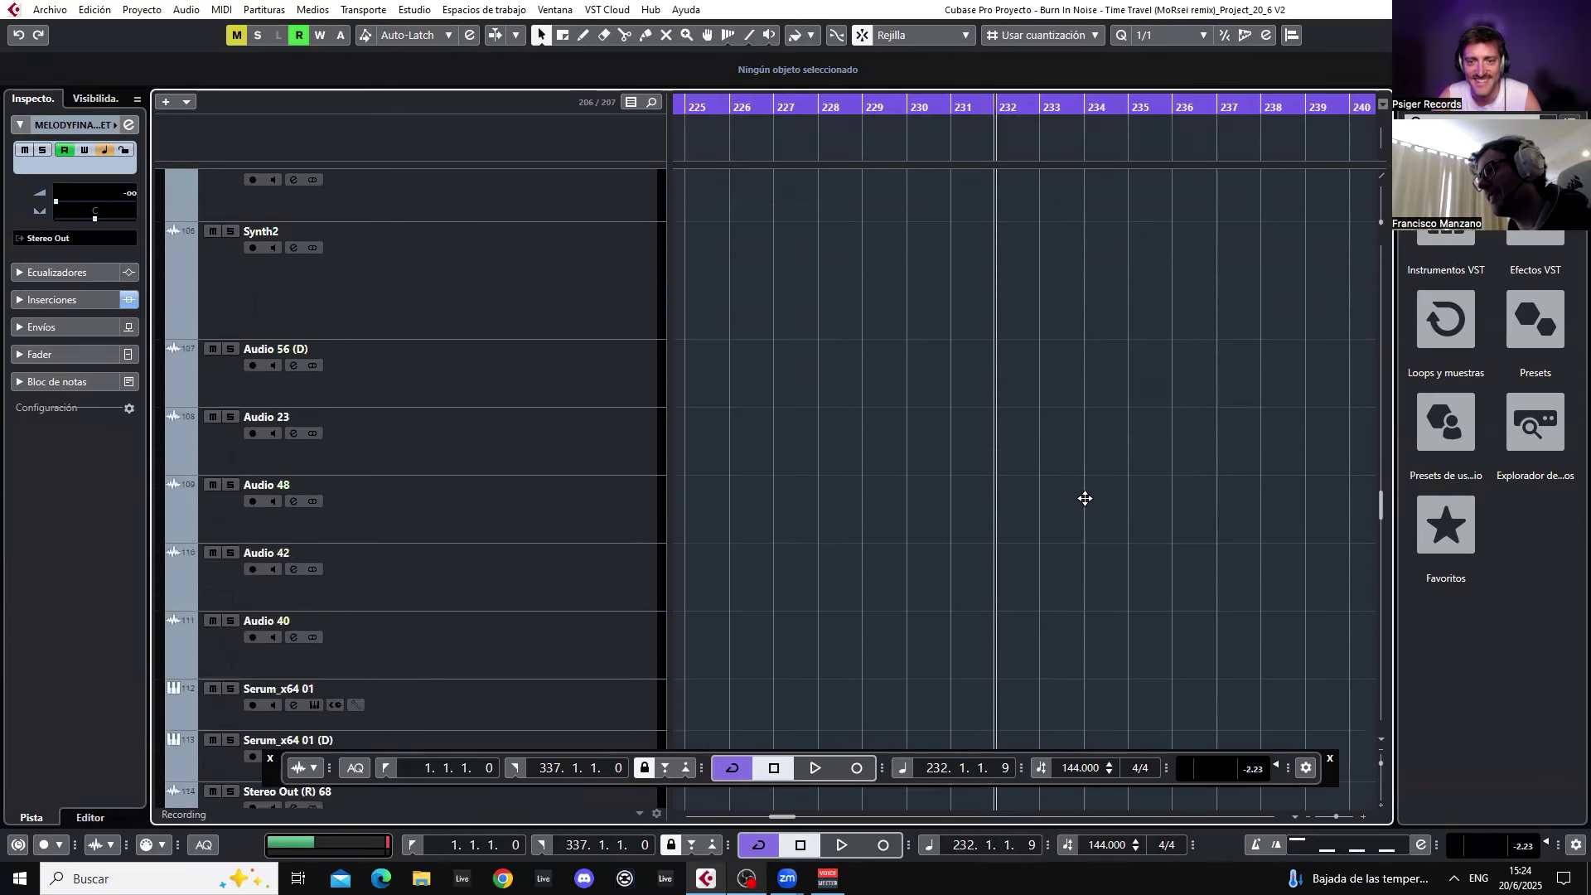
pyautogui.scroll(20, 1085, 498)
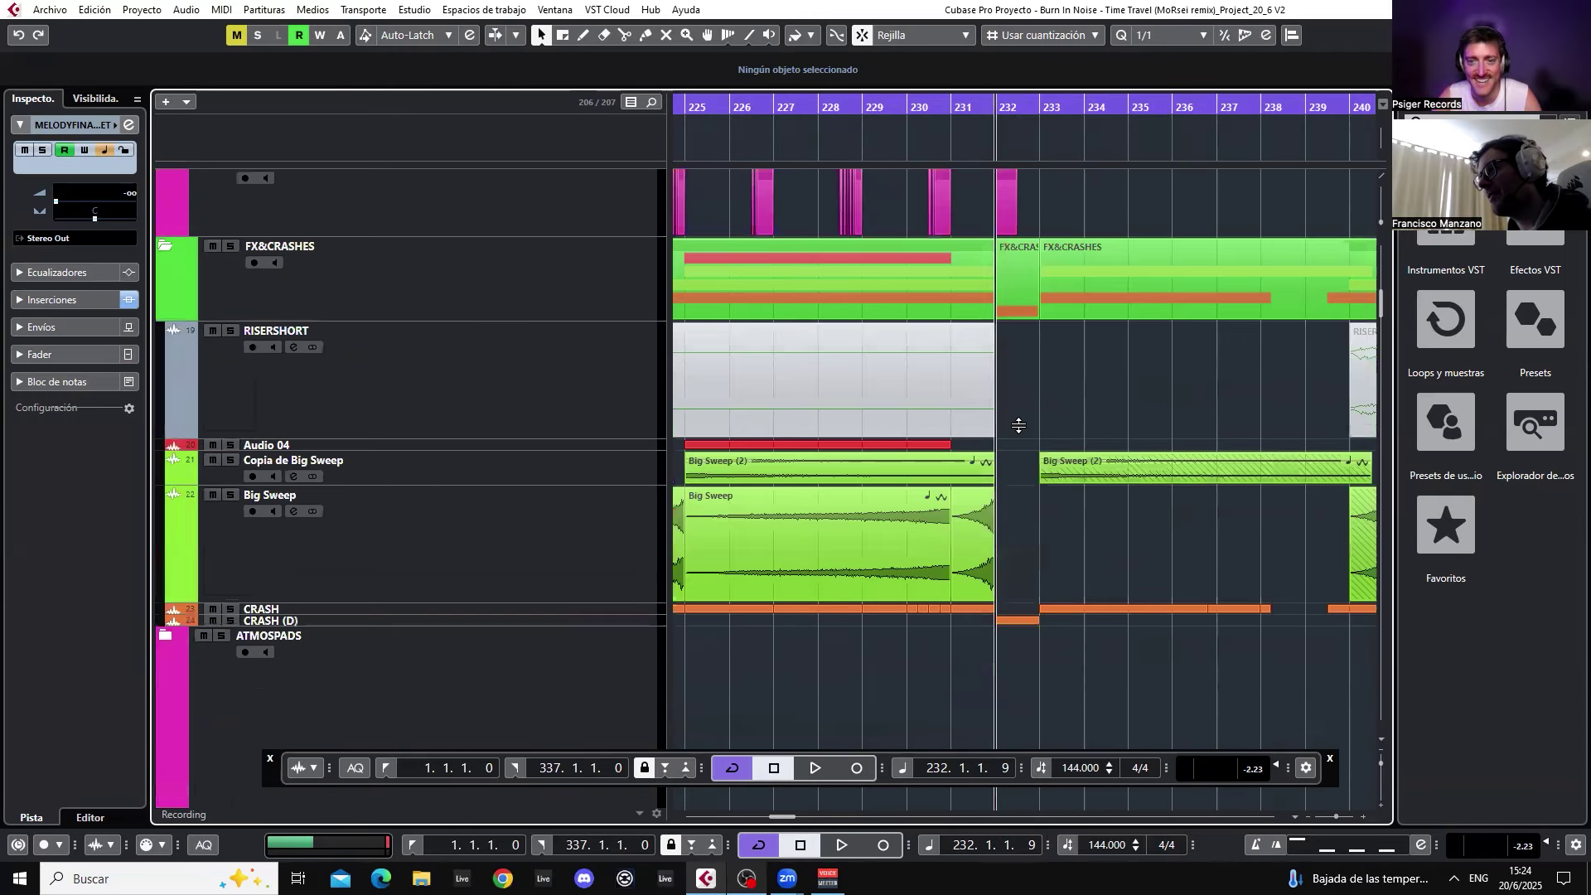
pyautogui.click(557, 587)
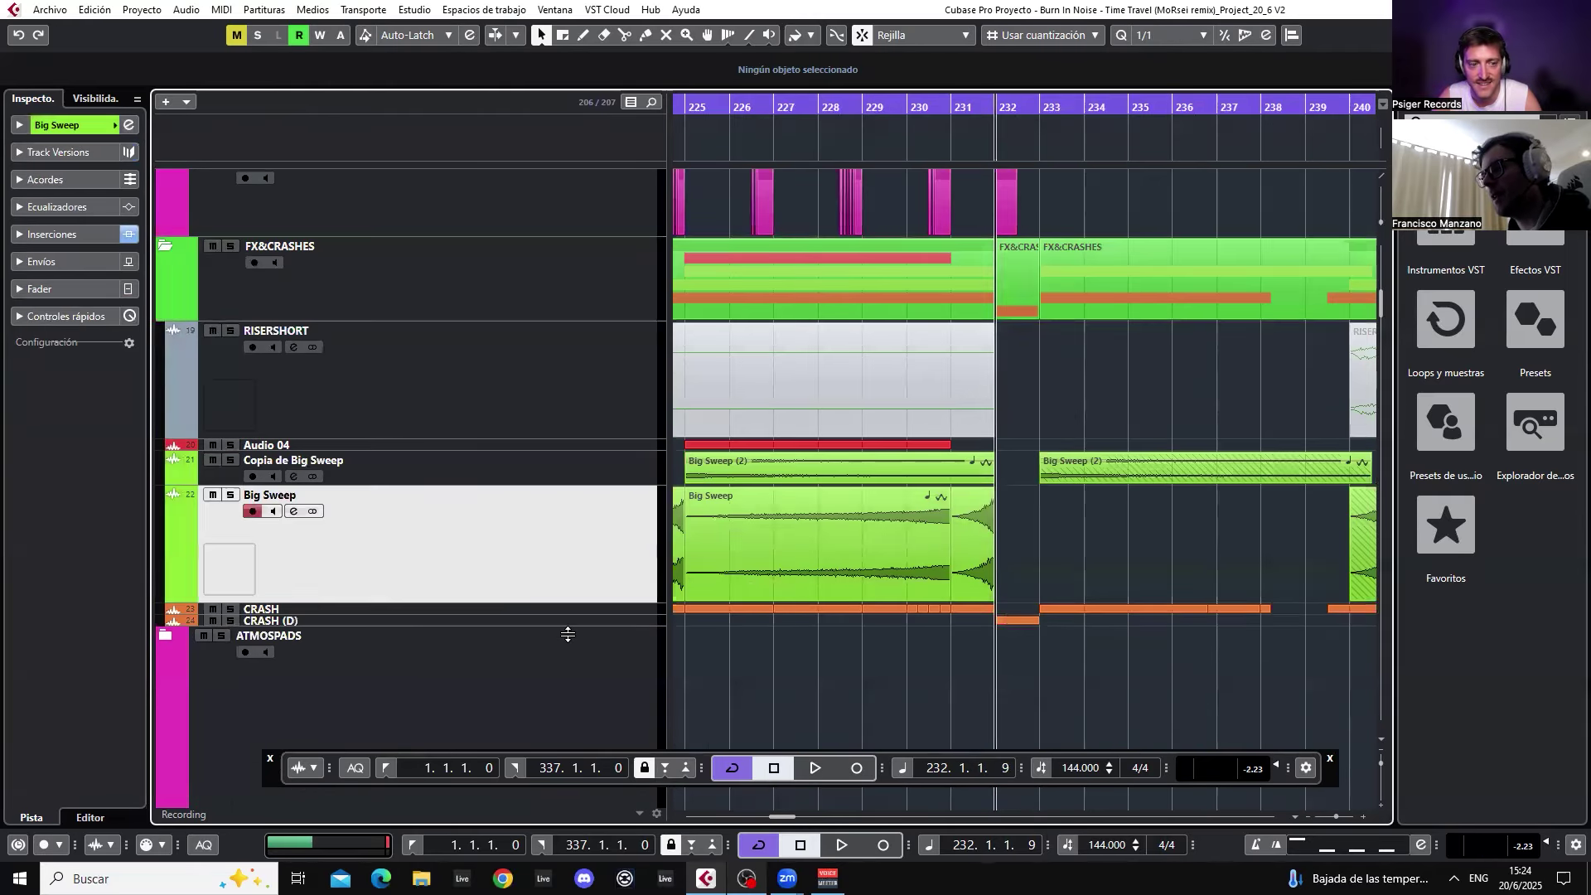
# - Select the Big Sweep clip at bar 231 and play the mix from bar 231 to the start of bar 232
pyautogui.click(981, 512)
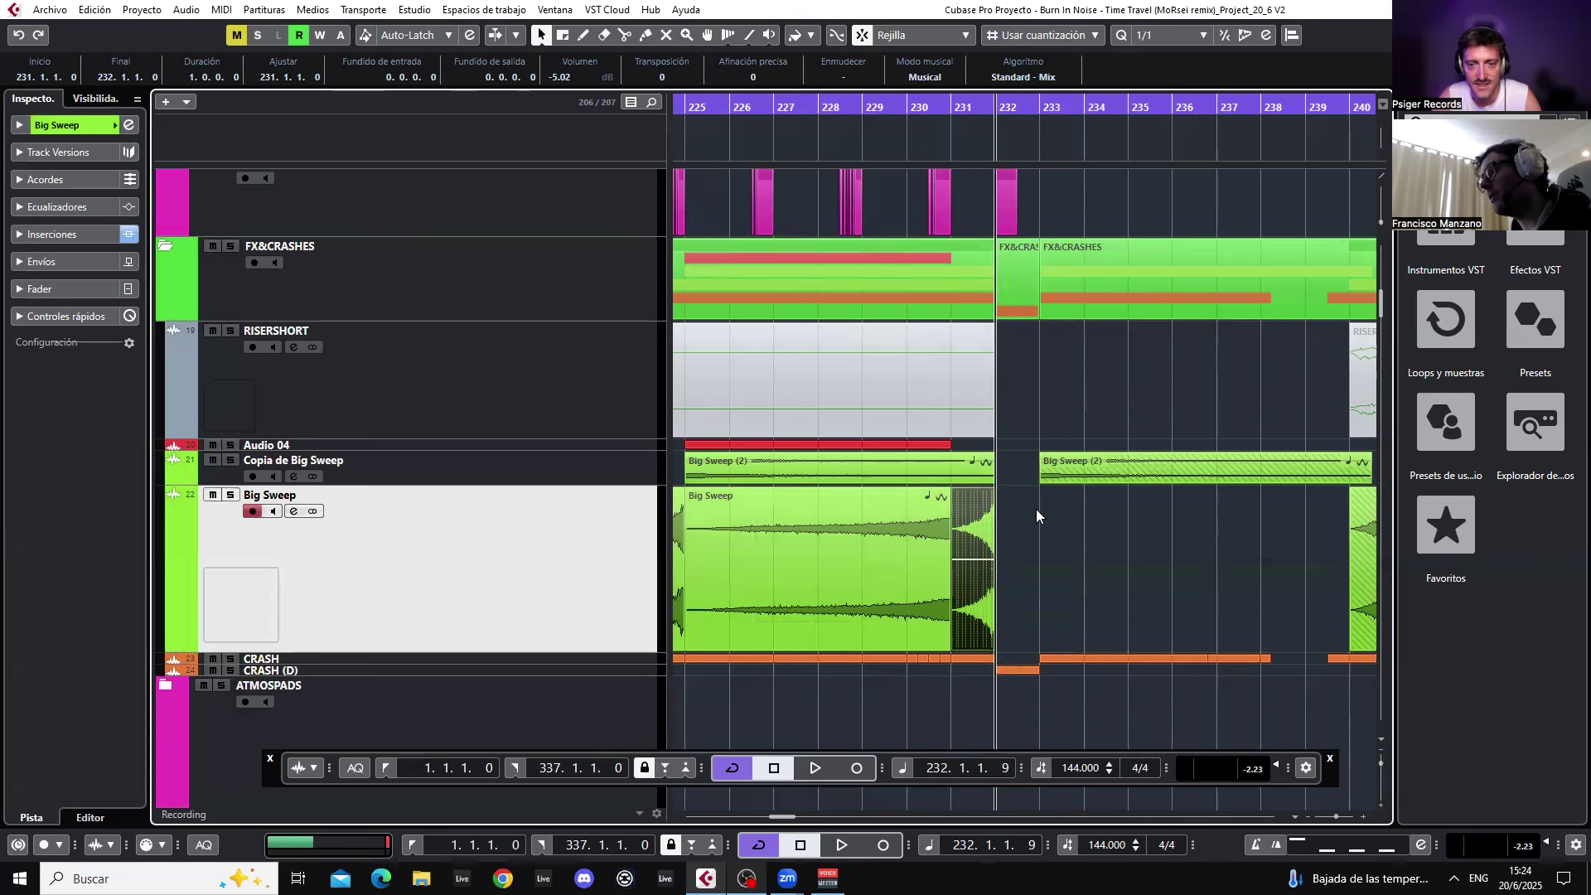
pyautogui.click(941, 106)
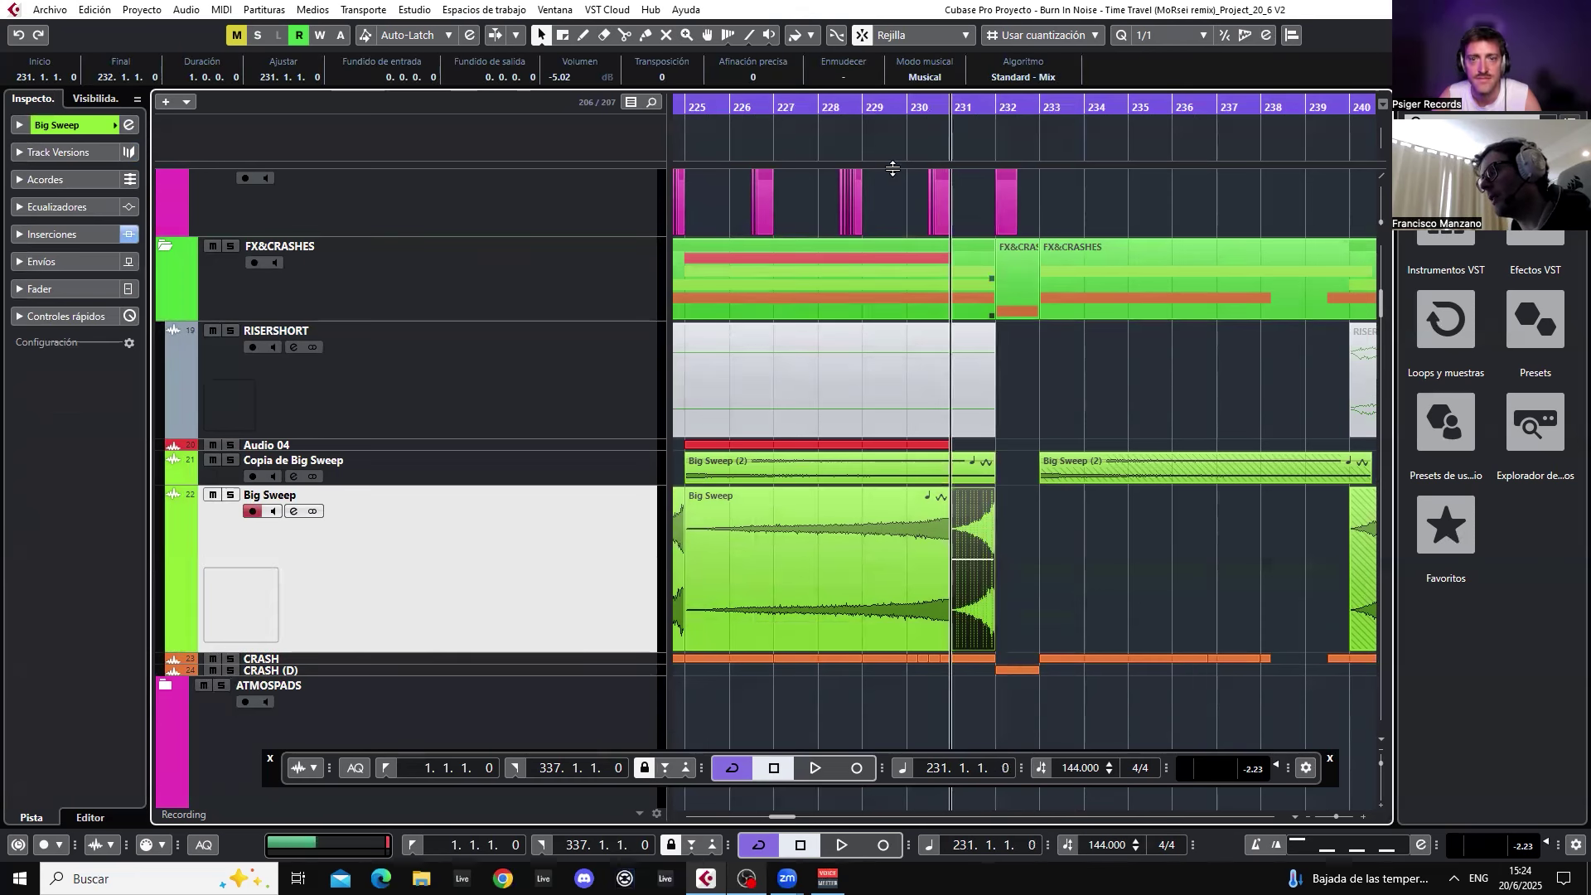
pyautogui.press('space')
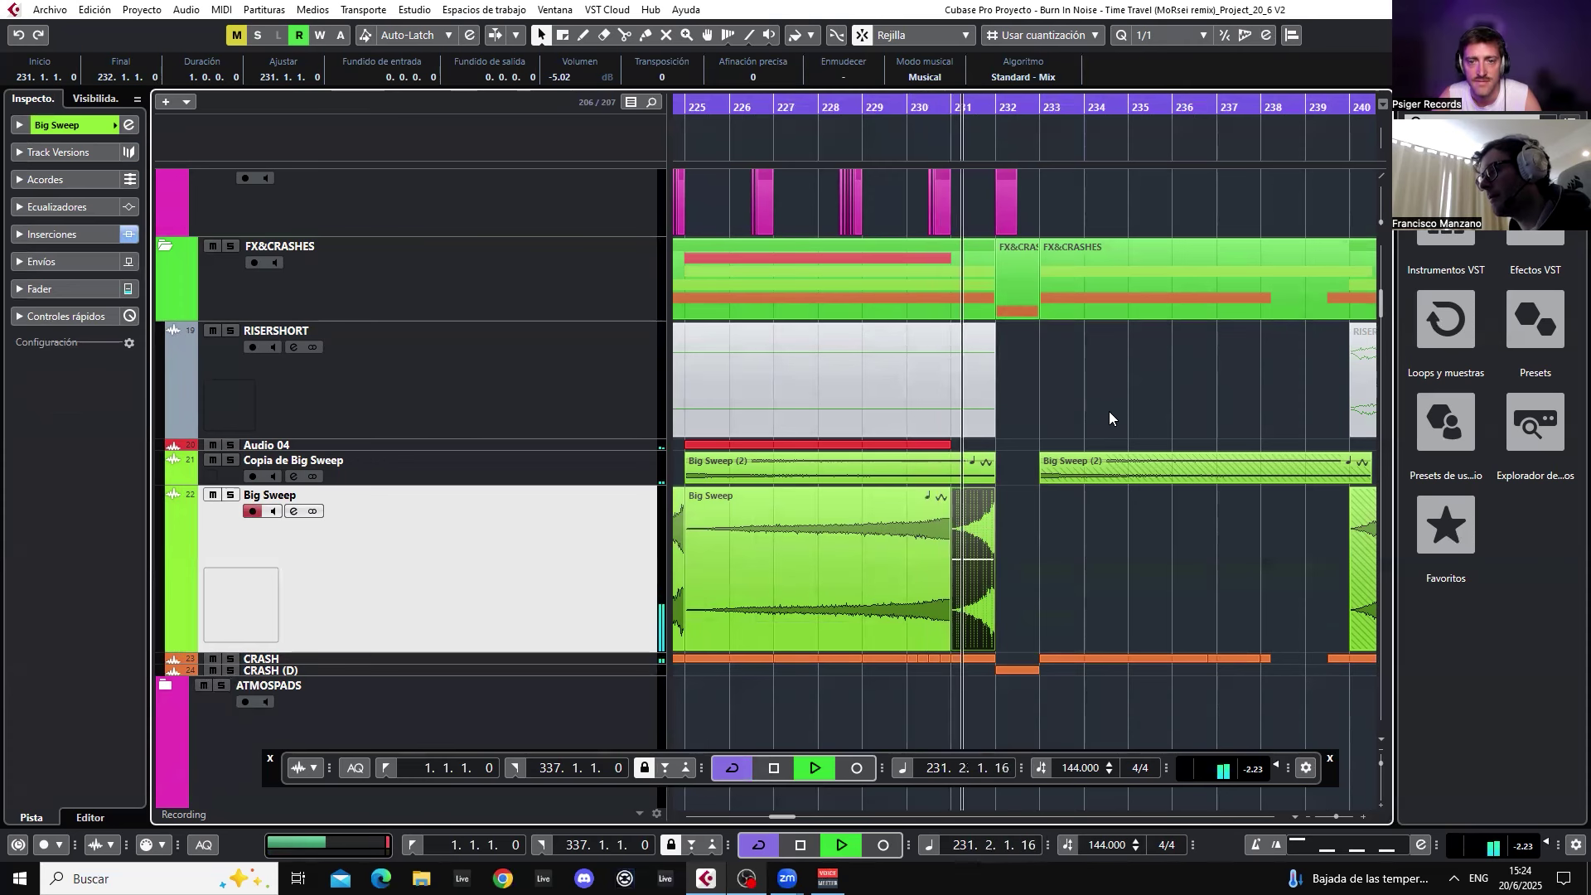
pyautogui.press('space')
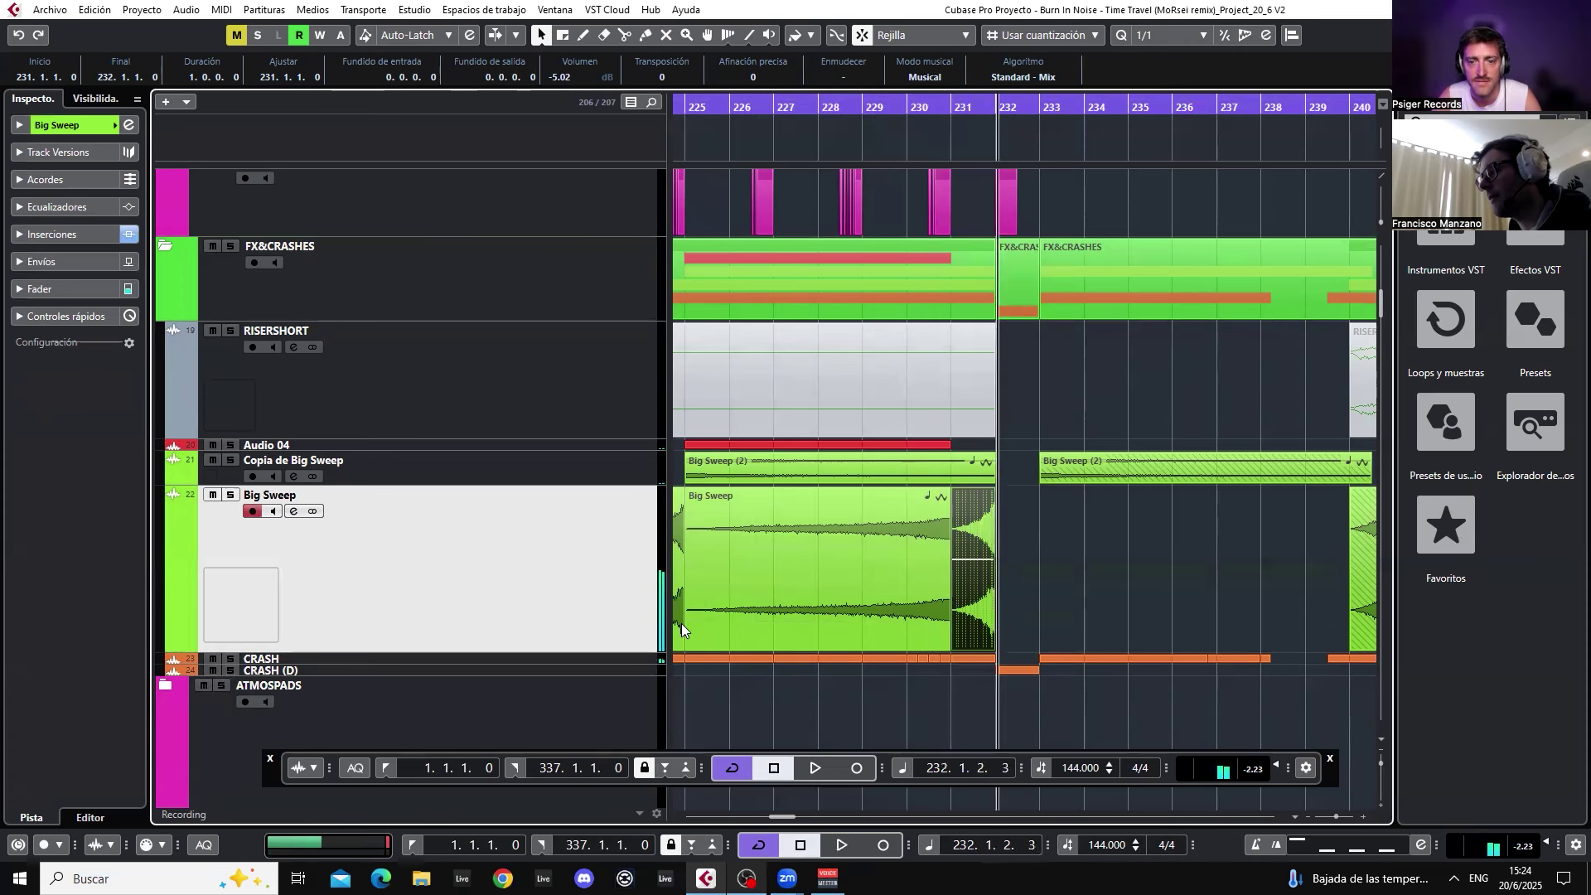
# - Mute the bar 231 clips on the Big Sweep and CRASH tracks and play the transition into bar 232 without them
pyautogui.click(586, 662)
pyautogui.scroll(-3, 1023, 476)
pyautogui.rightClick(1025, 397)
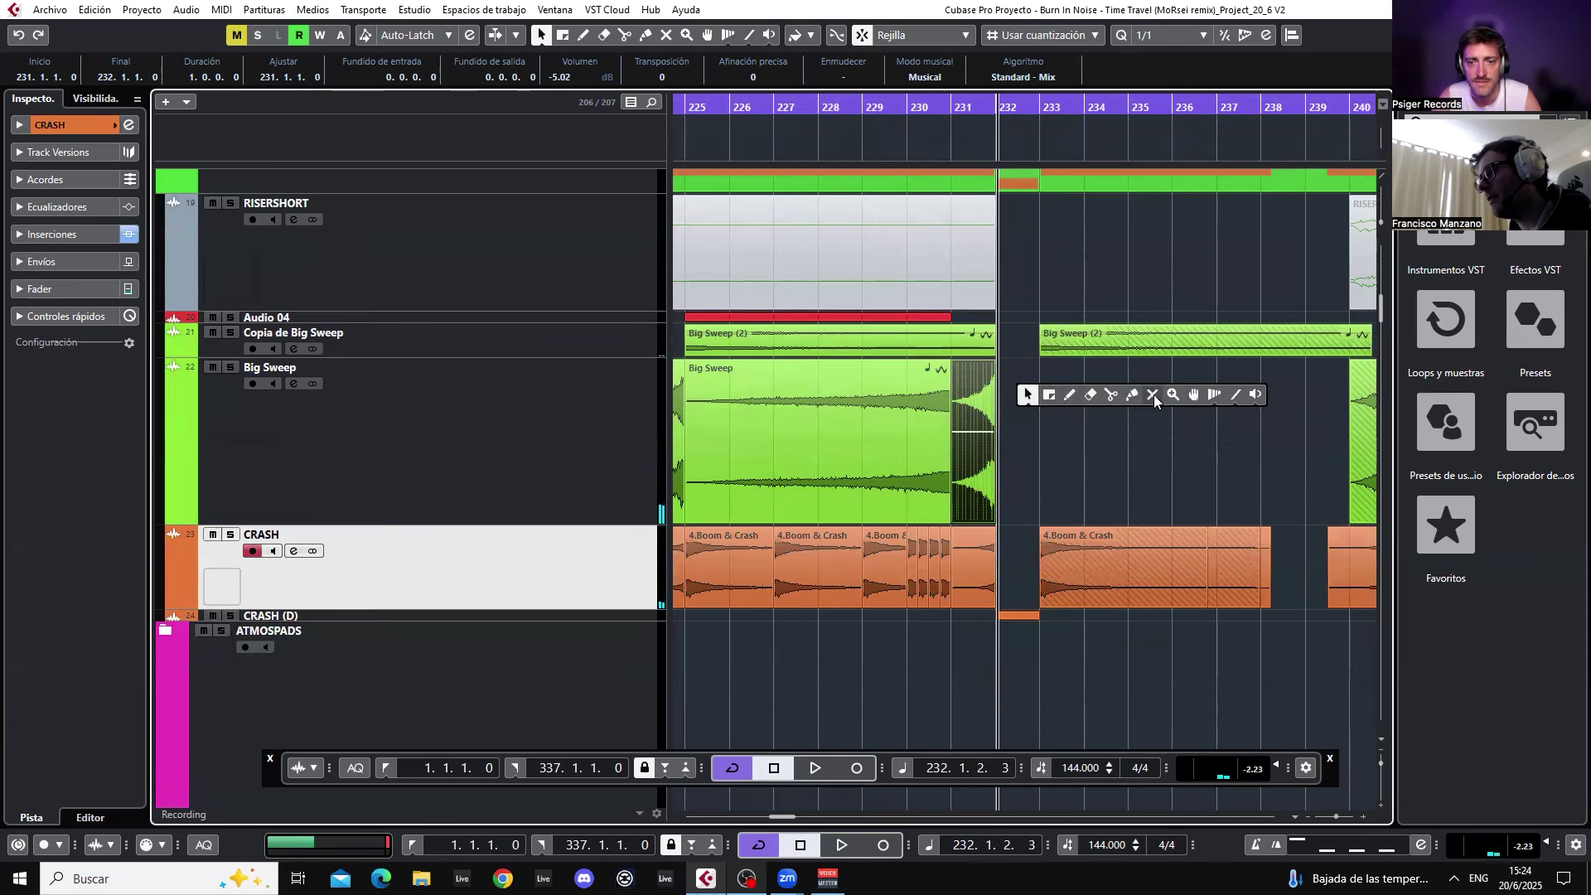
pyautogui.click(1154, 394)
pyautogui.moveTo(1029, 433); pyautogui.dragTo(971, 568)
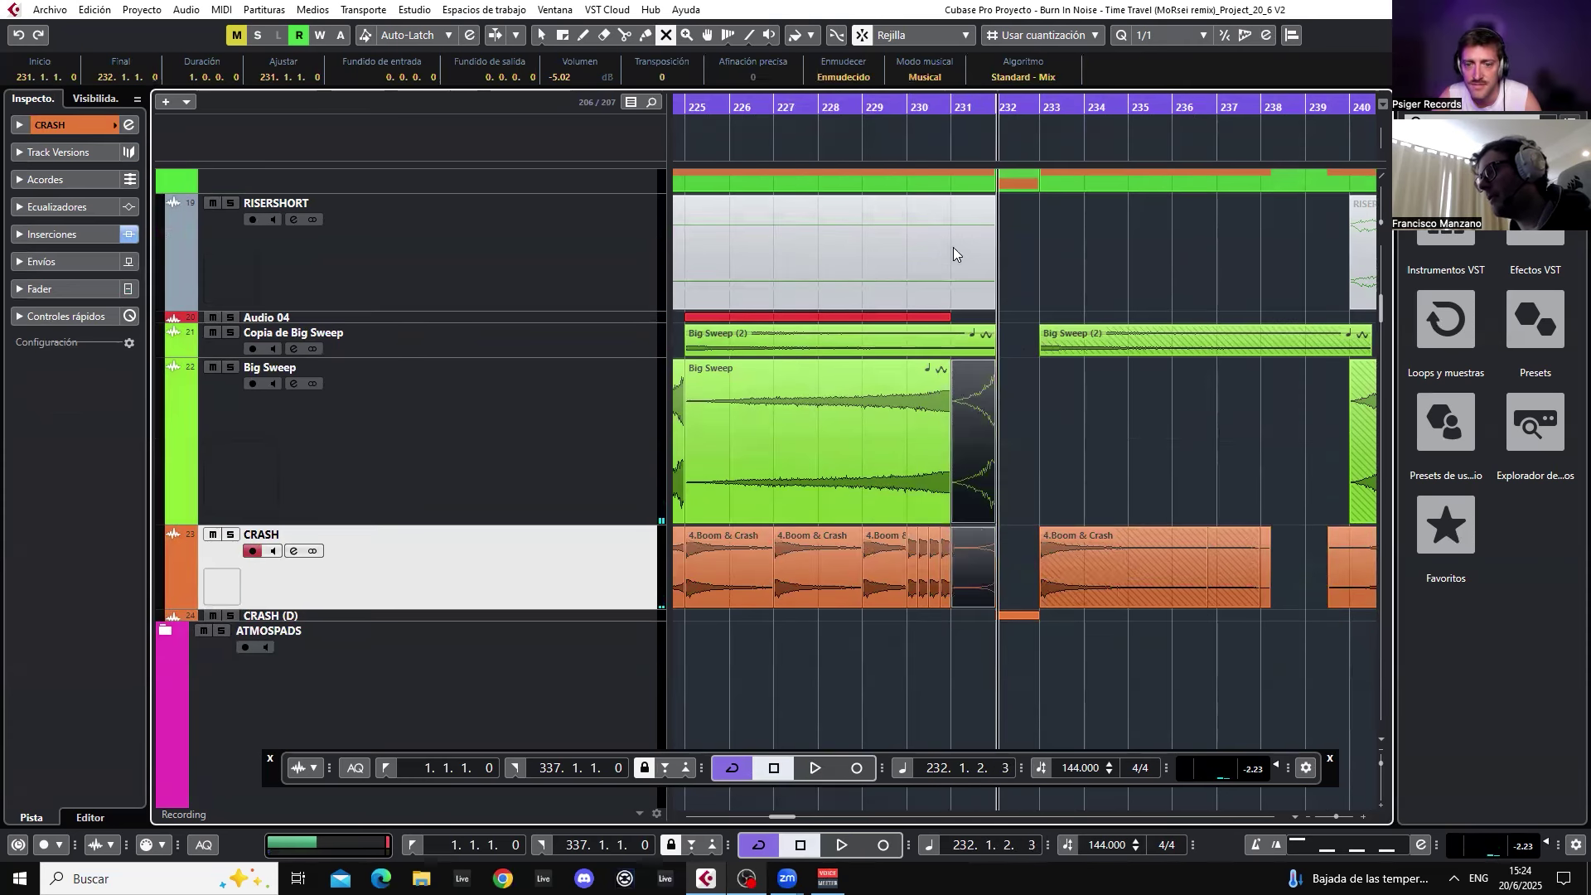
pyautogui.click(921, 109)
pyautogui.press('space')
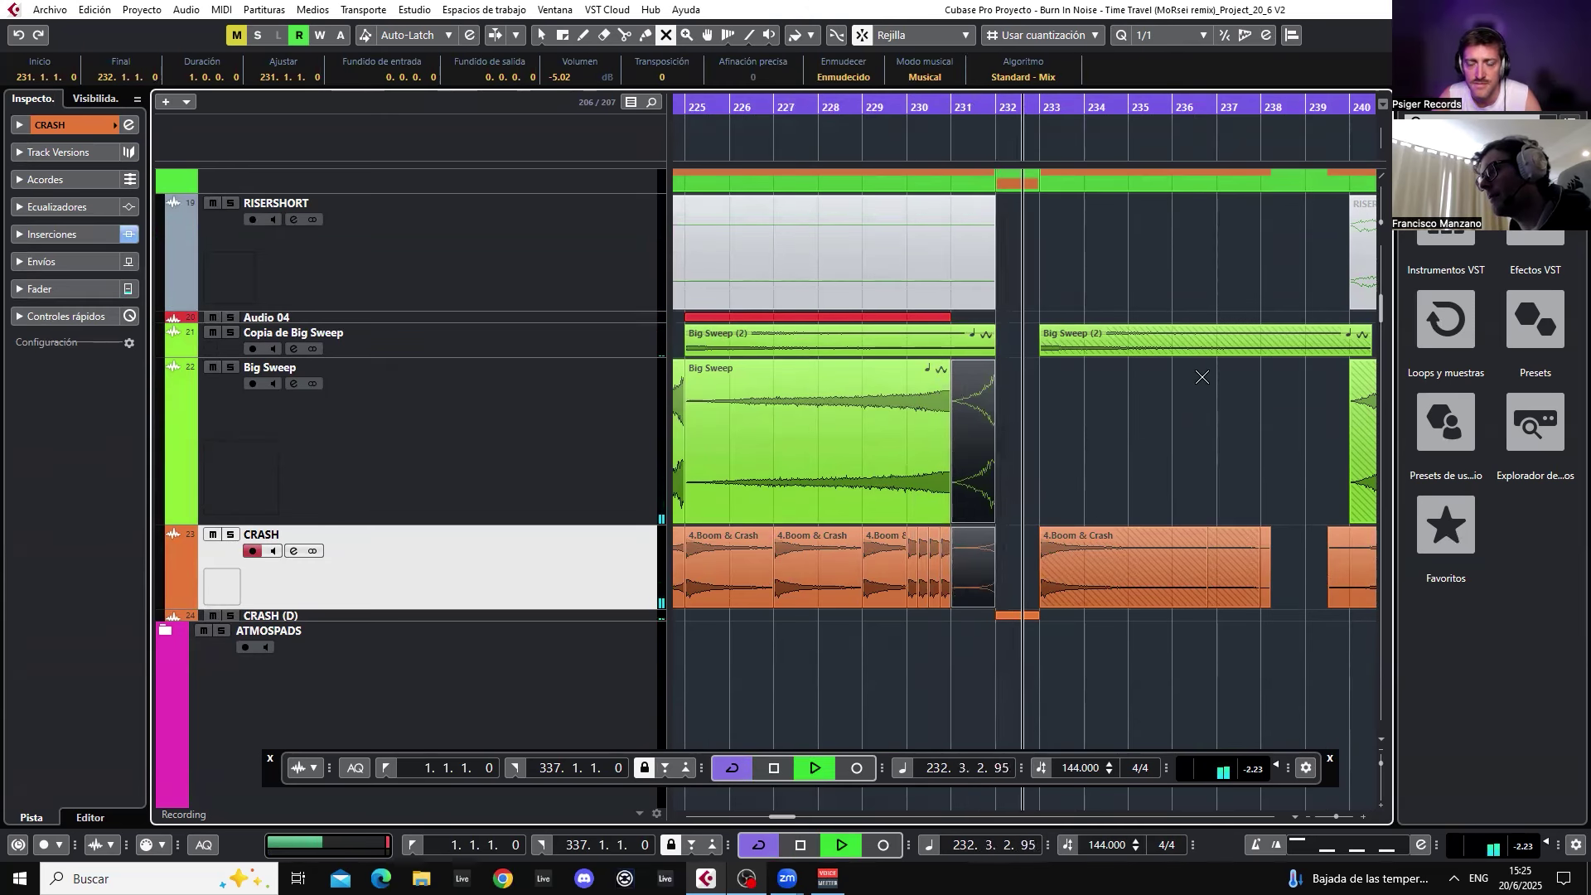
pyautogui.press('space')
# - Unmute the bar 231 clips on Big Sweep and CRASH, then return to the Object Selection tool with nothing selected
pyautogui.moveTo(1019, 420); pyautogui.dragTo(963, 547)
pyautogui.rightClick(1027, 421)
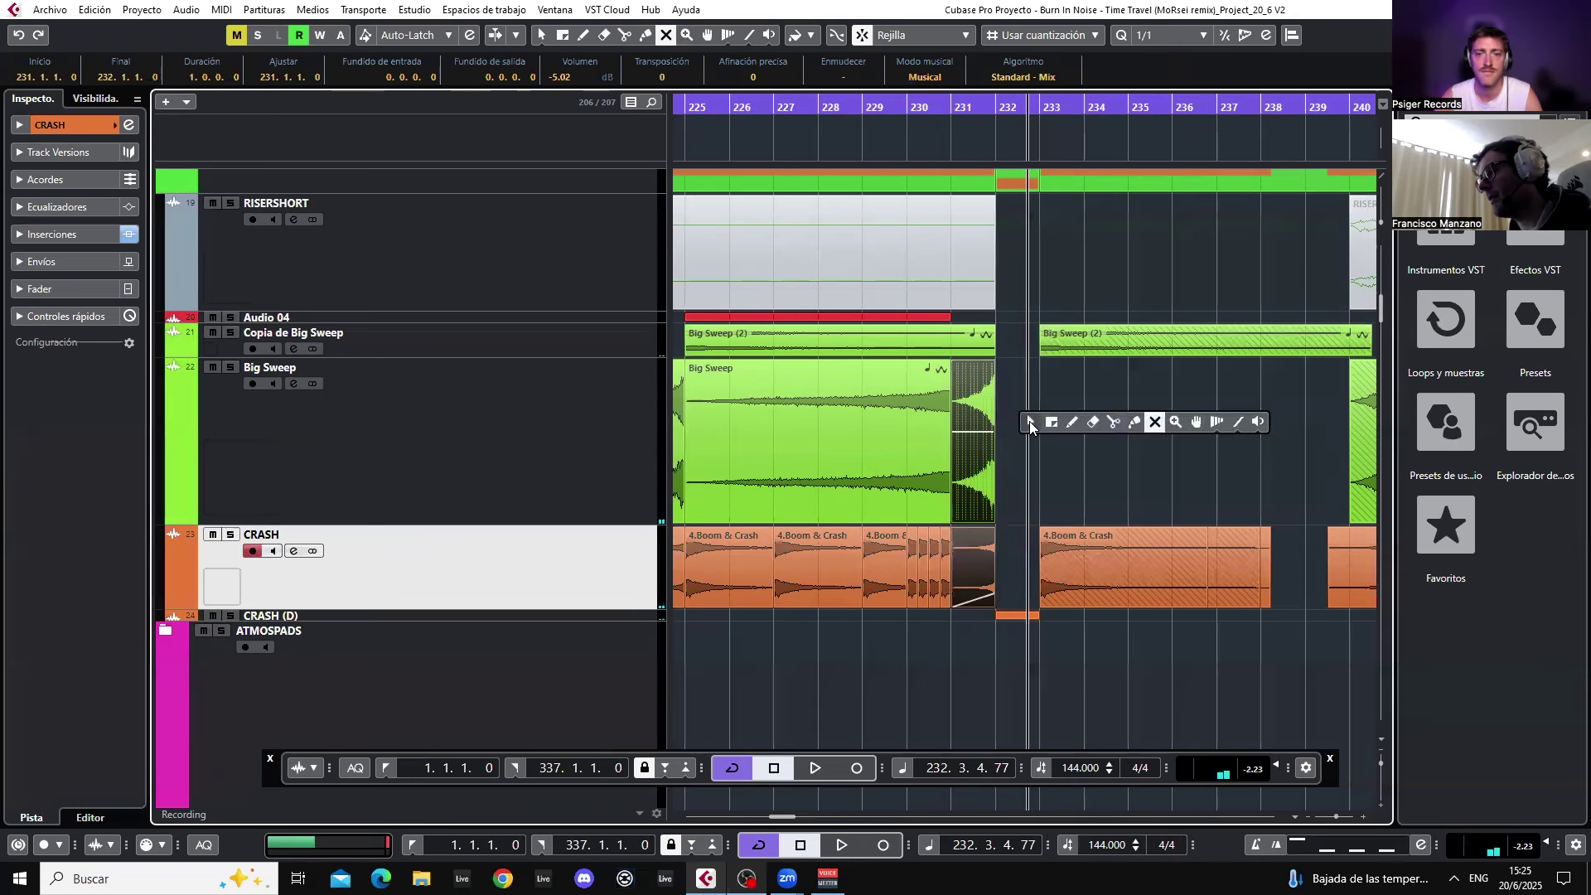
pyautogui.click(1029, 421)
pyautogui.moveTo(962, 654); pyautogui.dragTo(987, 464)
pyautogui.click(1025, 429)
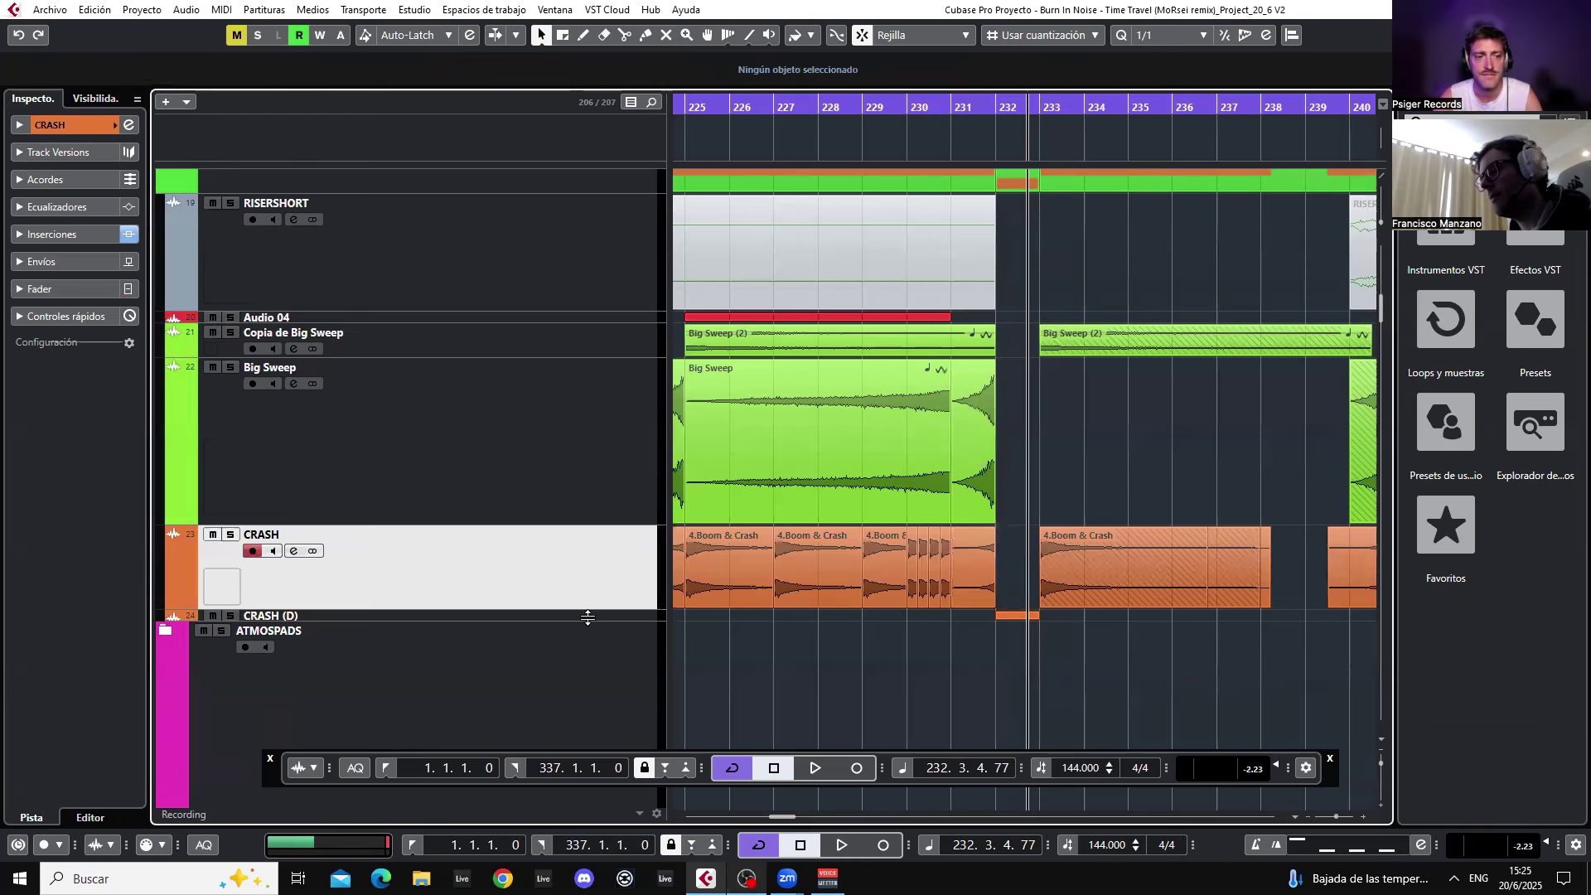
# - Enlarge the CRASH (D) track and play the mix through its clip at bar 232 into bar 233
pyautogui.moveTo(587, 618); pyautogui.dragTo(665, 663)
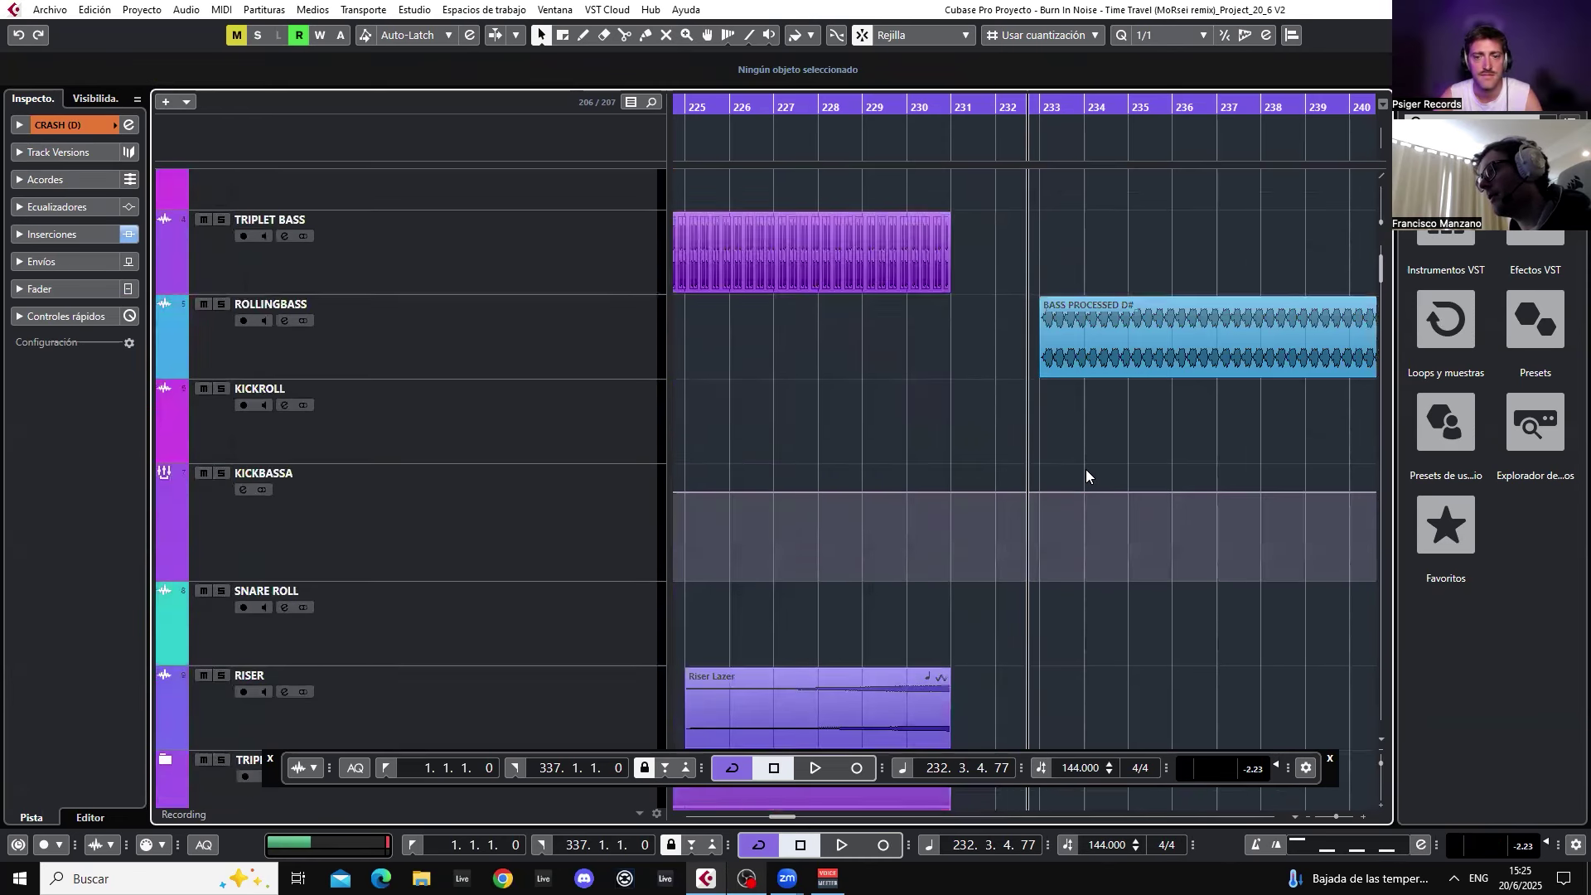
pyautogui.moveTo(1076, 648); pyautogui.dragTo(1139, 632)
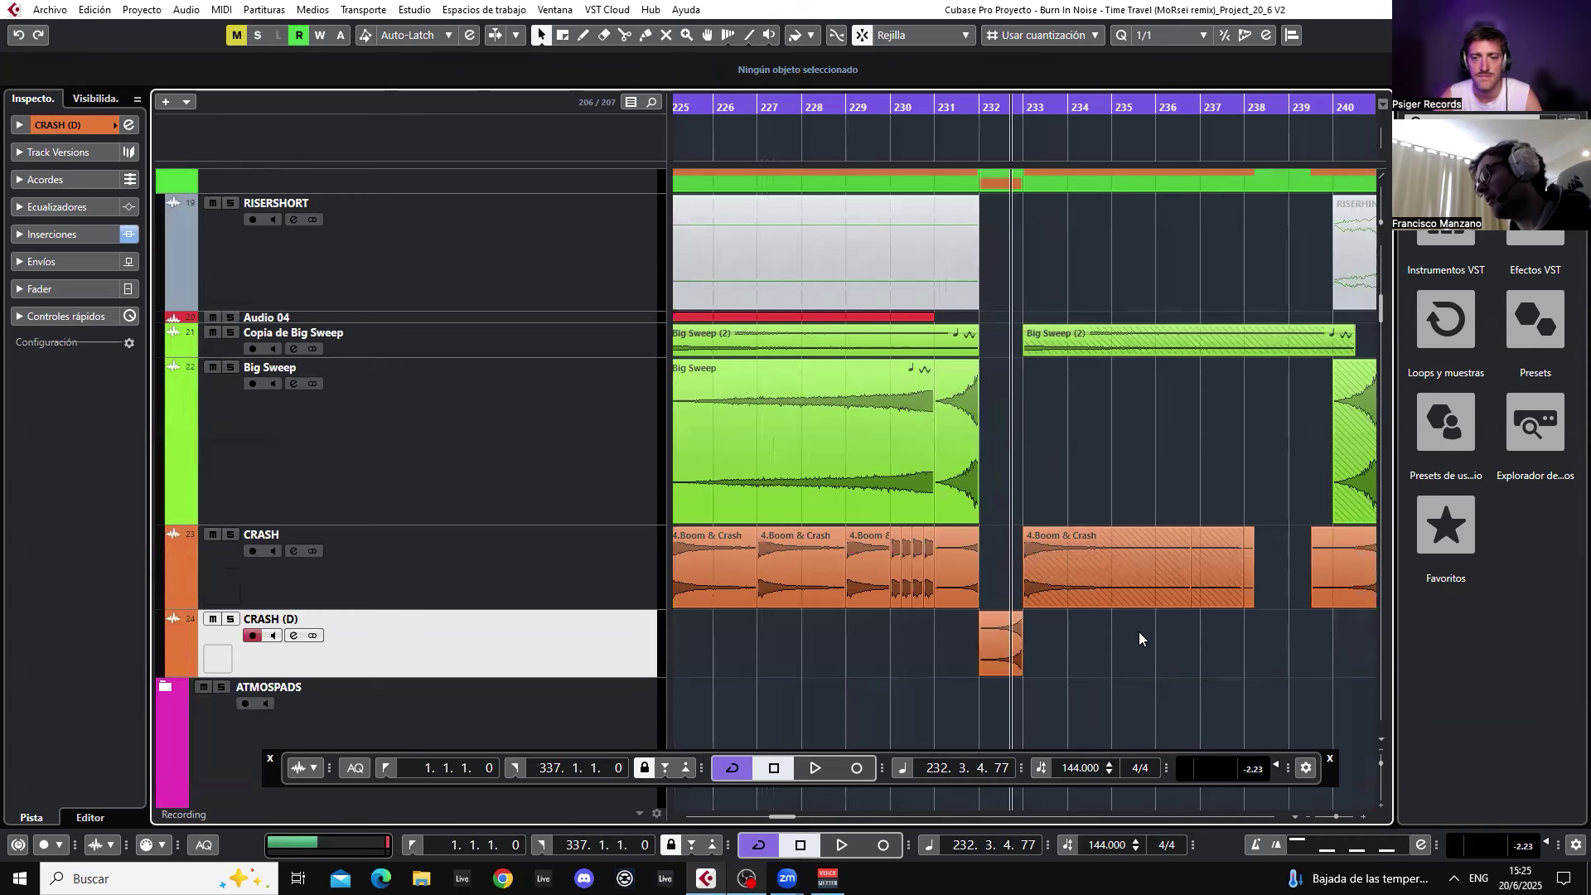
pyautogui.click(969, 108)
pyautogui.press('space')
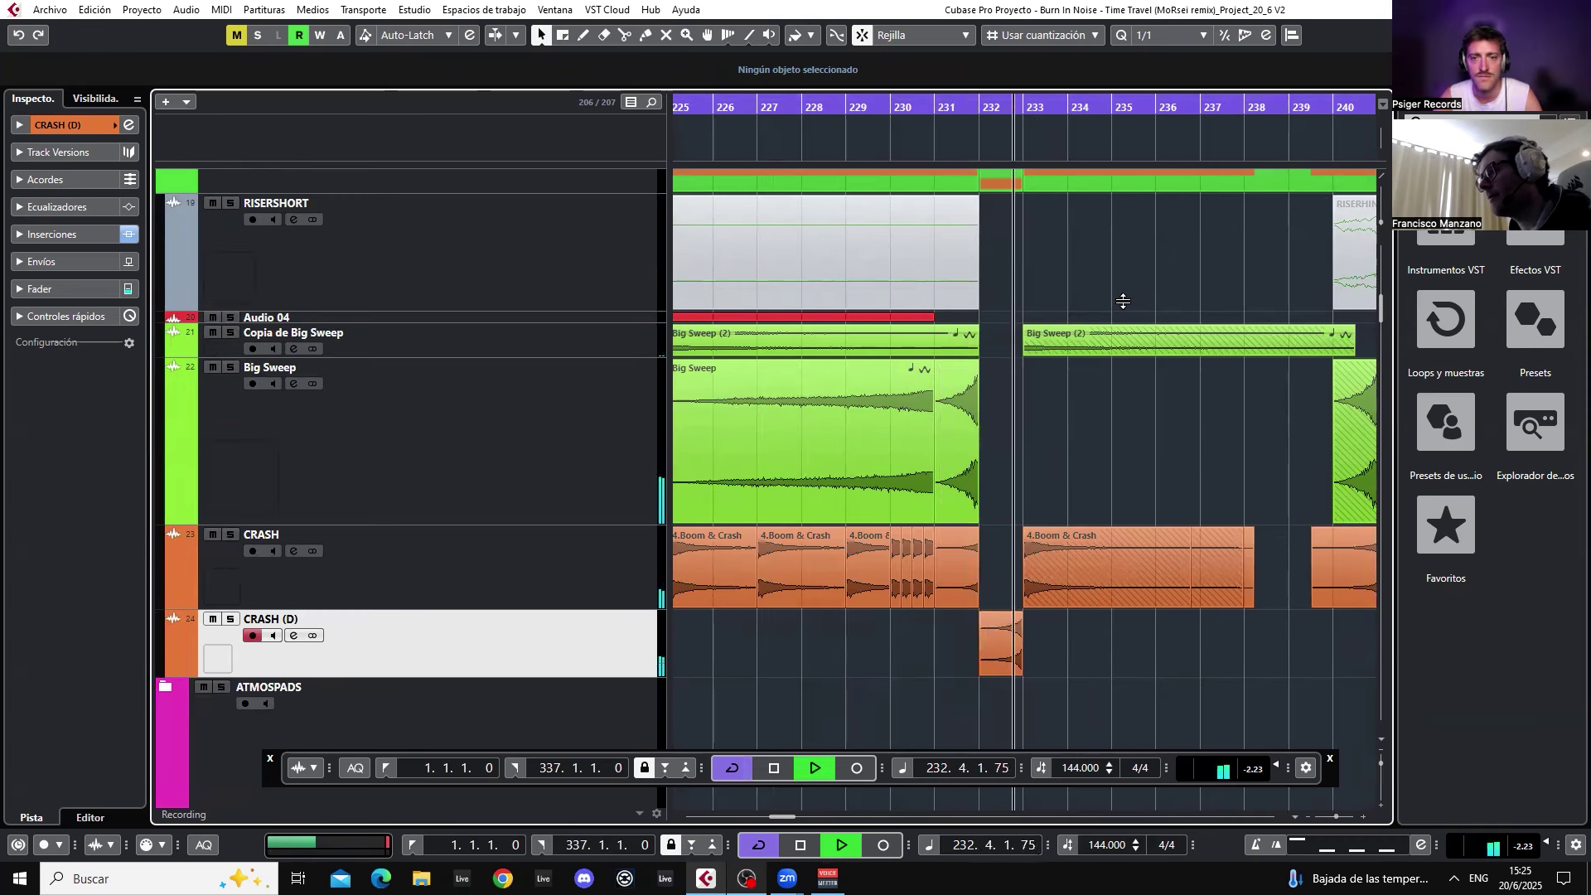
pyautogui.press('space')
# - Expand the VOCALS folder and play the mix through the vocal clip at bar 232
pyautogui.scroll(10, 1050, 460)
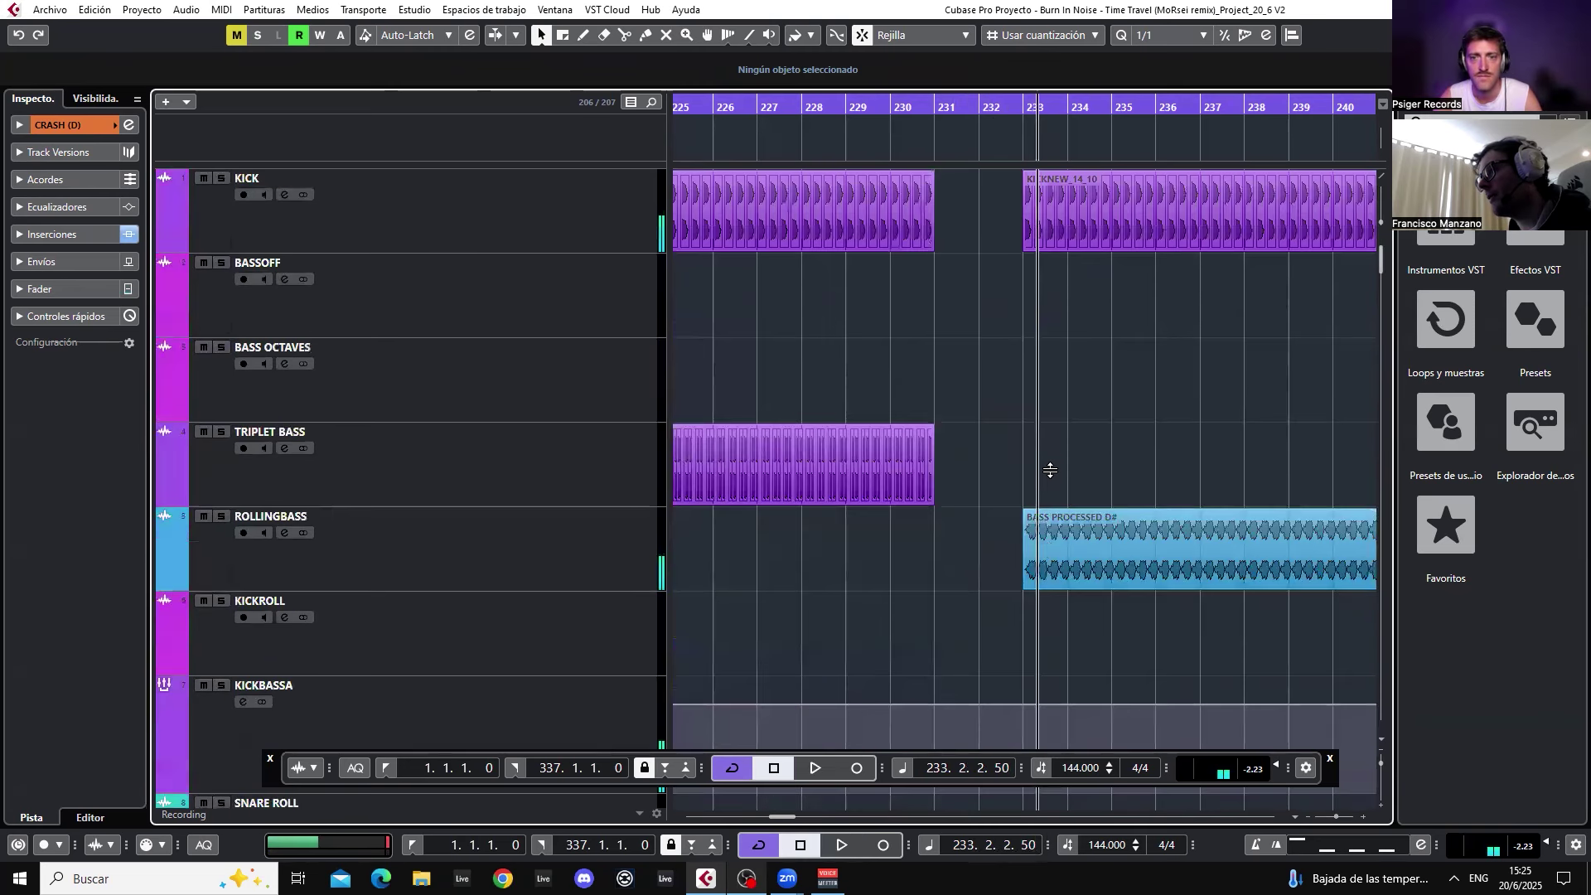
pyautogui.scroll(-10, 1050, 469)
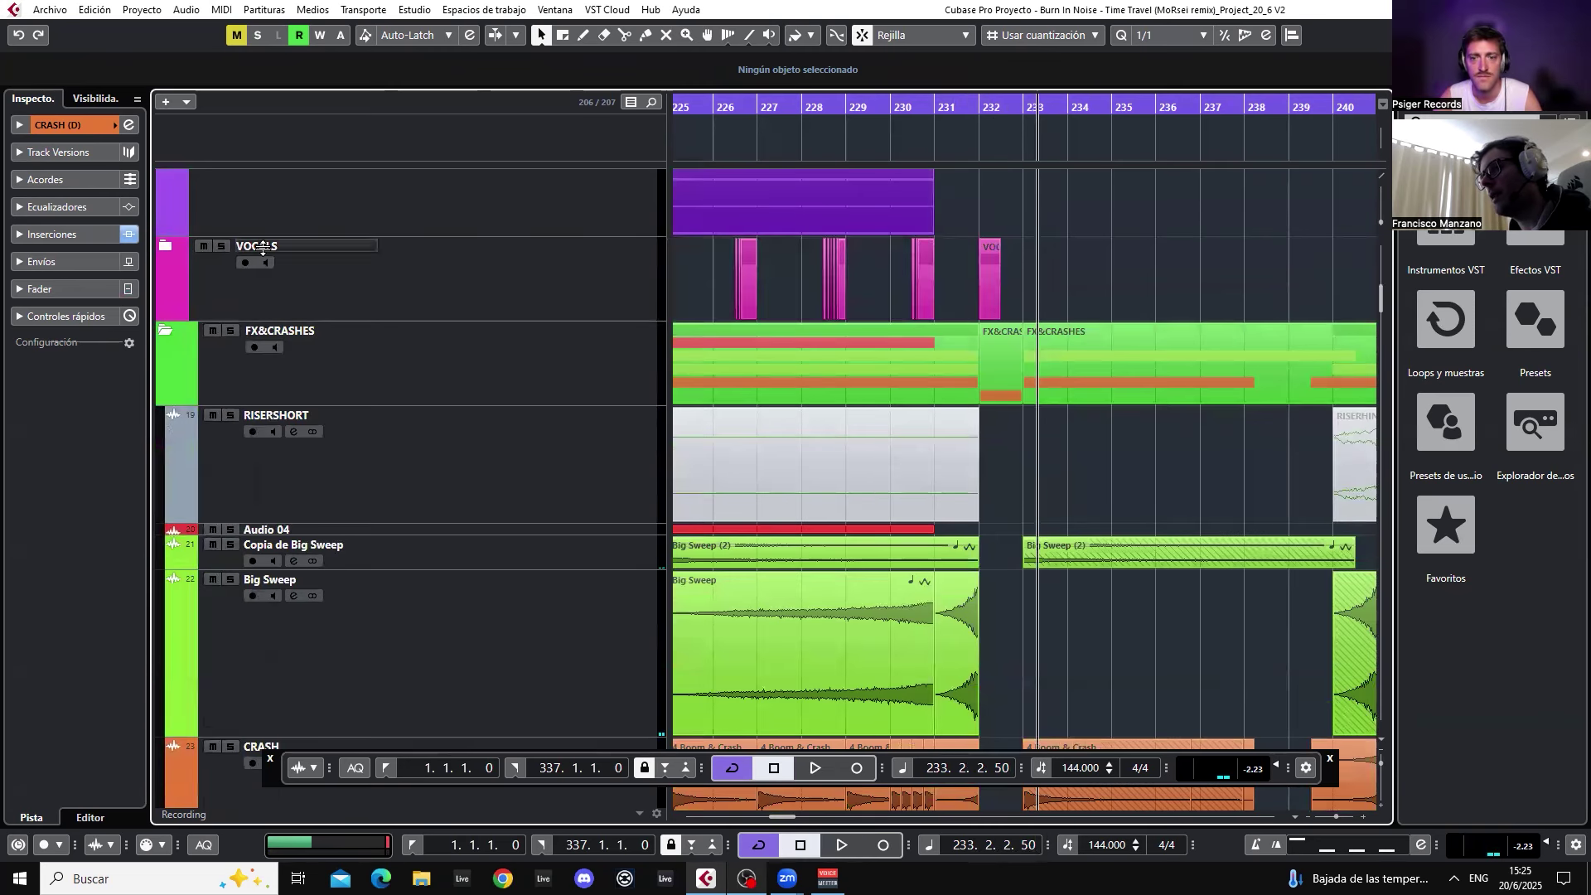
pyautogui.click(177, 242)
pyautogui.click(163, 242)
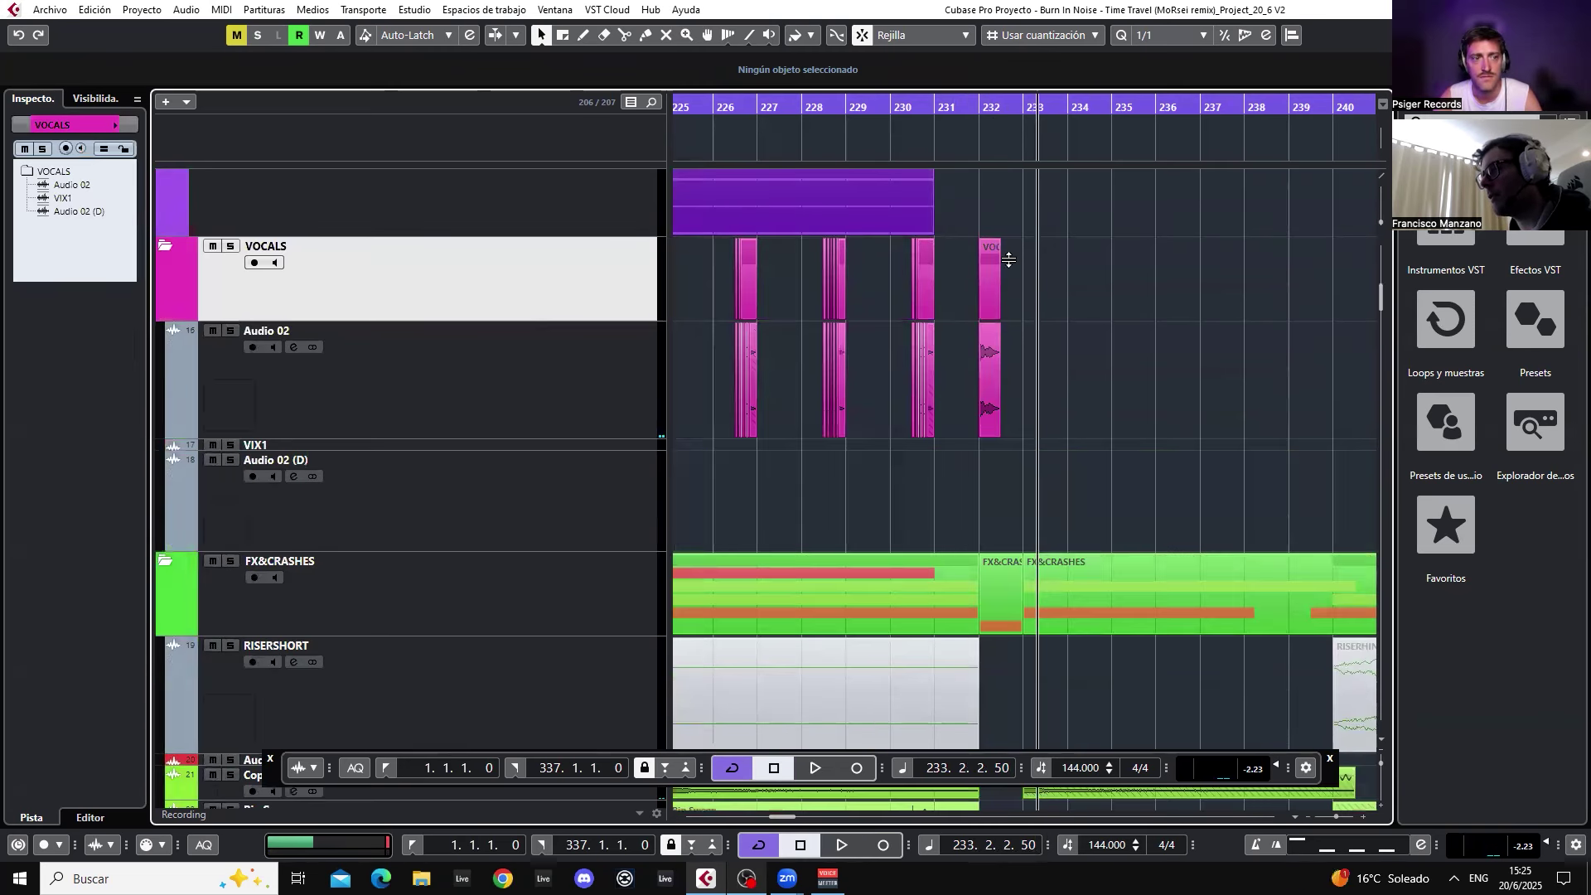
pyautogui.click(968, 109)
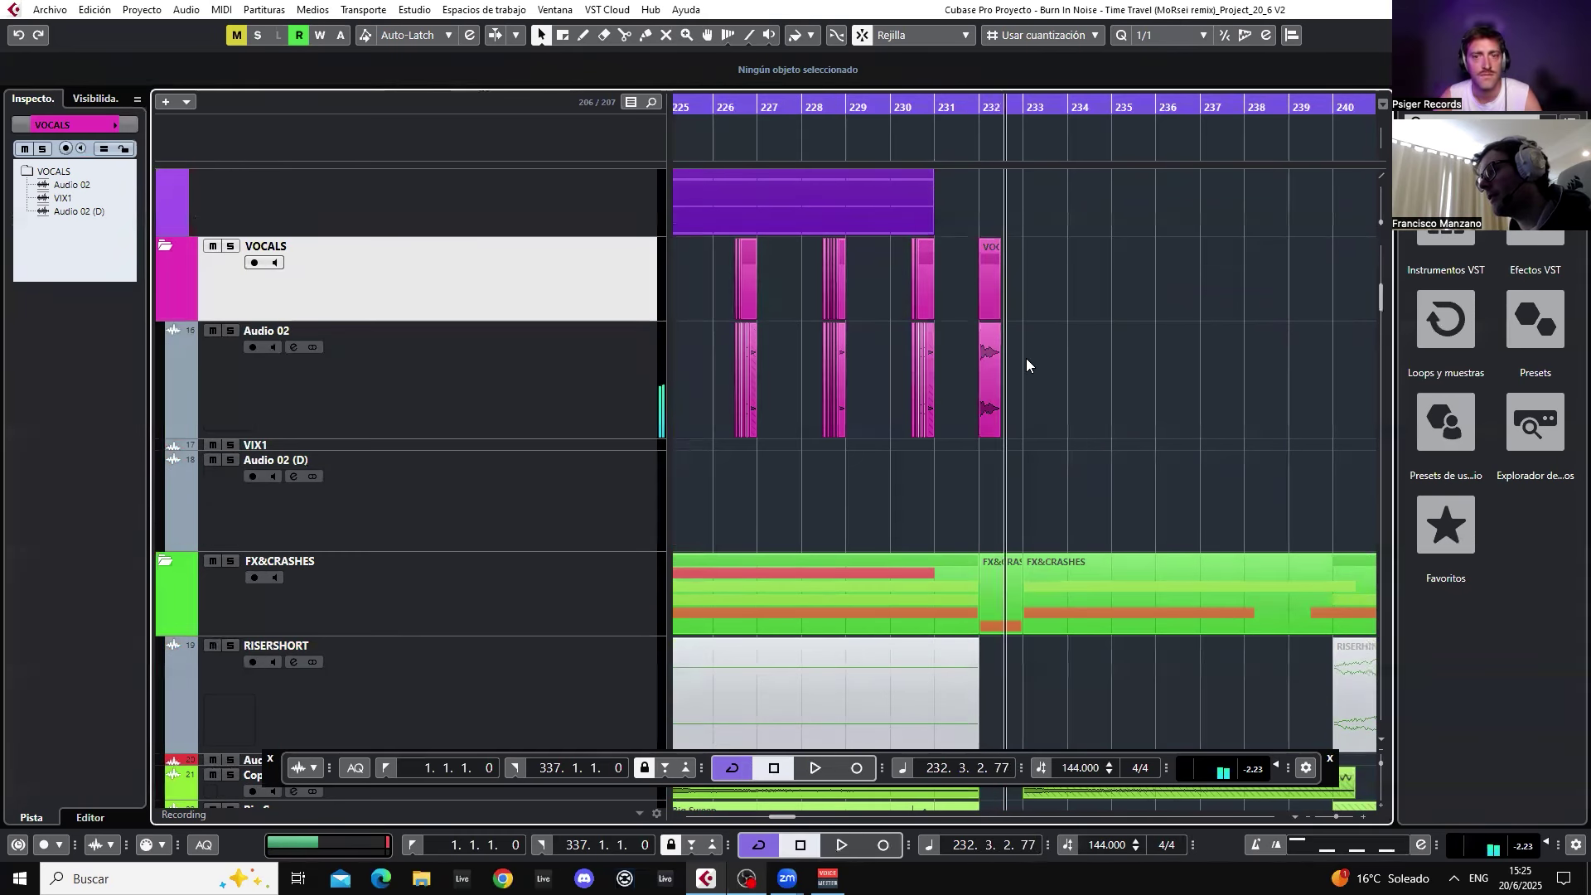
# - Expand the FILLS&CINEMATIC folder, audition the Audio 89 (D) clip at bar 232 in solo, and release the solo
pyautogui.scroll(-10, 1027, 358)
pyautogui.click(172, 437)
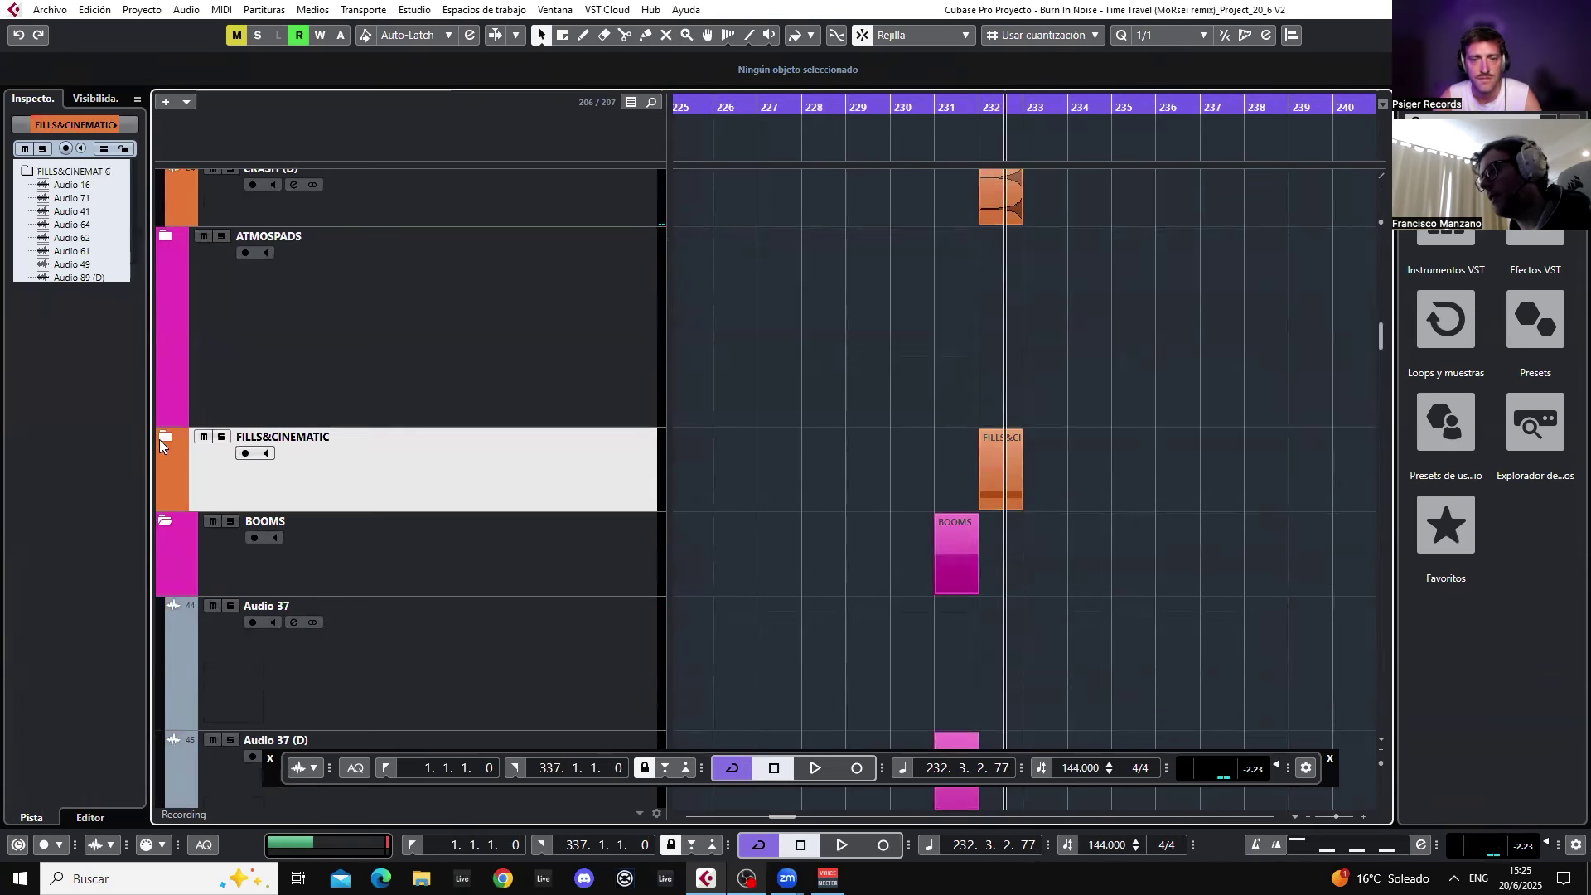
pyautogui.click(166, 437)
pyautogui.scroll(-2, 584, 361)
pyautogui.click(986, 106)
pyautogui.click(230, 475)
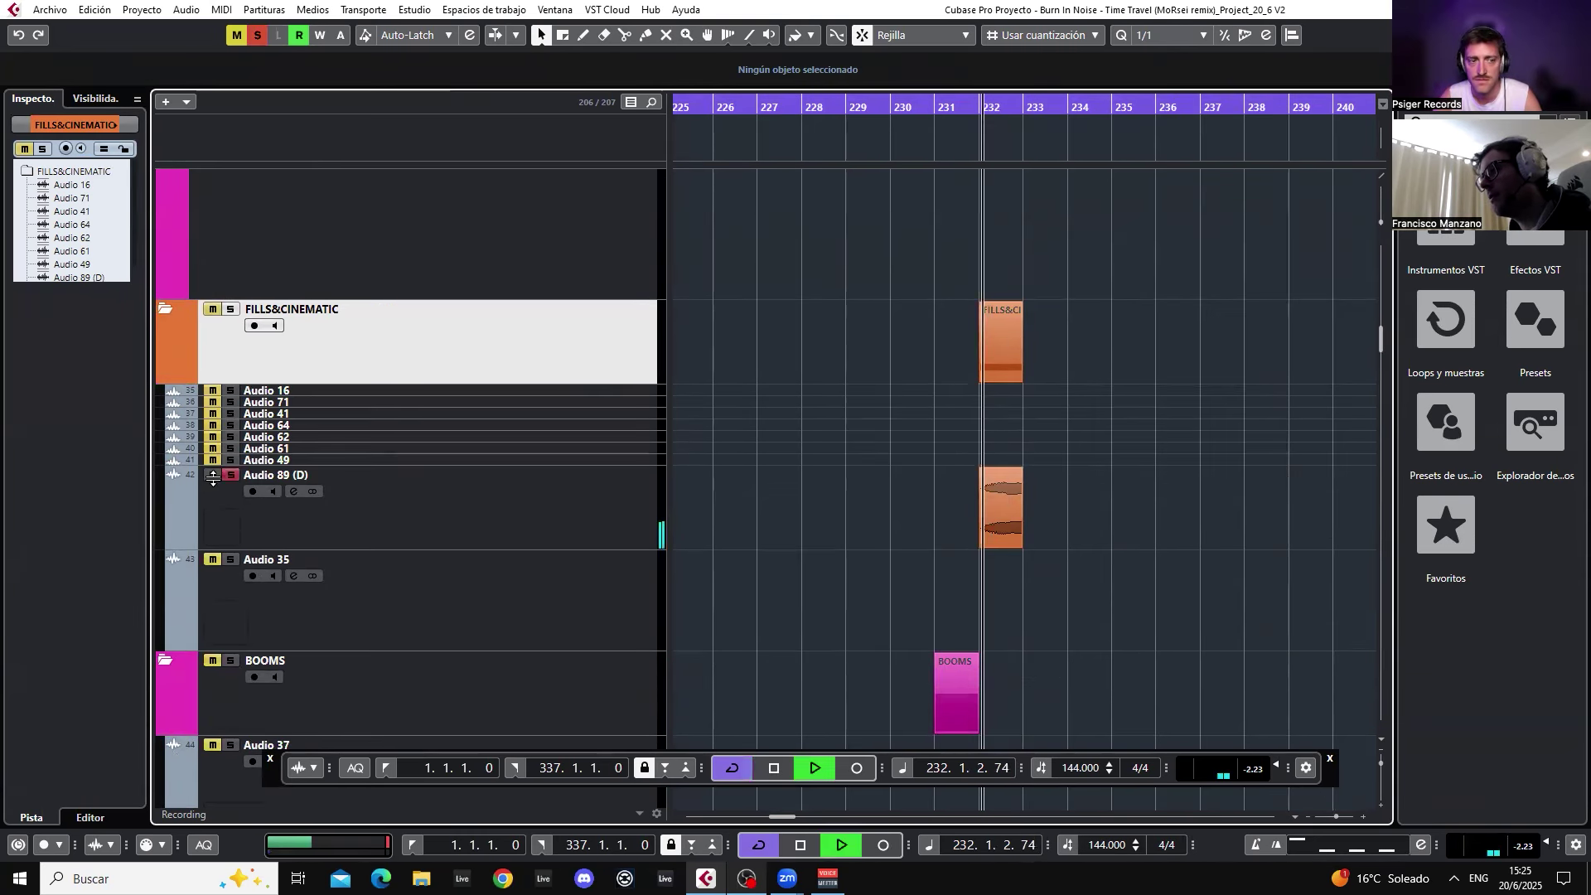
pyautogui.press('space')
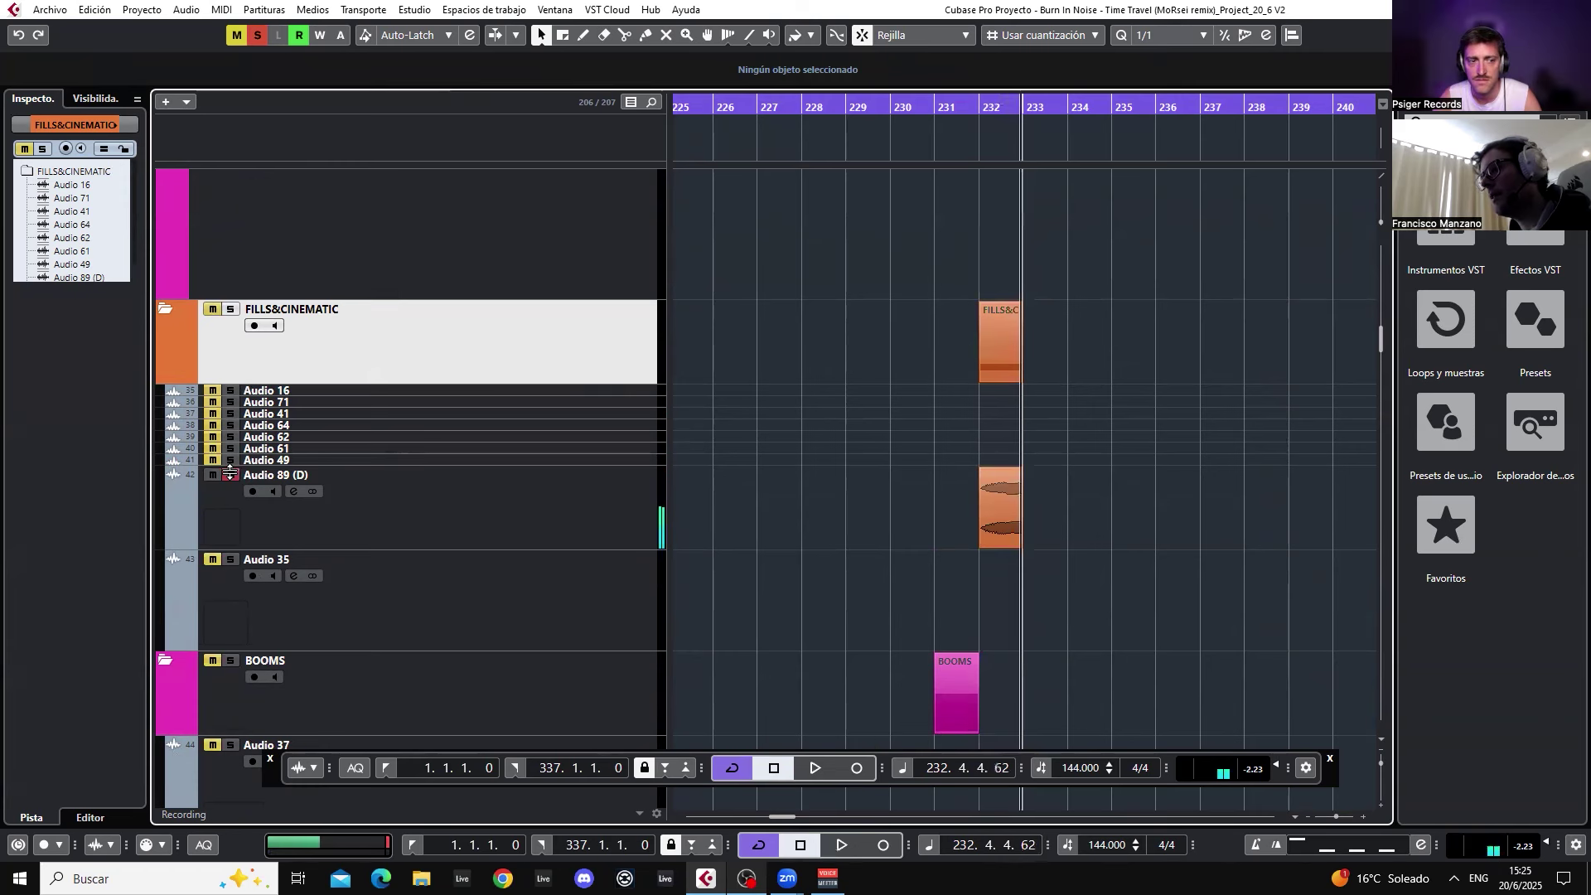
pyautogui.click(230, 475)
# - Audition the Audio 104 synth track in solo from bar 232 into bar 234, and release the solo
pyautogui.scroll(-6, 937, 355)
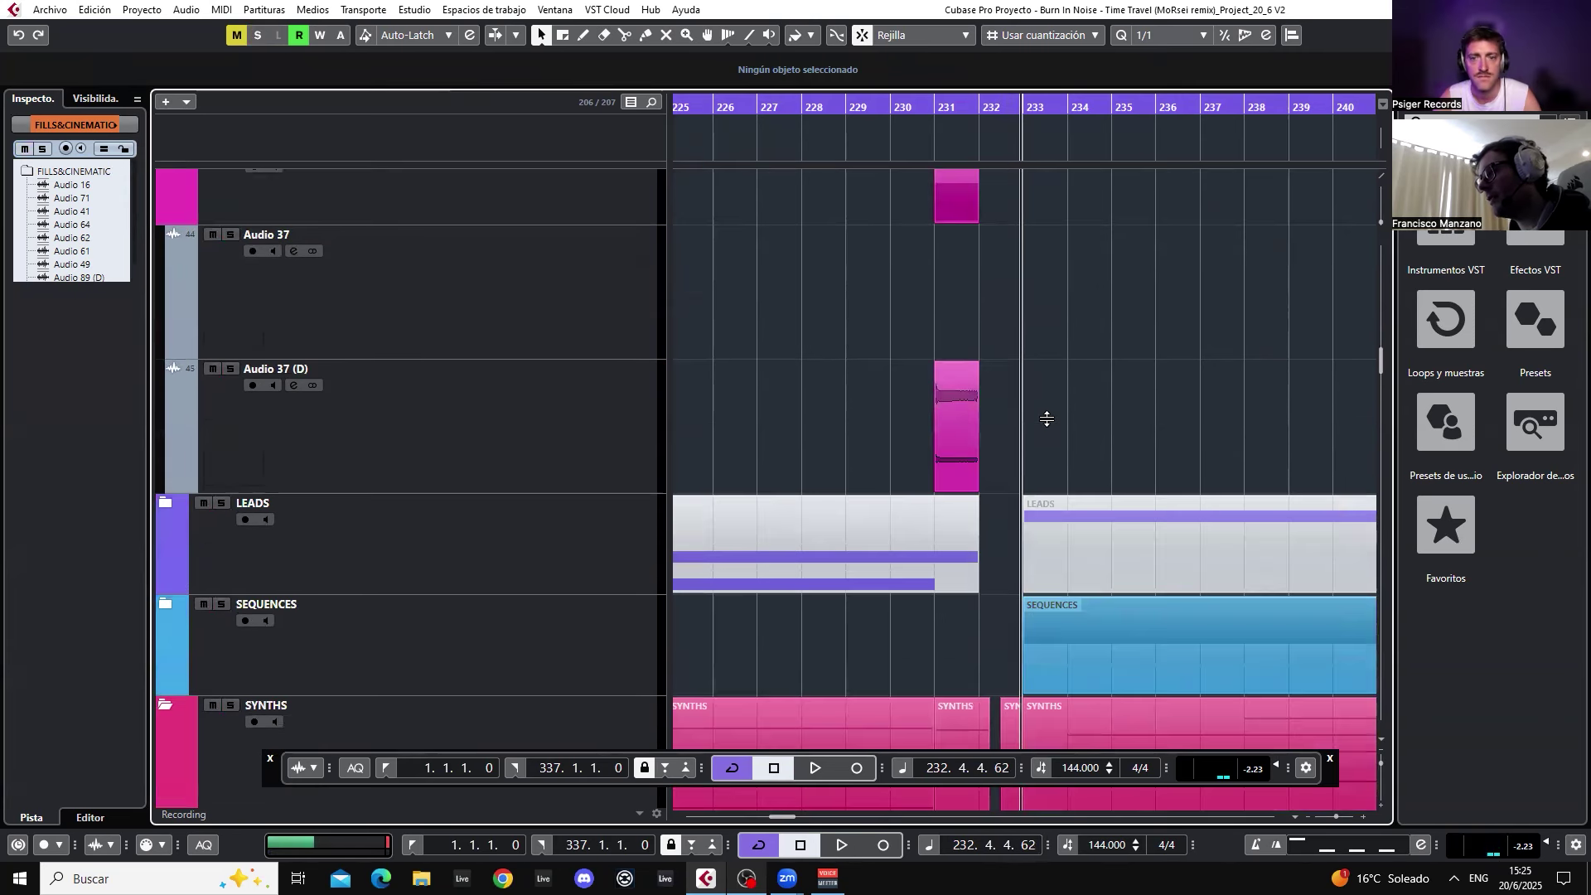
pyautogui.scroll(-20, 1046, 419)
pyautogui.click(230, 430)
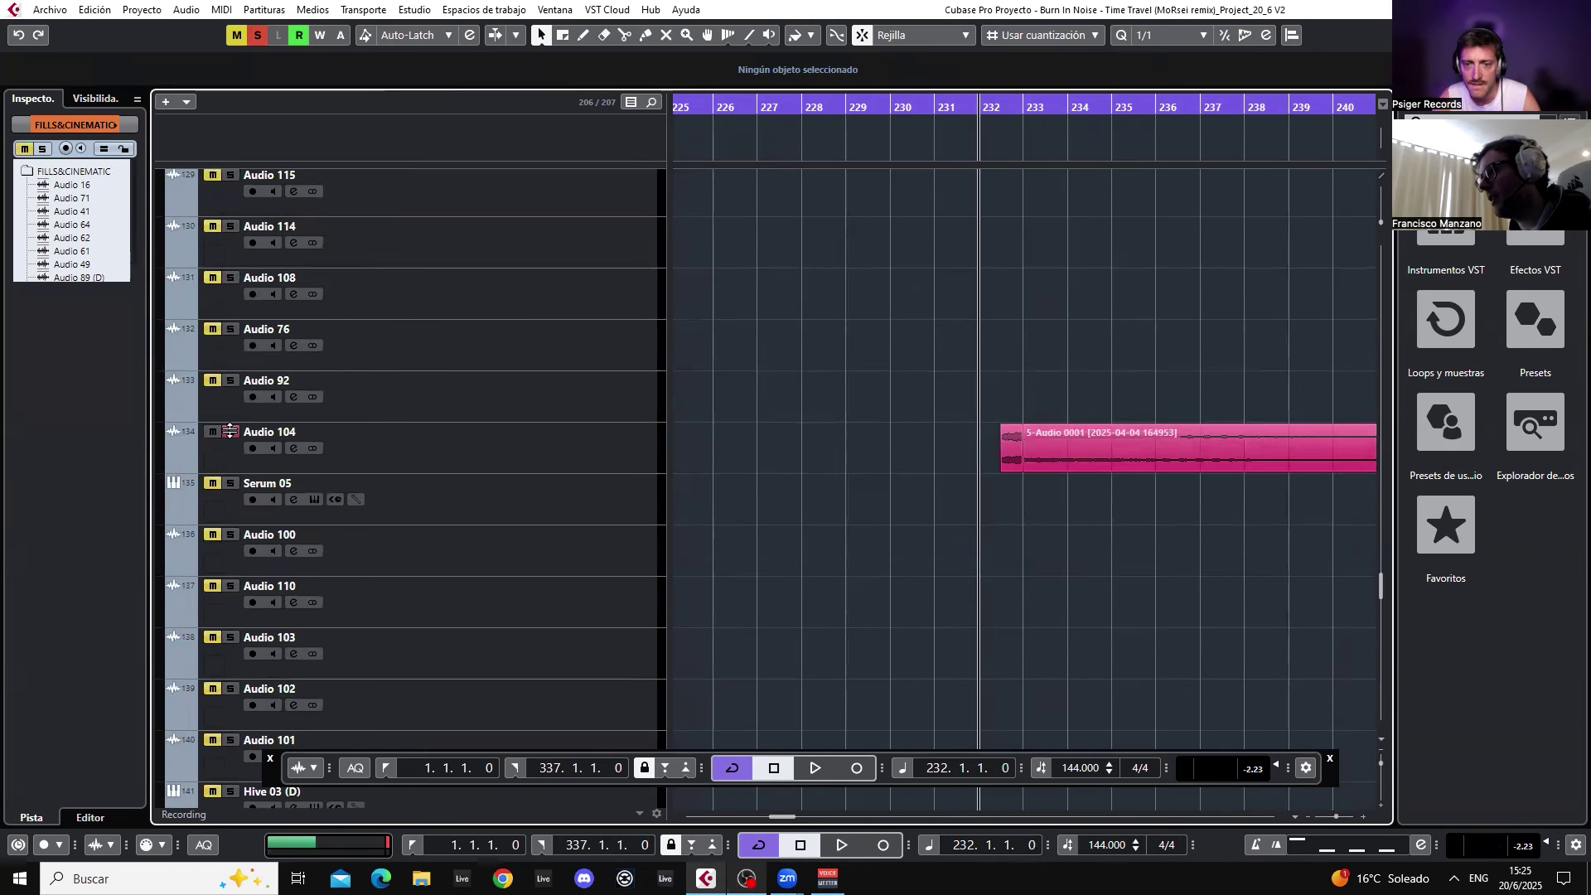
pyautogui.press('space')
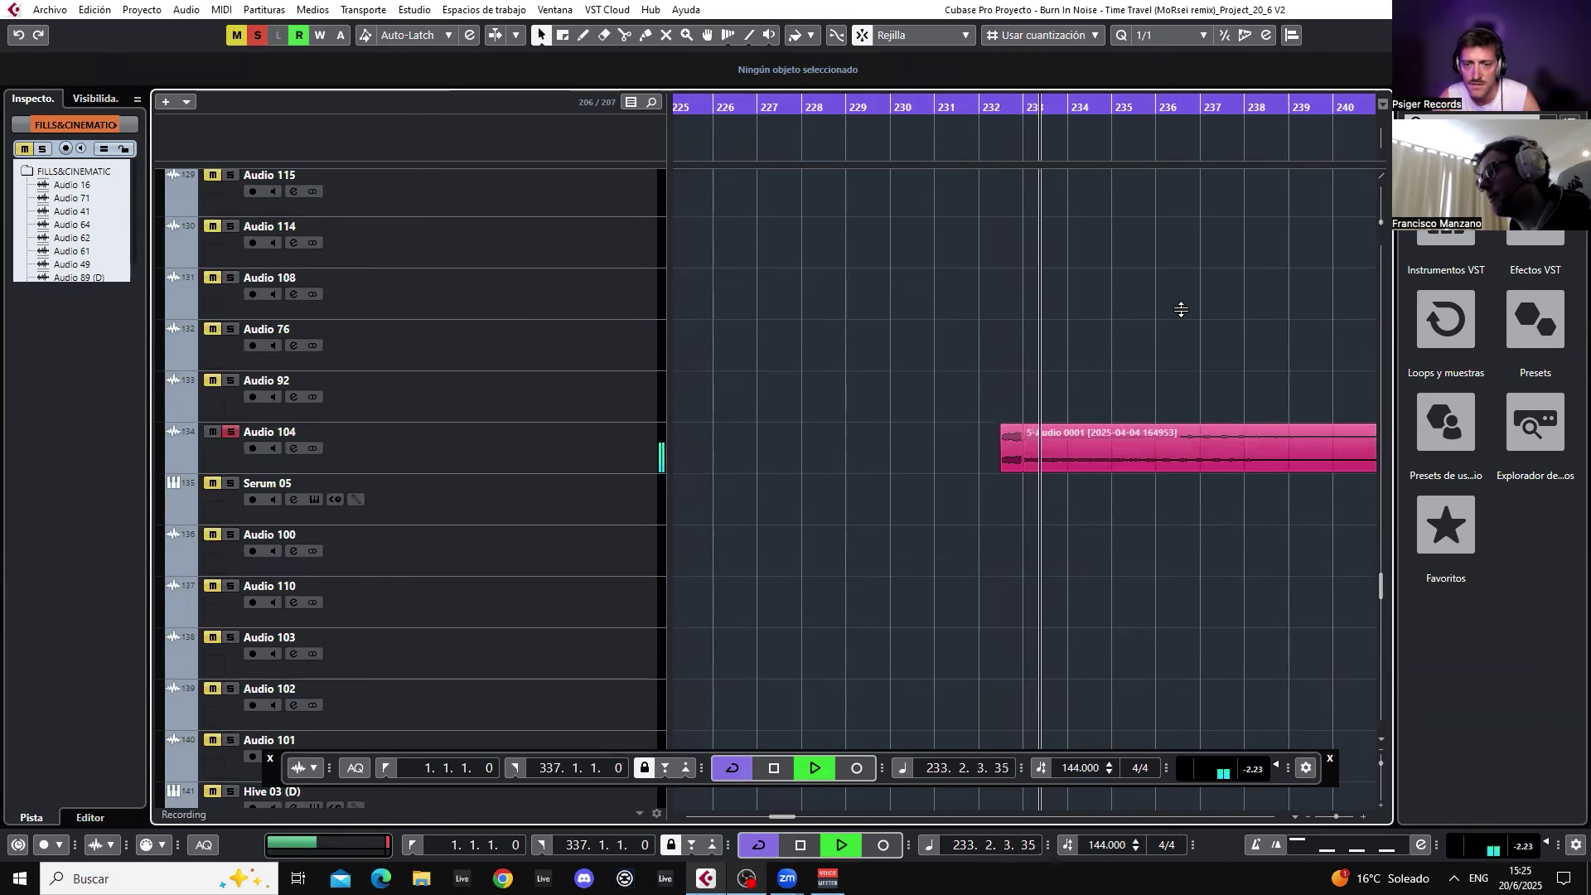
pyautogui.press('space')
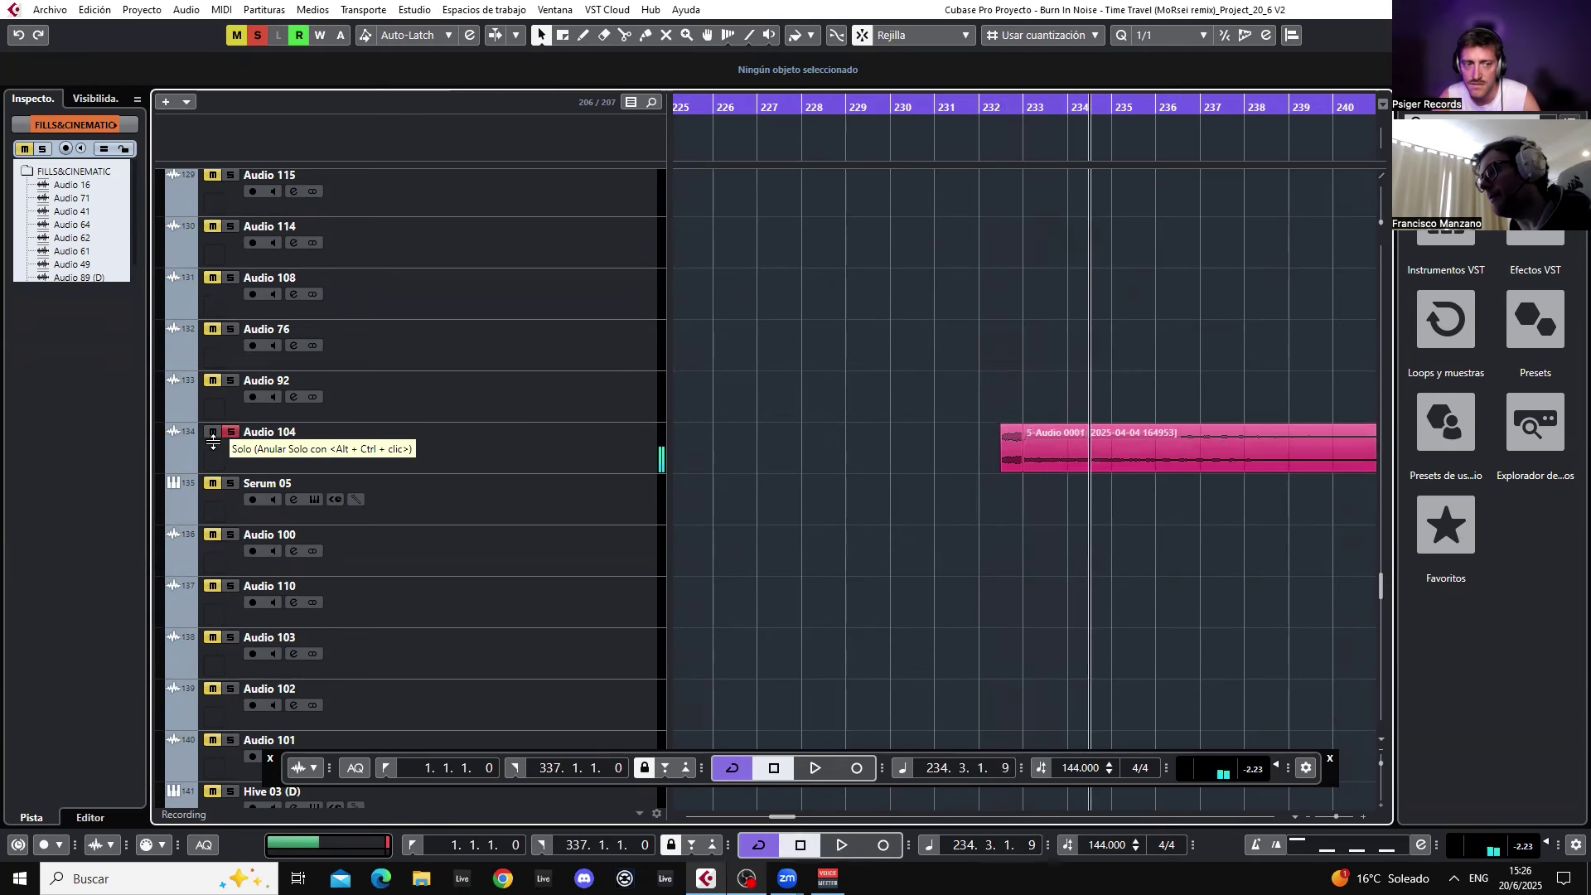
pyautogui.click(226, 434)
# - Play the full mix from just before bar 231 through bar 237 while looking over the tracks up to KICK
pyautogui.click(926, 106)
pyautogui.press('space')
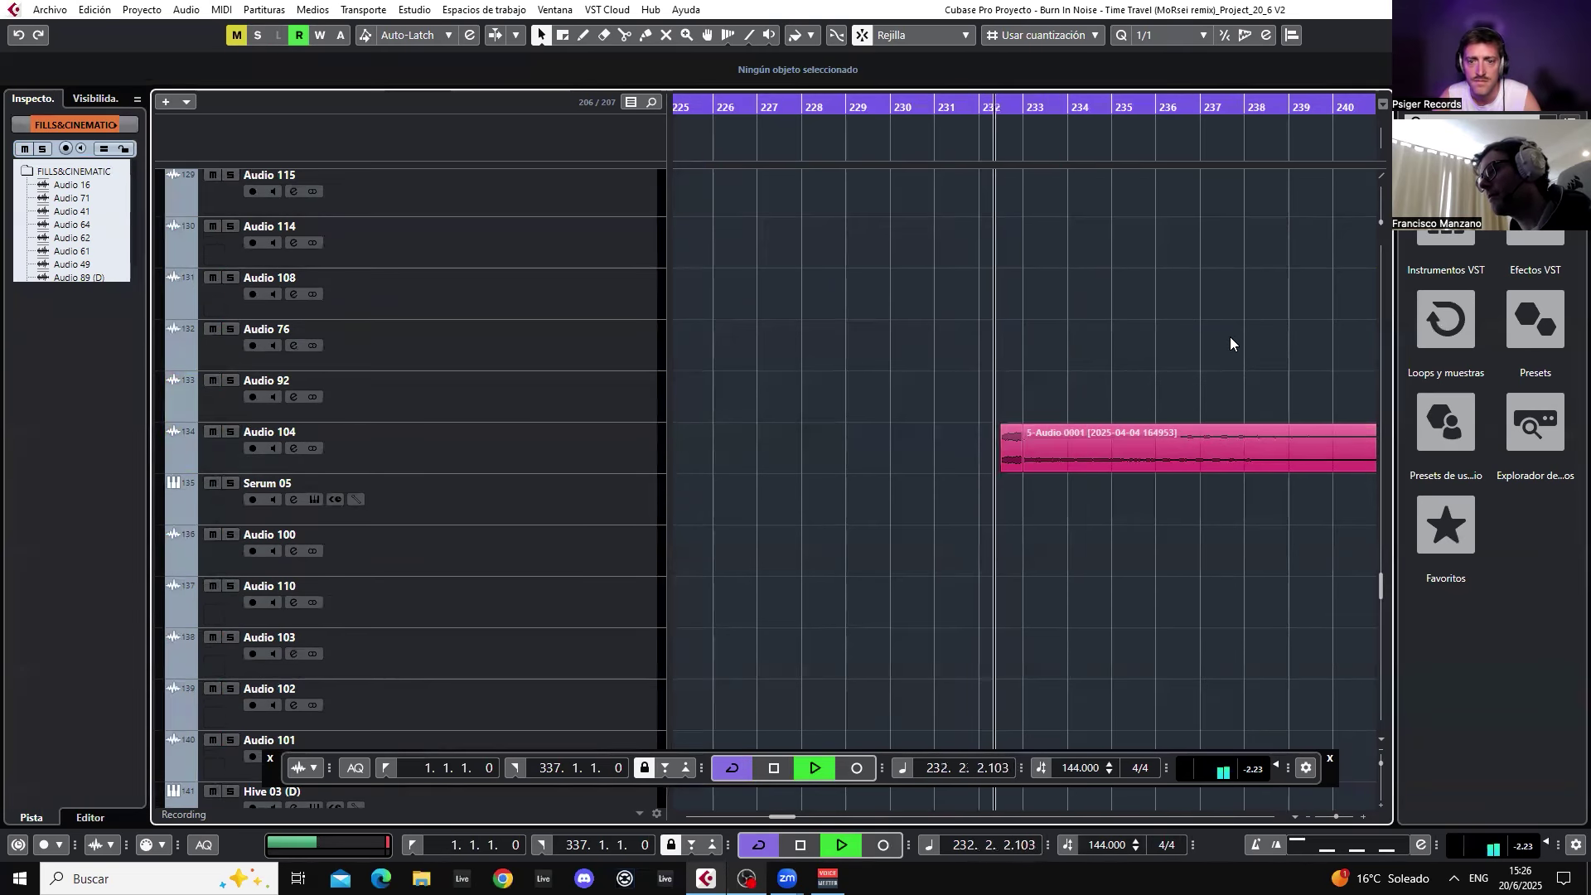
pyautogui.scroll(10, 1160, 365)
pyautogui.scroll(20, 1152, 394)
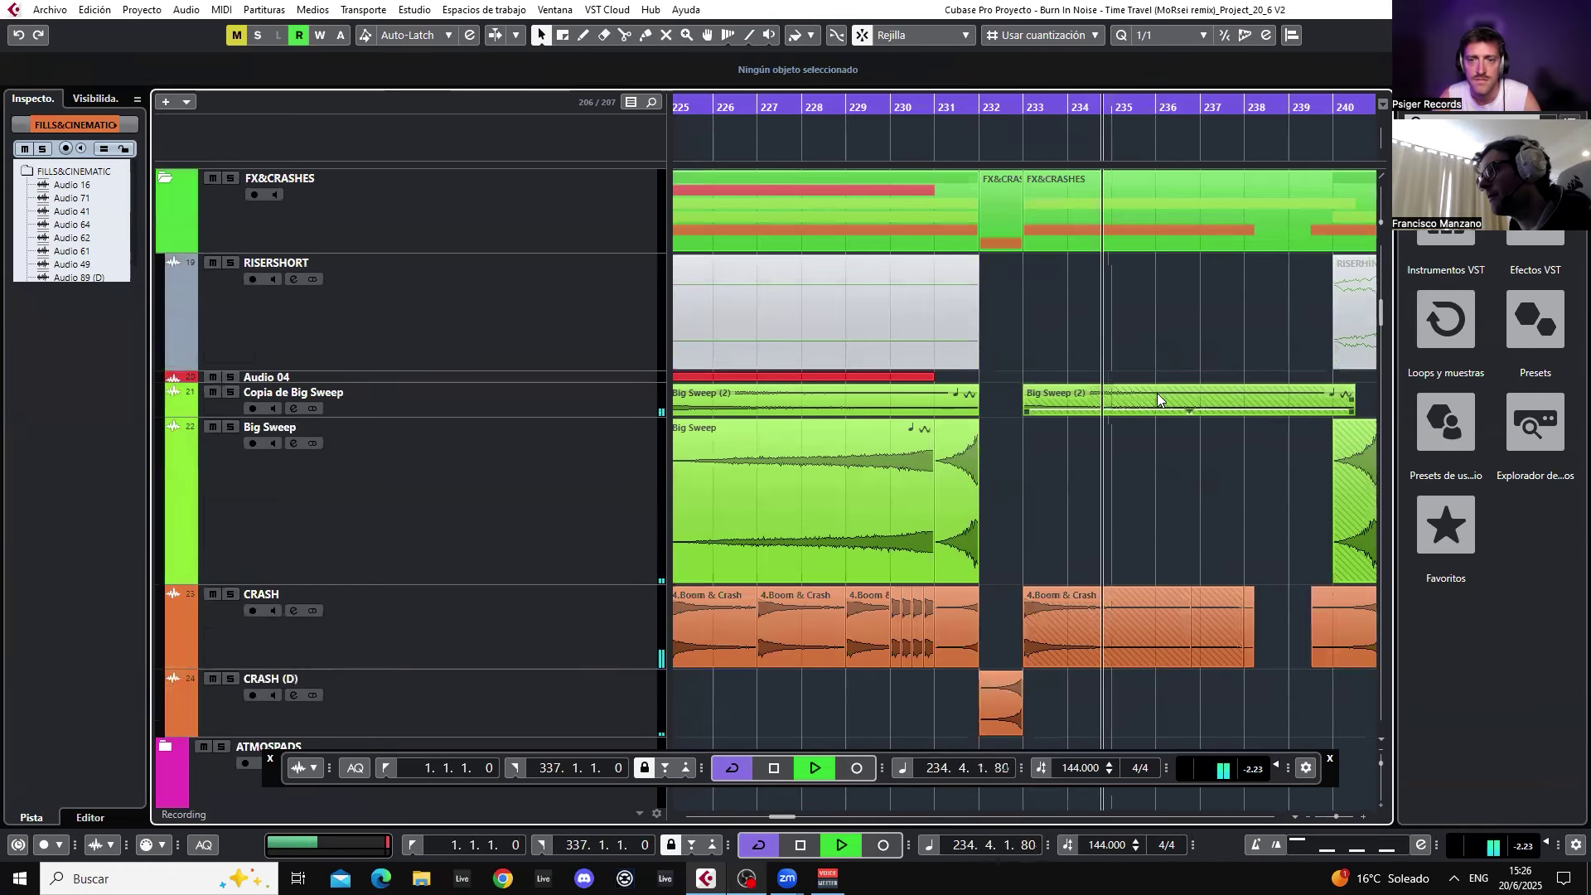
pyautogui.scroll(5, 1201, 439)
pyautogui.scroll(-10, 1248, 469)
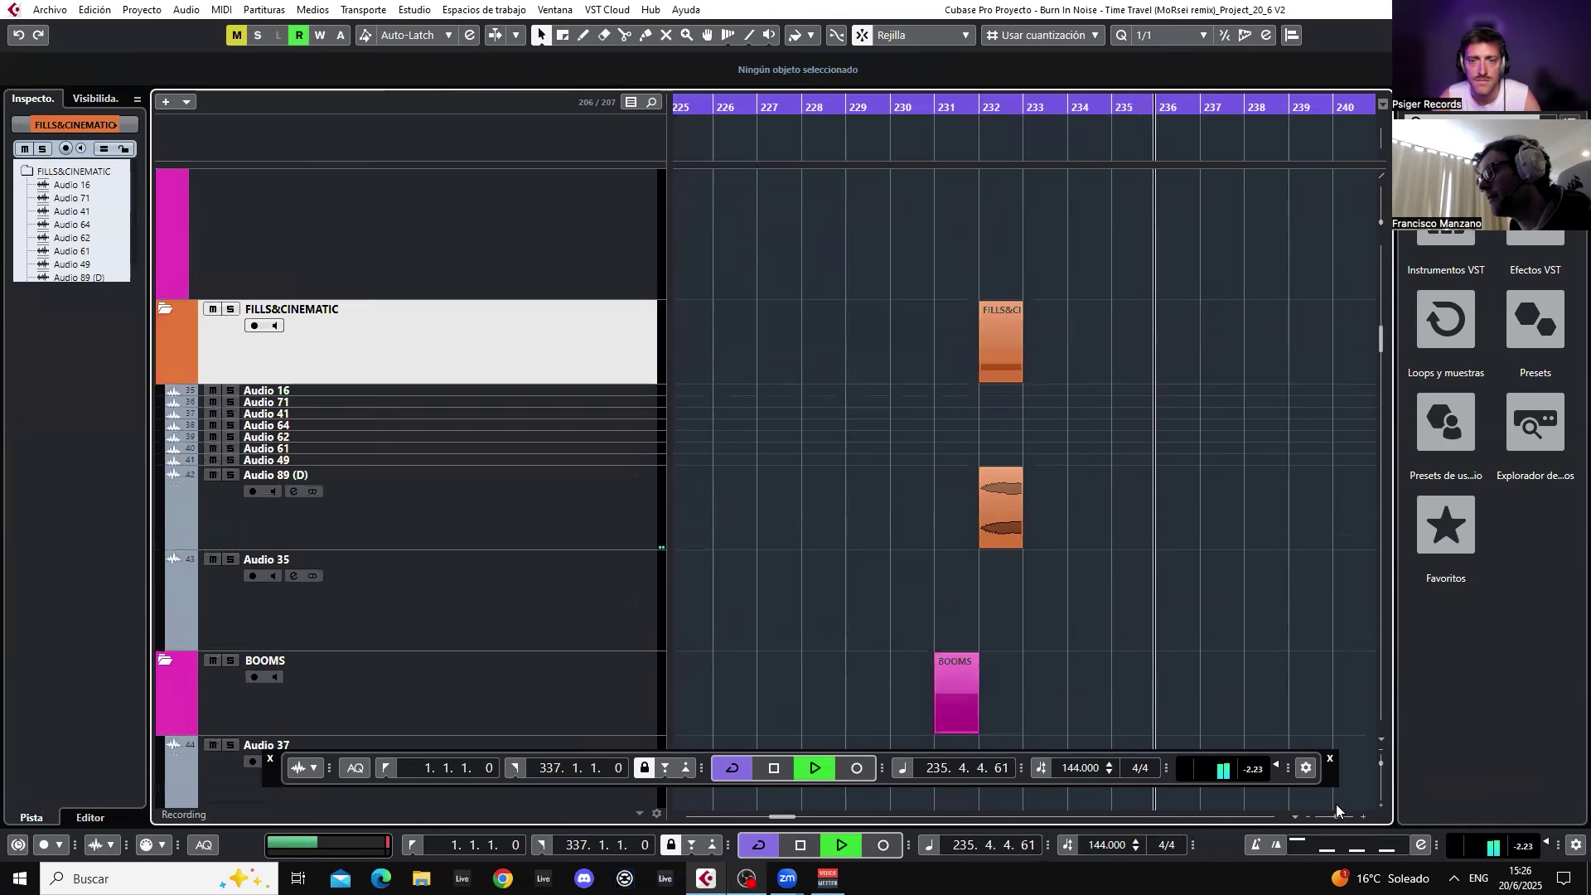
pyautogui.moveTo(1337, 816); pyautogui.dragTo(1331, 816)
pyautogui.scroll(15, 1183, 565)
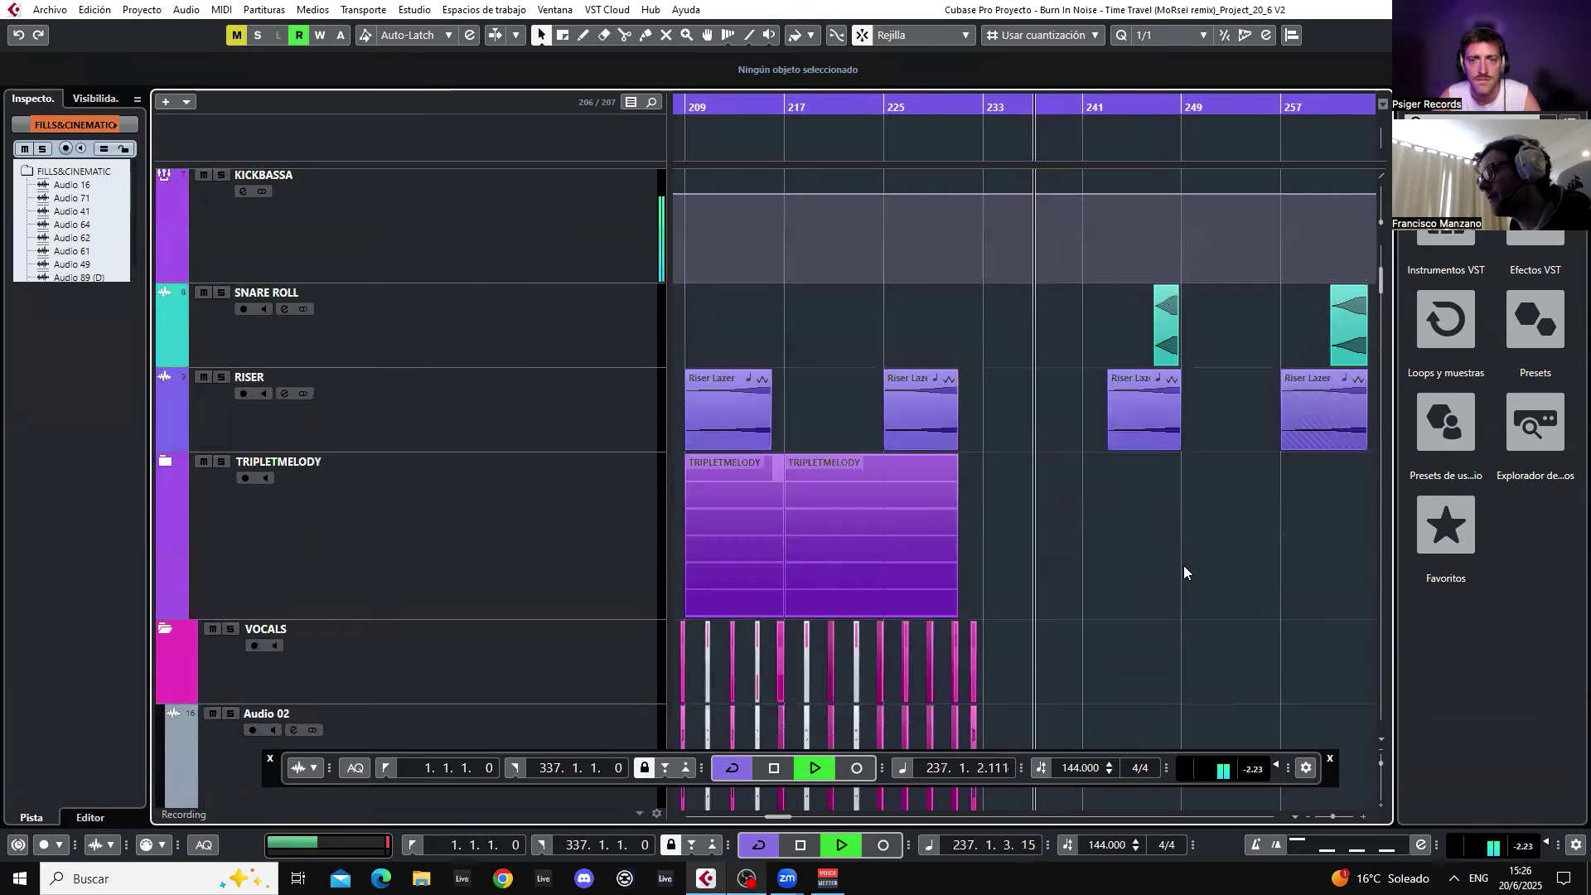
pyautogui.scroll(6, 1183, 565)
pyautogui.press('space')
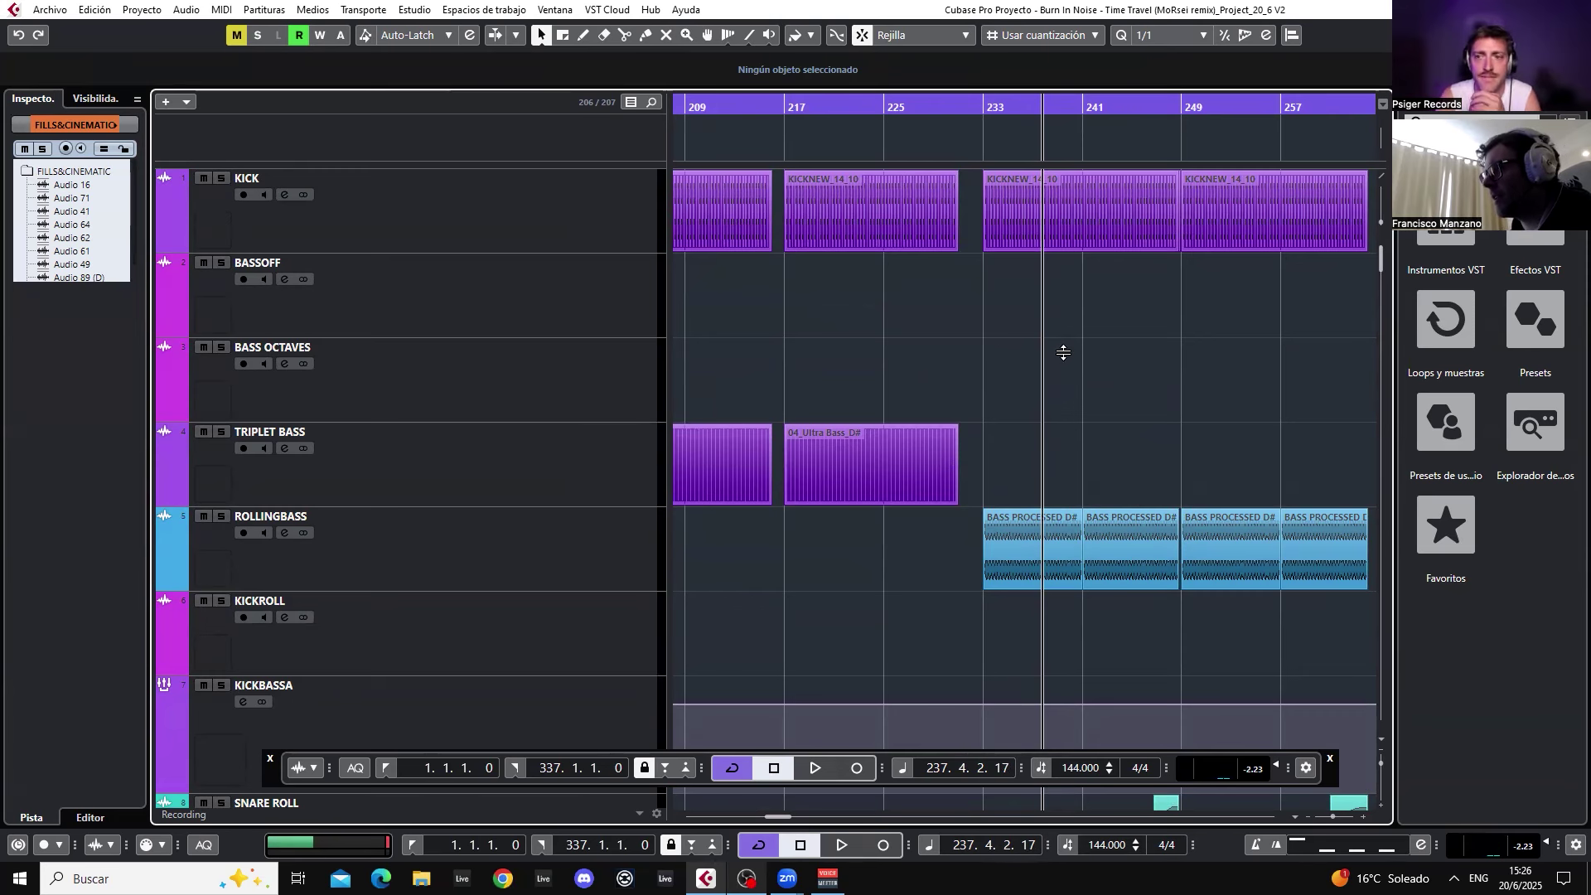
# - Go back to the earlier transition and play the full mix from just before bar 216
pyautogui.hscroll(-3, 1030, 356)
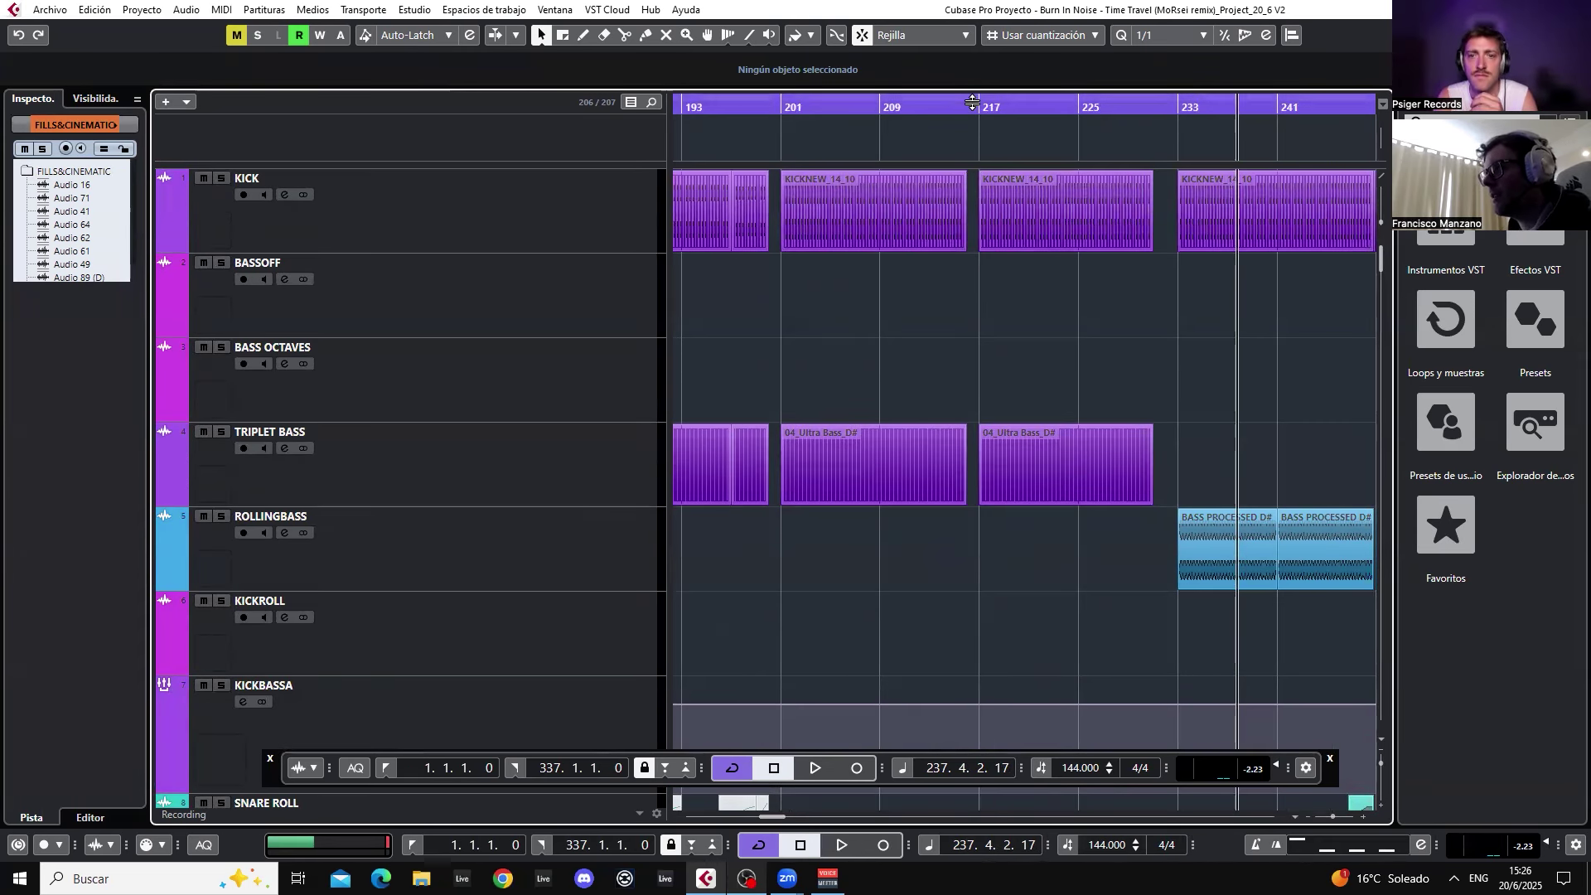
pyautogui.scroll(-3, 993, 291)
pyautogui.scroll(5, 993, 291)
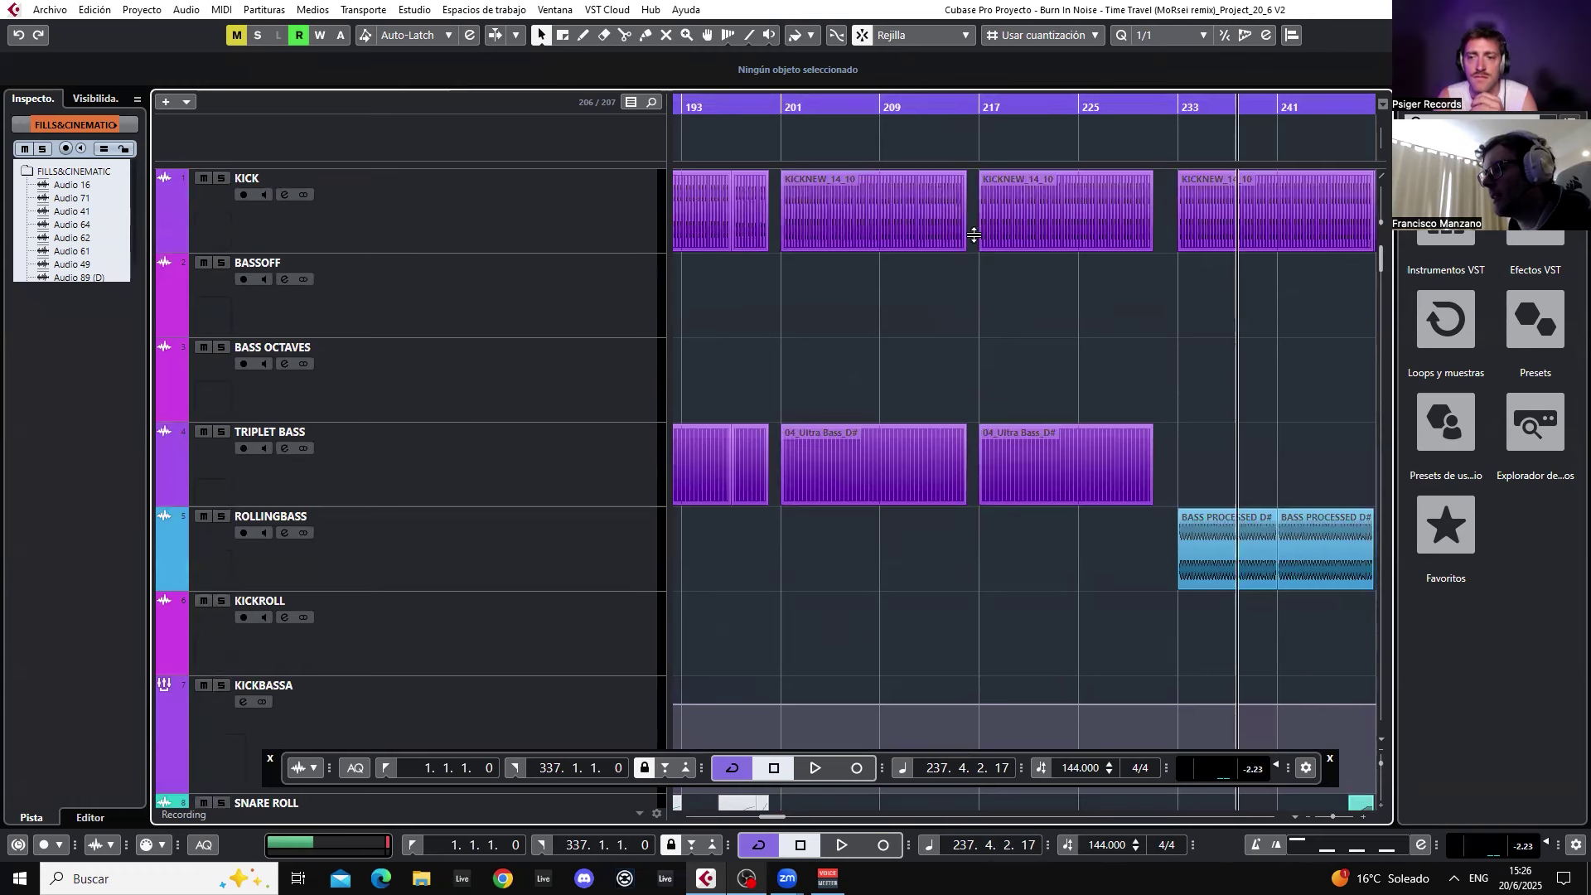
pyautogui.click(957, 106)
pyautogui.press('space')
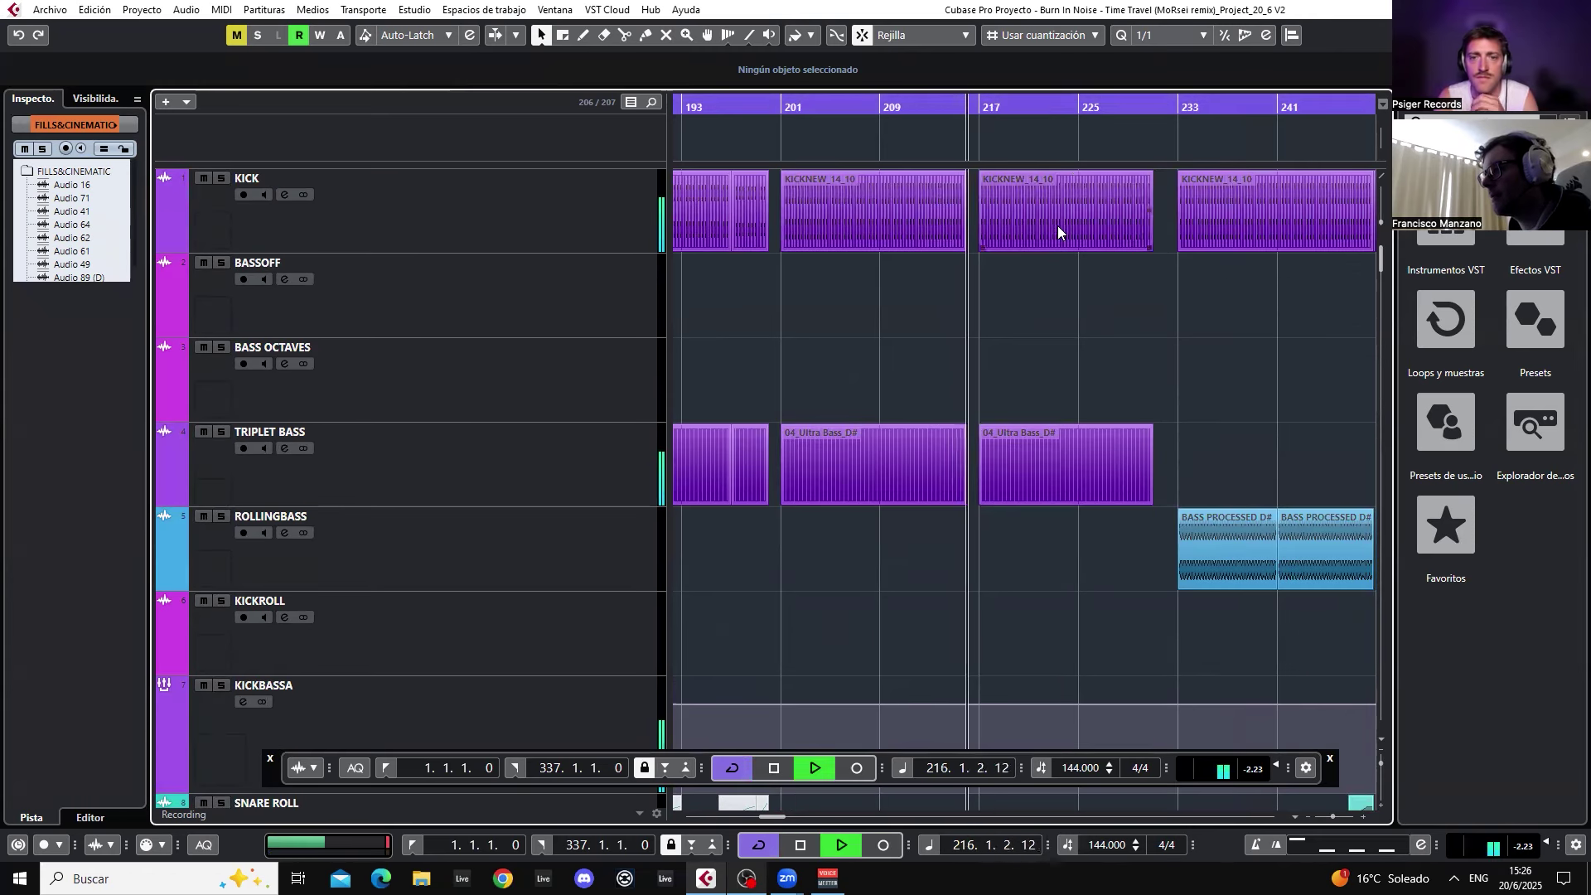
pyautogui.press('space')
# - Solo the Audio 35 track in FILLS&CINEMATIC and play its drum fill from bar 216 to 217
pyautogui.moveTo(953, 111); pyautogui.dragTo(1054, 312)
pyautogui.scroll(-10, 1051, 313)
pyautogui.click(1021, 107)
pyautogui.moveTo(1145, 464); pyautogui.dragTo(1030, 489)
pyautogui.scroll(-8, 947, 433)
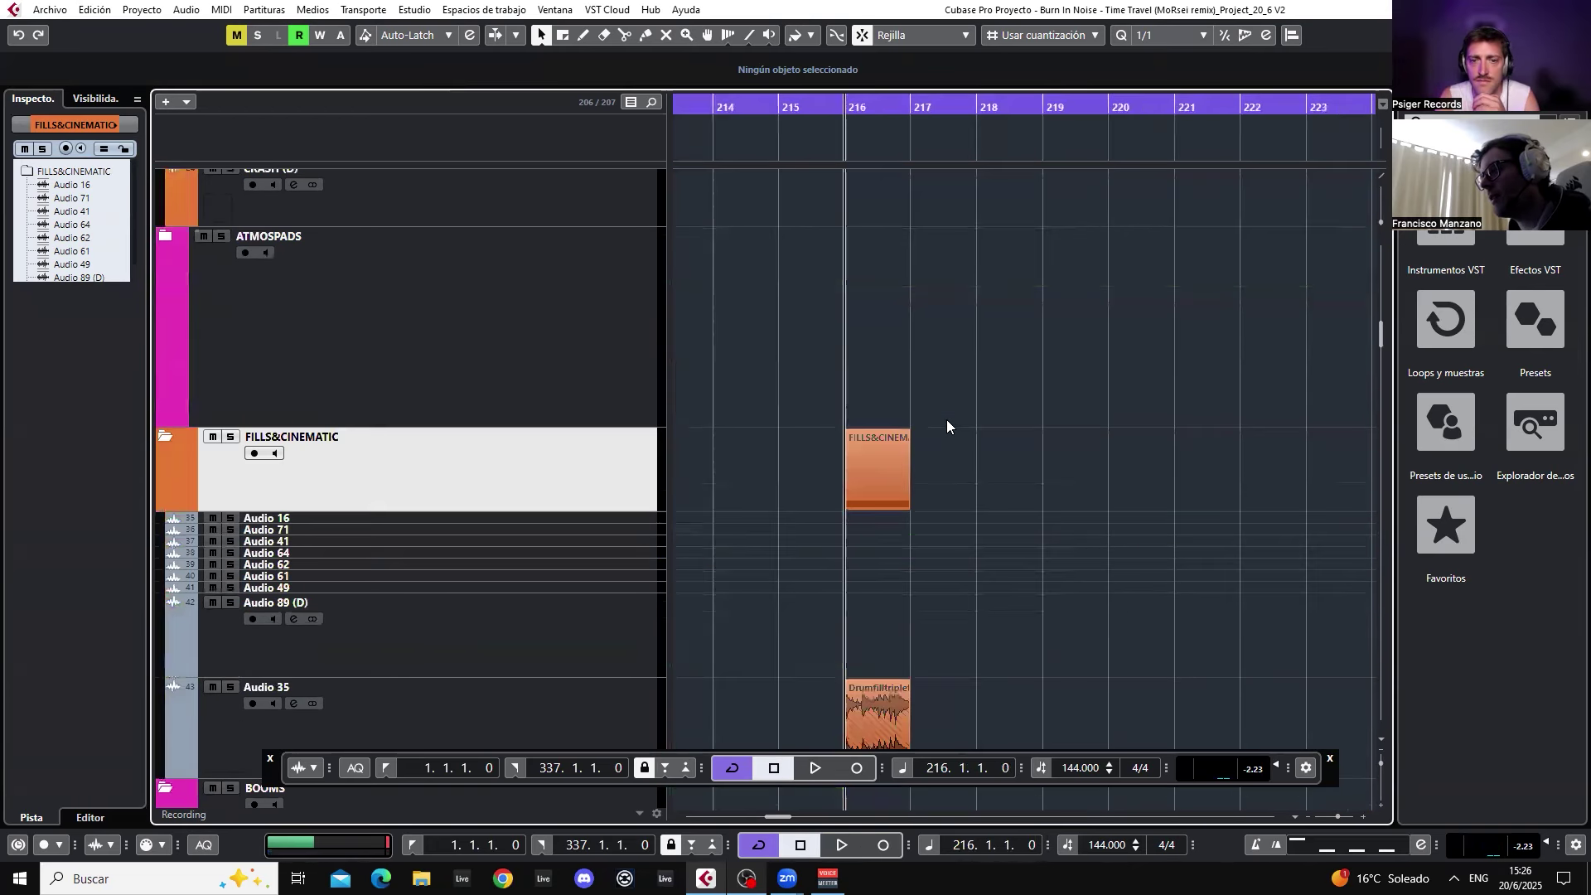
pyautogui.scroll(-1, 555, 439)
pyautogui.scroll(1, 240, 557)
pyautogui.click(230, 560)
pyautogui.press('space')
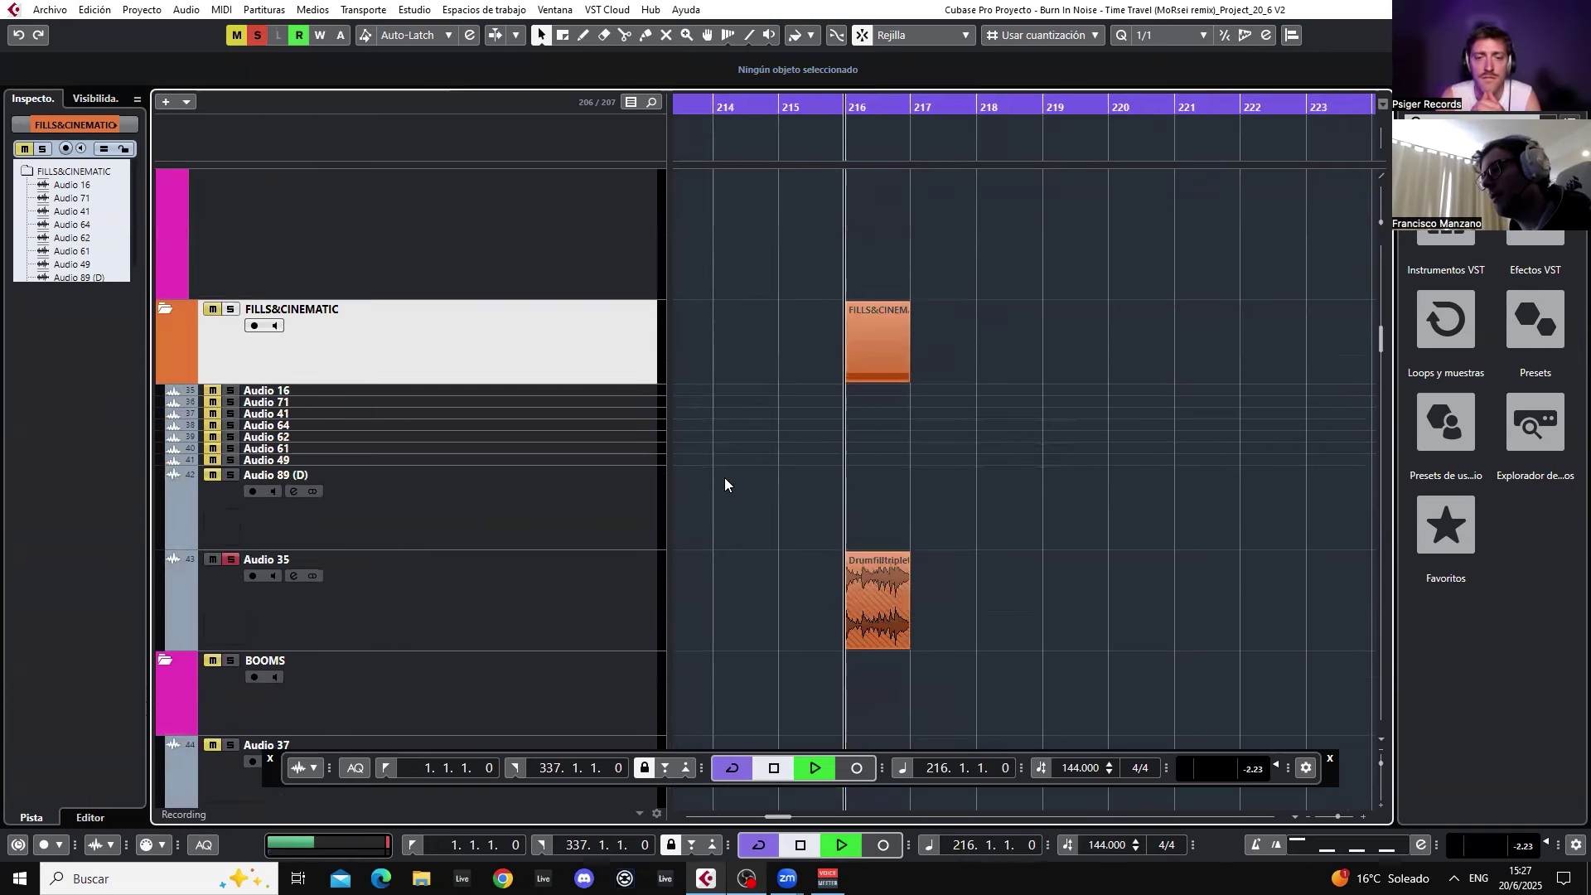
pyautogui.press('space')
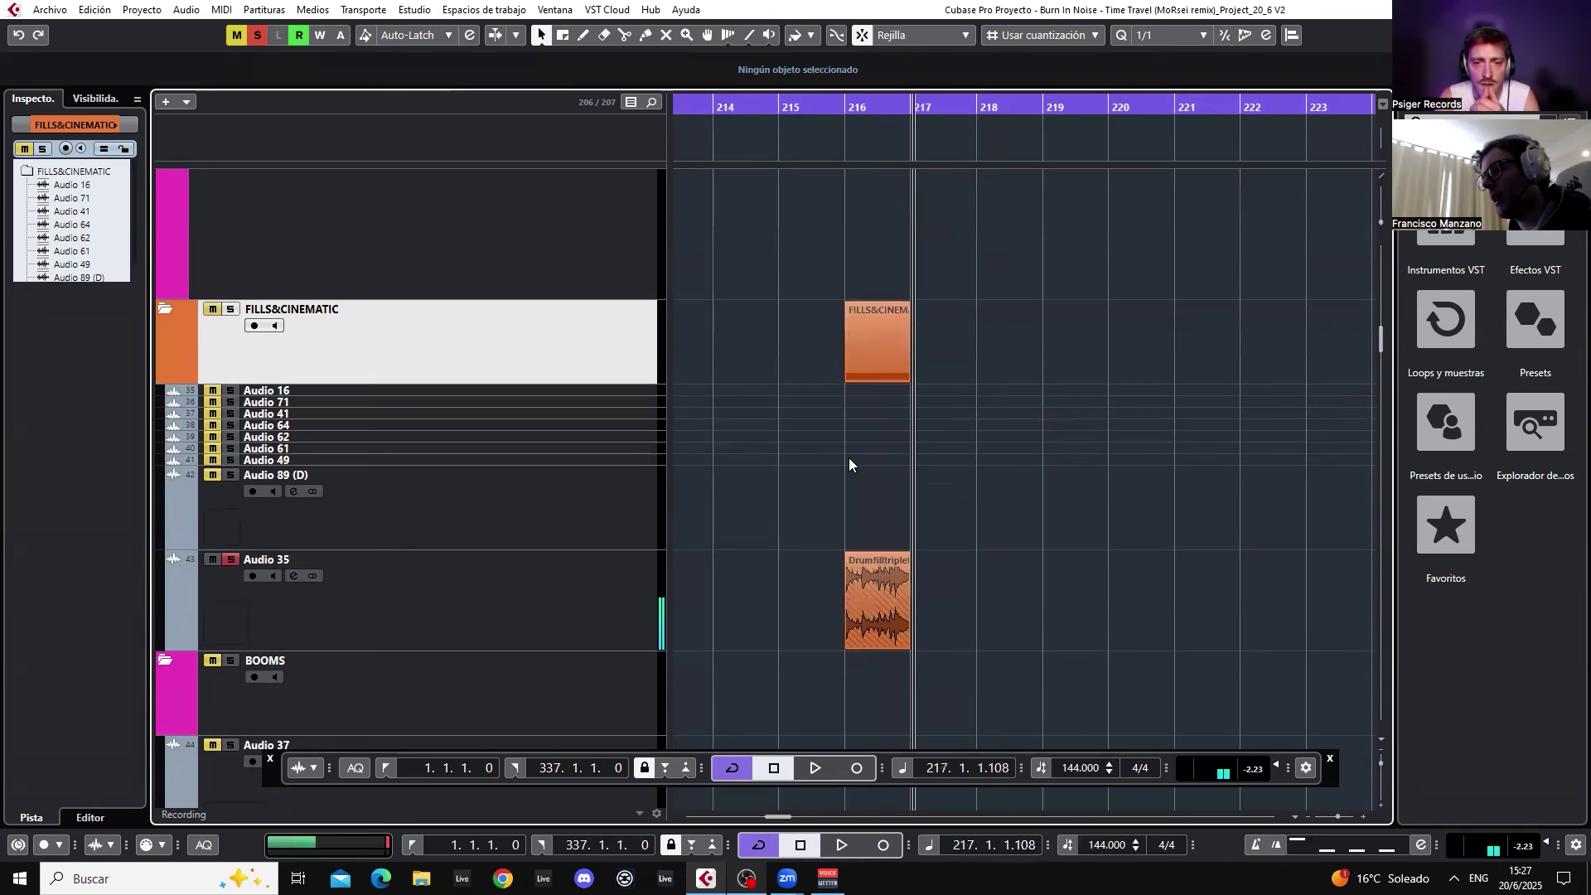
# - Solo the Diva(x64) 04 track in the synths and play its part from just before bar 216
pyautogui.scroll(-5, 848, 457)
pyautogui.scroll(-10, 851, 456)
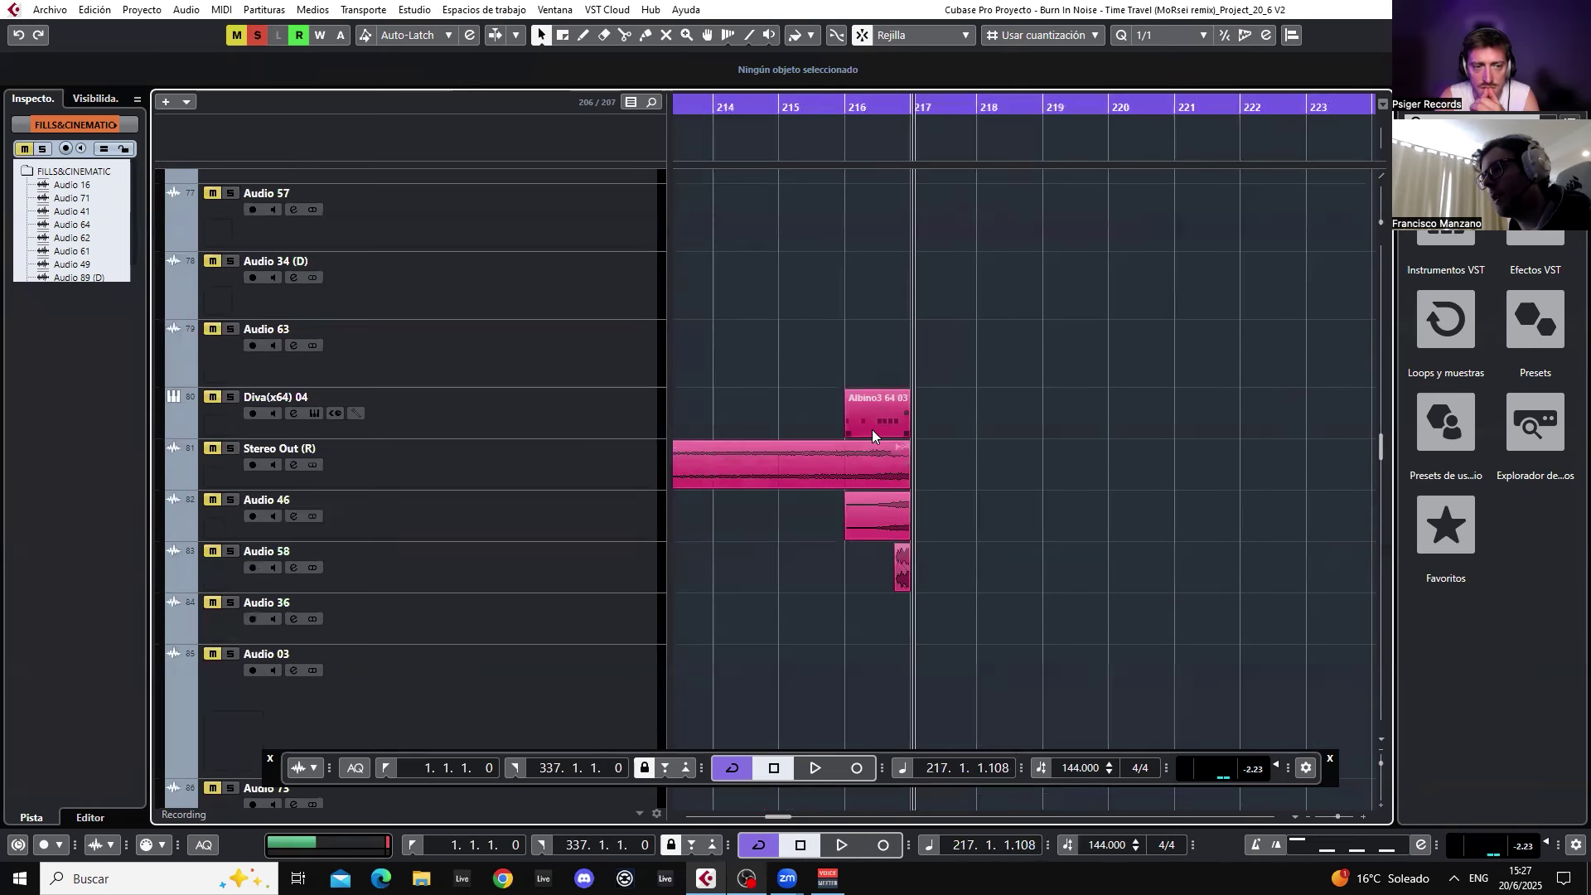
pyautogui.click(229, 398)
pyautogui.scroll(1, 836, 172)
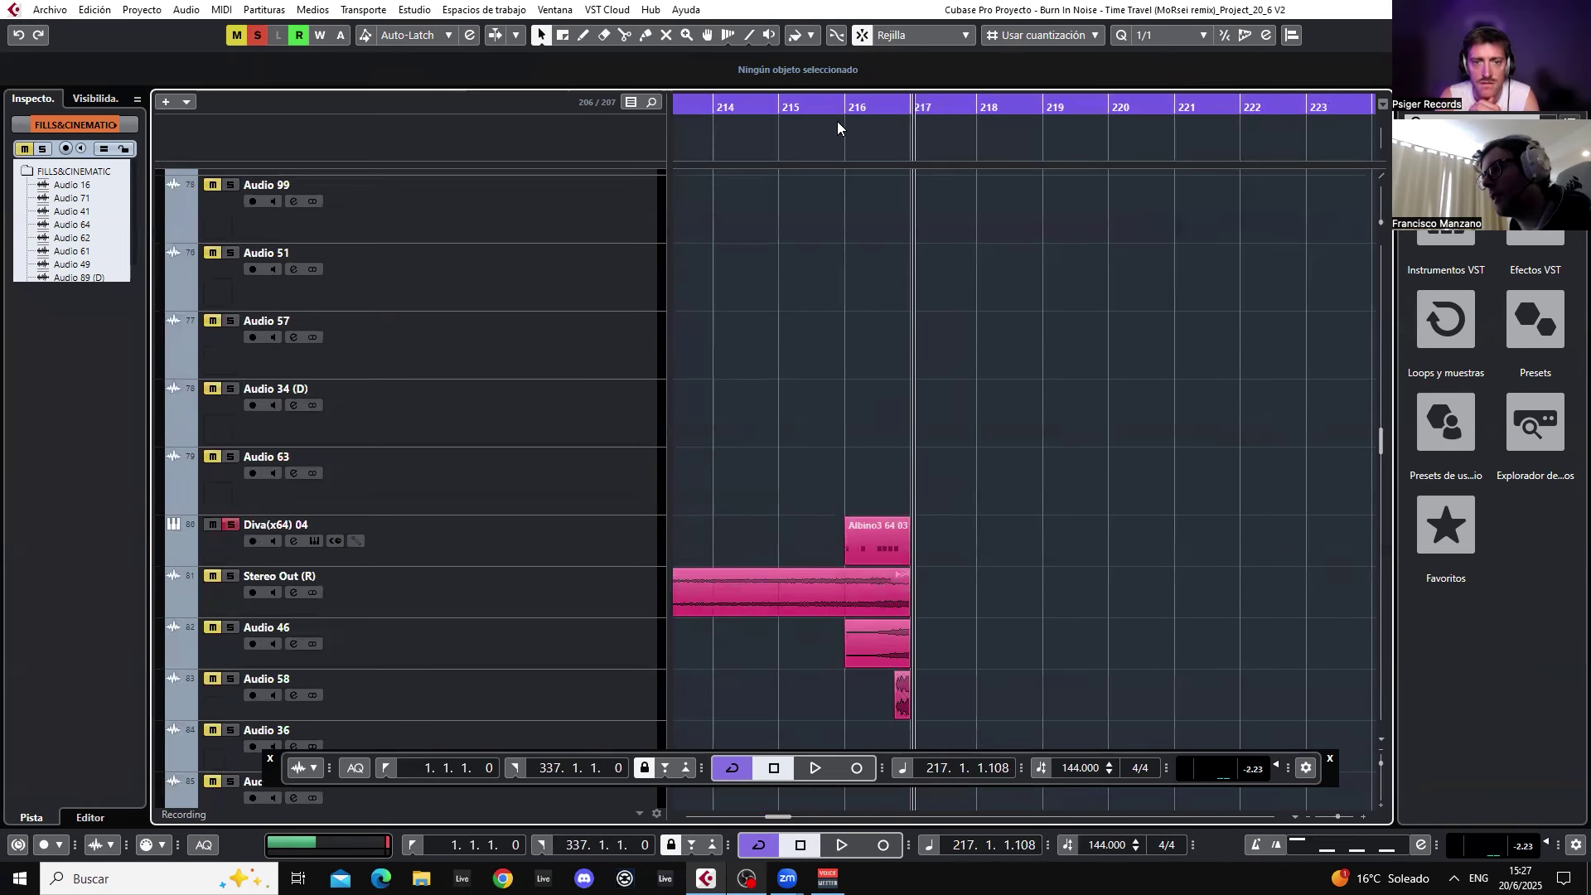
pyautogui.click(840, 112)
pyautogui.press('space')
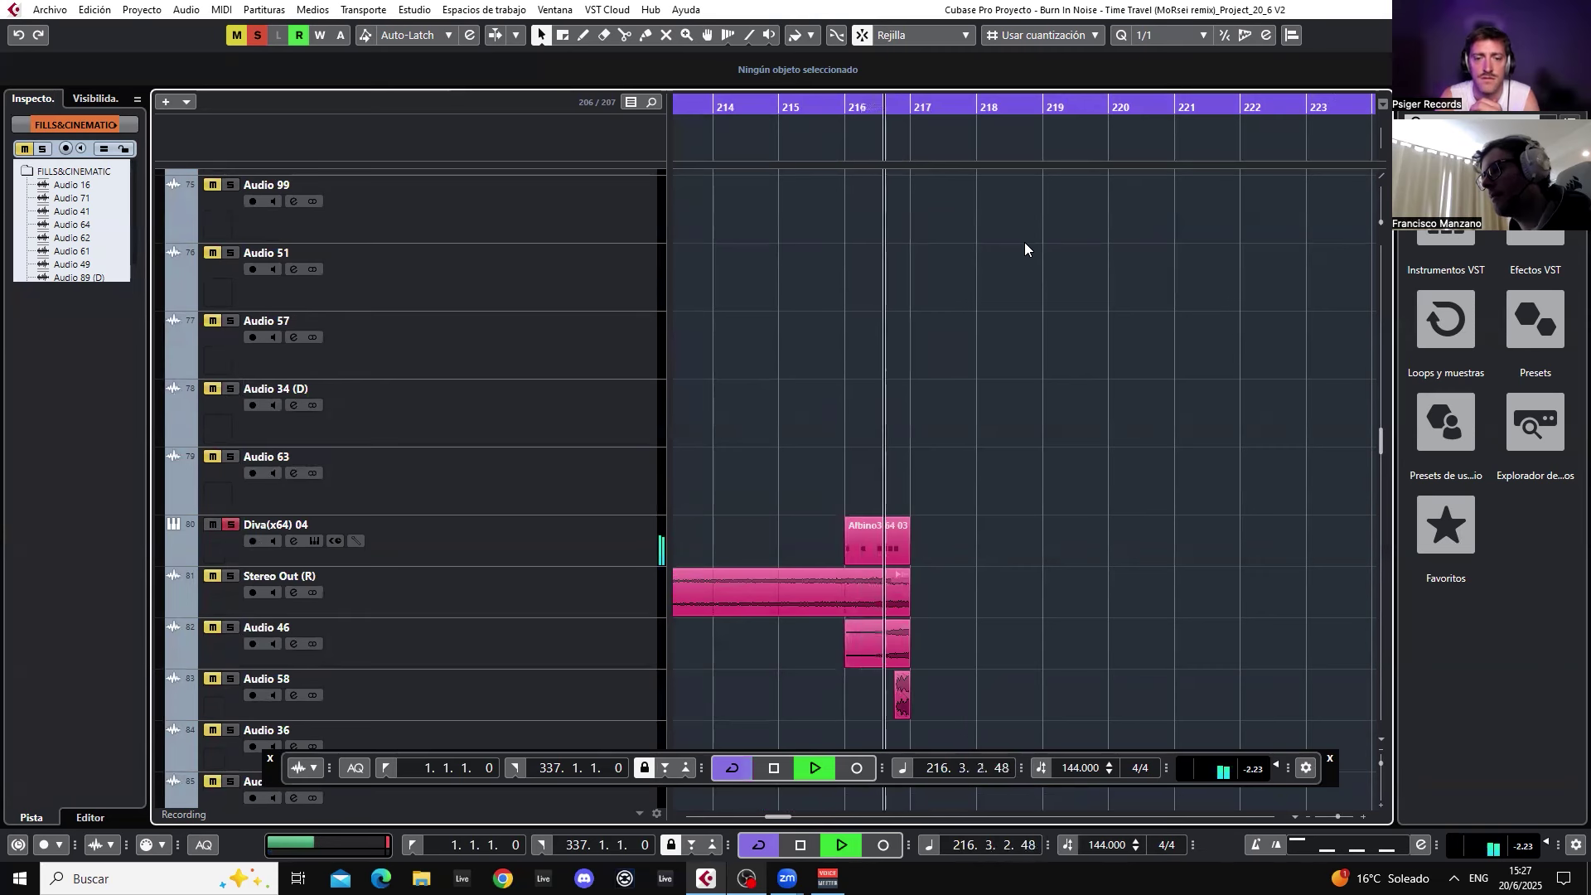
# - Enlarge the Diva(x64) 04 track around bar 216 and set the quantize grid to 1/8 Tresillo
pyautogui.moveTo(837, 109); pyautogui.dragTo(803, 229)
pyautogui.click(592, 561)
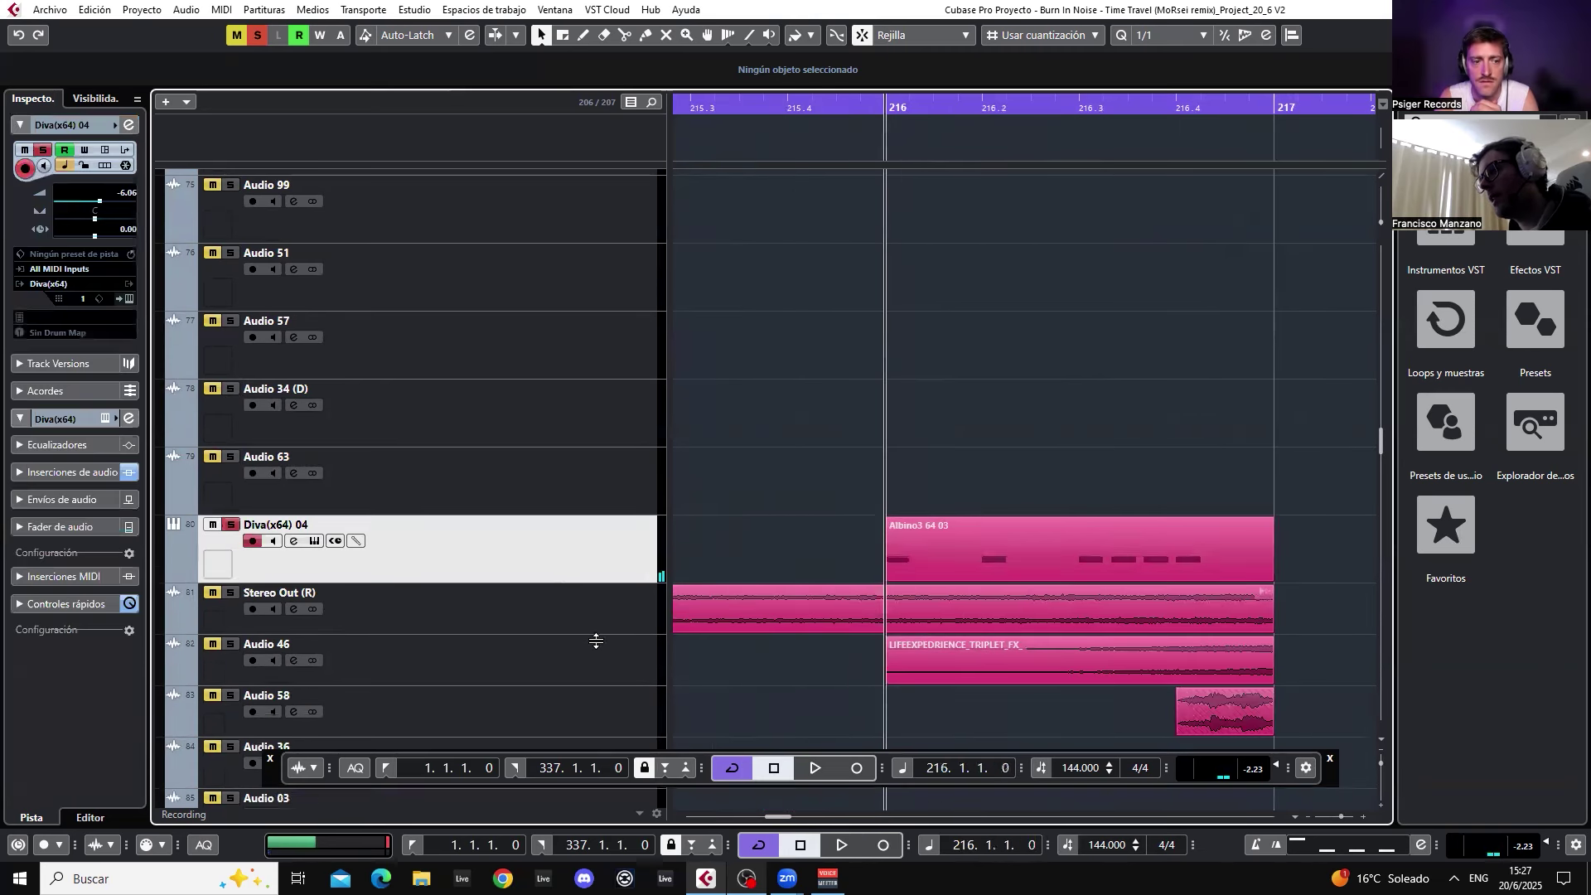
pyautogui.click(1171, 38)
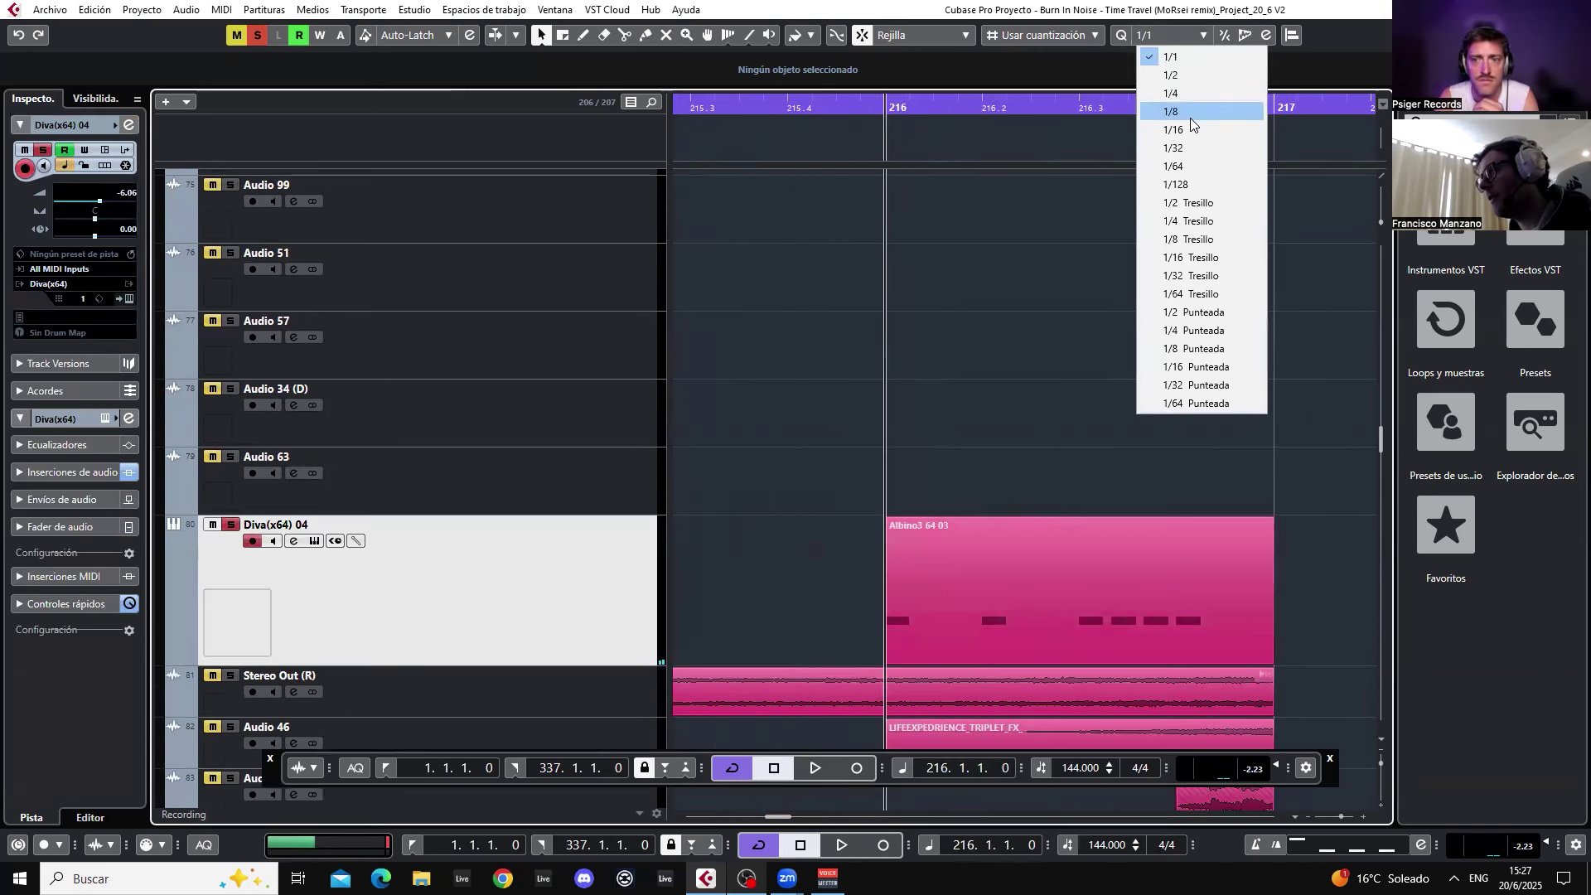
pyautogui.click(1190, 118)
# - Play the soloed Diva(x64) 04 notes against the triplet grid from just before bar 216, and stop playback
pyautogui.press('space')
pyautogui.moveTo(846, 107); pyautogui.dragTo(853, 80)
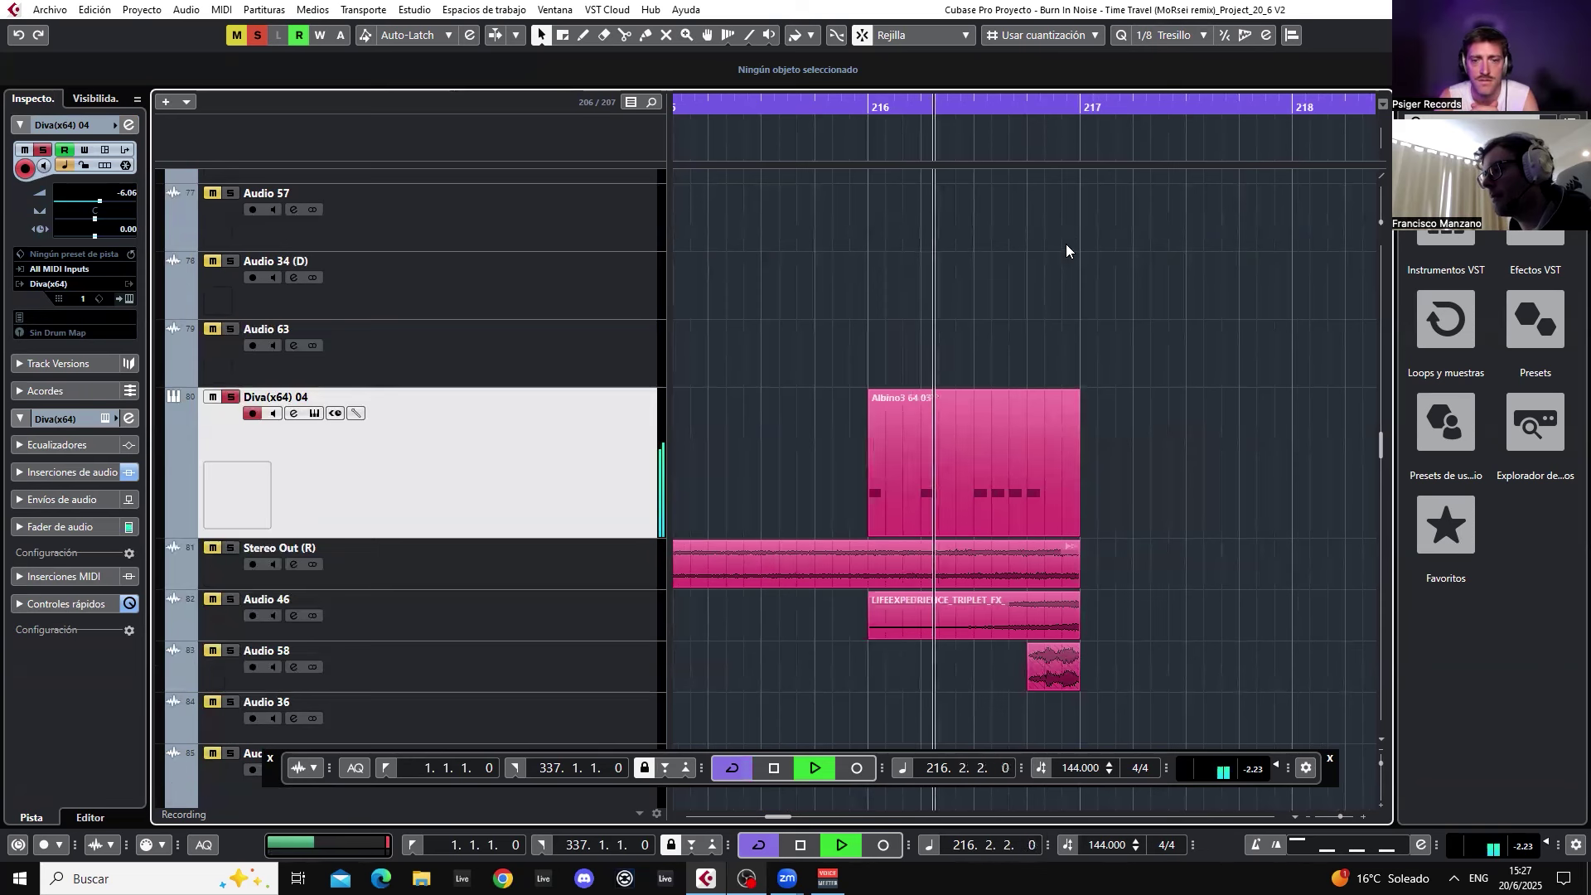
pyautogui.press('space')
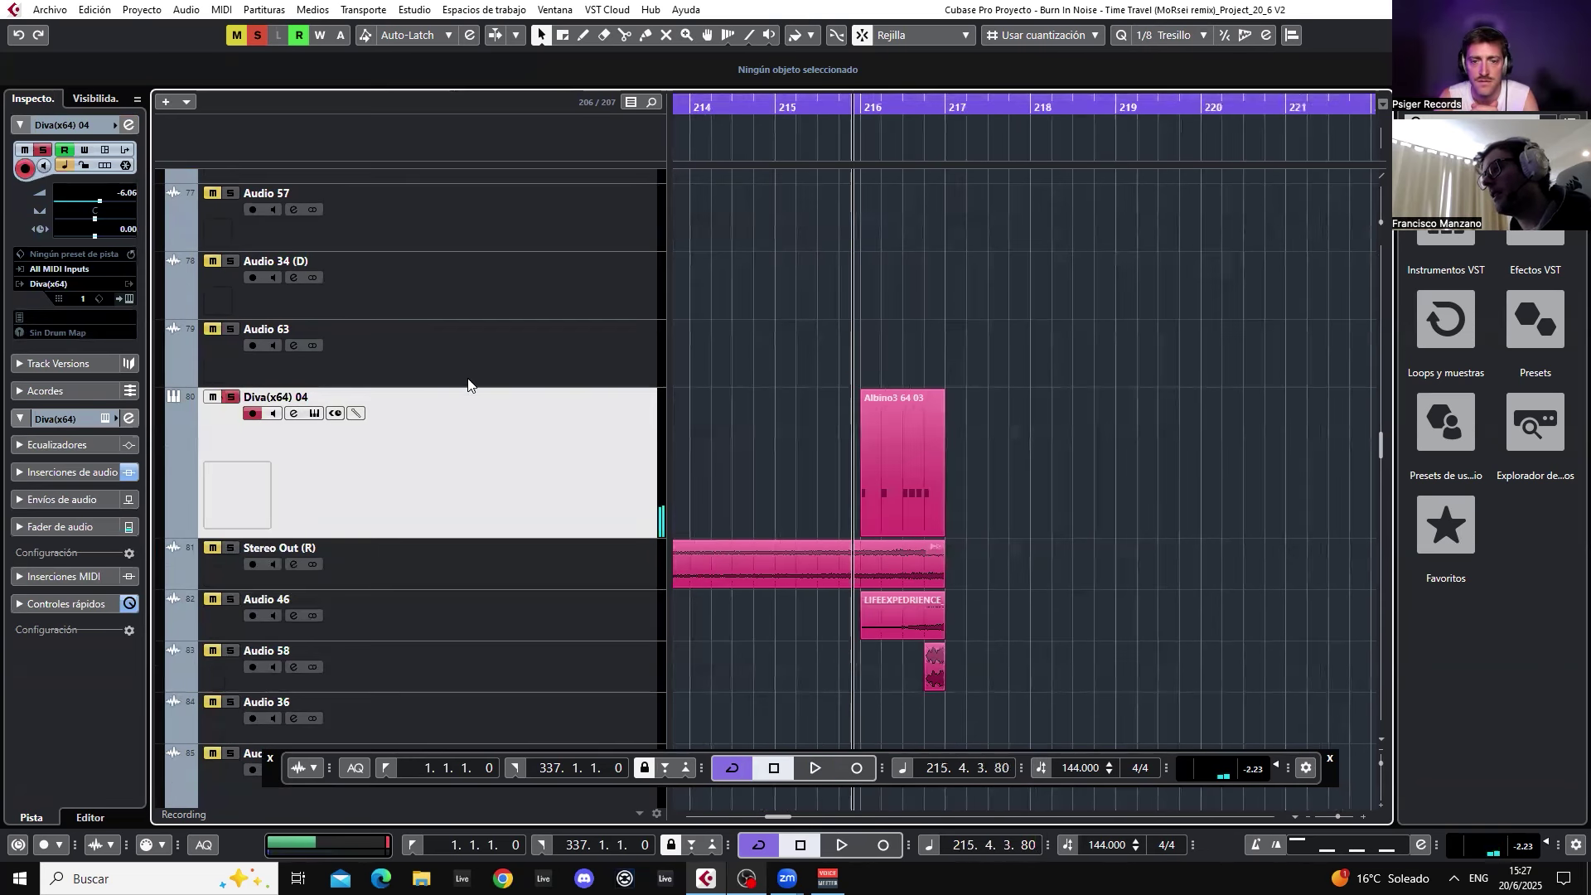
# - Release the active solos, play the full mix through bar 216, and return the playhead to bar 216
pyautogui.click(231, 398)
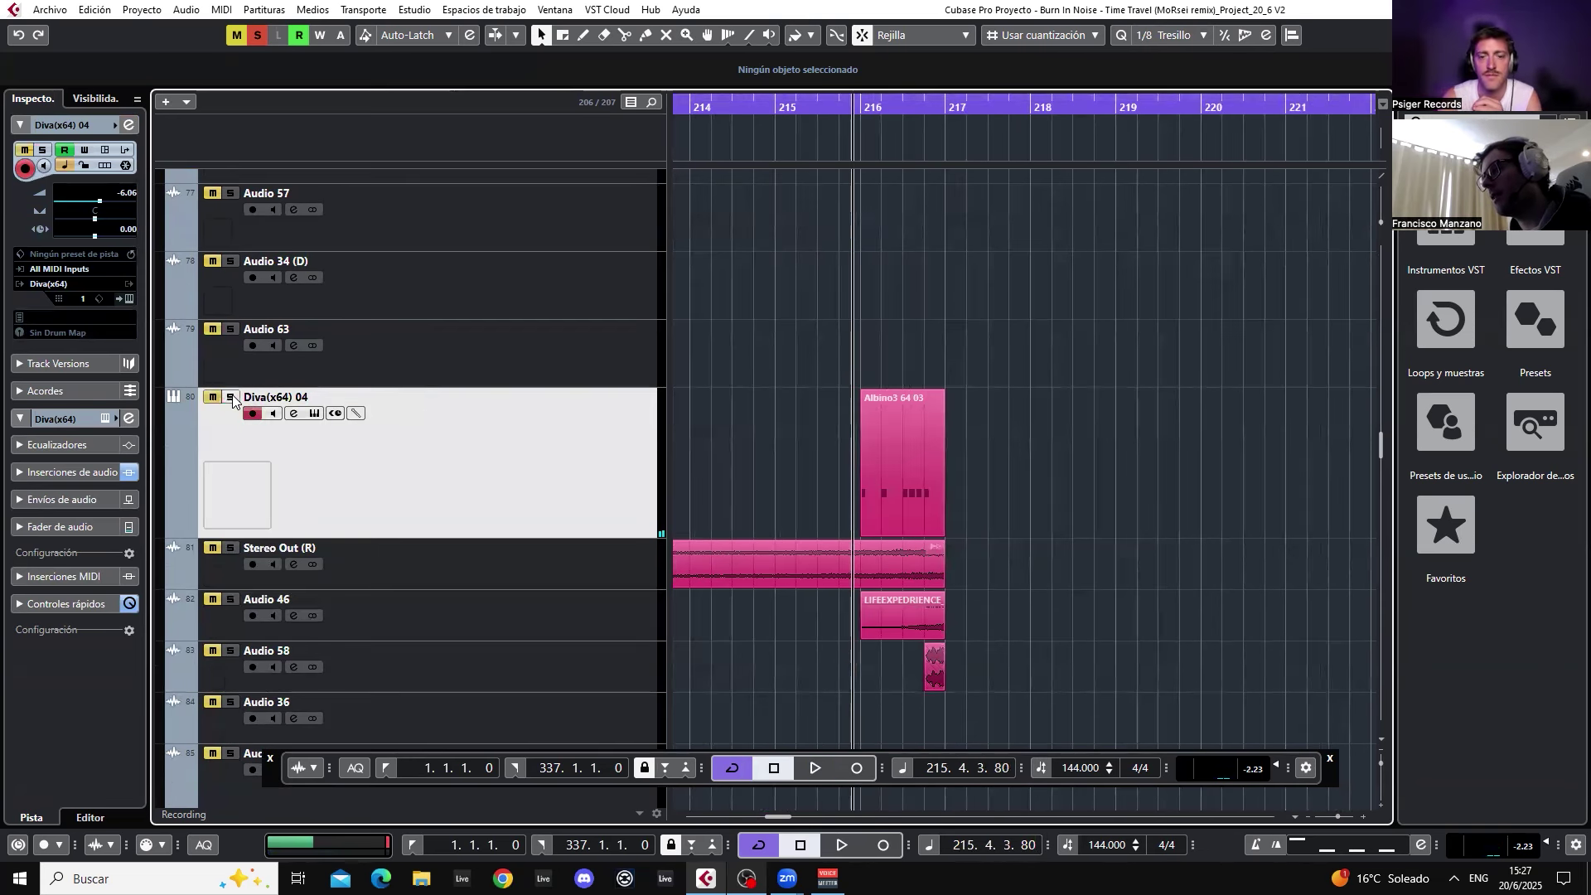
pyautogui.click(920, 296)
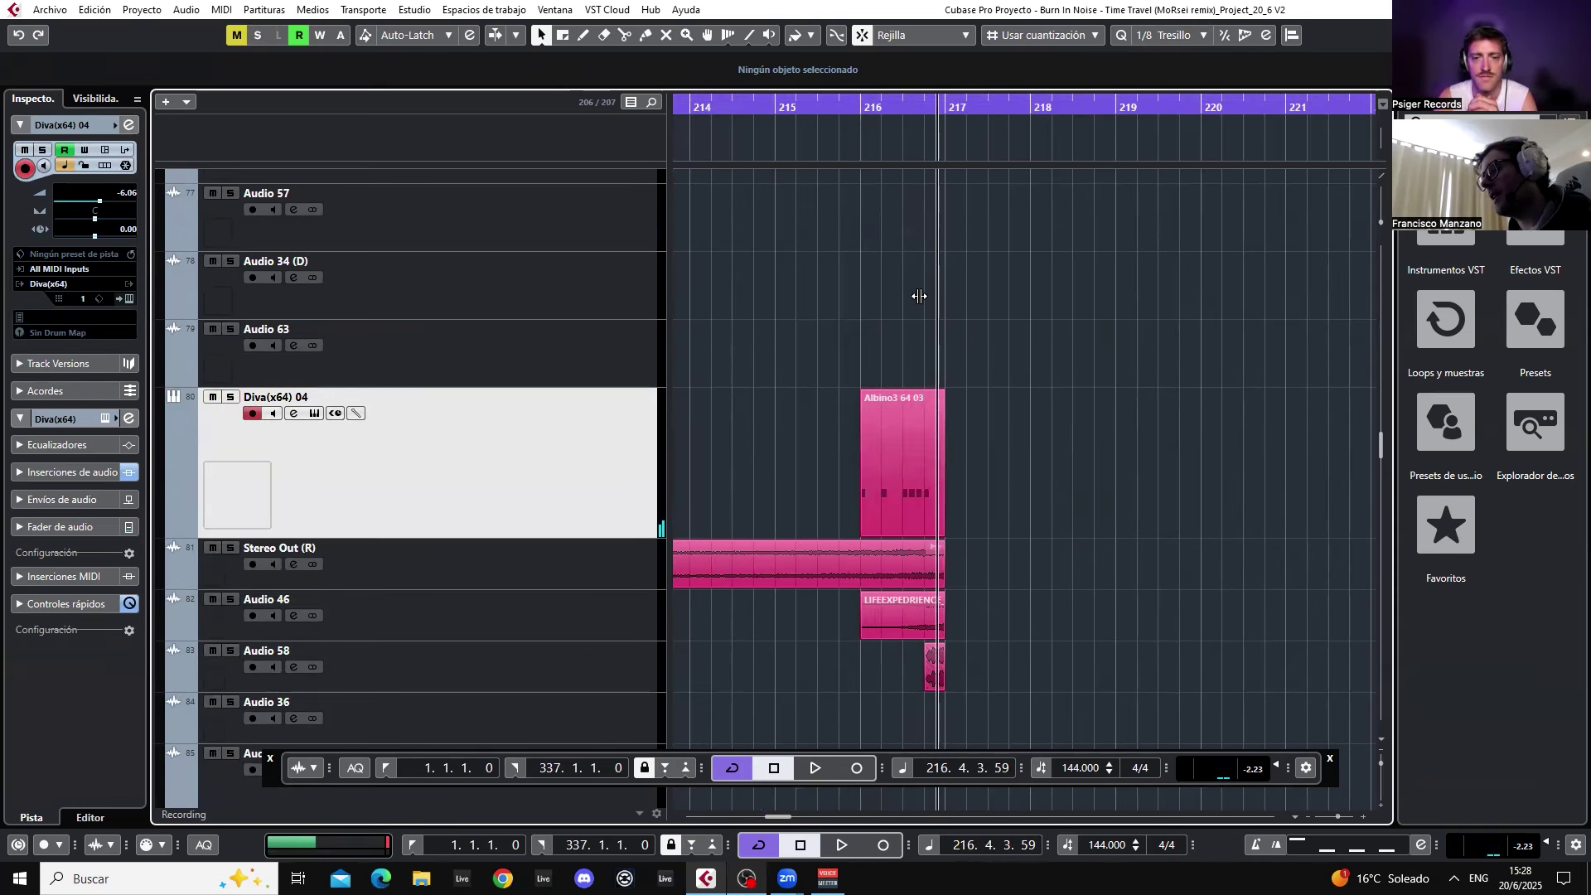
pyautogui.click(858, 101)
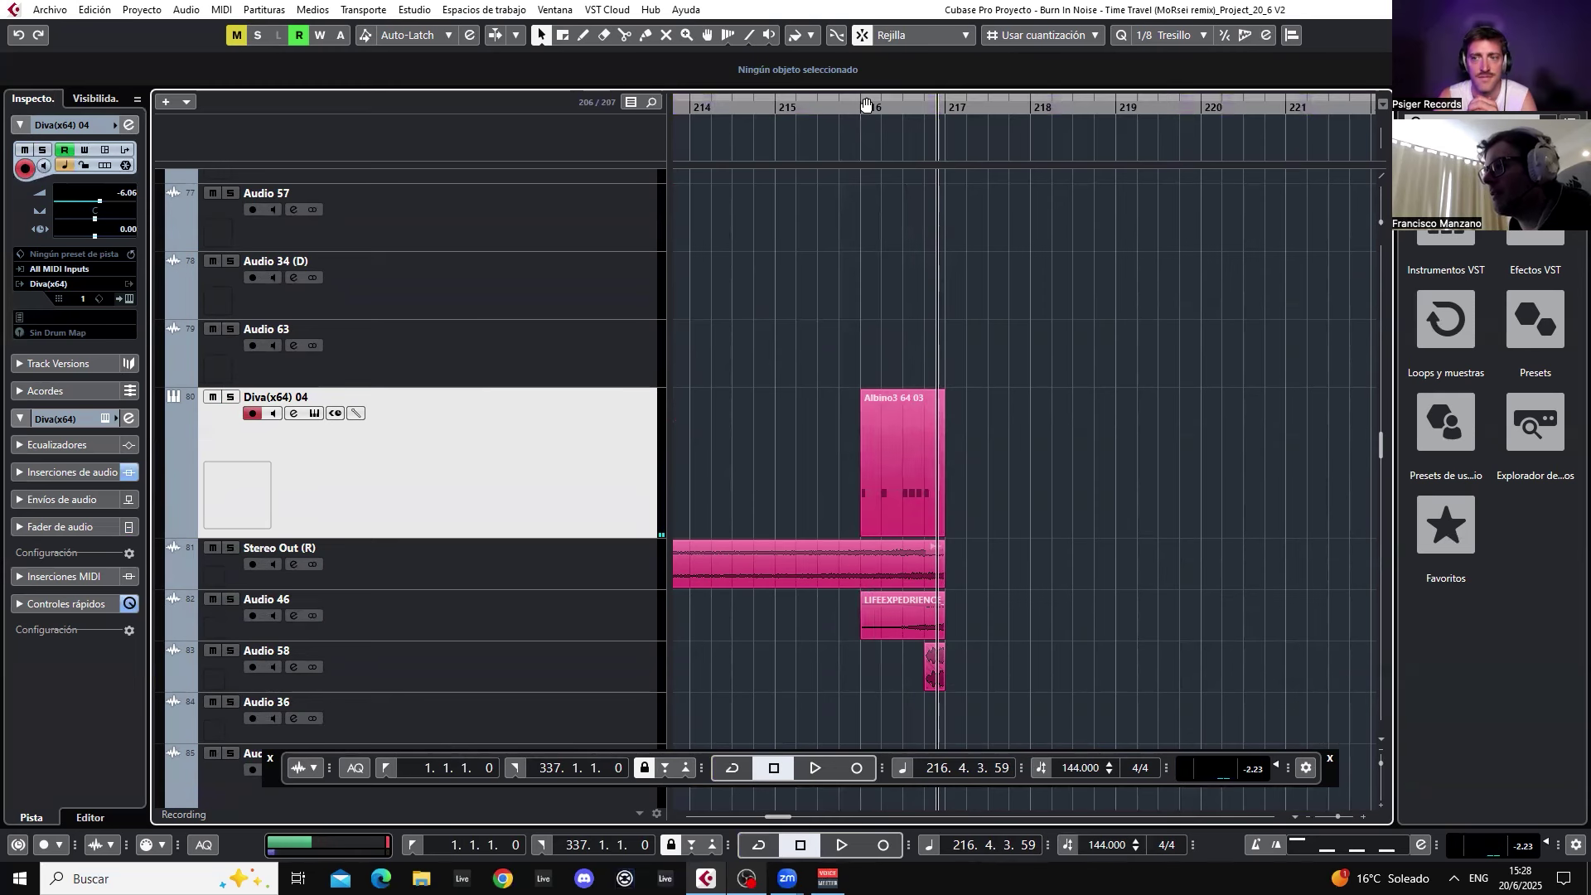
pyautogui.moveTo(857, 107)
pyautogui.mouseDown()
pyautogui.moveTo(854, 140)
pyautogui.moveTo(854, 116)
pyautogui.mouseUp()
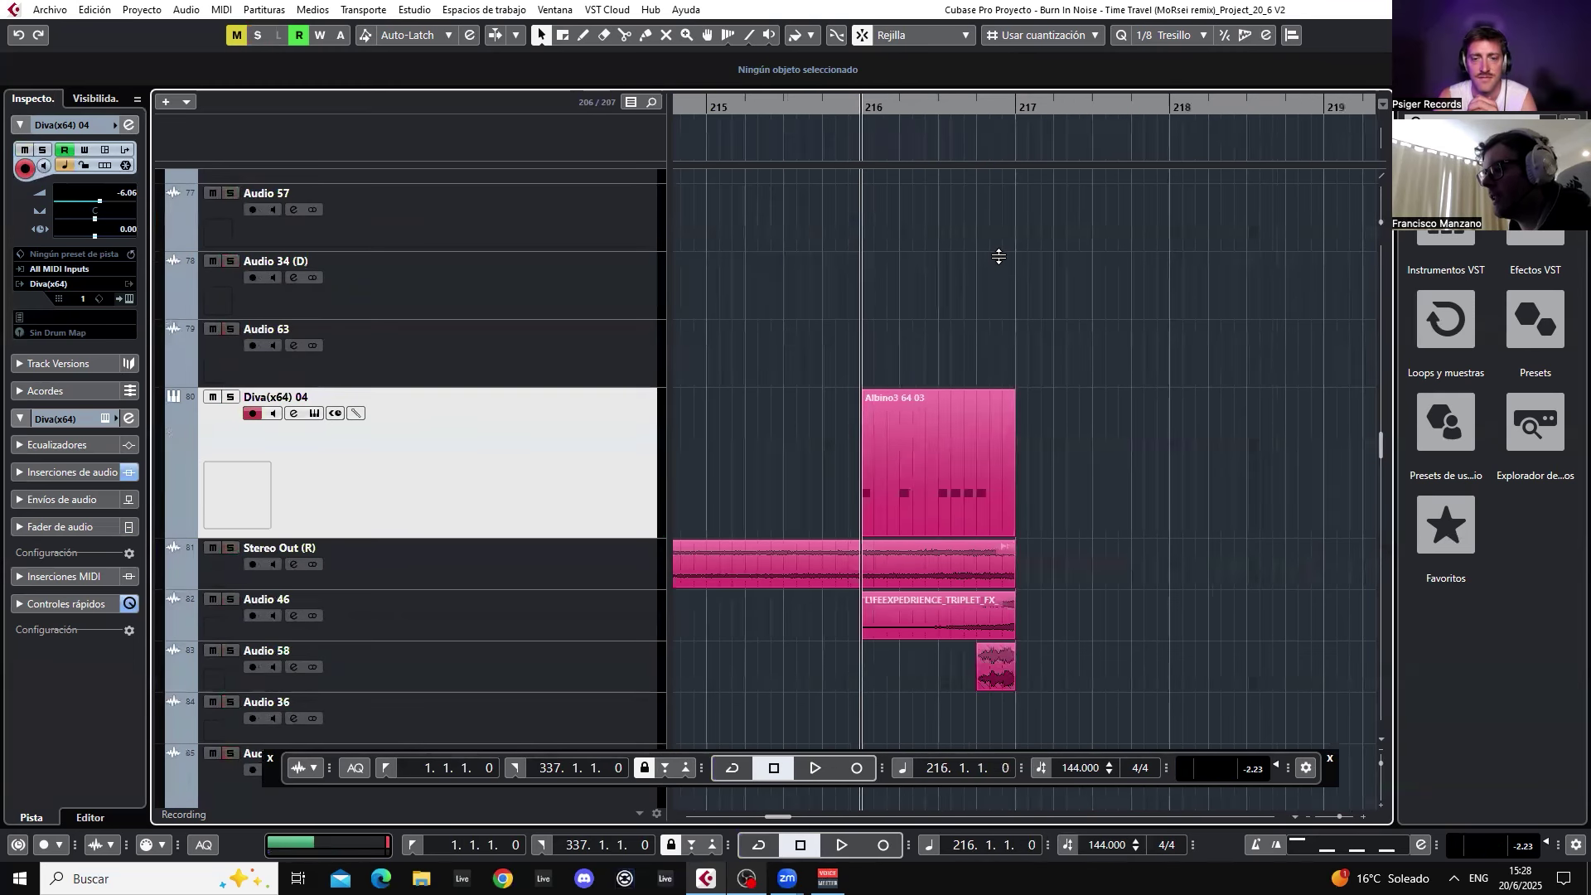
# - Mute the Diva(x64) 04 track and play the mix without it from bar 215 into bar 217, viewing the Audio 35 drum fill
pyautogui.scroll(15, 1025, 284)
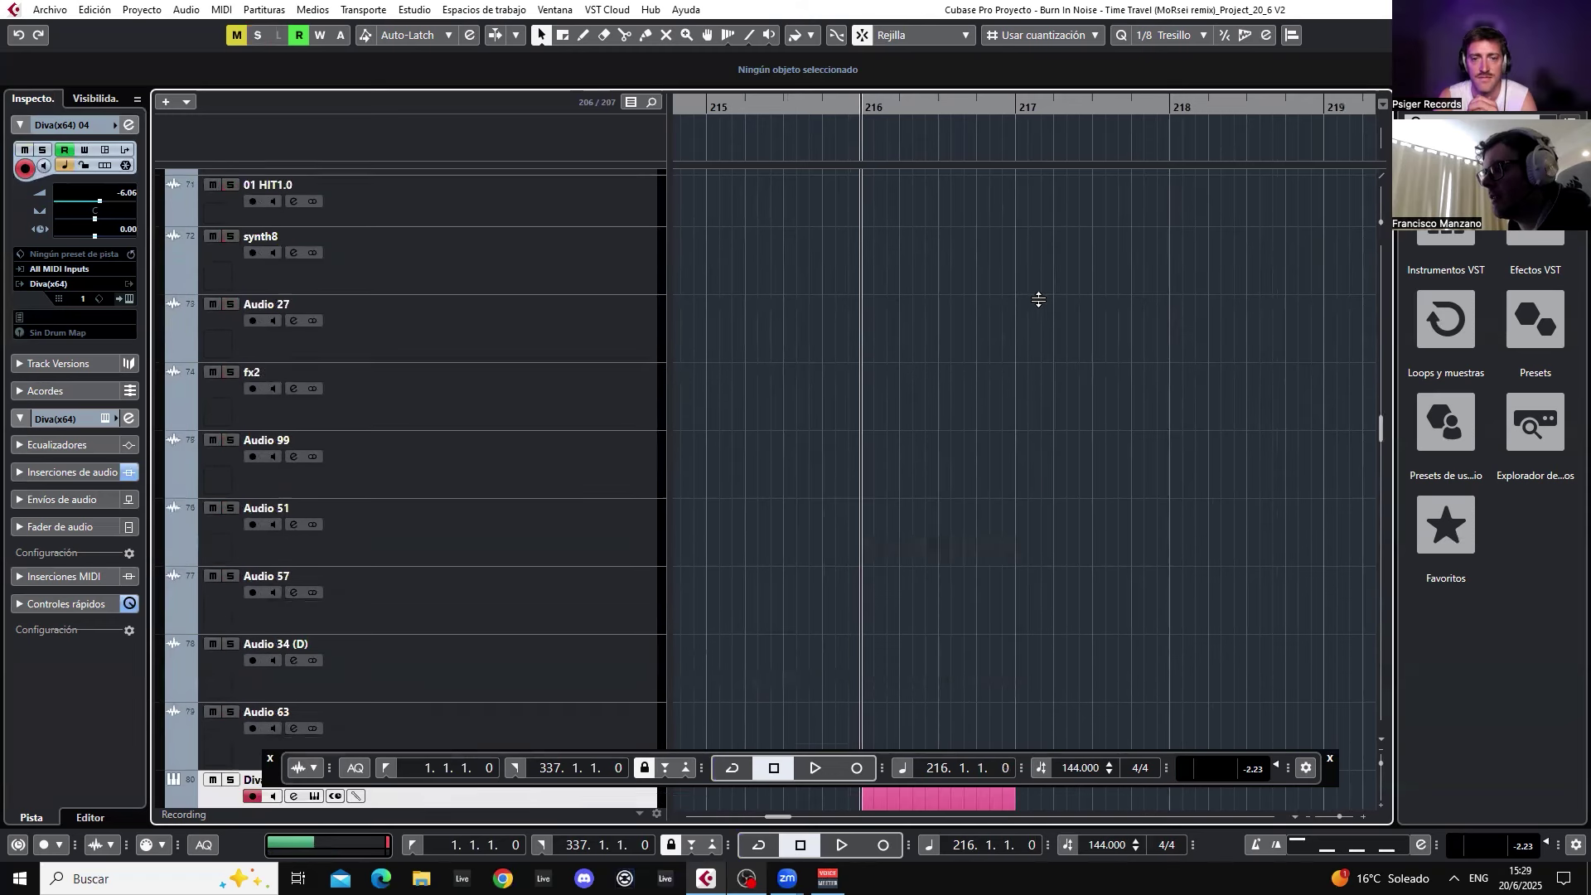
pyautogui.scroll(10, 1015, 365)
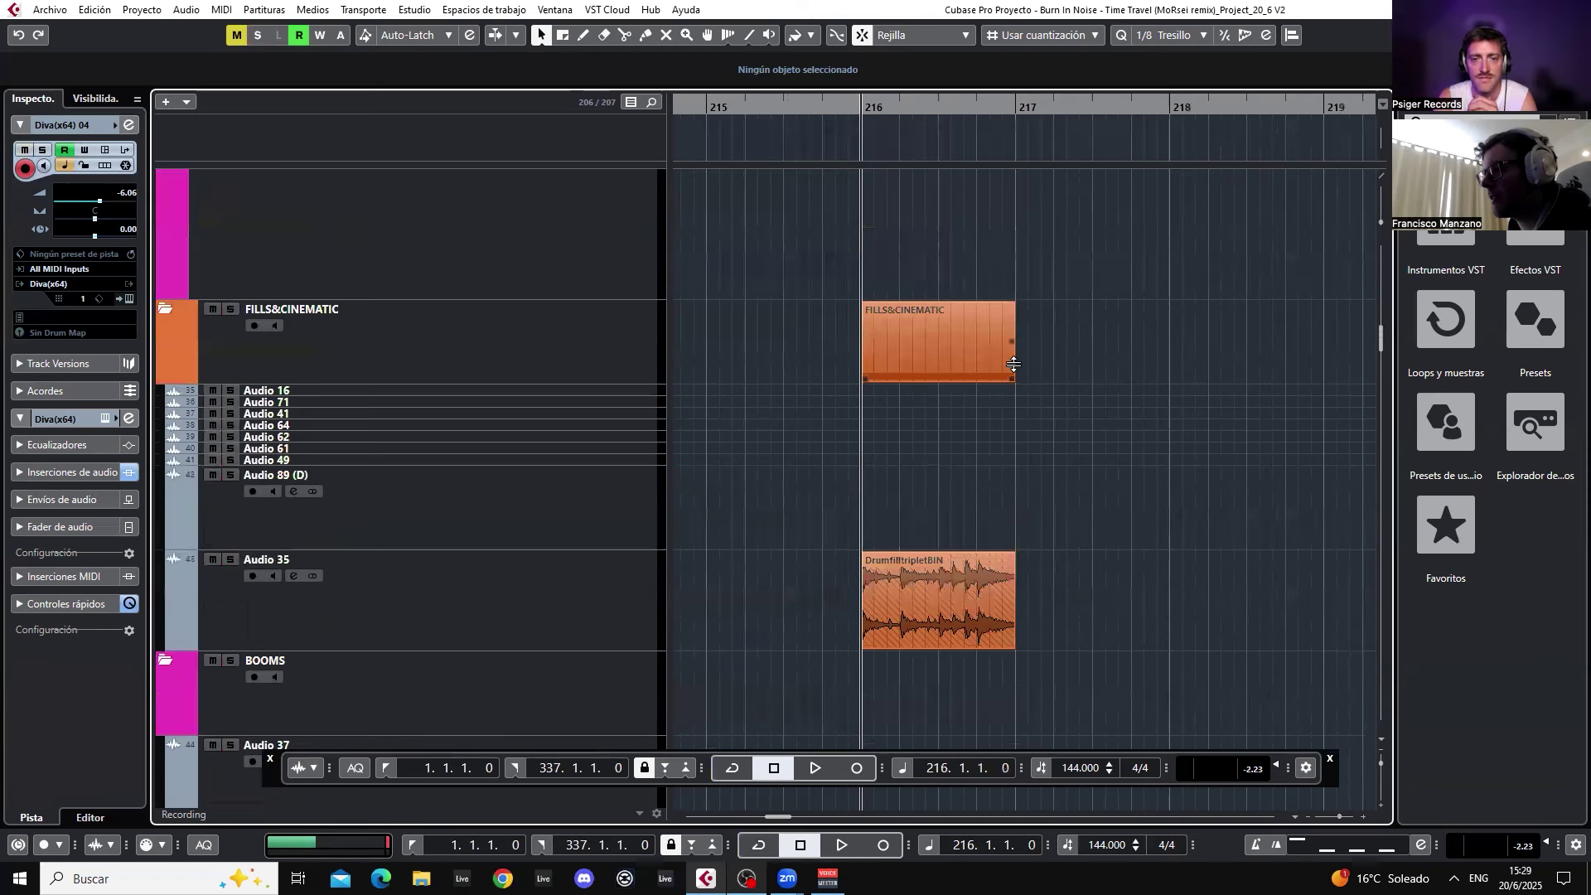
pyautogui.scroll(-20, 1013, 361)
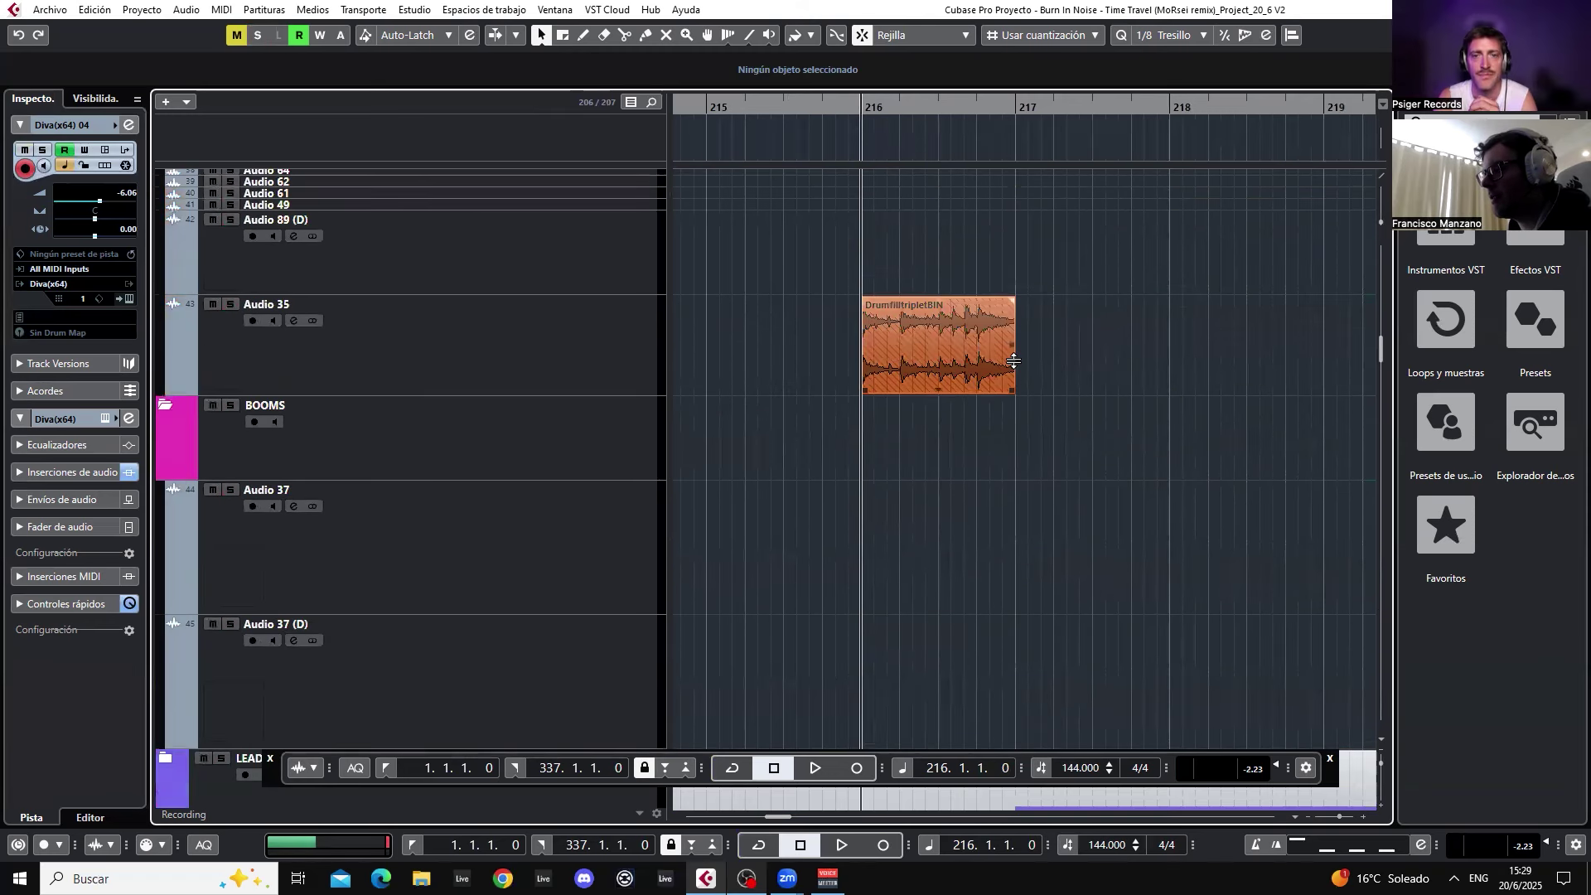
pyautogui.click(213, 270)
pyautogui.scroll(10, 1019, 266)
pyautogui.scroll(12, 986, 335)
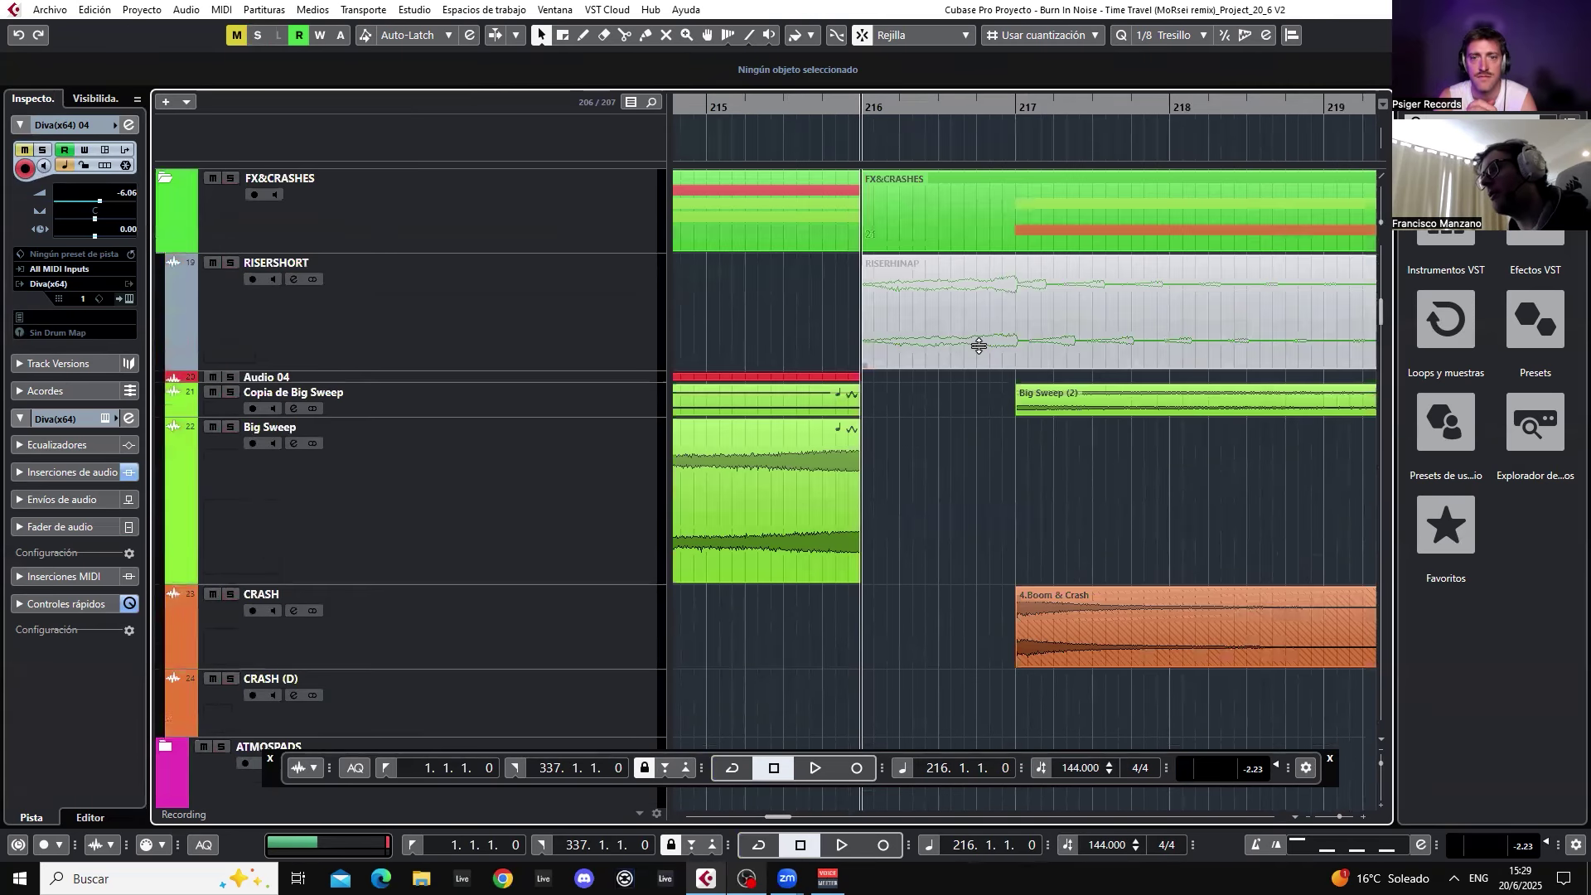
pyautogui.scroll(-3, 980, 345)
pyautogui.click(798, 109)
pyautogui.press('g')
pyautogui.scroll(-4, 1015, 341)
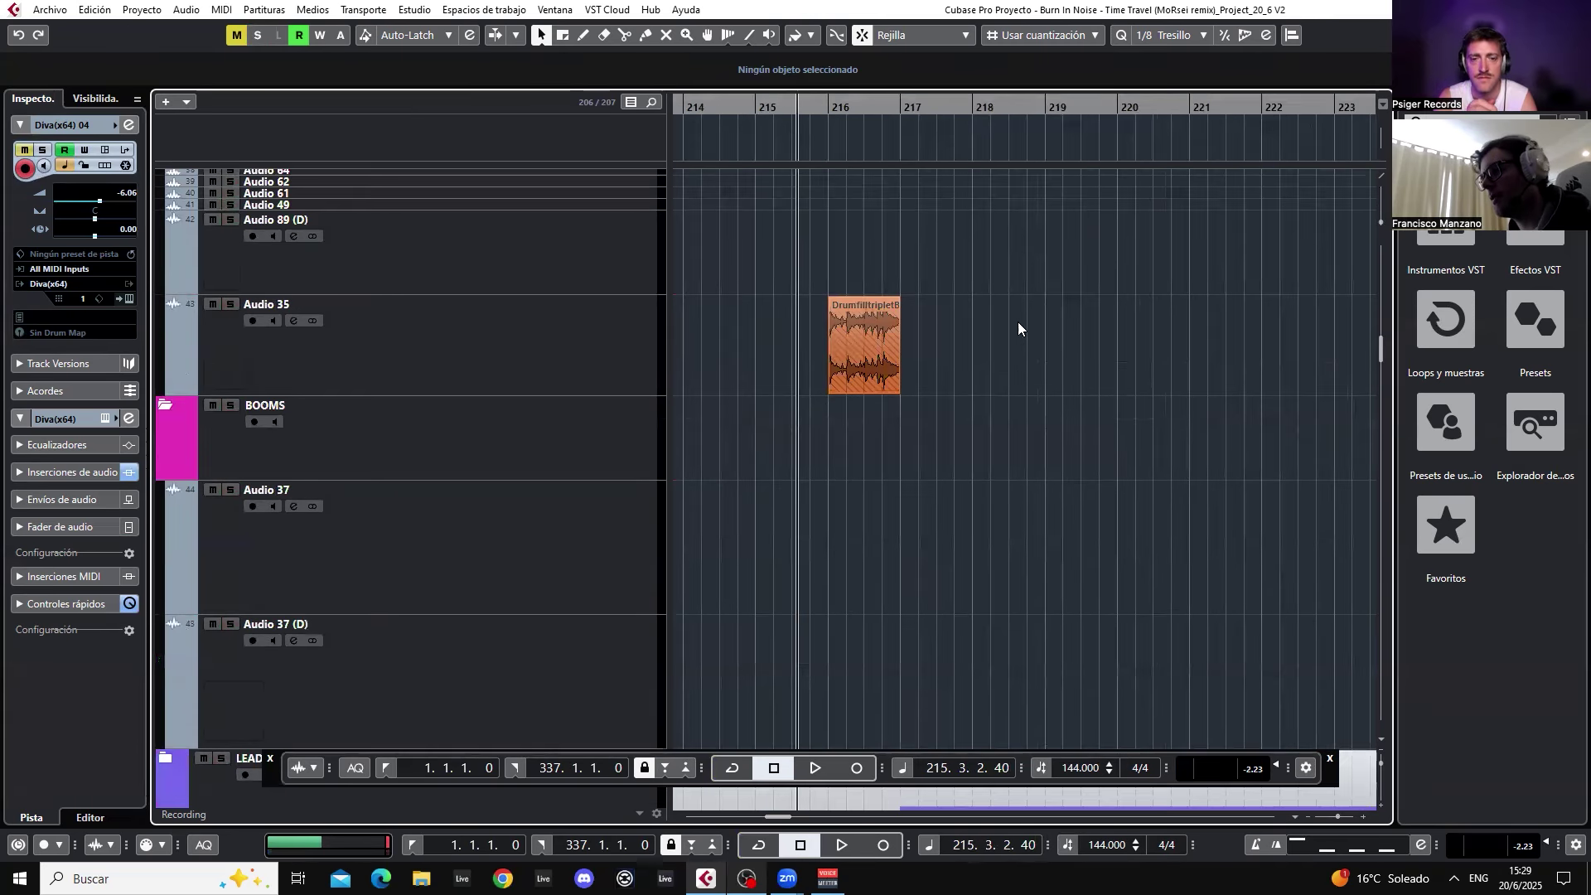
pyautogui.press('space')
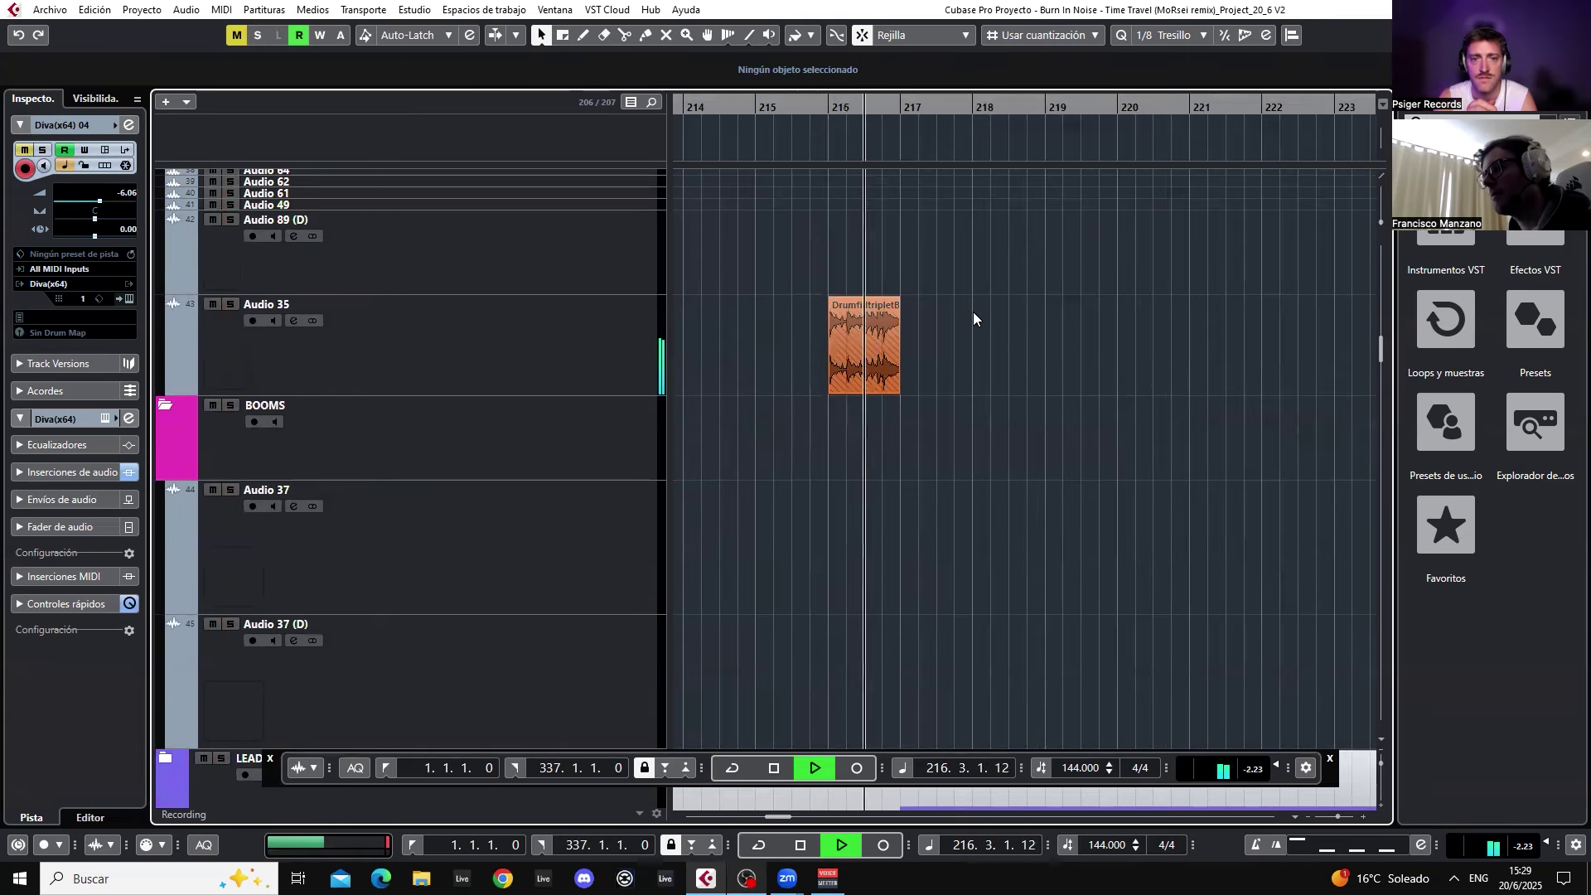
pyautogui.press('space')
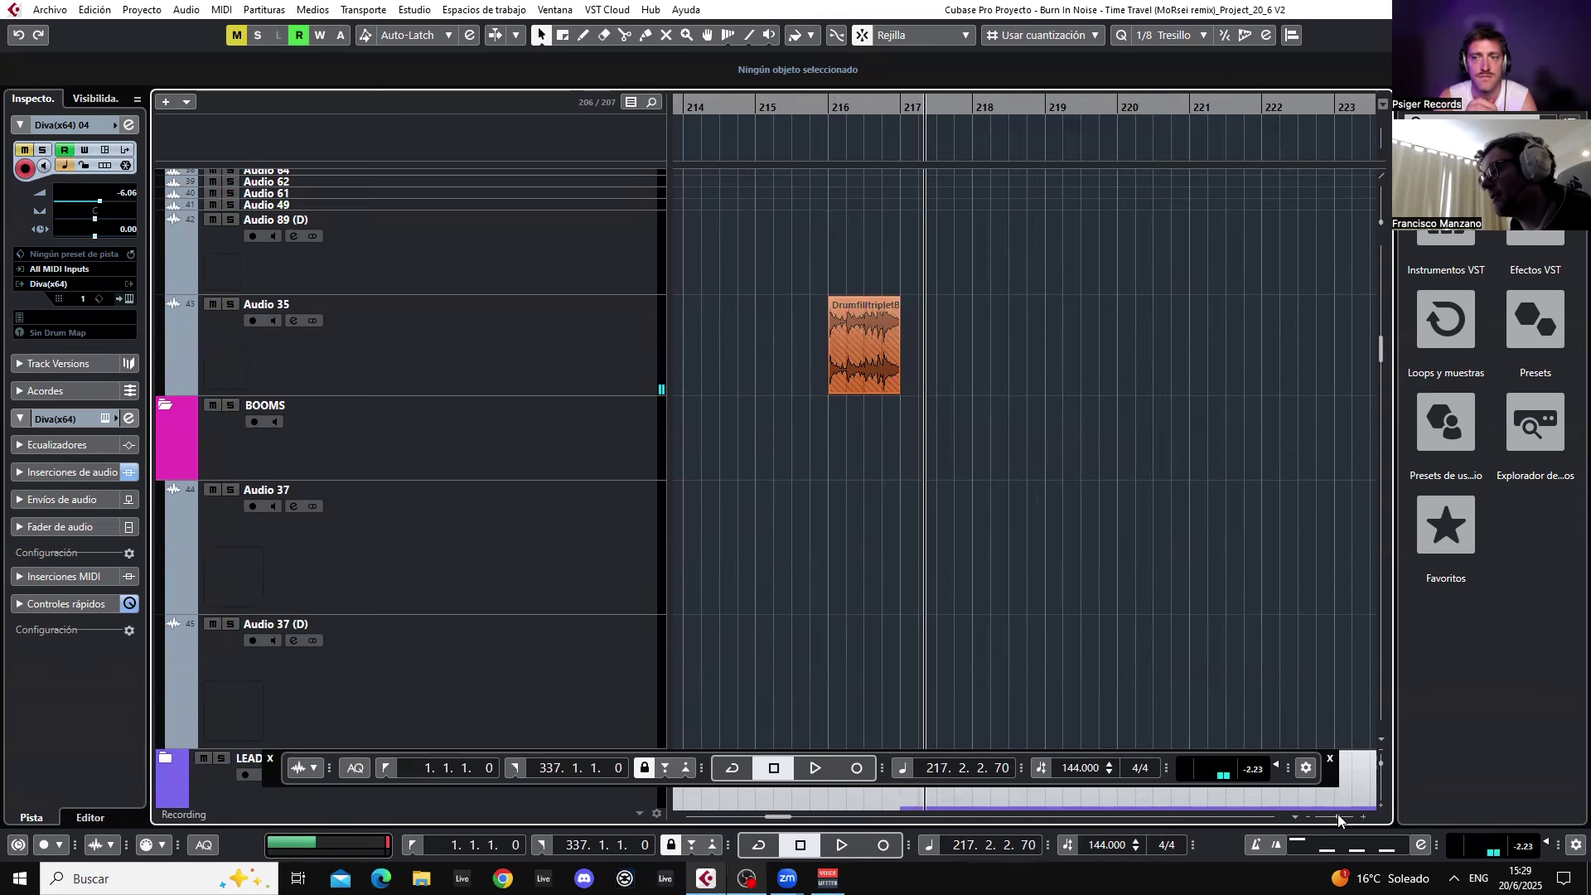
# - Unmute the Diva(x64) 04 track and play the full mix again from about bar 215 into bar 217
pyautogui.moveTo(1337, 816); pyautogui.dragTo(1335, 816)
pyautogui.moveTo(1066, 335); pyautogui.dragTo(950, 386)
pyautogui.scroll(2, 950, 386)
pyautogui.scroll(-10, 820, 464)
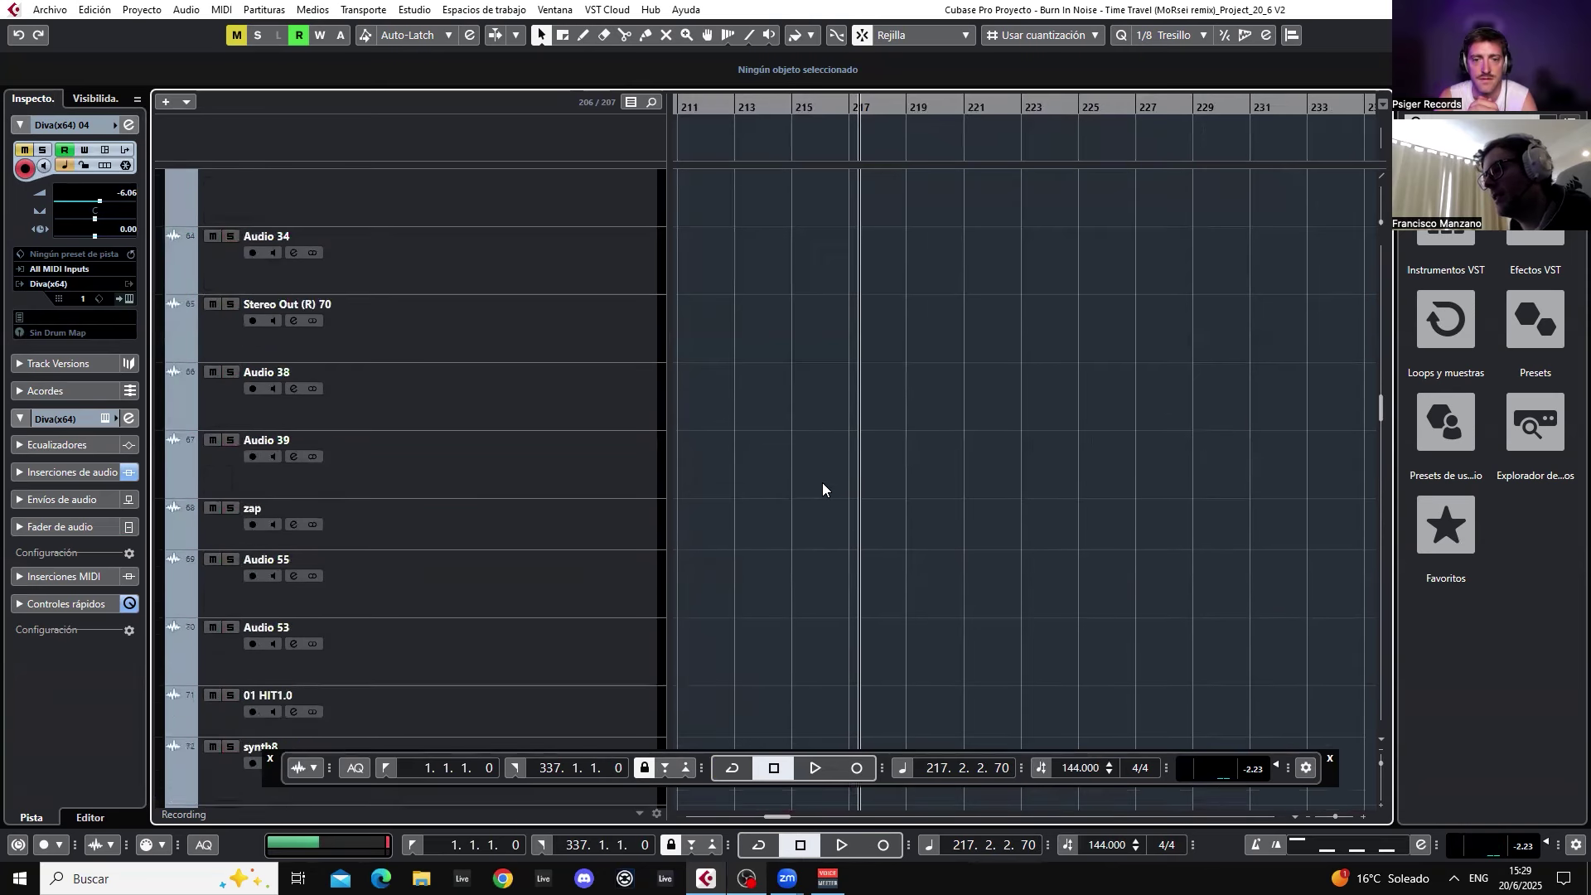
pyautogui.scroll(-8, 822, 482)
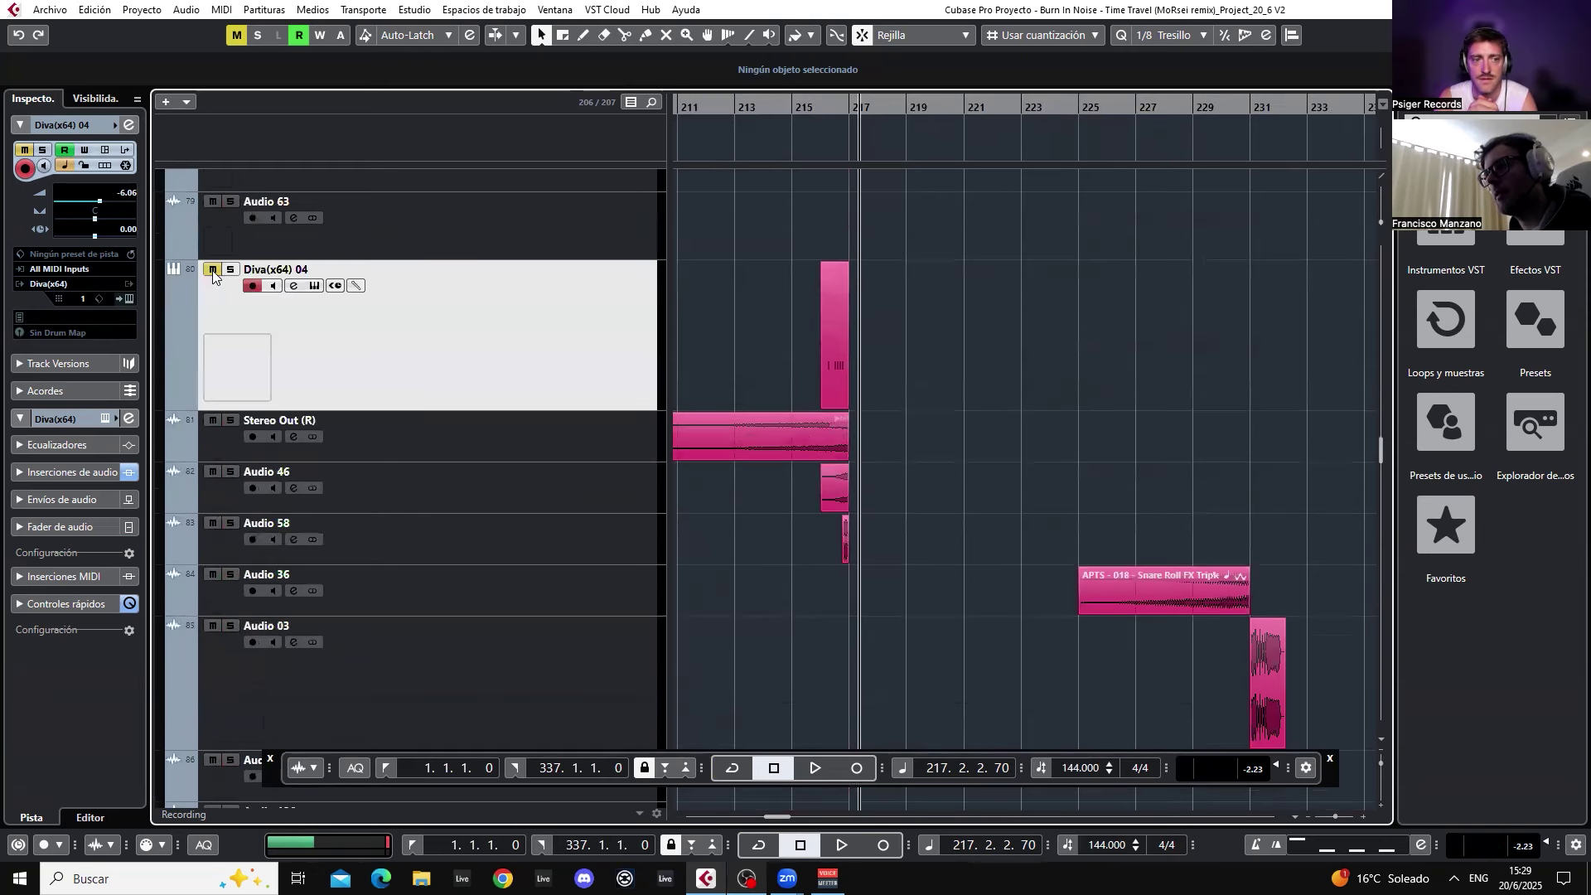
pyautogui.click(804, 143)
pyautogui.press('space')
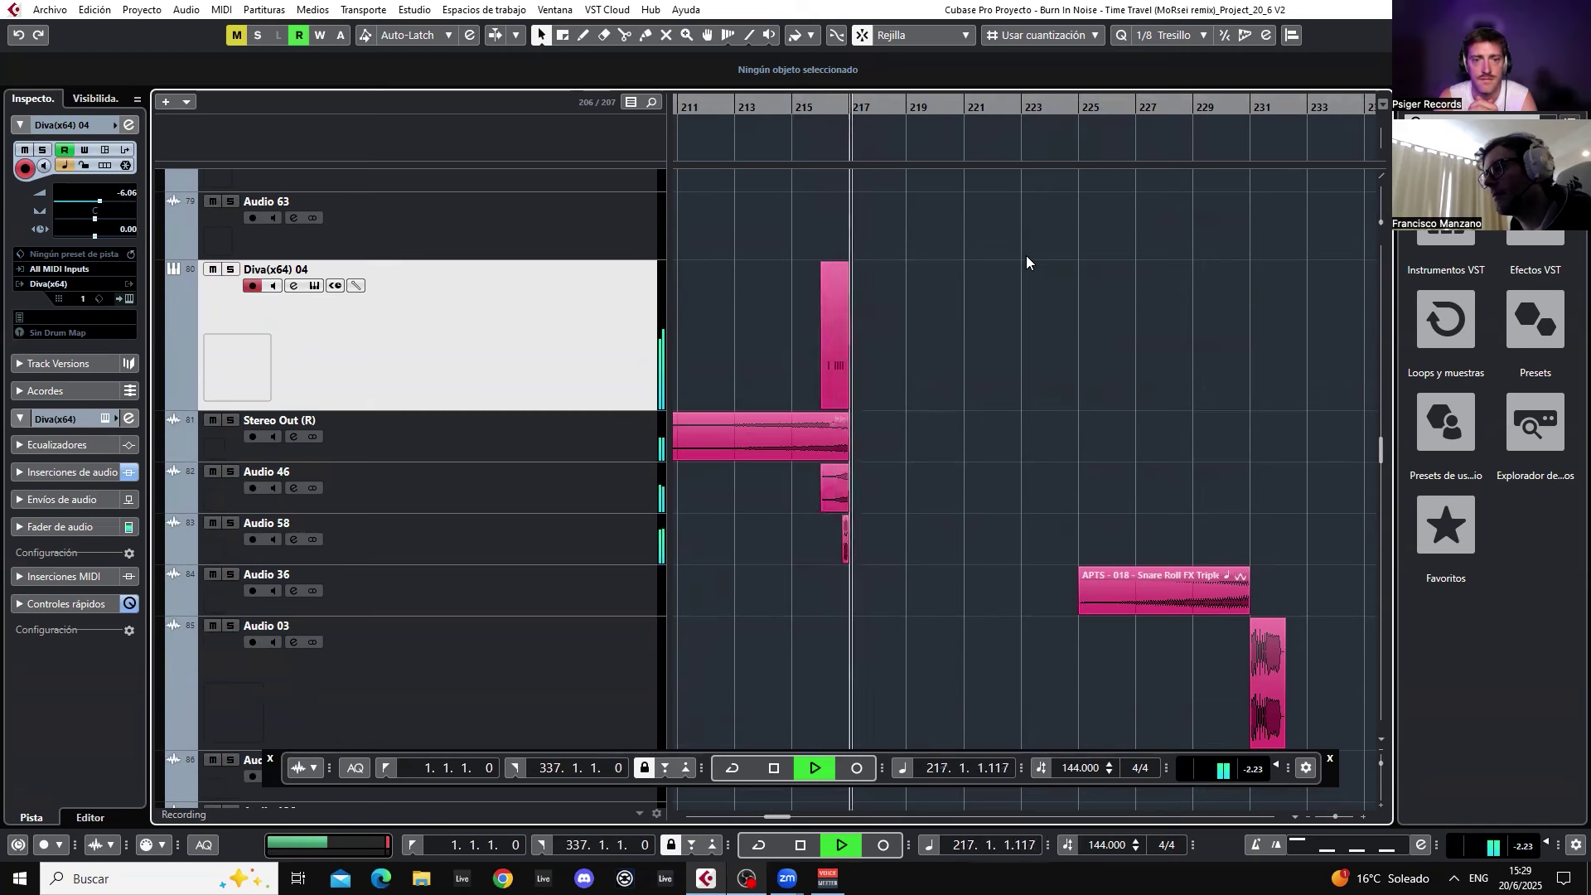
pyautogui.press('space')
# - Look over the arrangement around bars 211 to 233, from the synths through fills, crashes and vocals up to KICK
pyautogui.scroll(15, 1035, 364)
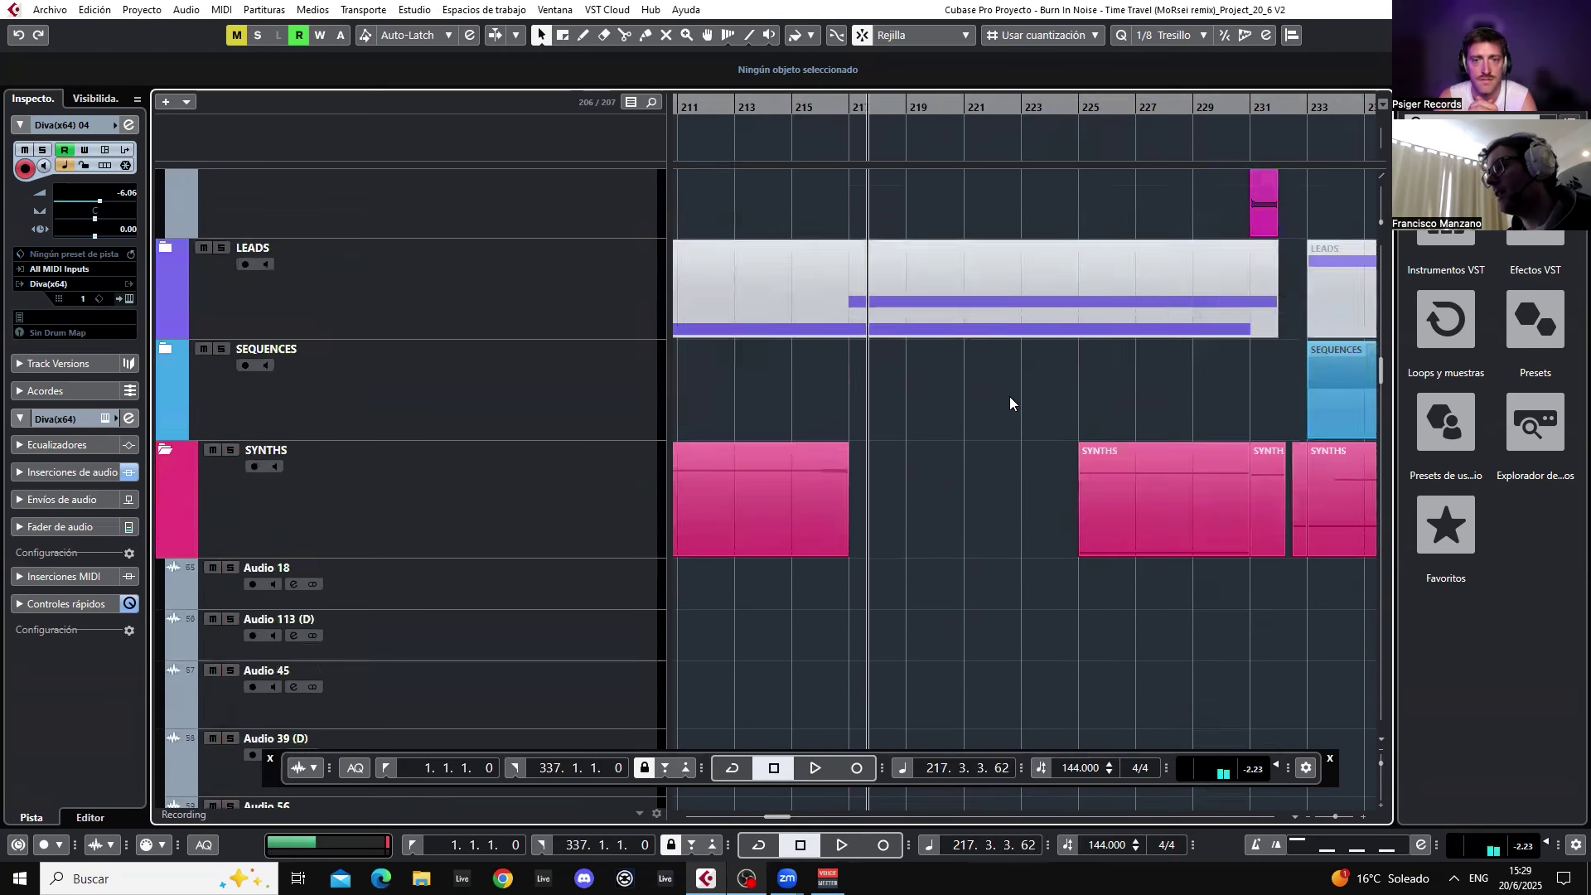
pyautogui.scroll(10, 1007, 361)
pyautogui.scroll(-4, 996, 367)
pyautogui.scroll(8, 1010, 365)
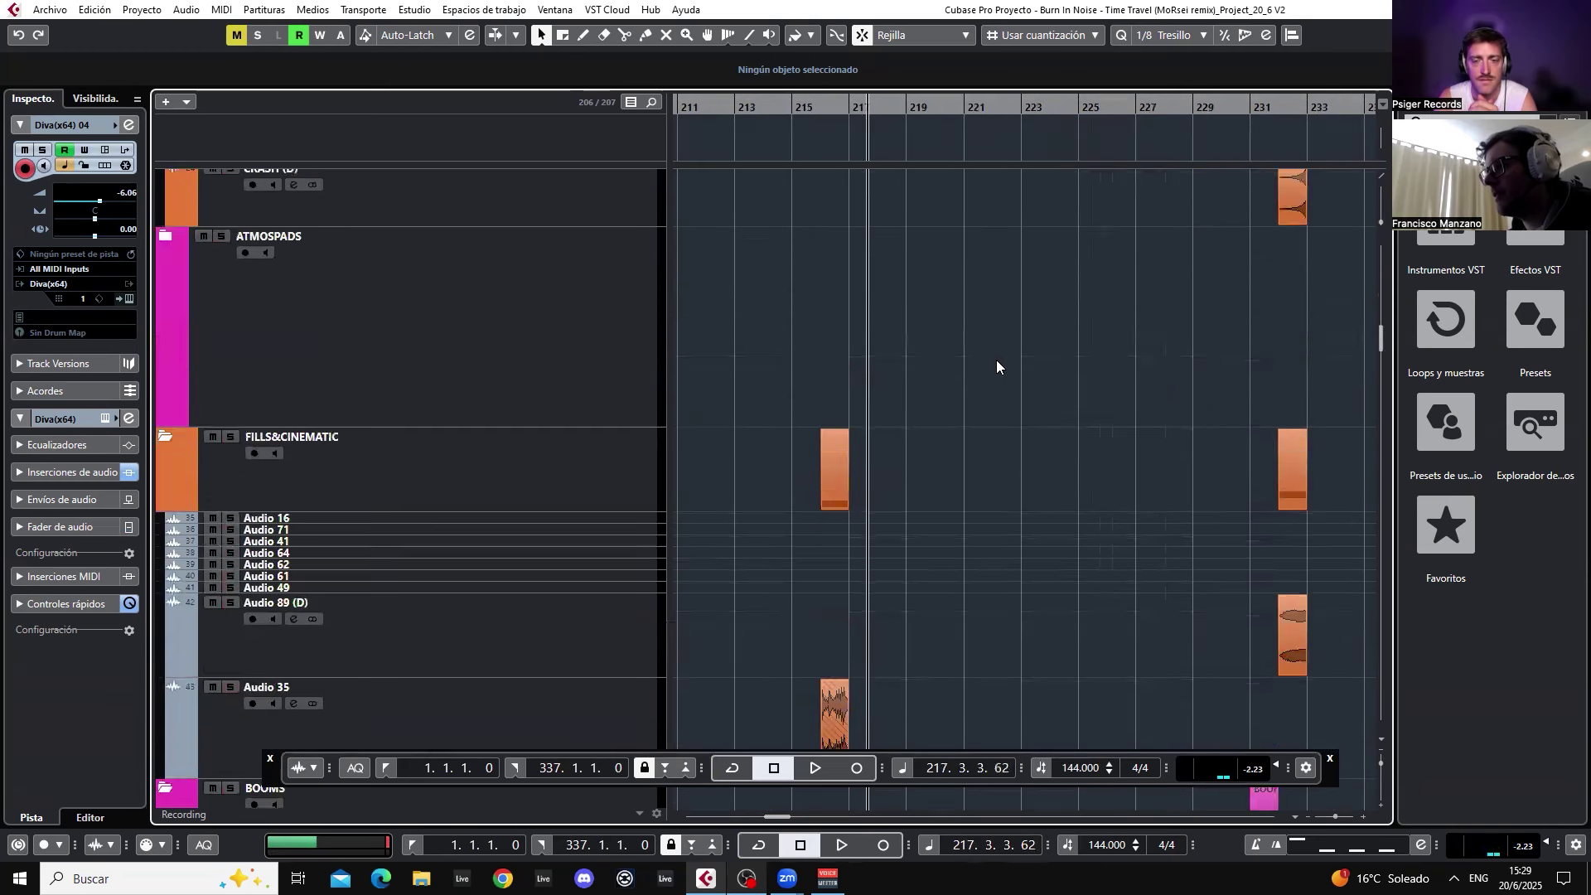
pyautogui.scroll(8, 1023, 376)
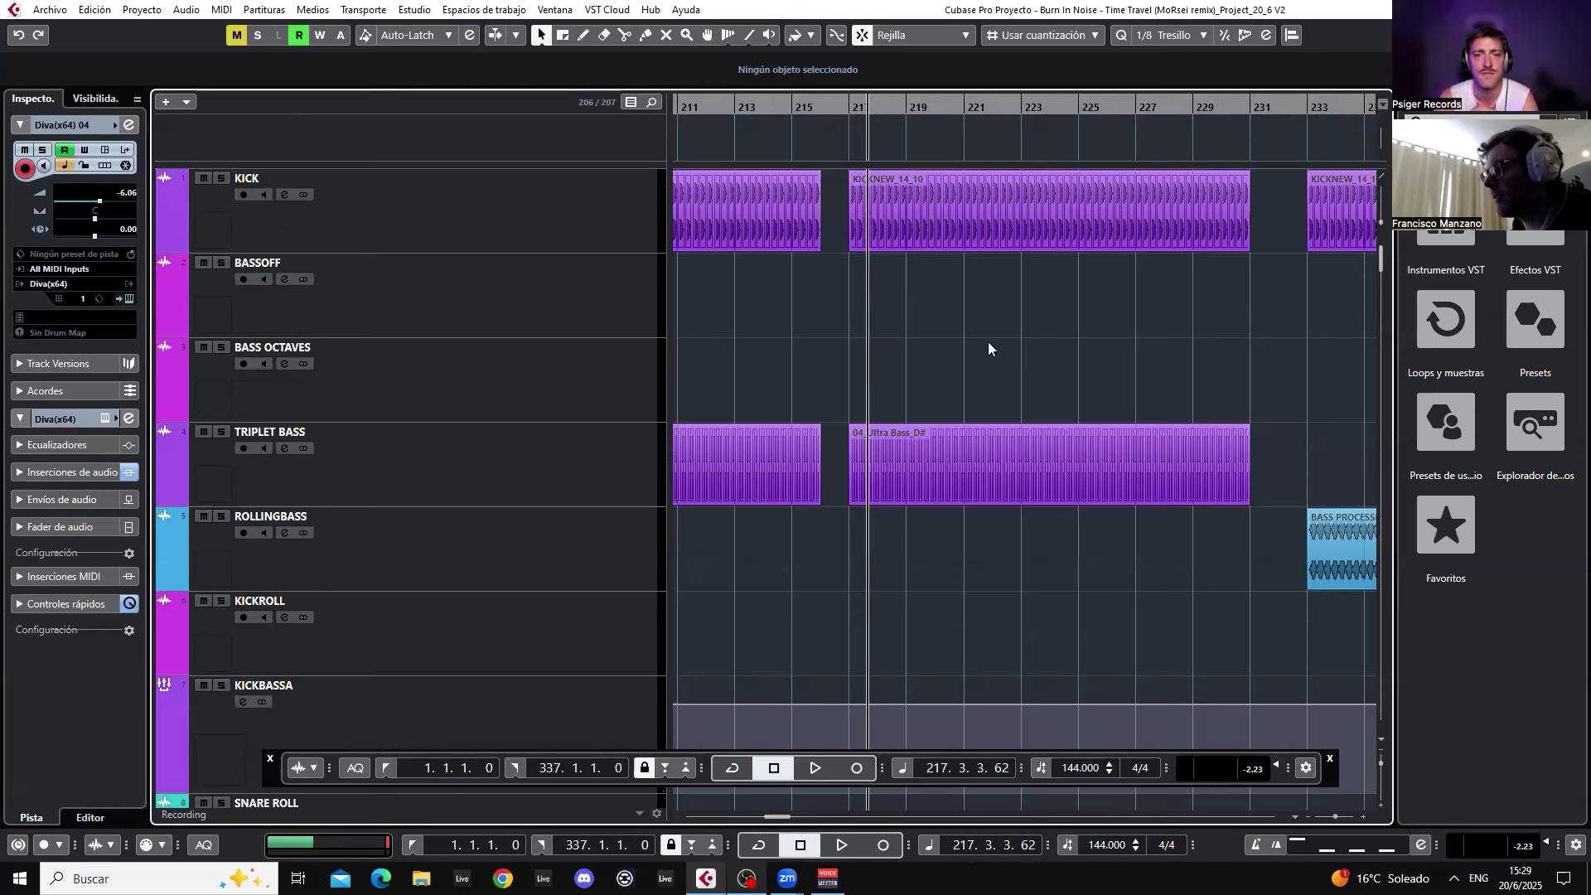
pyautogui.scroll(-10, 1095, 535)
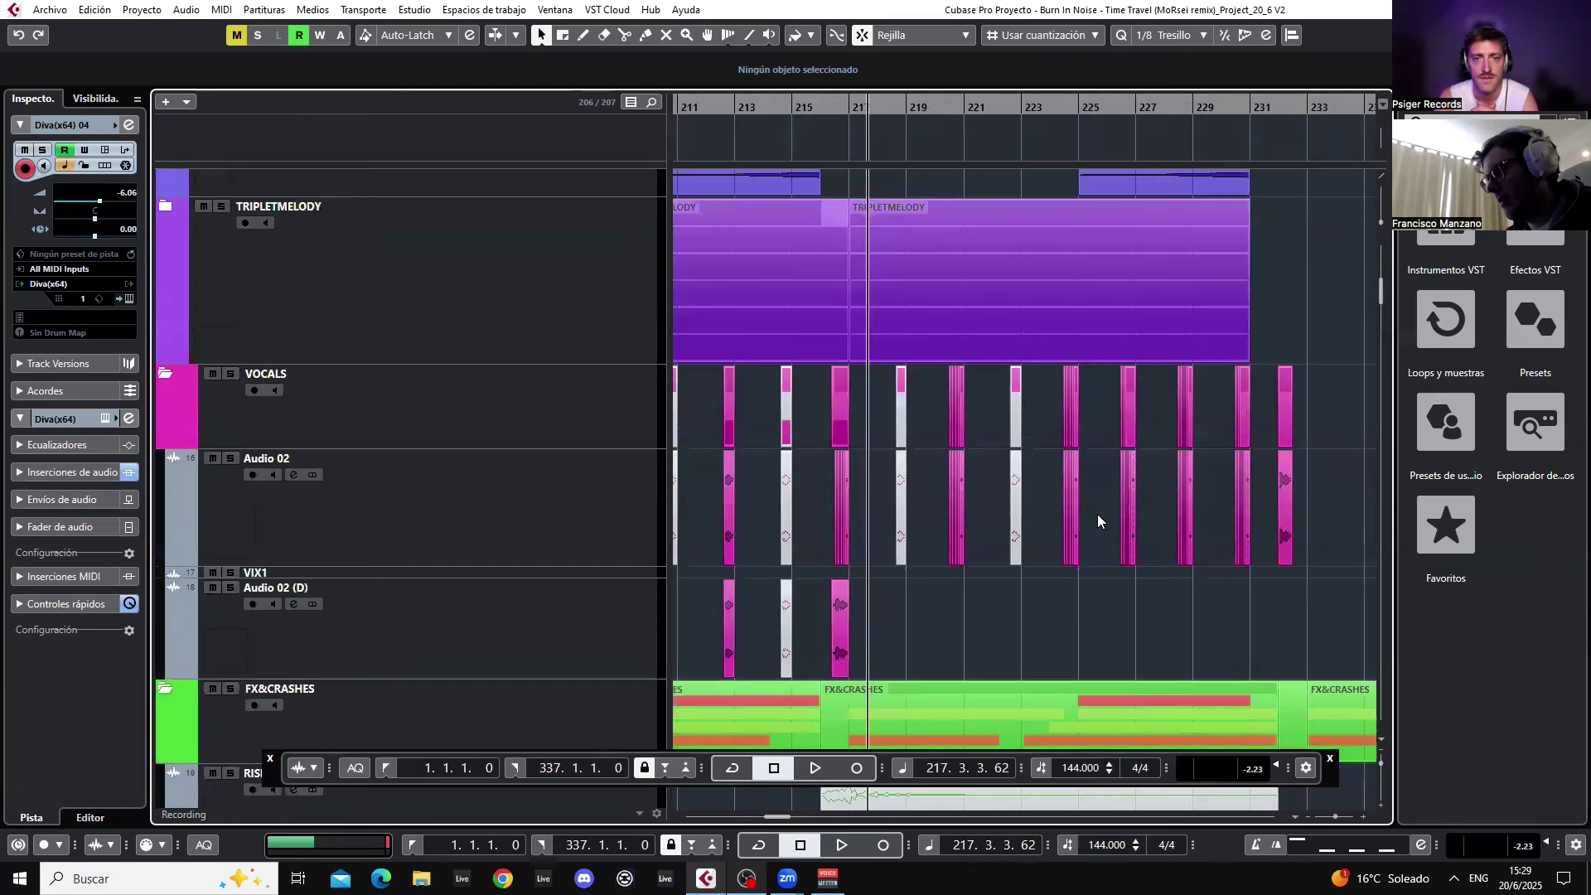
pyautogui.scroll(-10, 916, 526)
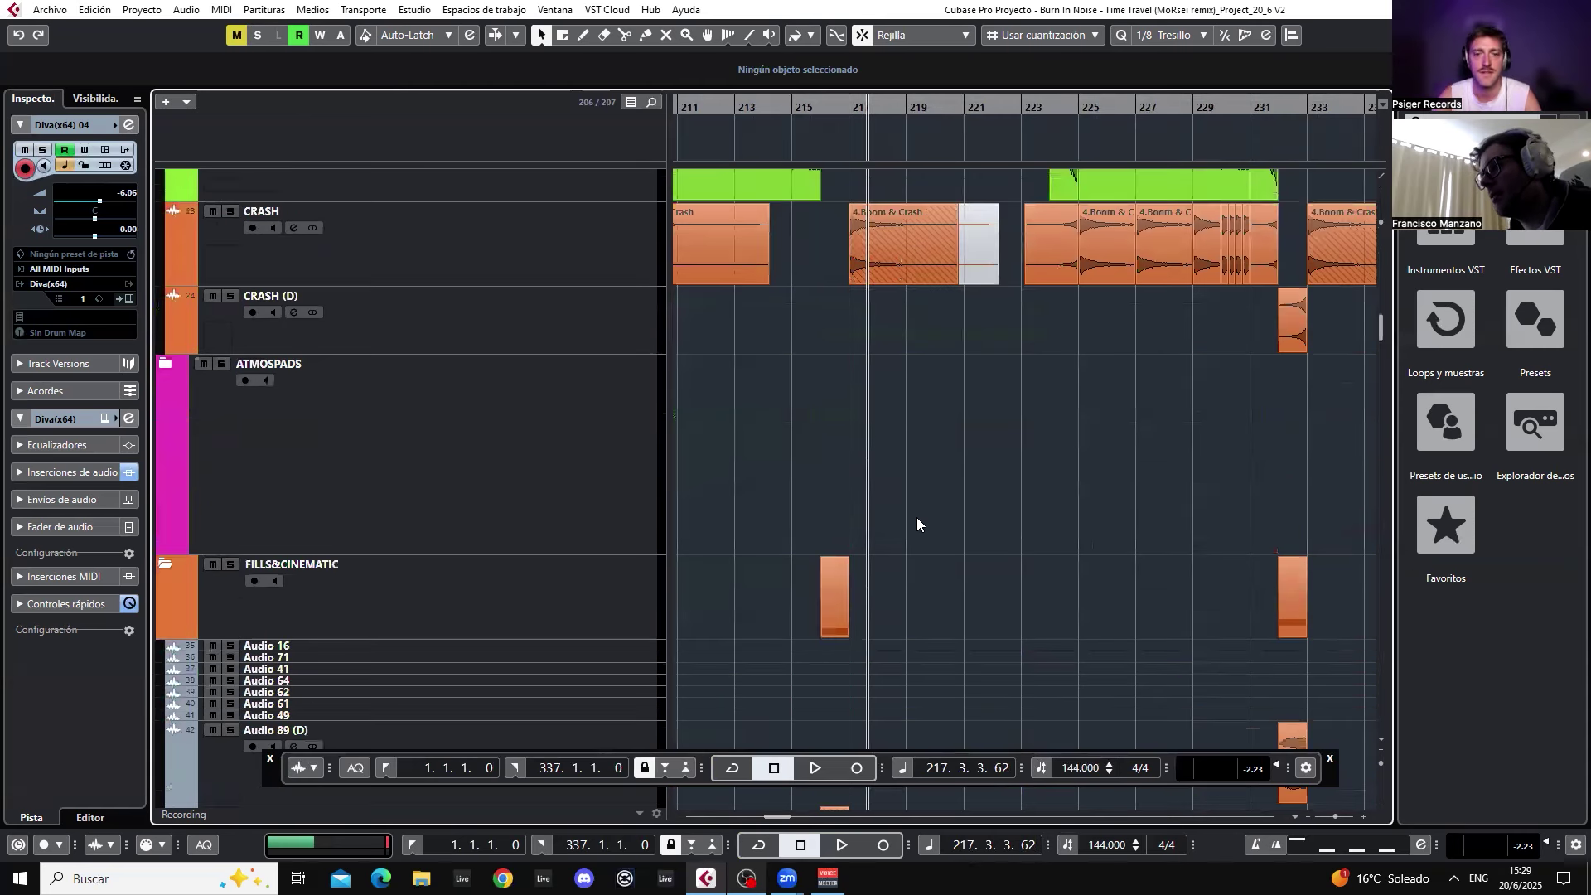
pyautogui.scroll(6, 915, 514)
pyautogui.scroll(15, 914, 520)
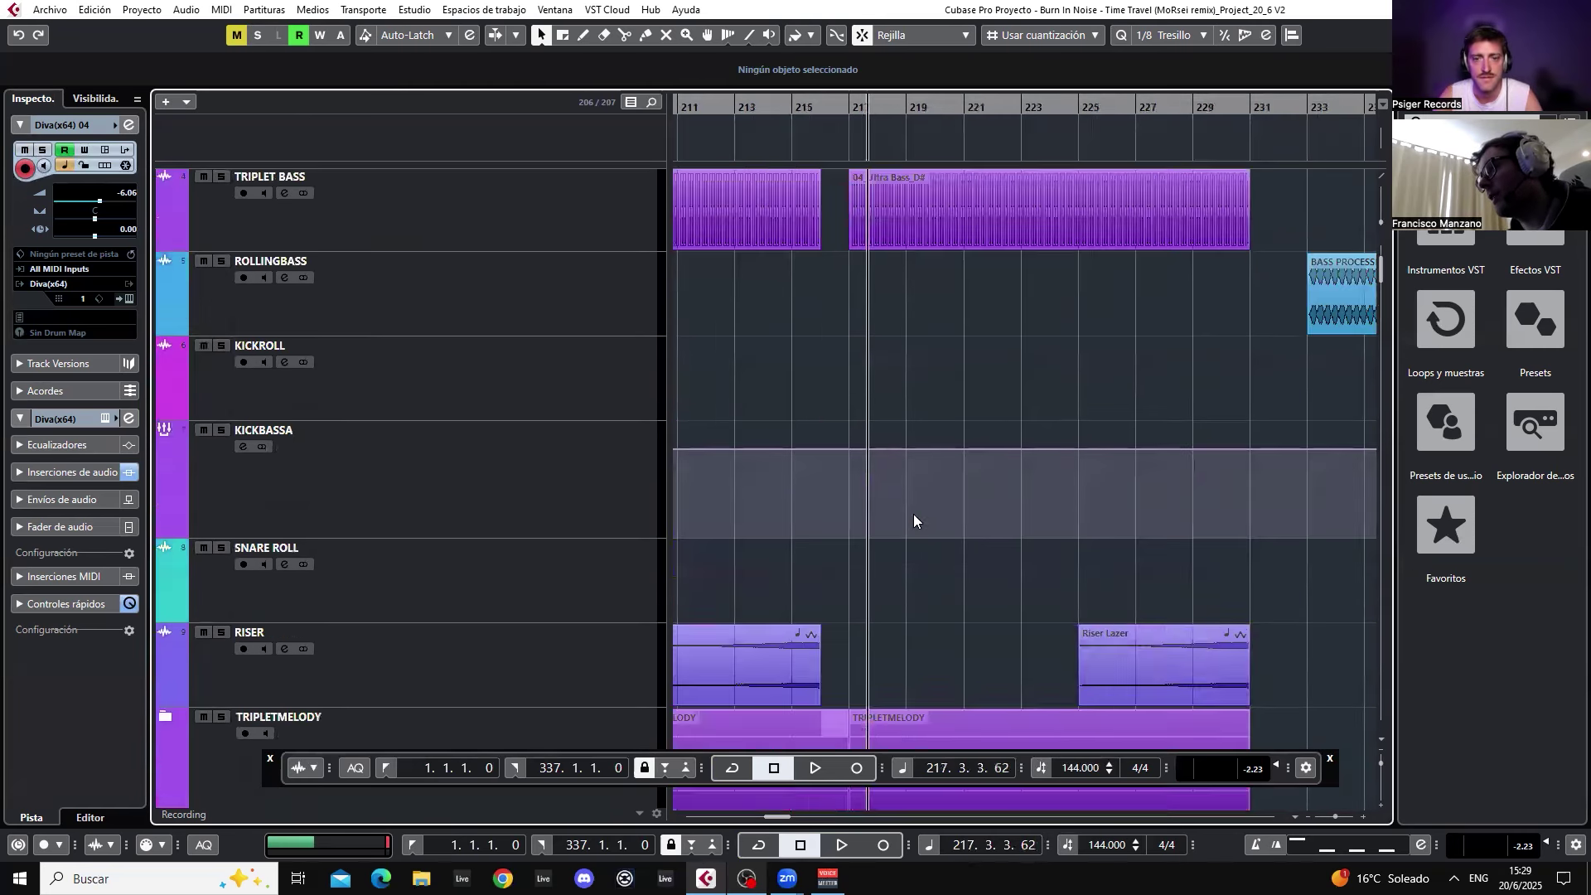
pyautogui.hscroll(-2, 912, 584)
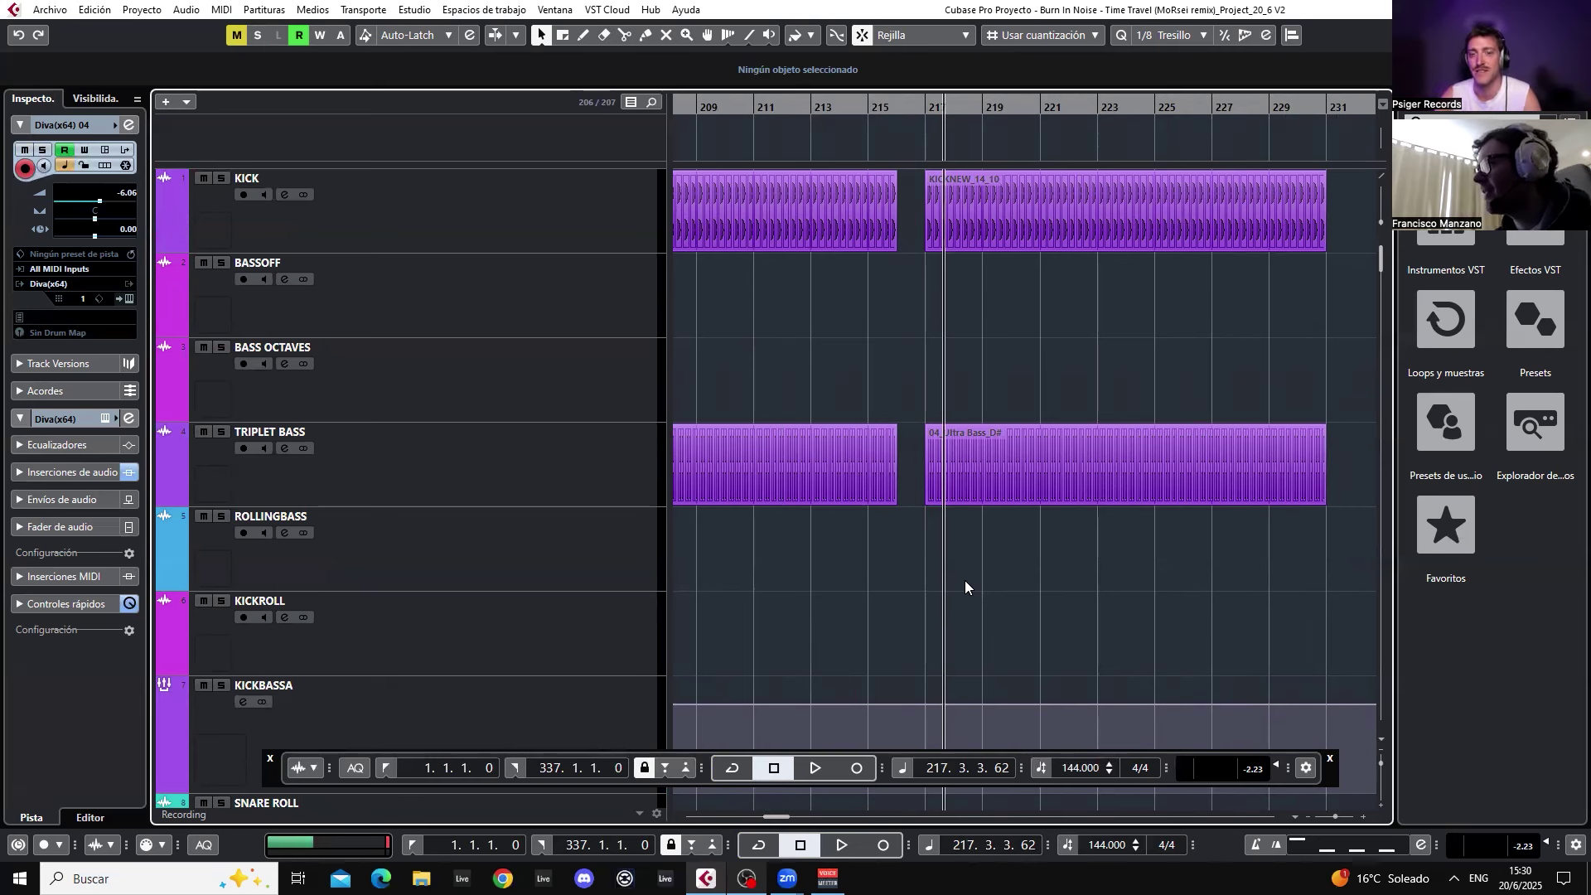
# - Show the arrangement around bars 221 to 261 and start playing the mix from bar 229
pyautogui.moveTo(851, 571); pyautogui.dragTo(1040, 589)
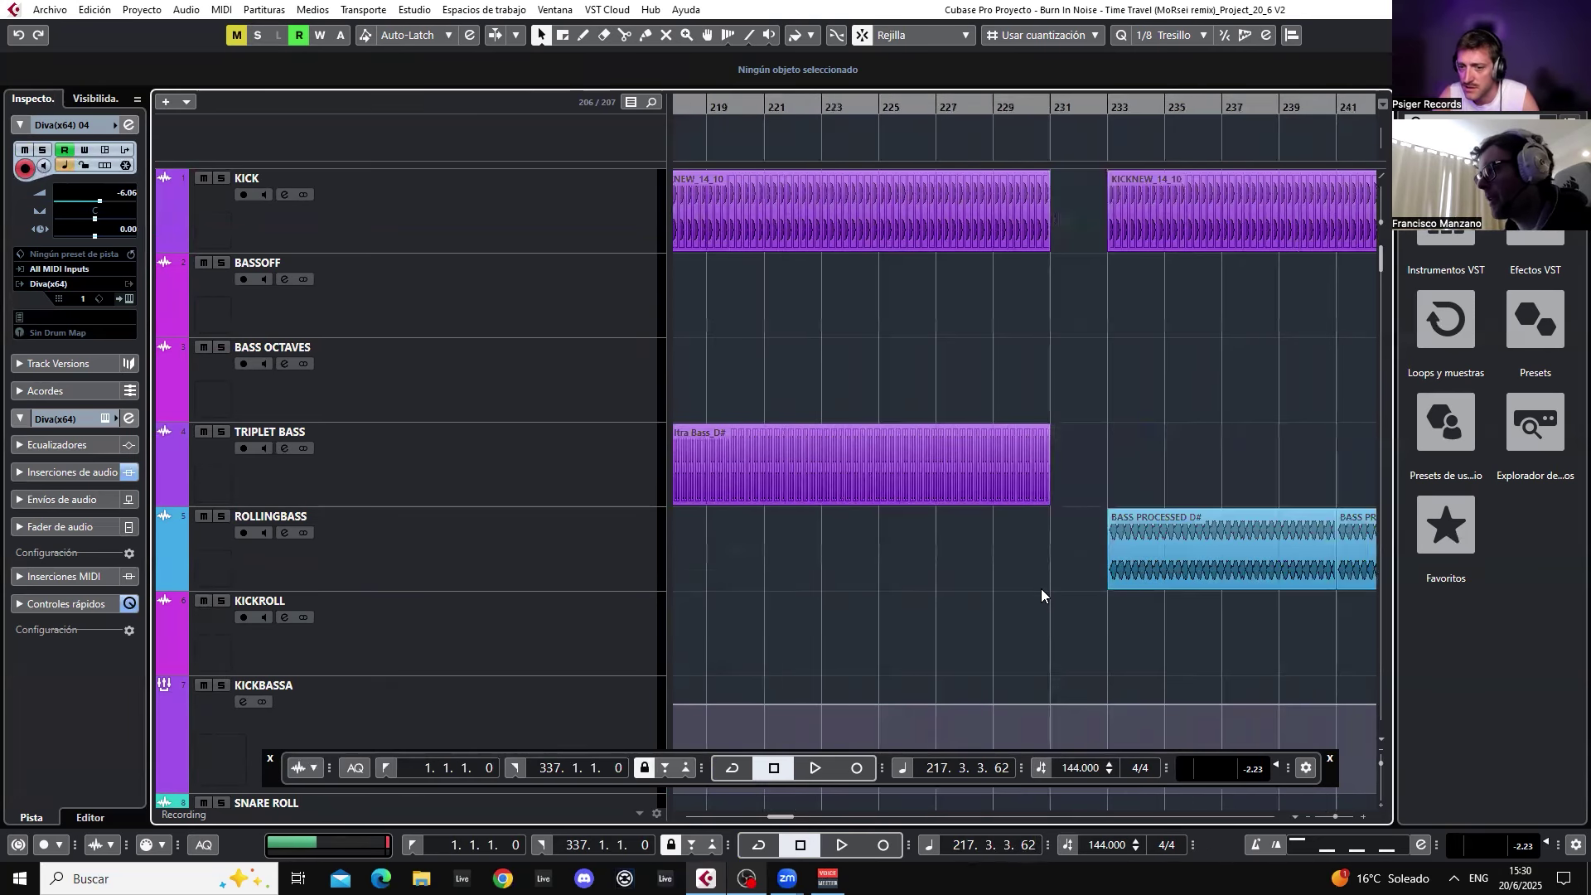
pyautogui.click(1331, 817)
pyautogui.moveTo(1270, 665); pyautogui.dragTo(1014, 662)
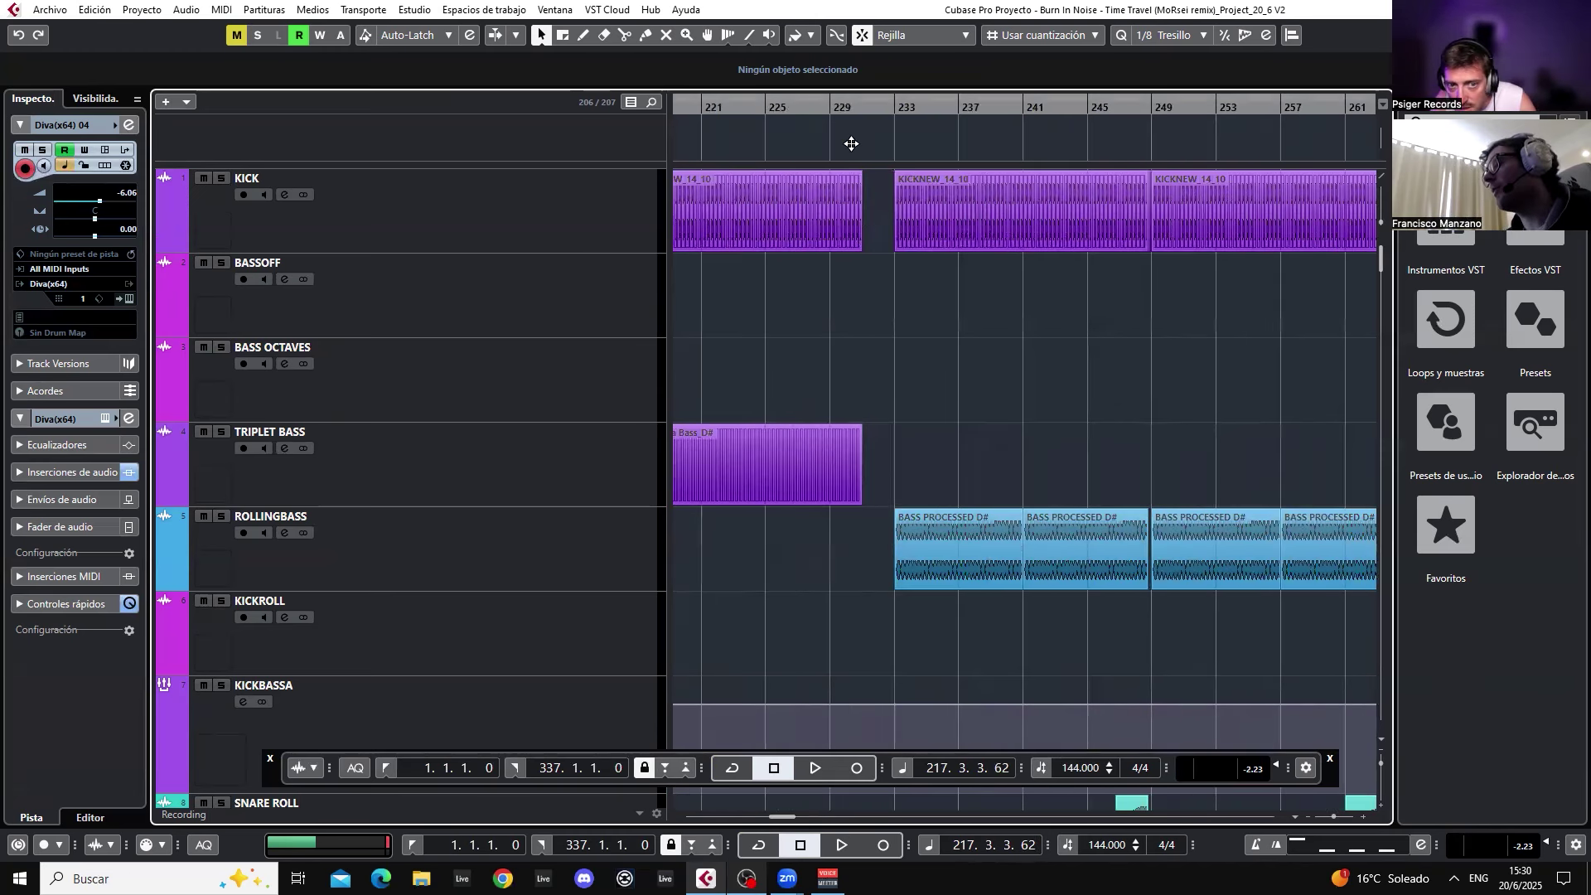
pyautogui.scroll(-3, 876, 236)
pyautogui.scroll(3, 870, 258)
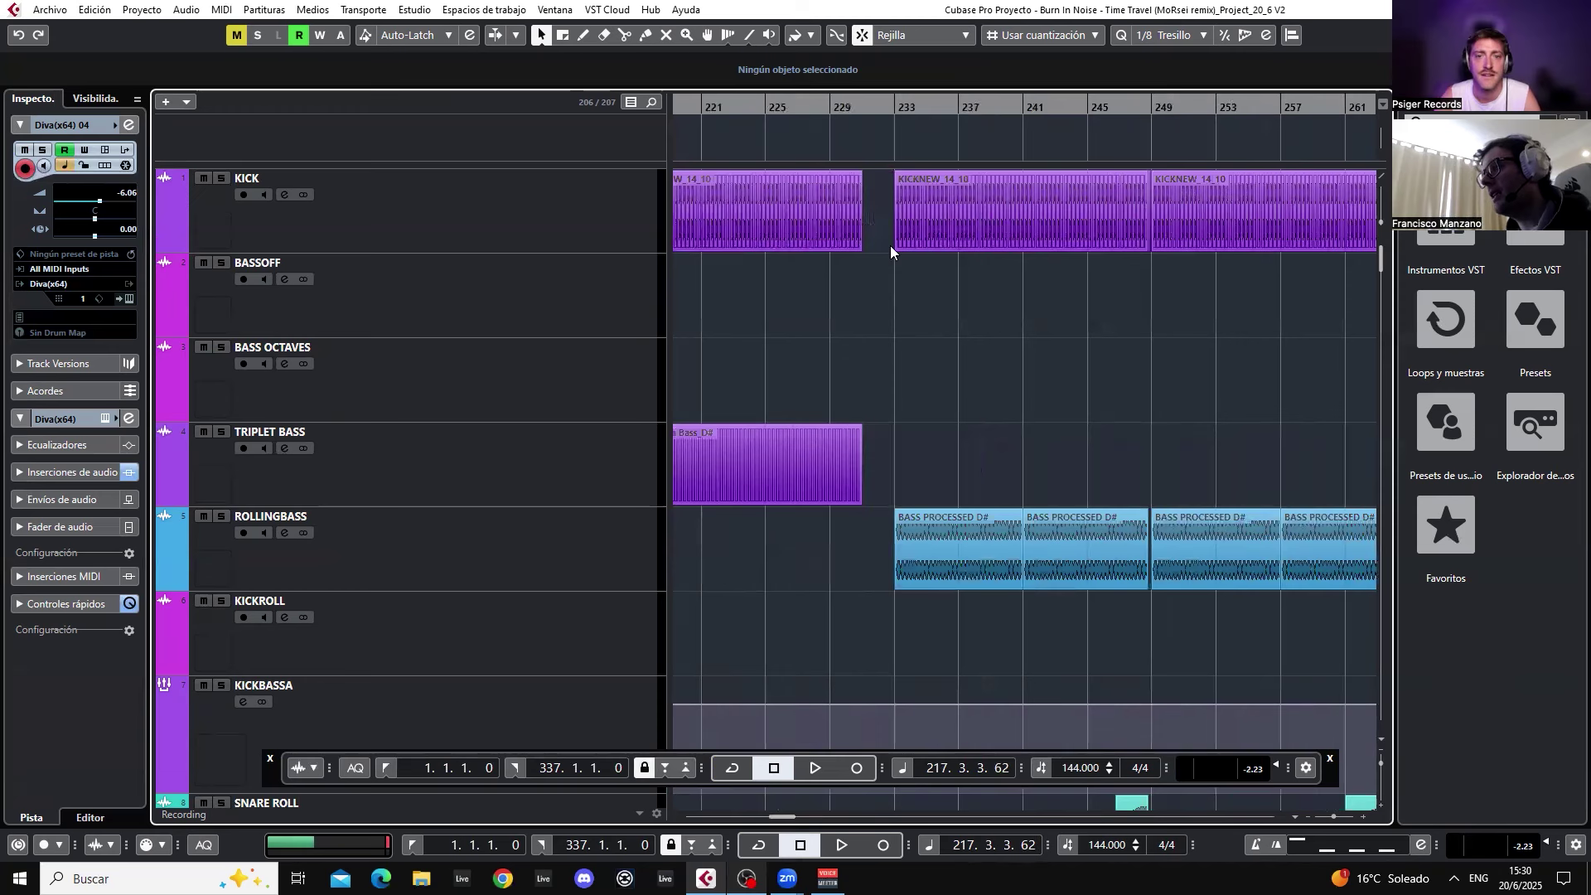
pyautogui.click(830, 107)
pyautogui.press('space')
# - Look down through the tracks to the drums while the mix plays, and expand the DRUMS folder
pyautogui.scroll(-8, 969, 451)
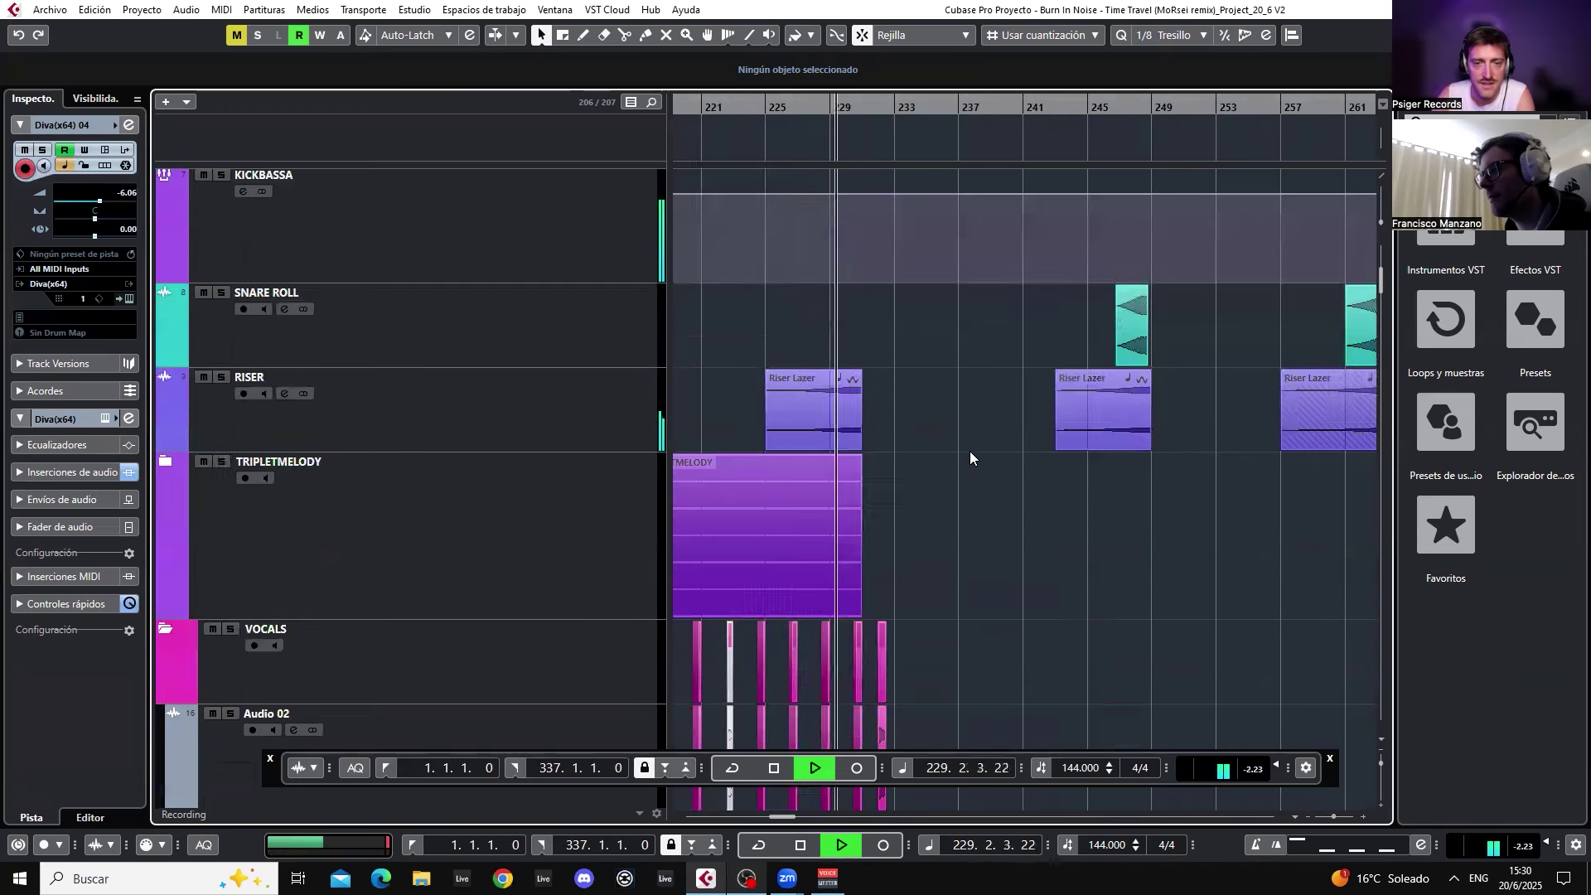
pyautogui.scroll(-15, 971, 451)
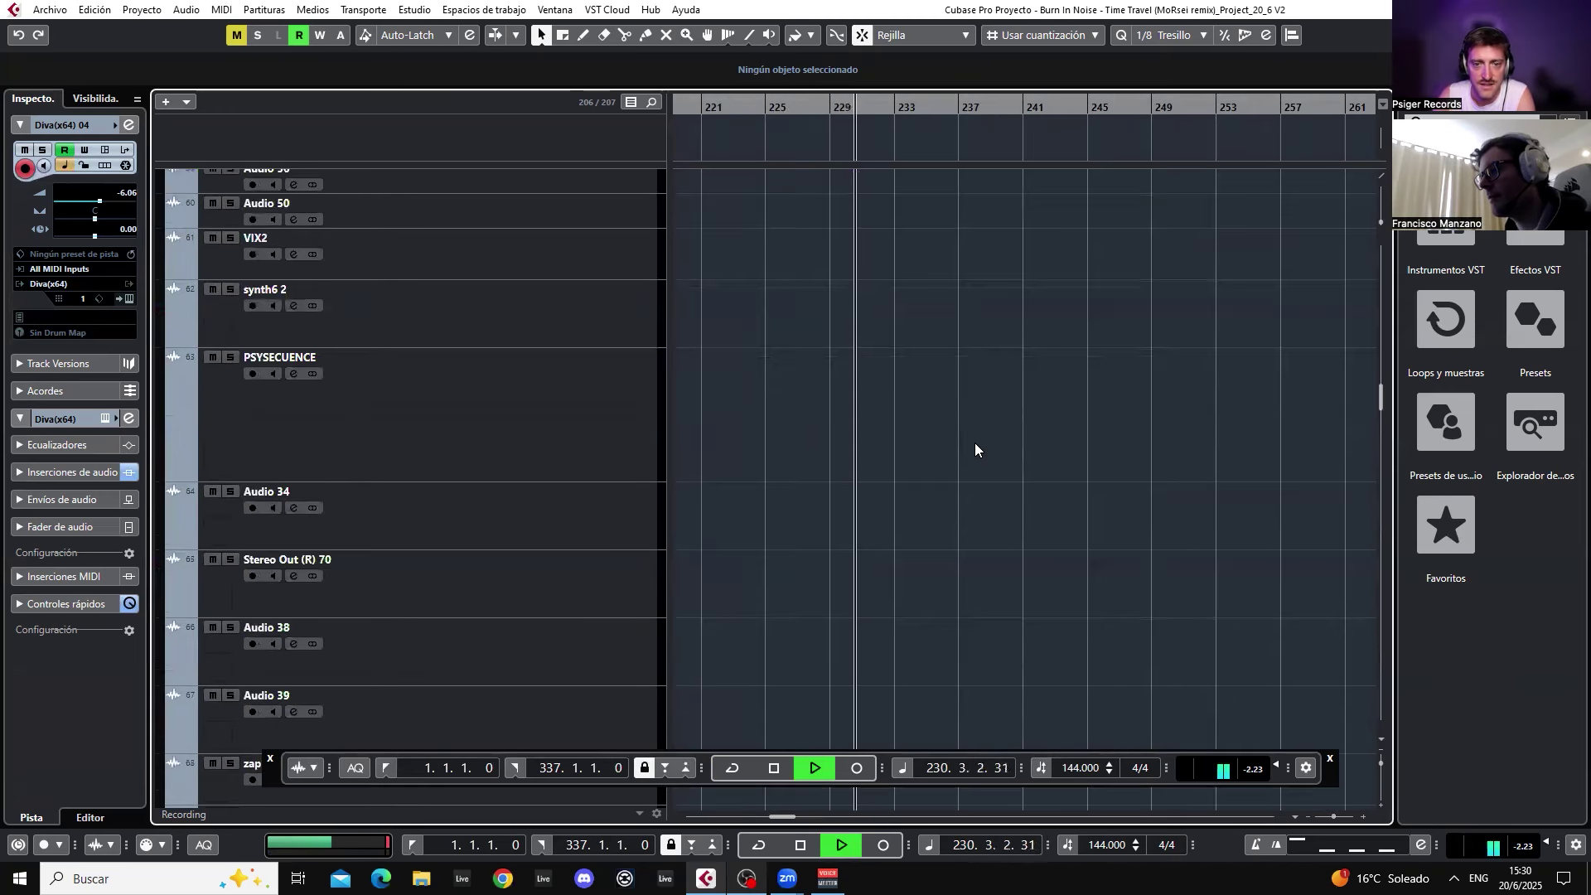
pyautogui.scroll(-20, 972, 446)
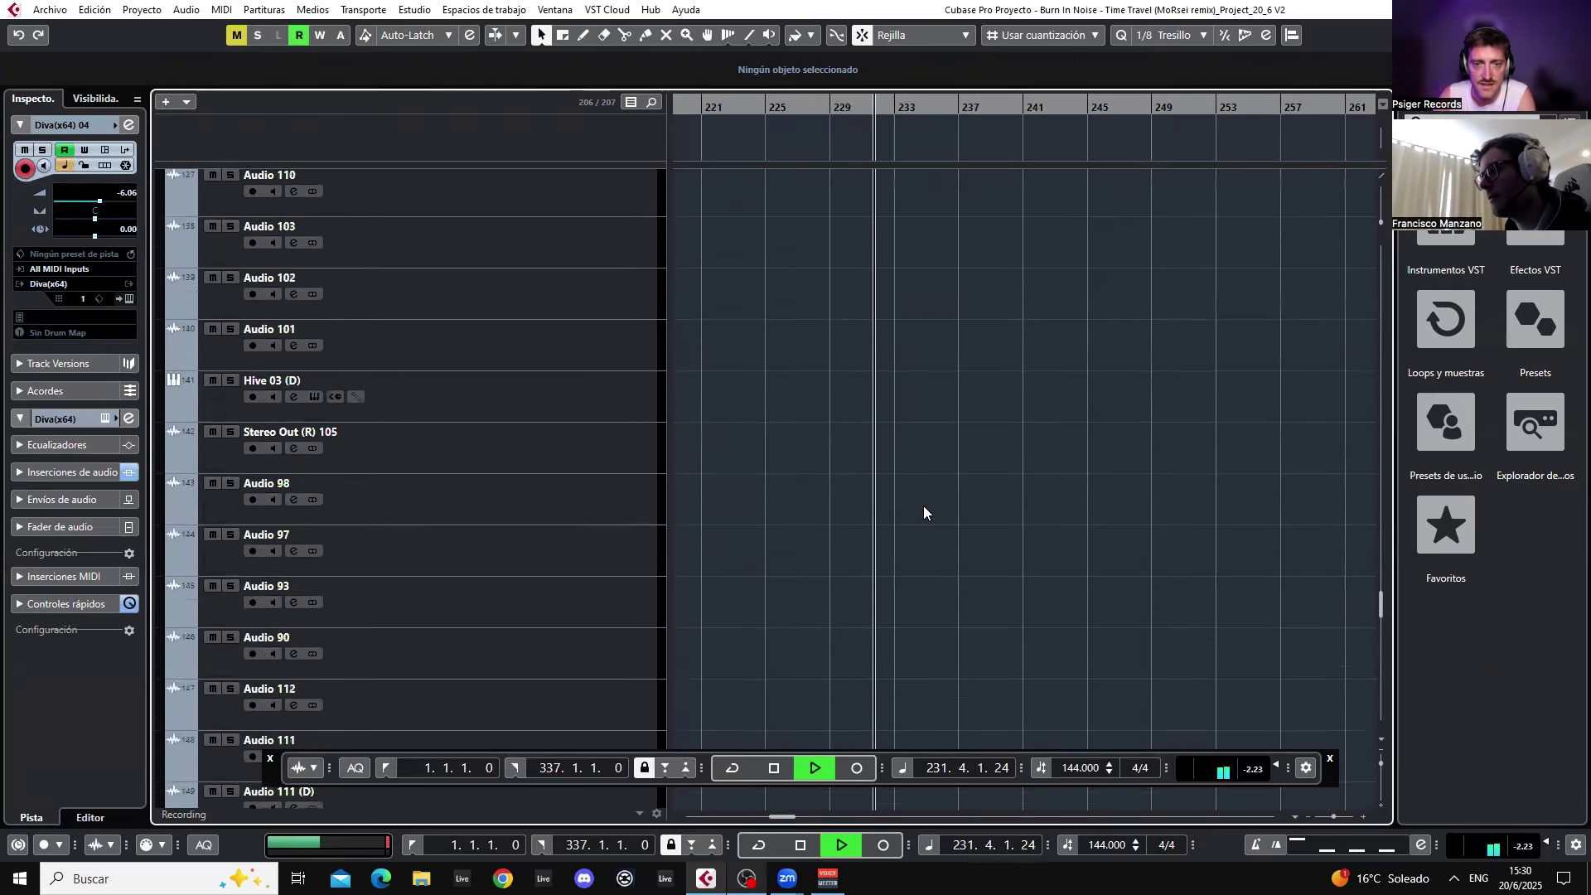
pyautogui.scroll(-4, 924, 497)
pyautogui.scroll(3, 845, 464)
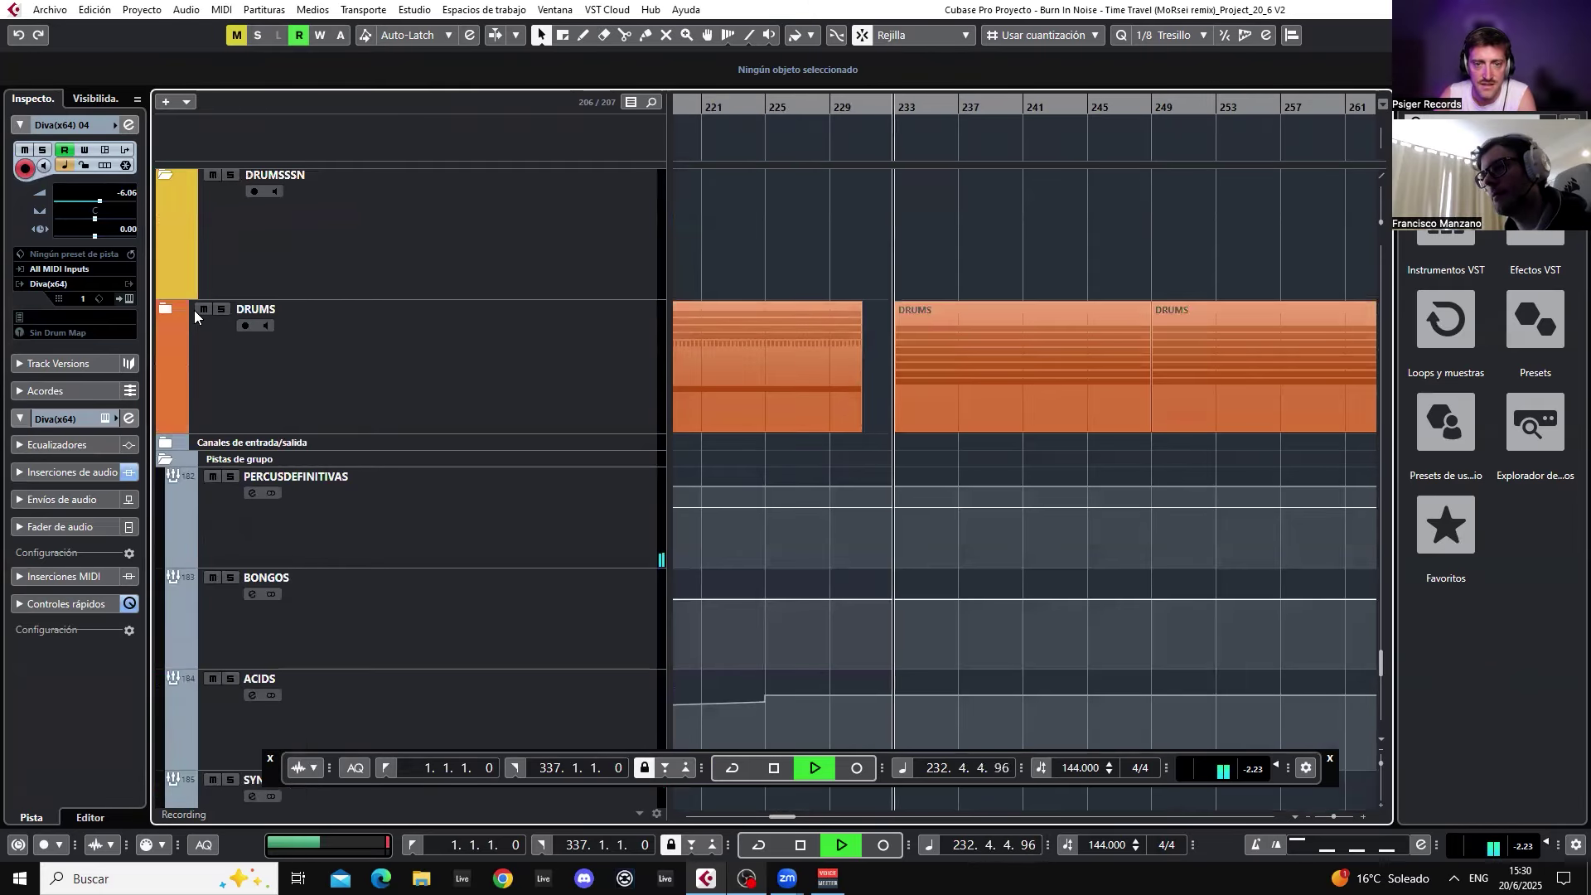
pyautogui.click(170, 310)
pyautogui.scroll(-2, 870, 381)
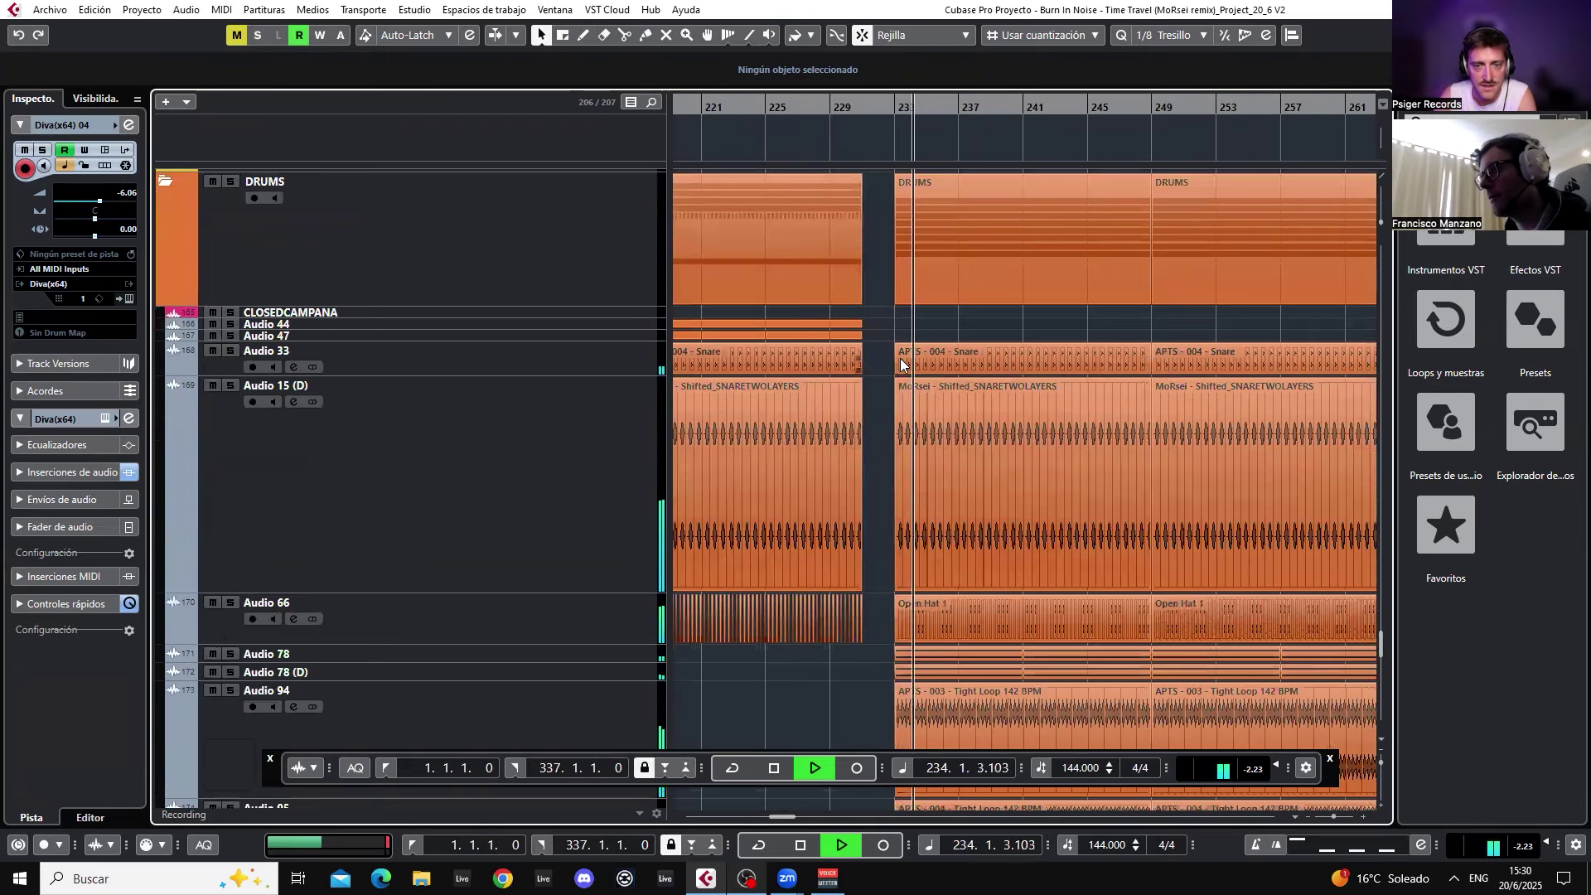
# - Replay the transition from bar 229 past bar 233 with the Audio 66 track muted, unmute it, and stop playback
pyautogui.click(837, 108)
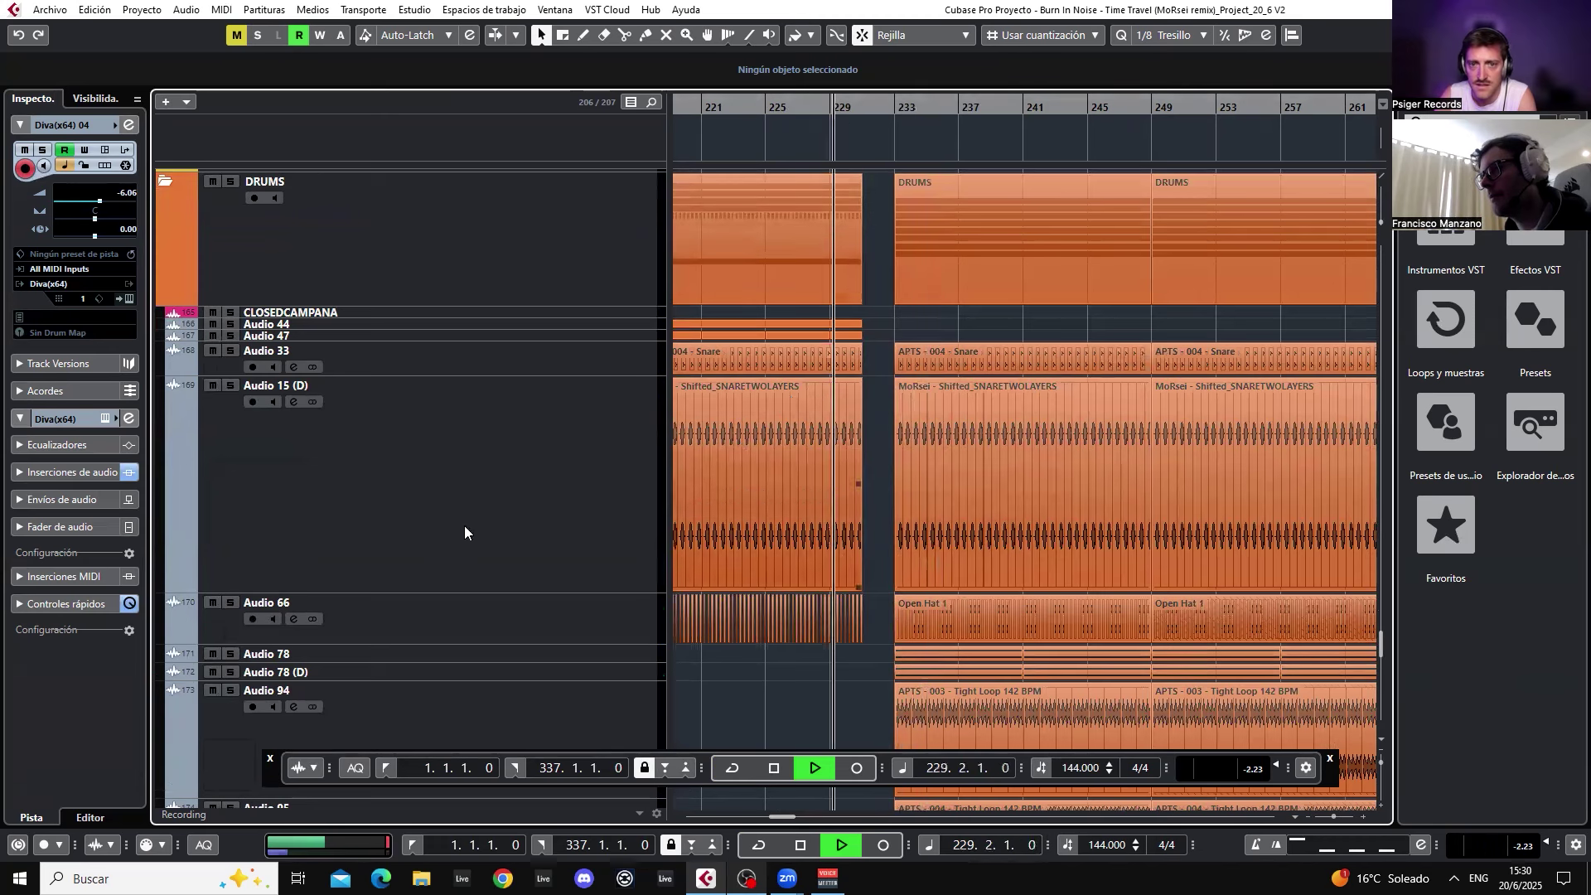
pyautogui.click(213, 603)
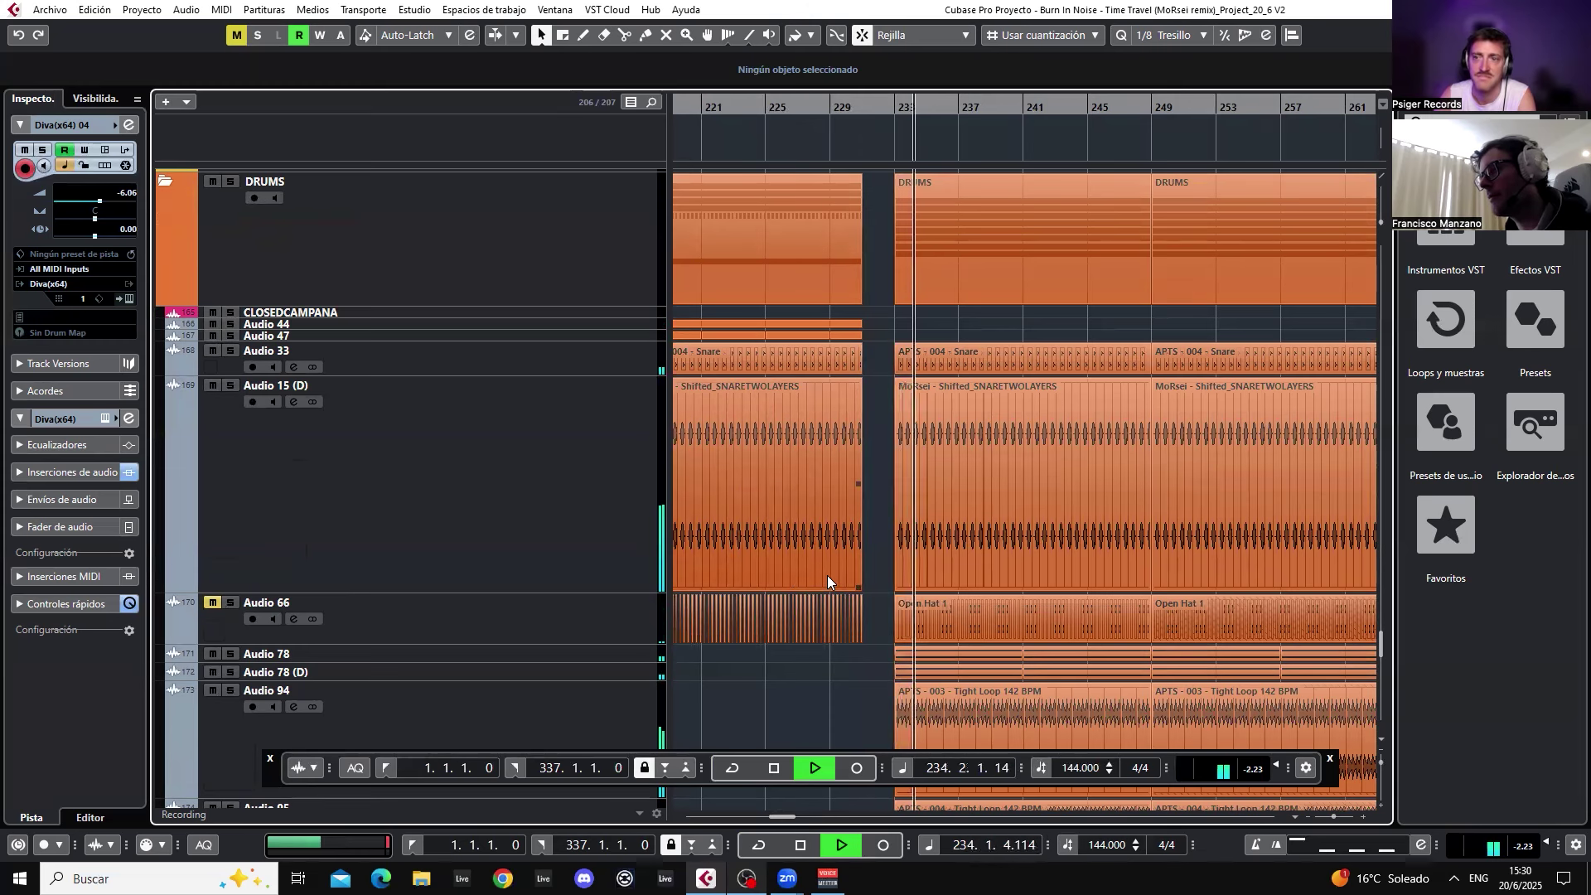
pyautogui.click(213, 603)
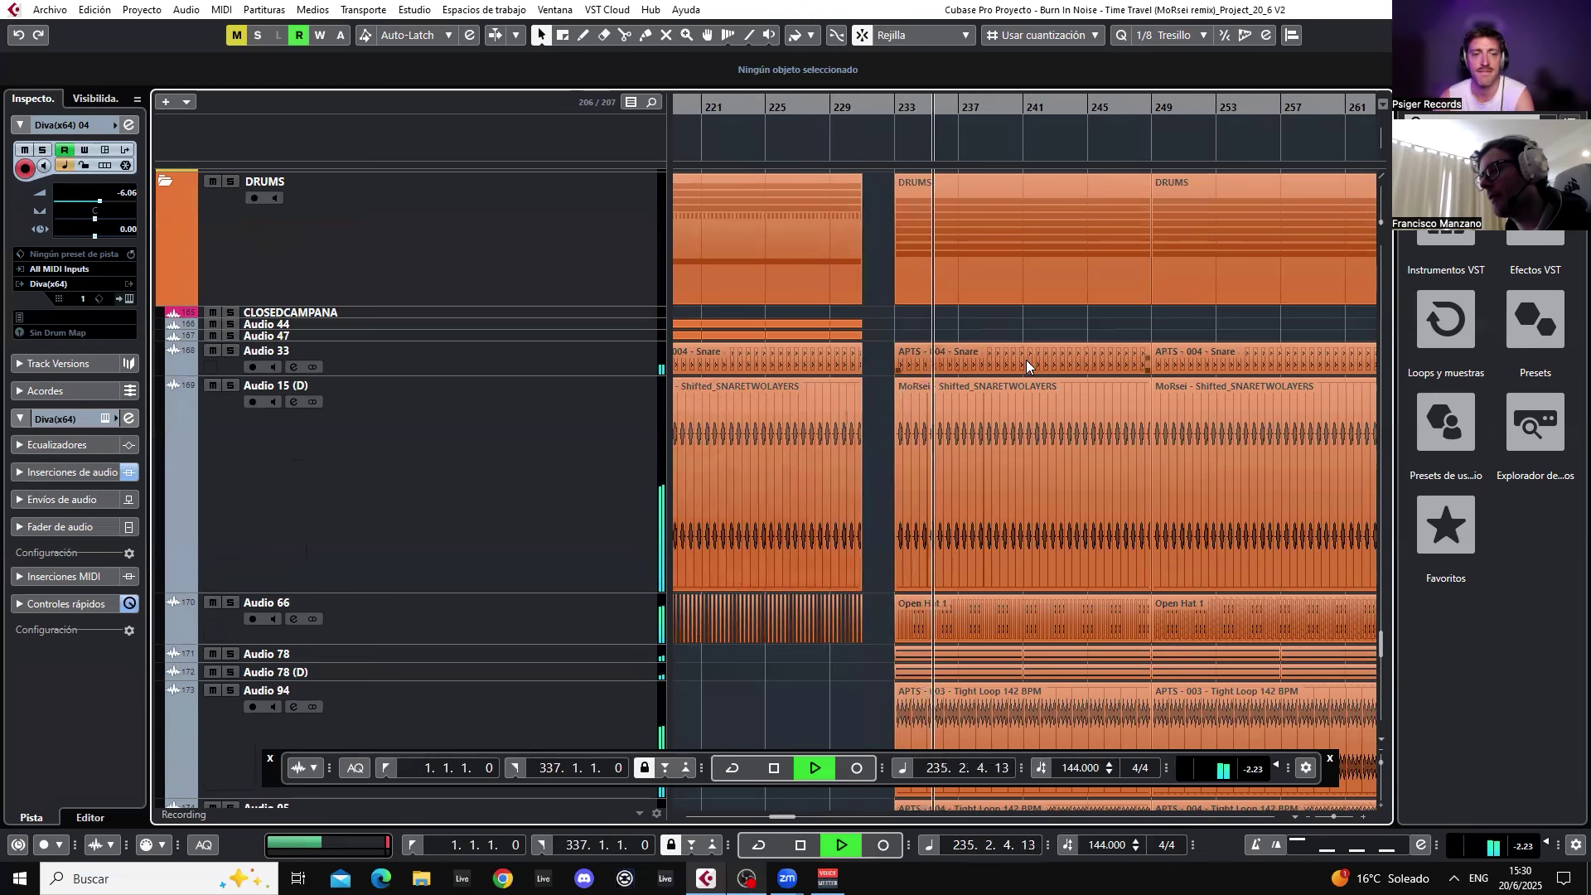
pyautogui.press('space')
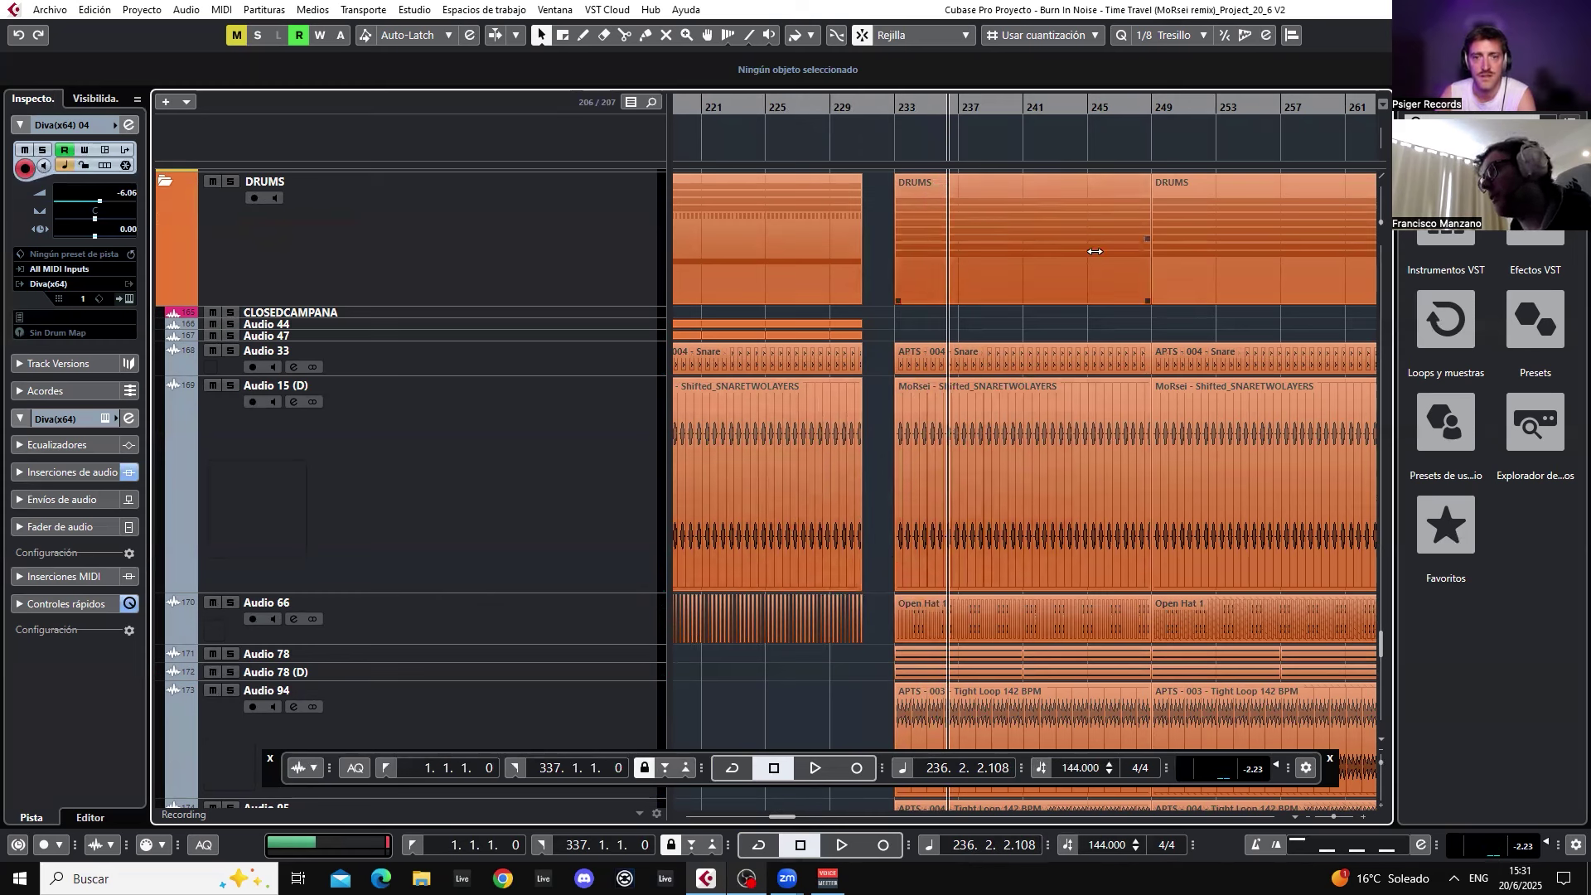
# - Try the drop at bar 233 without its DRUMS parts, playing the mix from about bar 229
pyautogui.scroll(2, 968, 246)
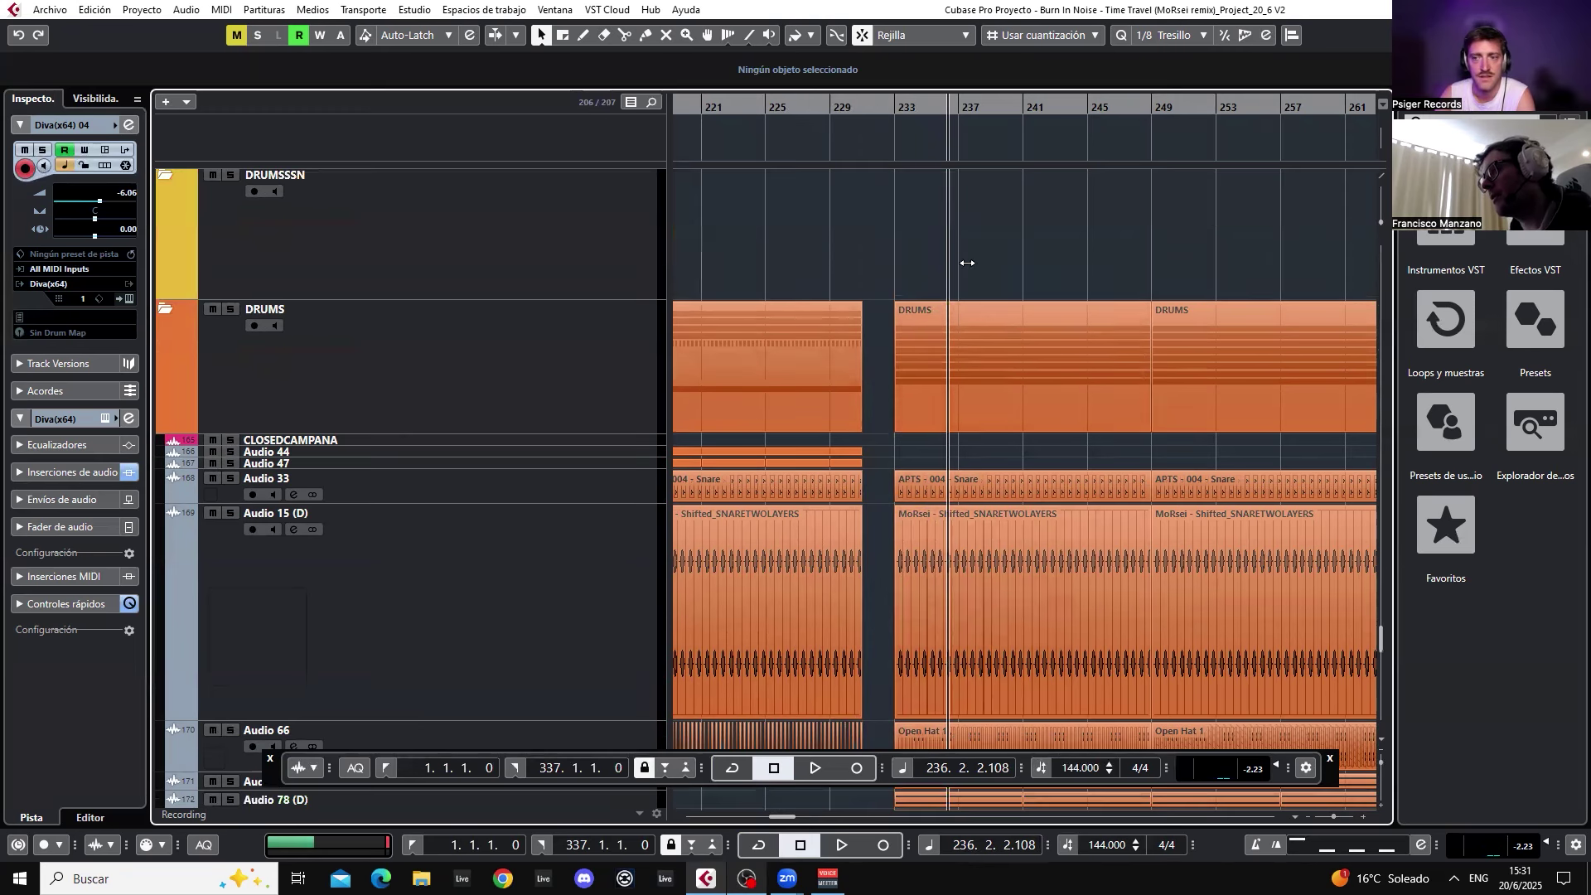
pyautogui.click(969, 343)
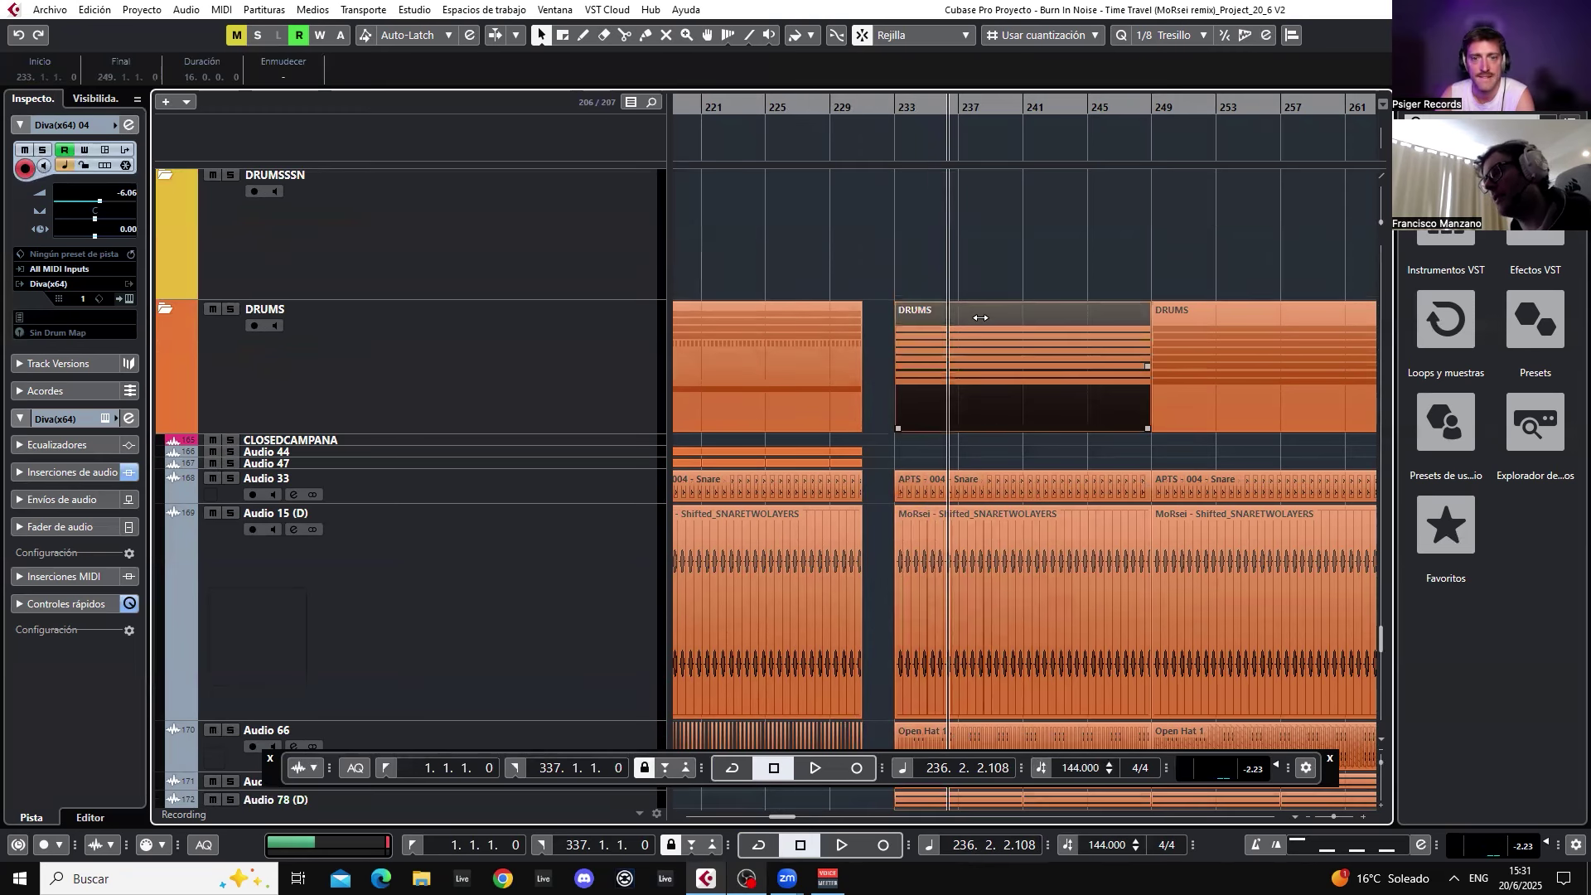
pyautogui.press('Delete')
pyautogui.click(846, 113)
pyautogui.press('space')
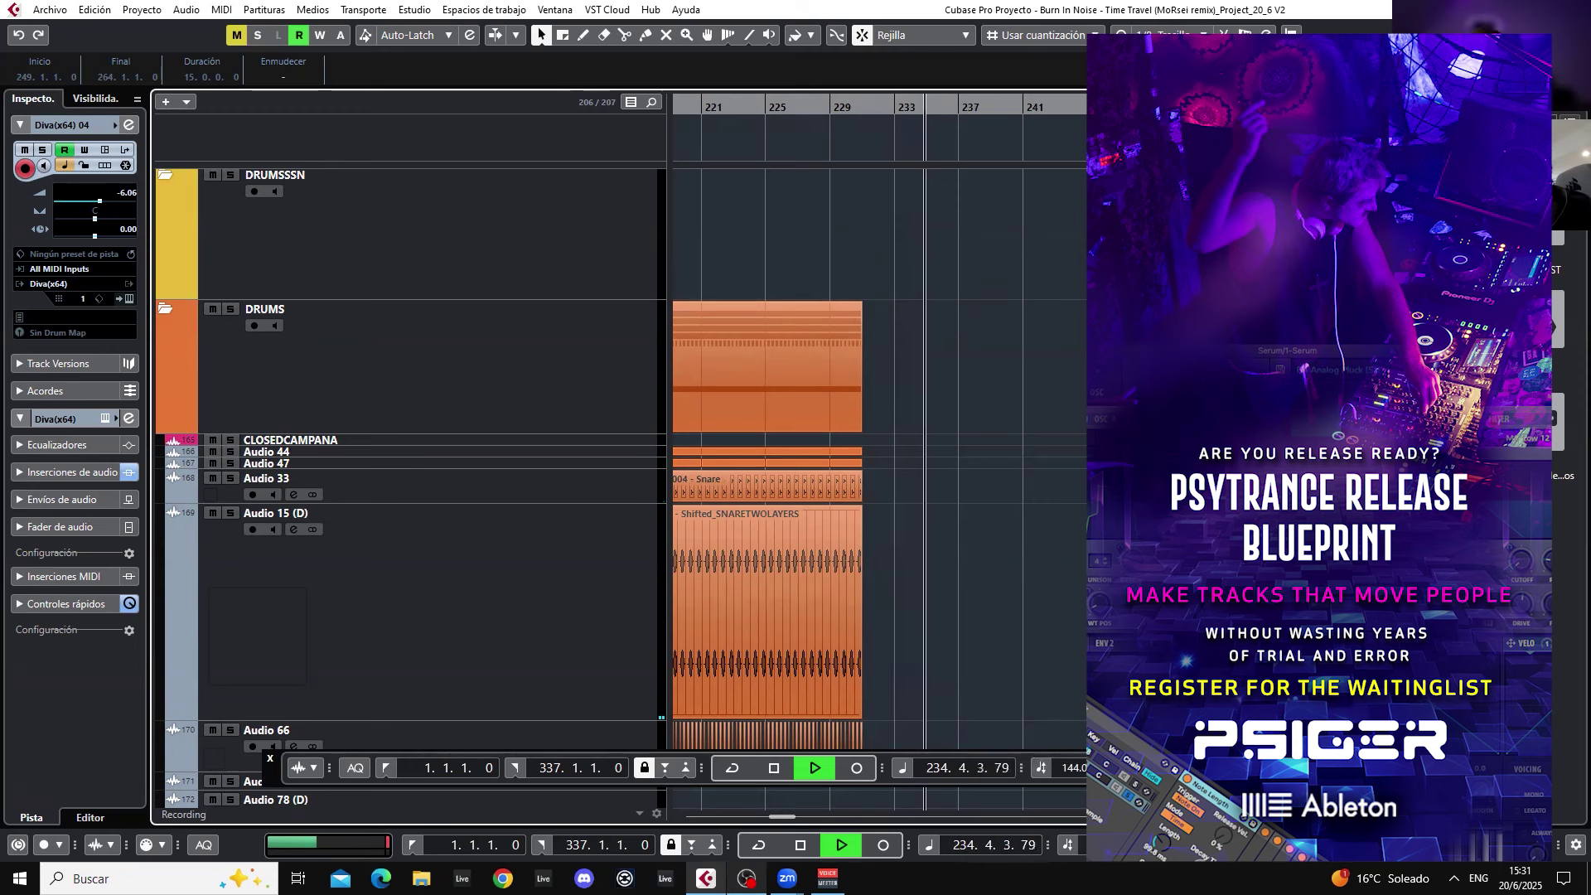
pyautogui.press('space')
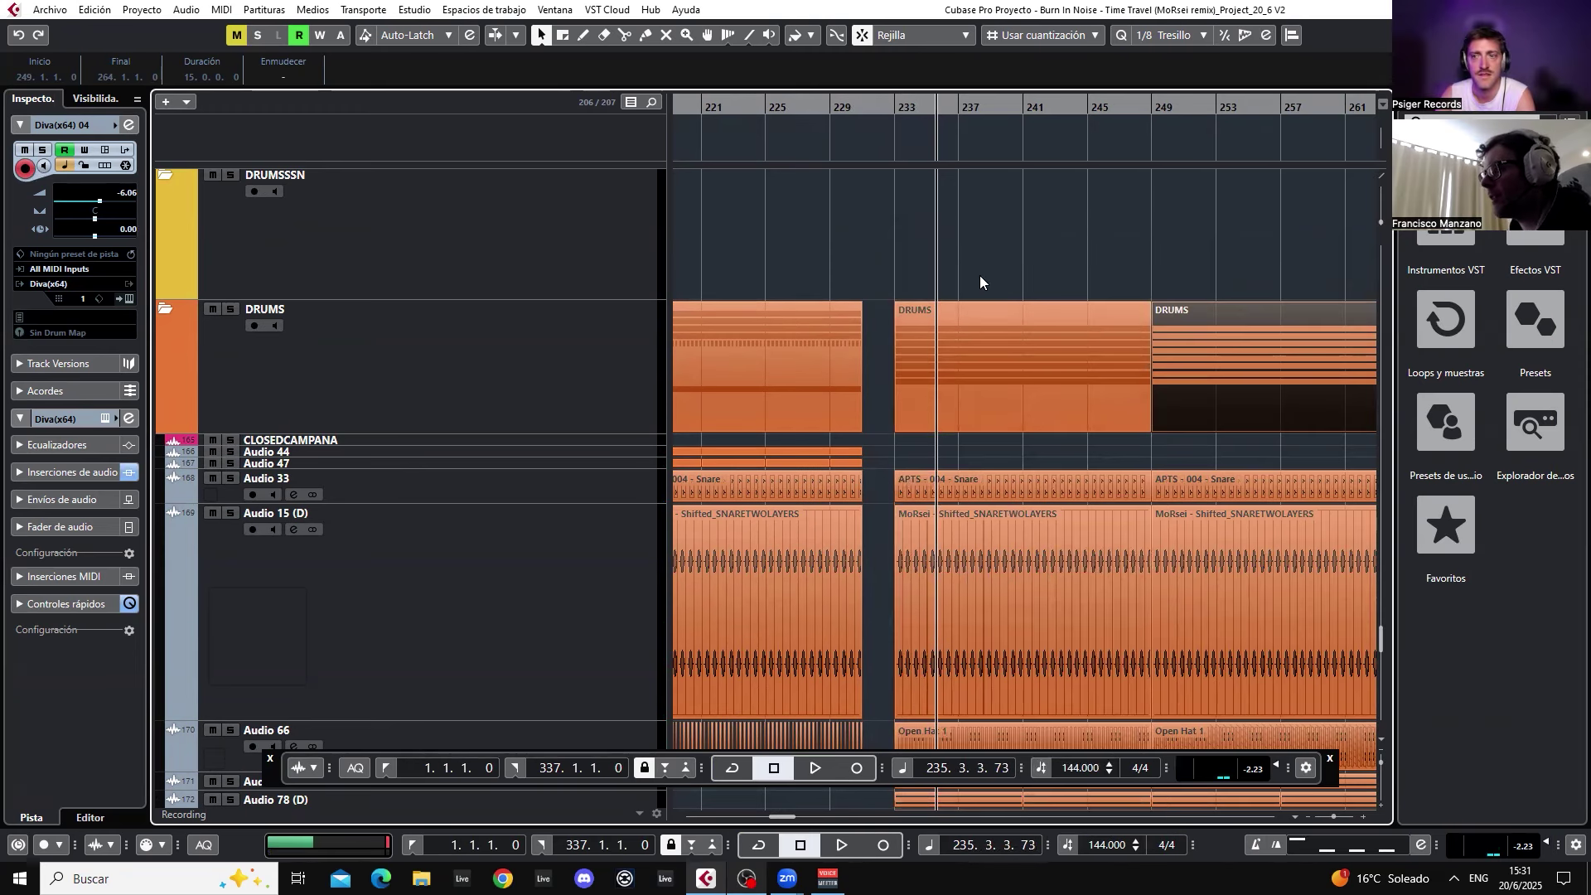
# - Examine the DRUMS folder's snare, open hat and tight loop tracks on both sides of the bar 231 to 233 gap, and clear the selection
pyautogui.scroll(-2, 987, 275)
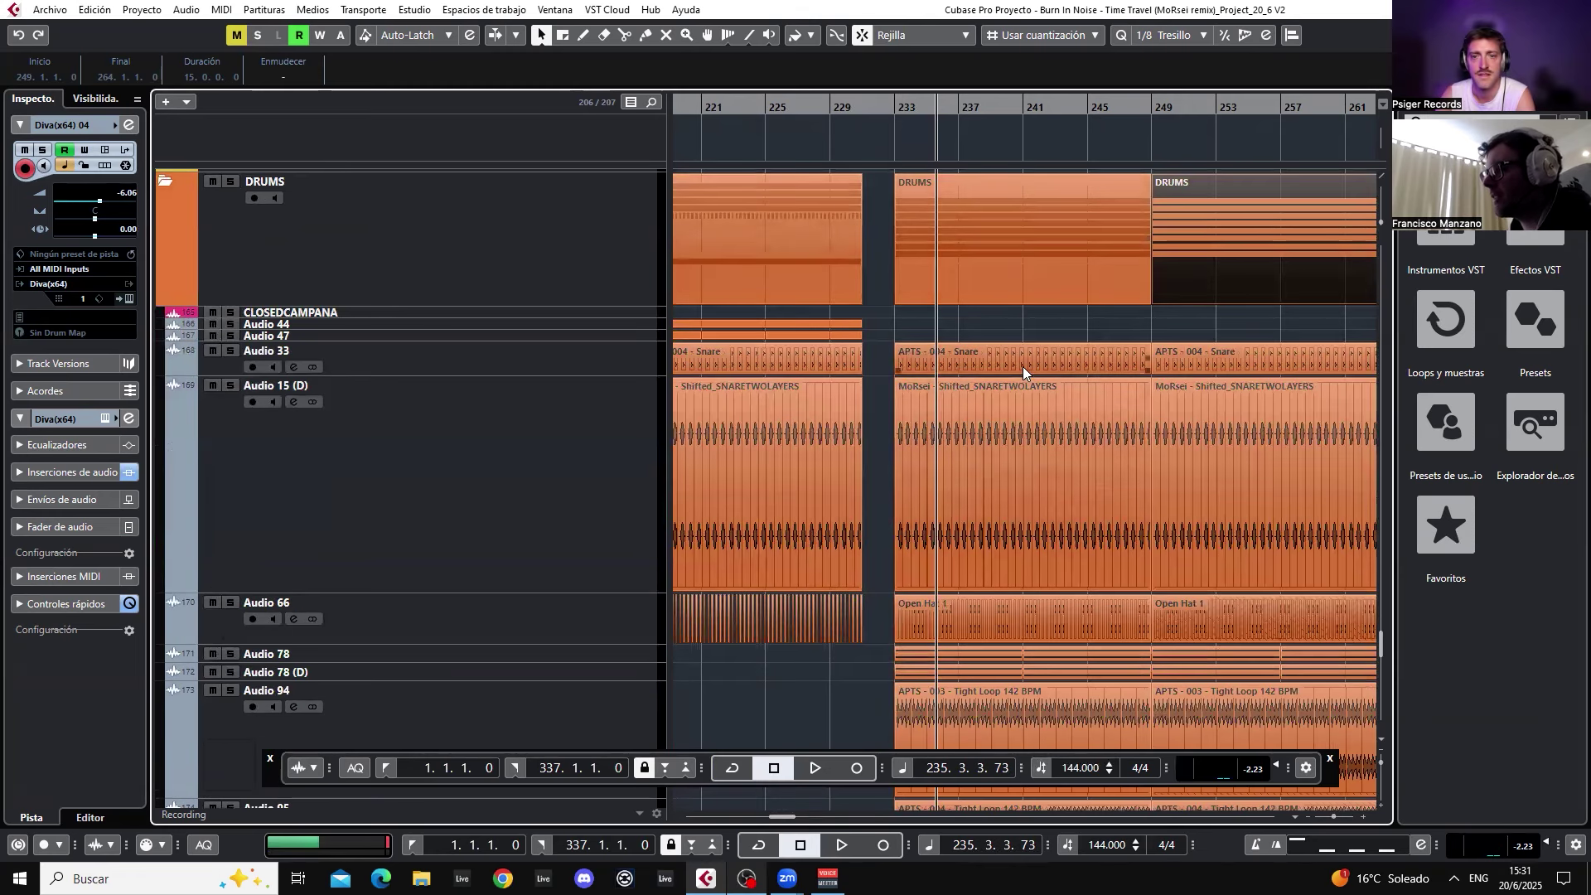
pyautogui.scroll(-2, 973, 384)
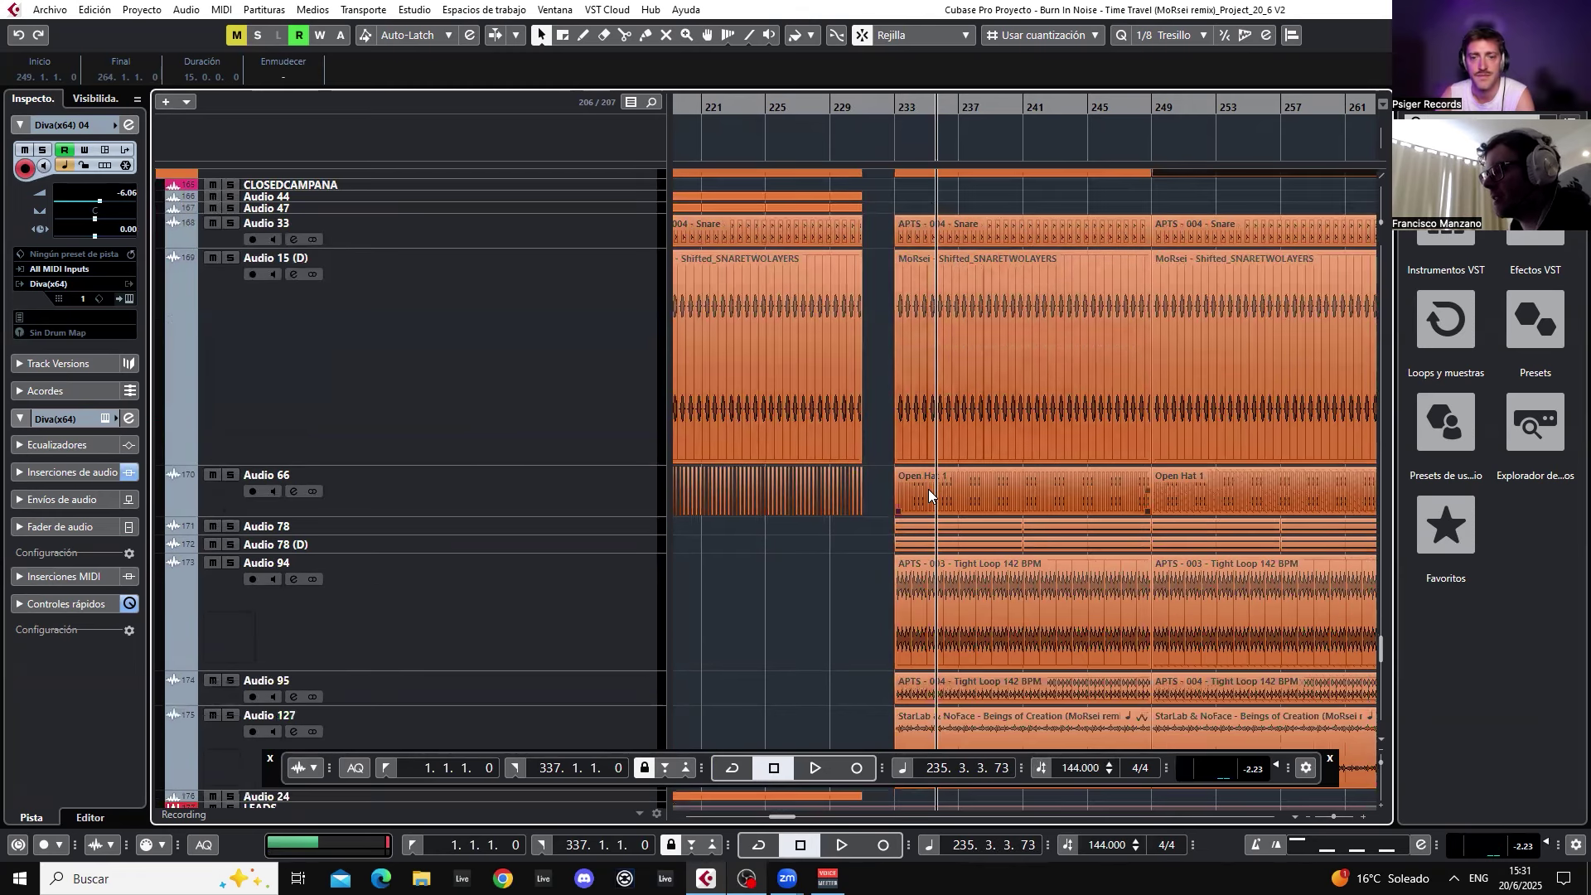
pyautogui.scroll(4, 961, 361)
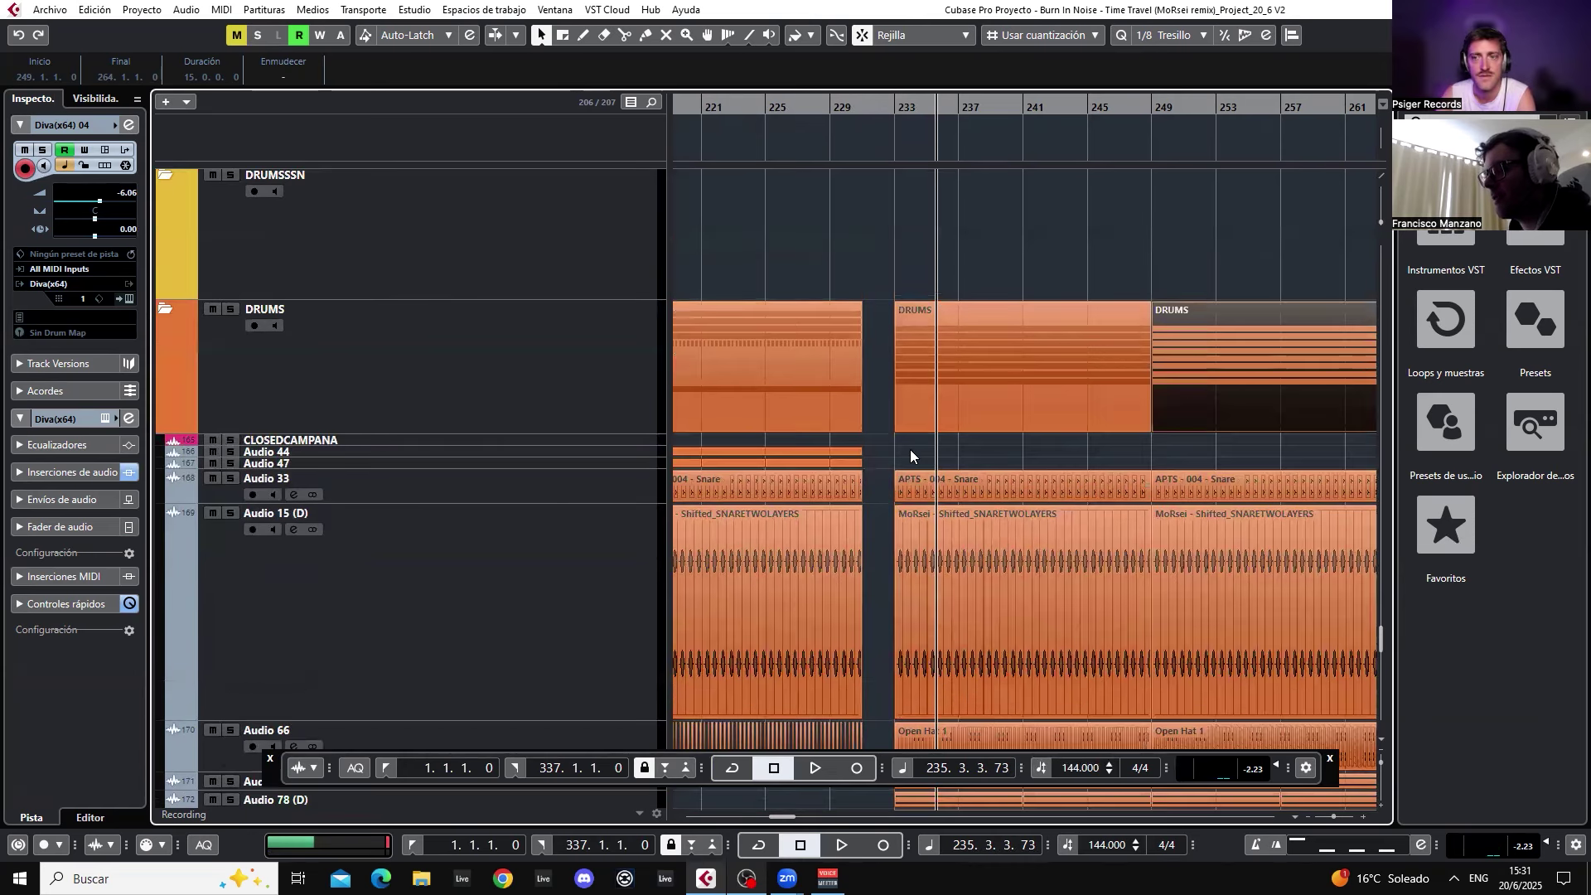
pyautogui.scroll(-4, 909, 449)
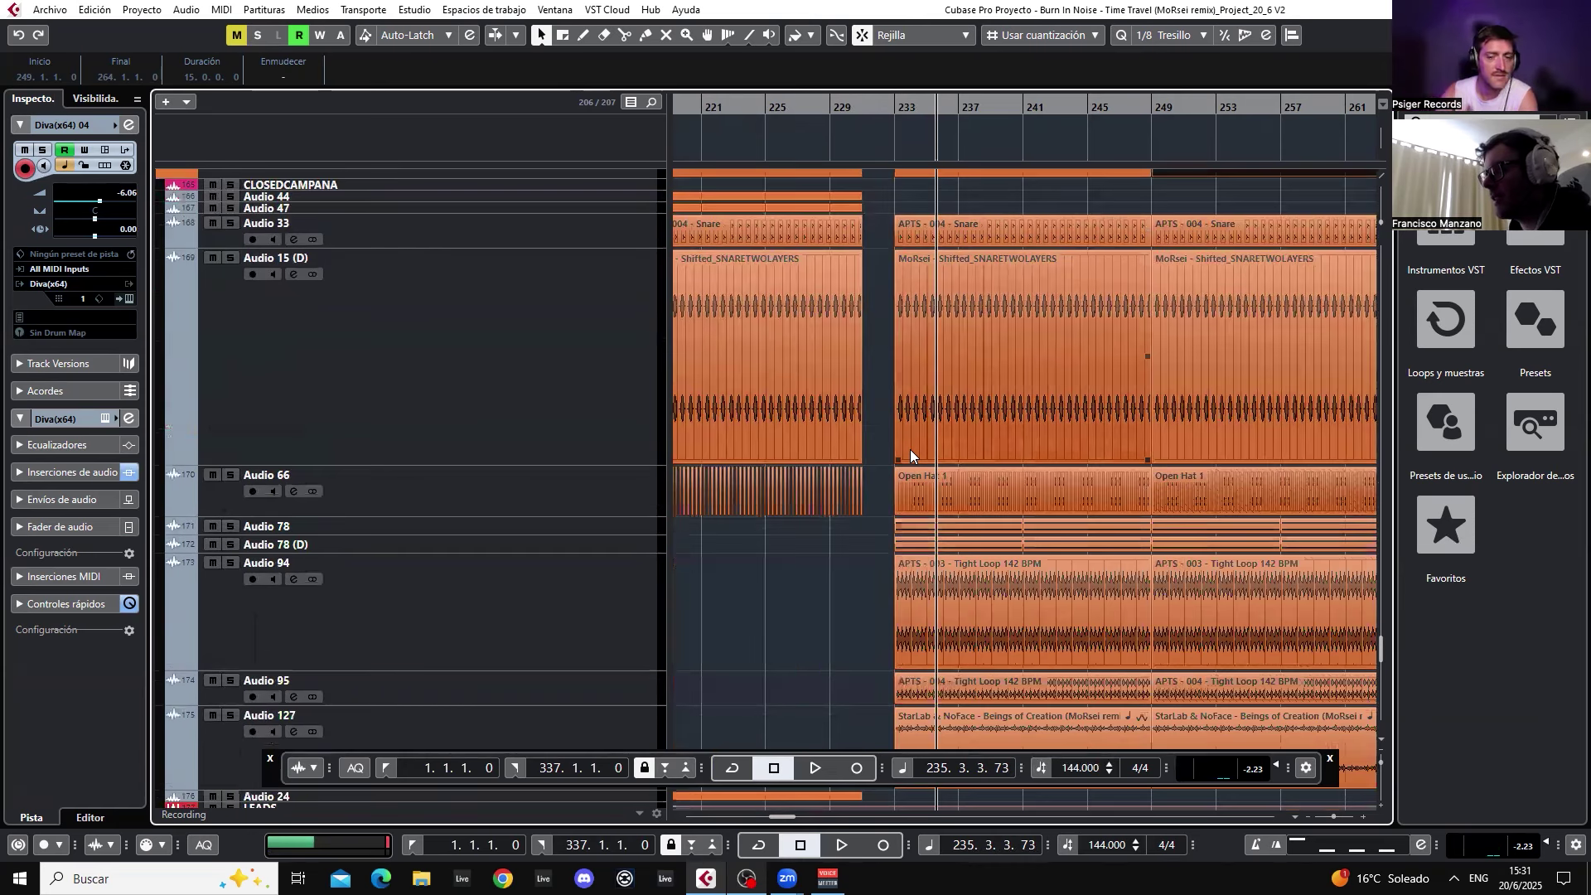
pyautogui.scroll(4, 881, 441)
pyautogui.scroll(-4, 883, 445)
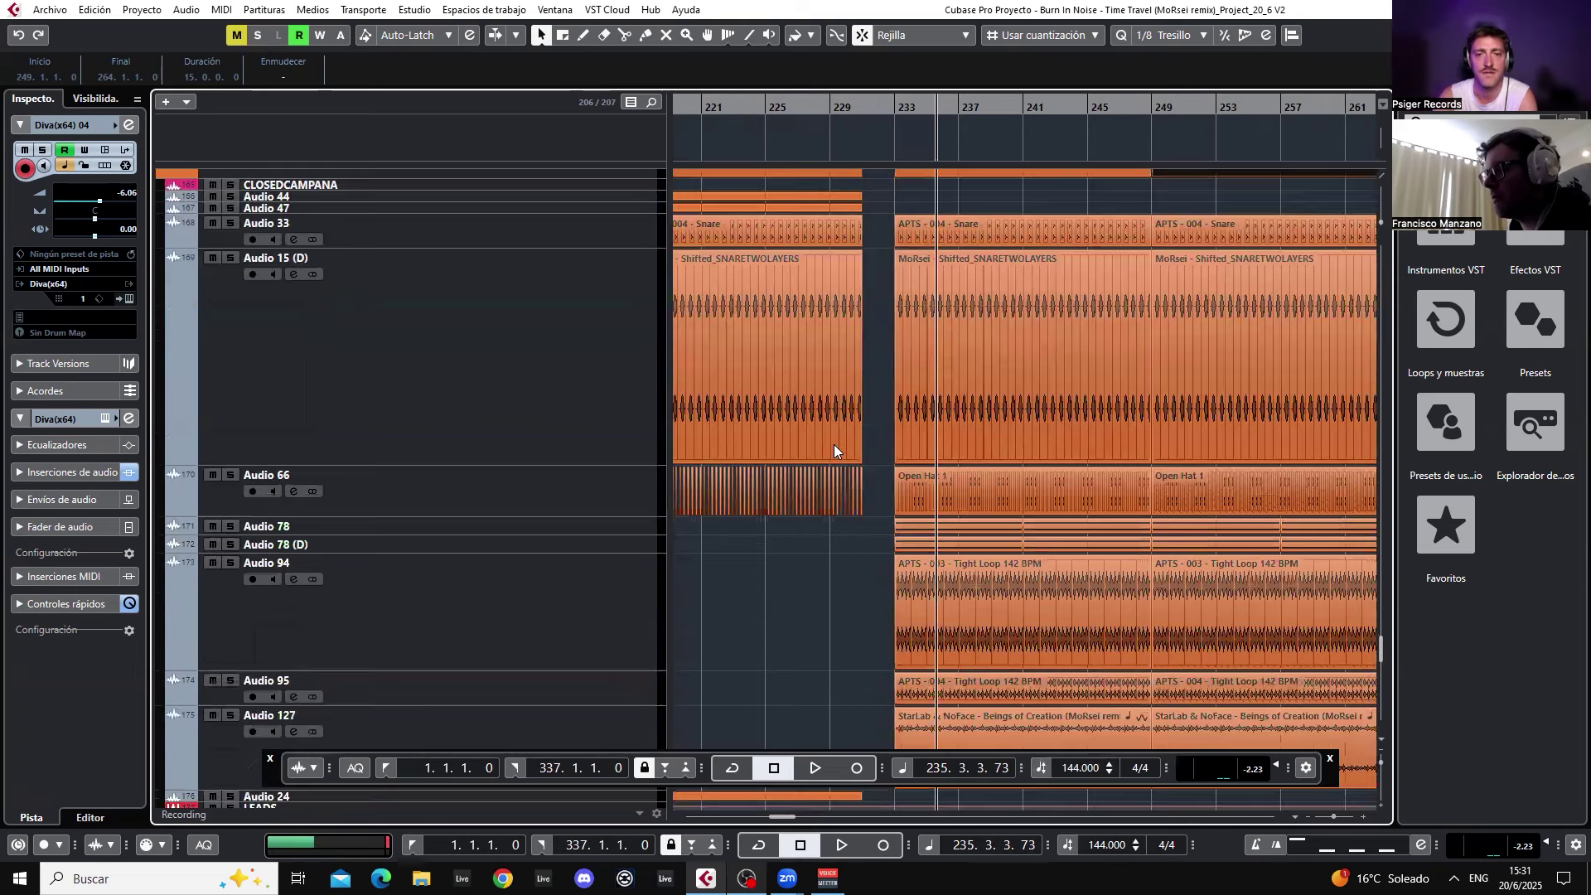
pyautogui.scroll(12, 908, 452)
pyautogui.scroll(-4, 922, 446)
pyautogui.scroll(-2, 931, 450)
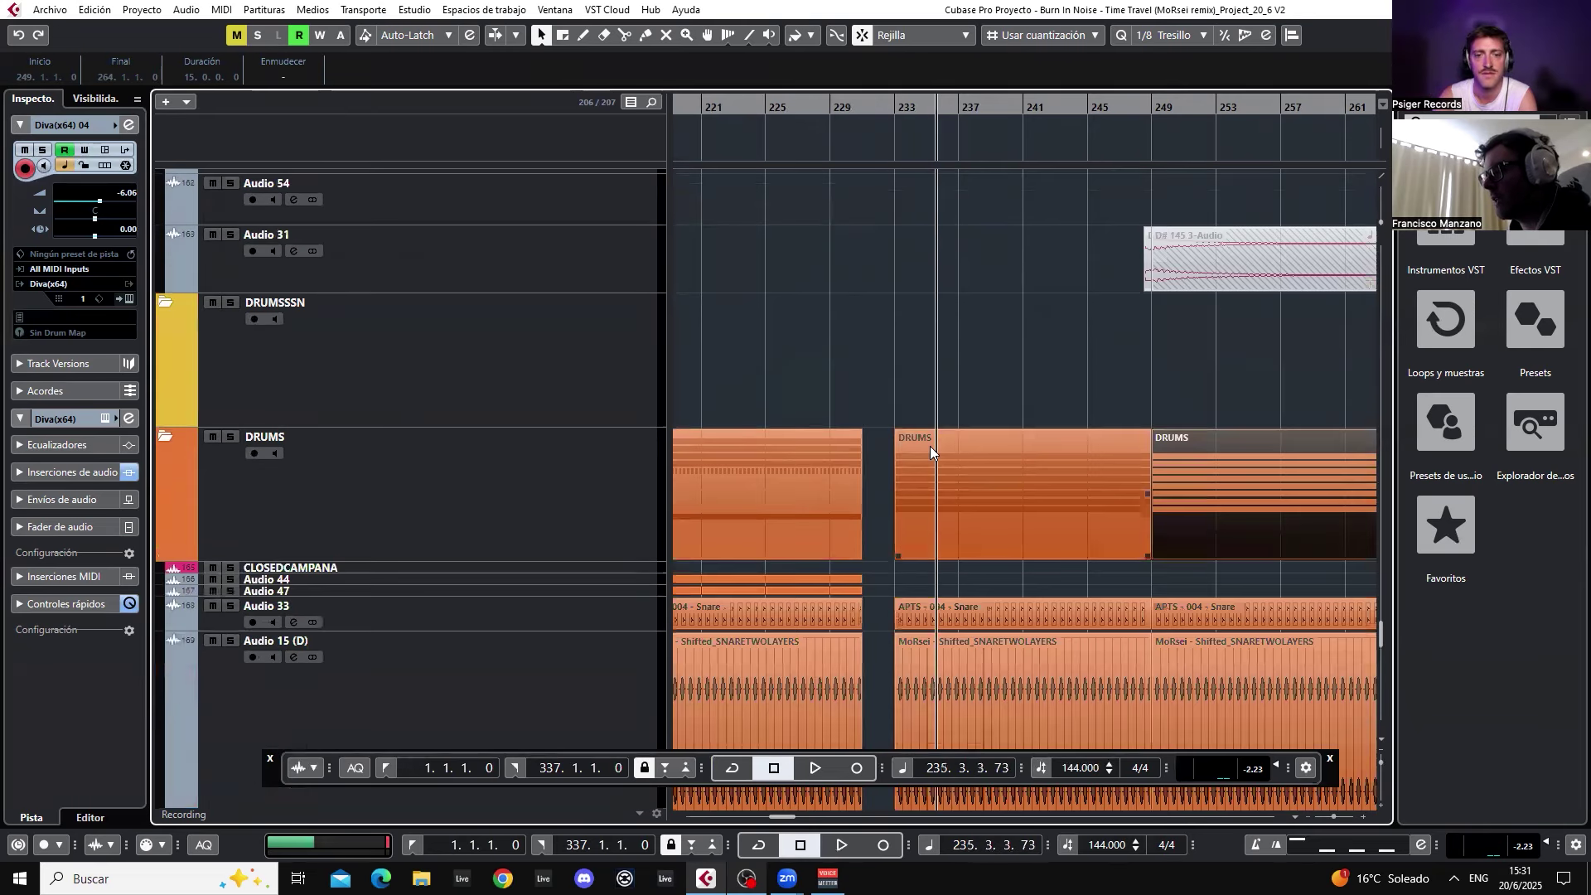
pyautogui.scroll(-4, 920, 442)
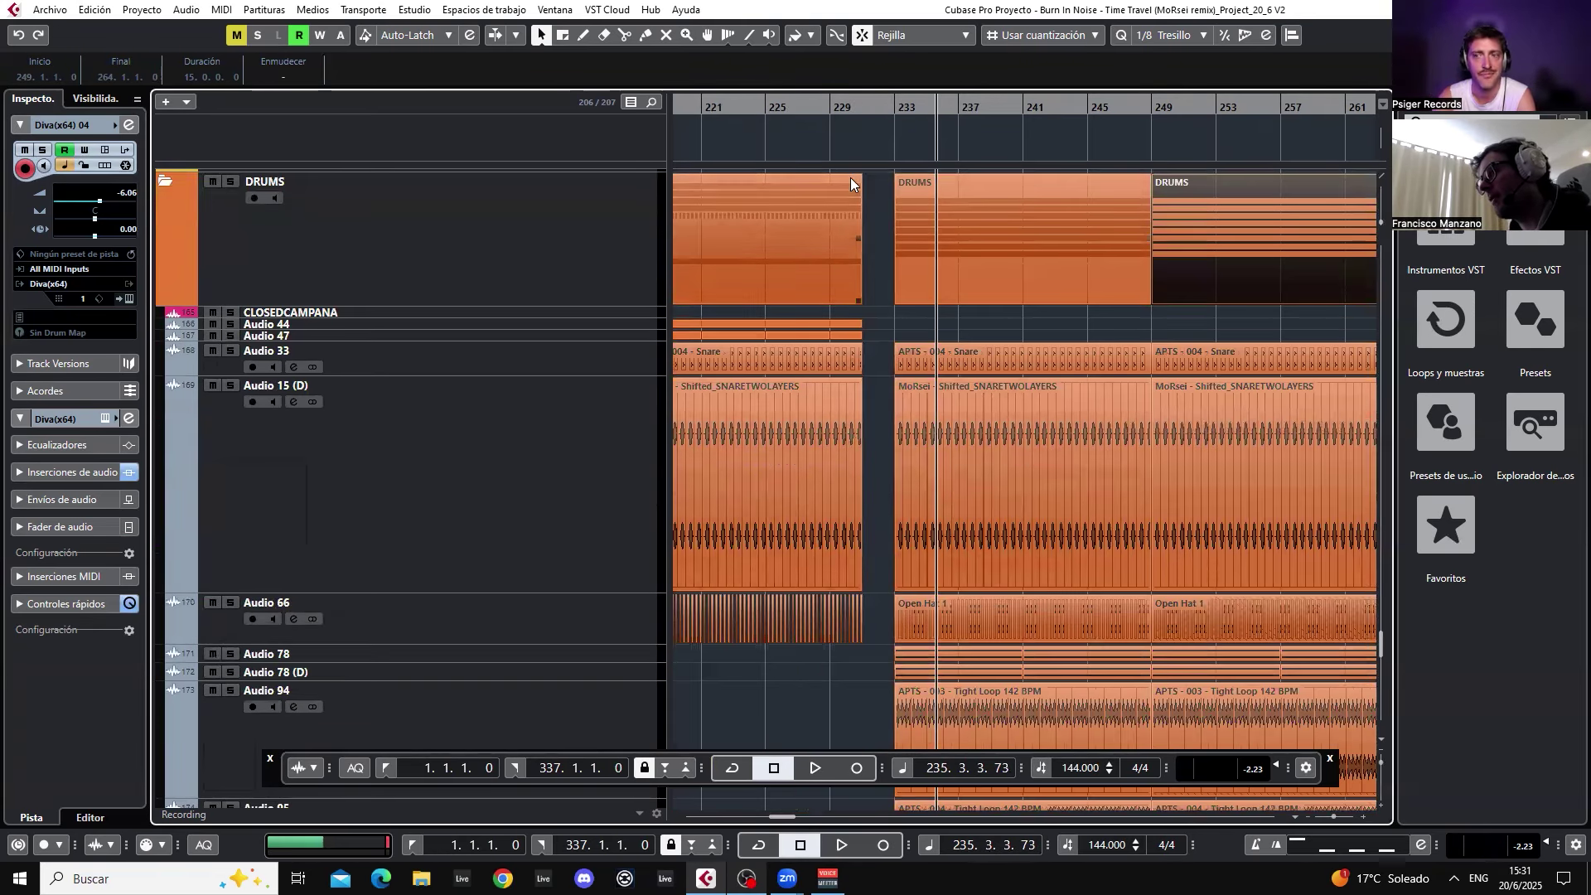
pyautogui.click(870, 195)
# - Examine the layers entering around bar 233, from kick, bass, vocals and crashes down through the synth tracks to Audio 104
pyautogui.scroll(3, 863, 373)
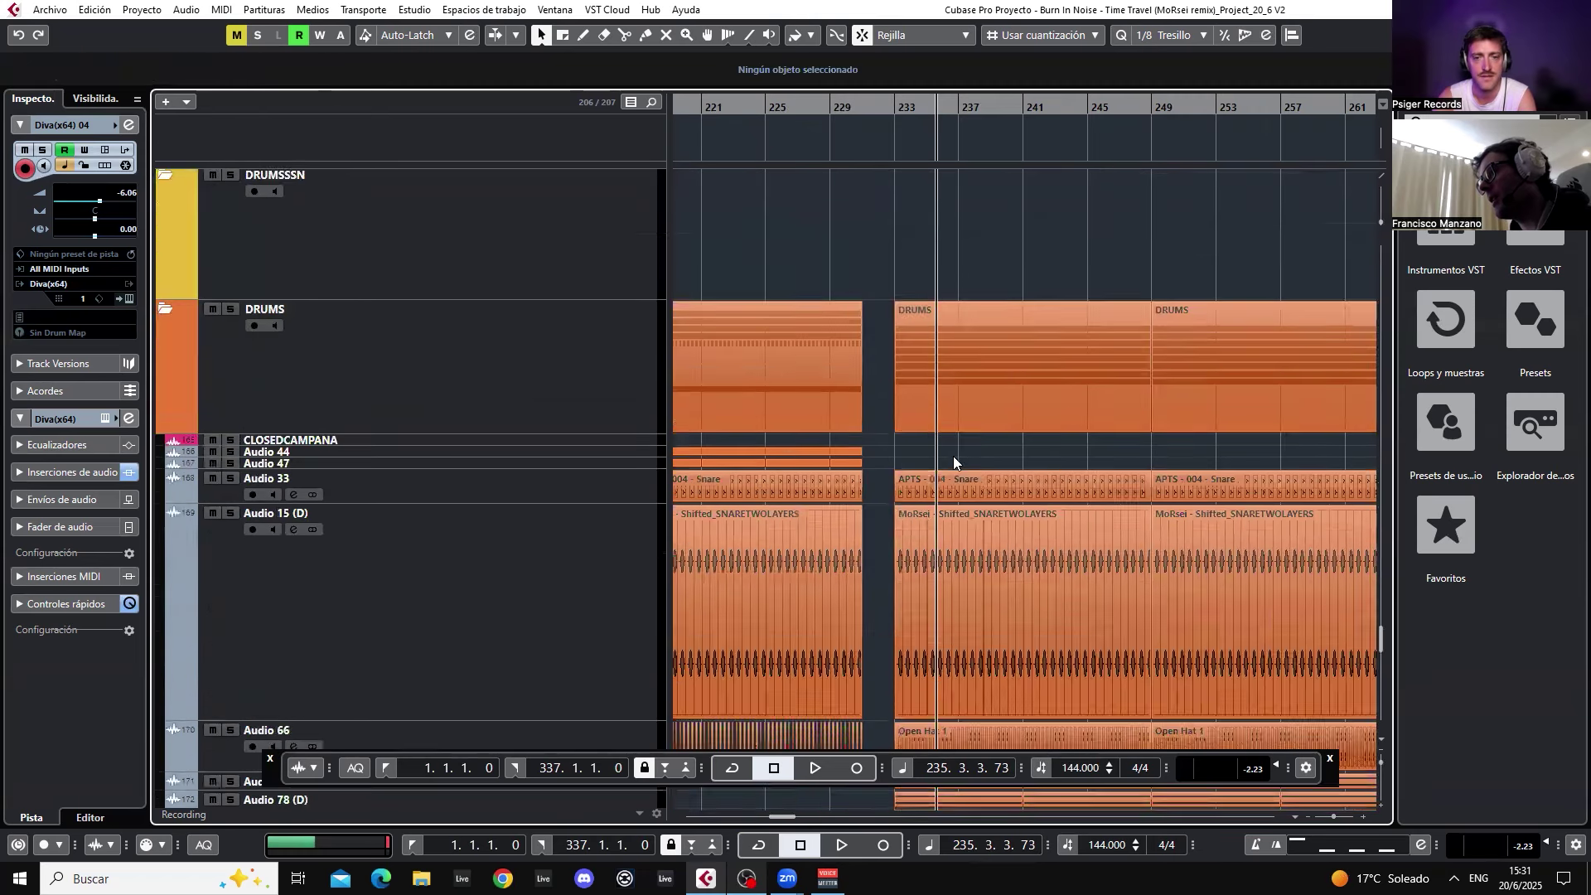
pyautogui.scroll(18, 989, 431)
pyautogui.scroll(20, 994, 423)
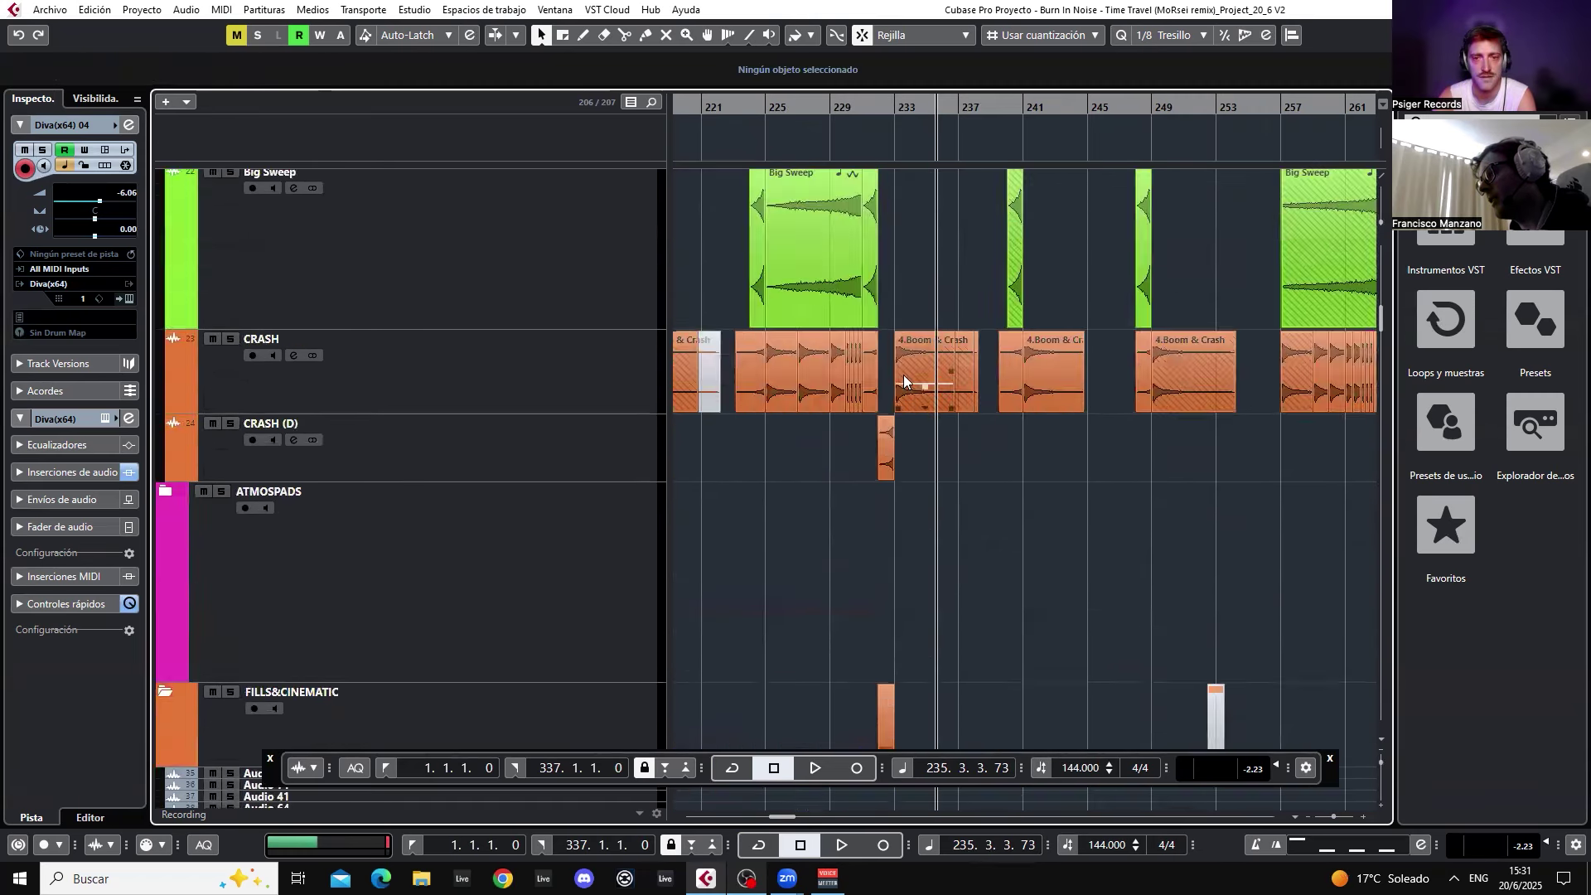
pyautogui.scroll(3, 965, 380)
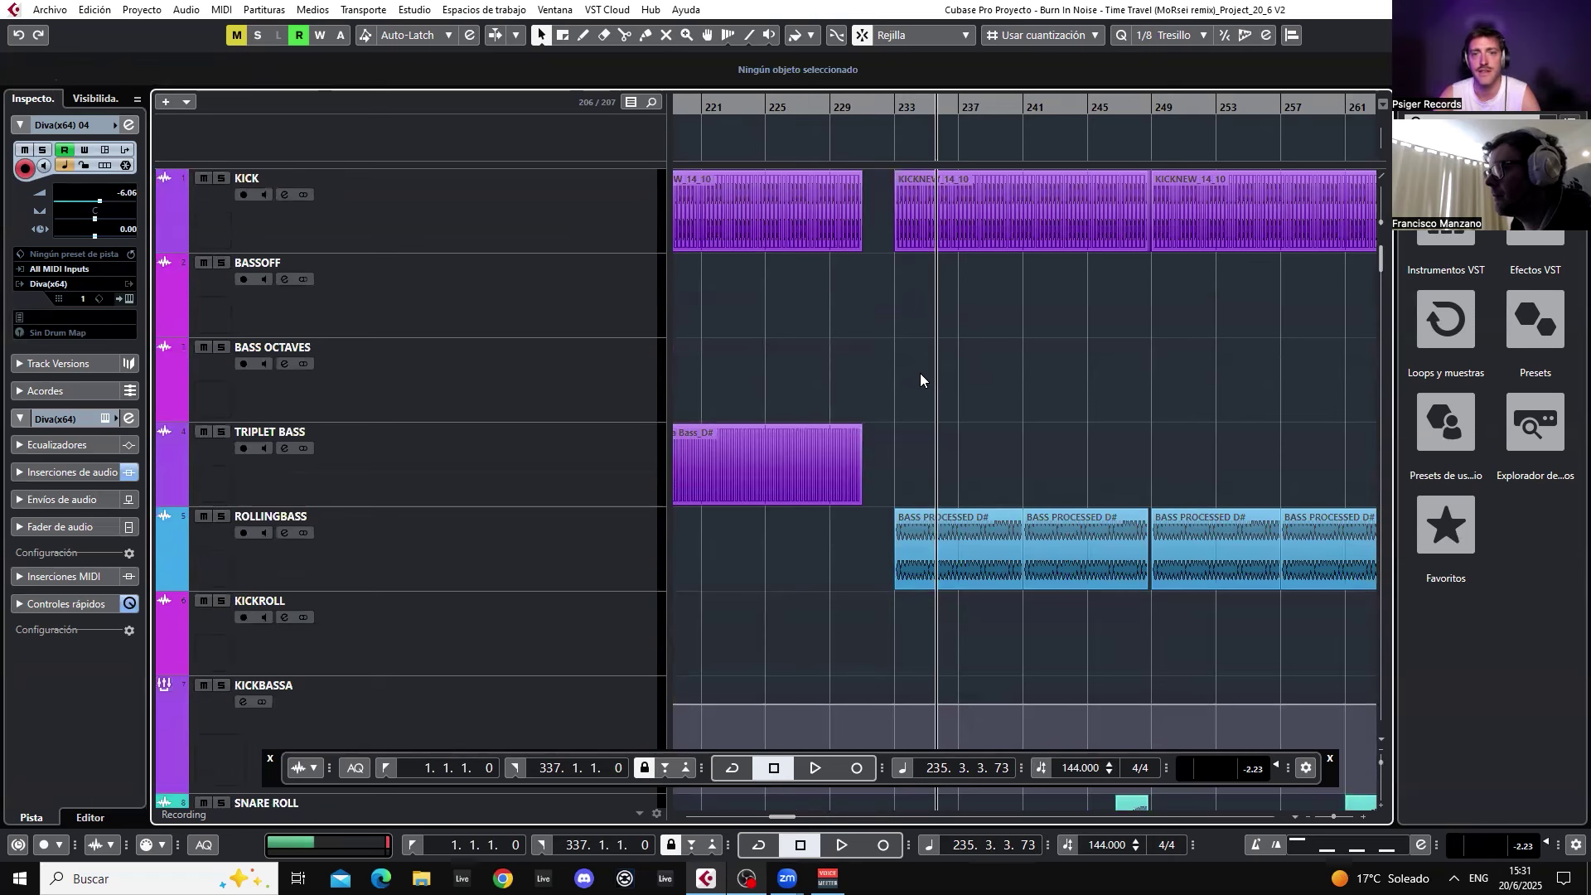
pyautogui.scroll(-15, 919, 372)
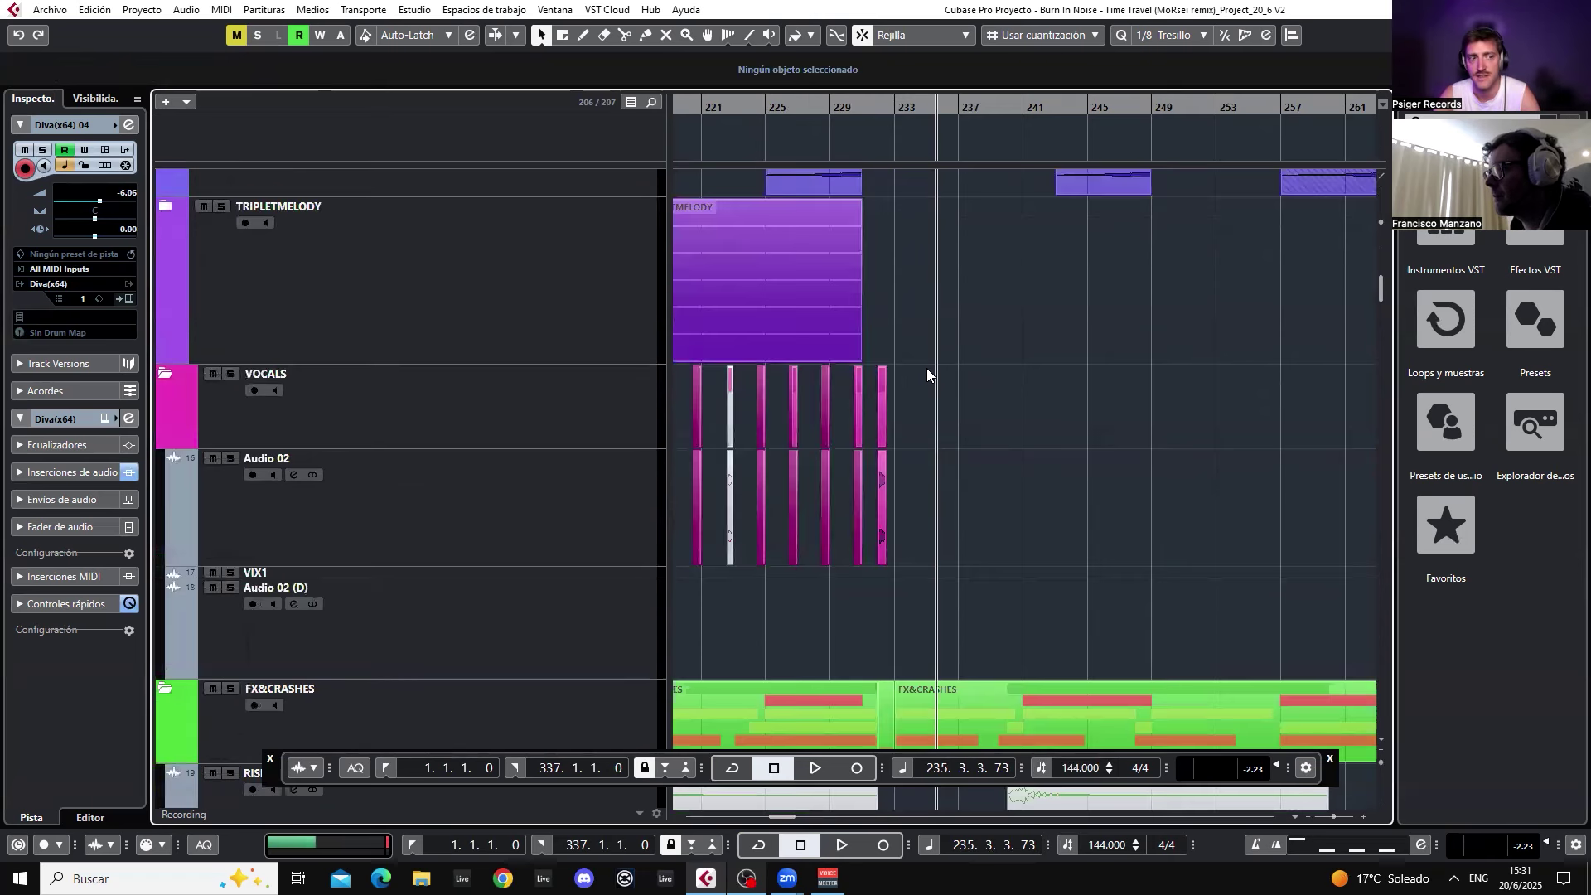
pyautogui.scroll(-15, 938, 369)
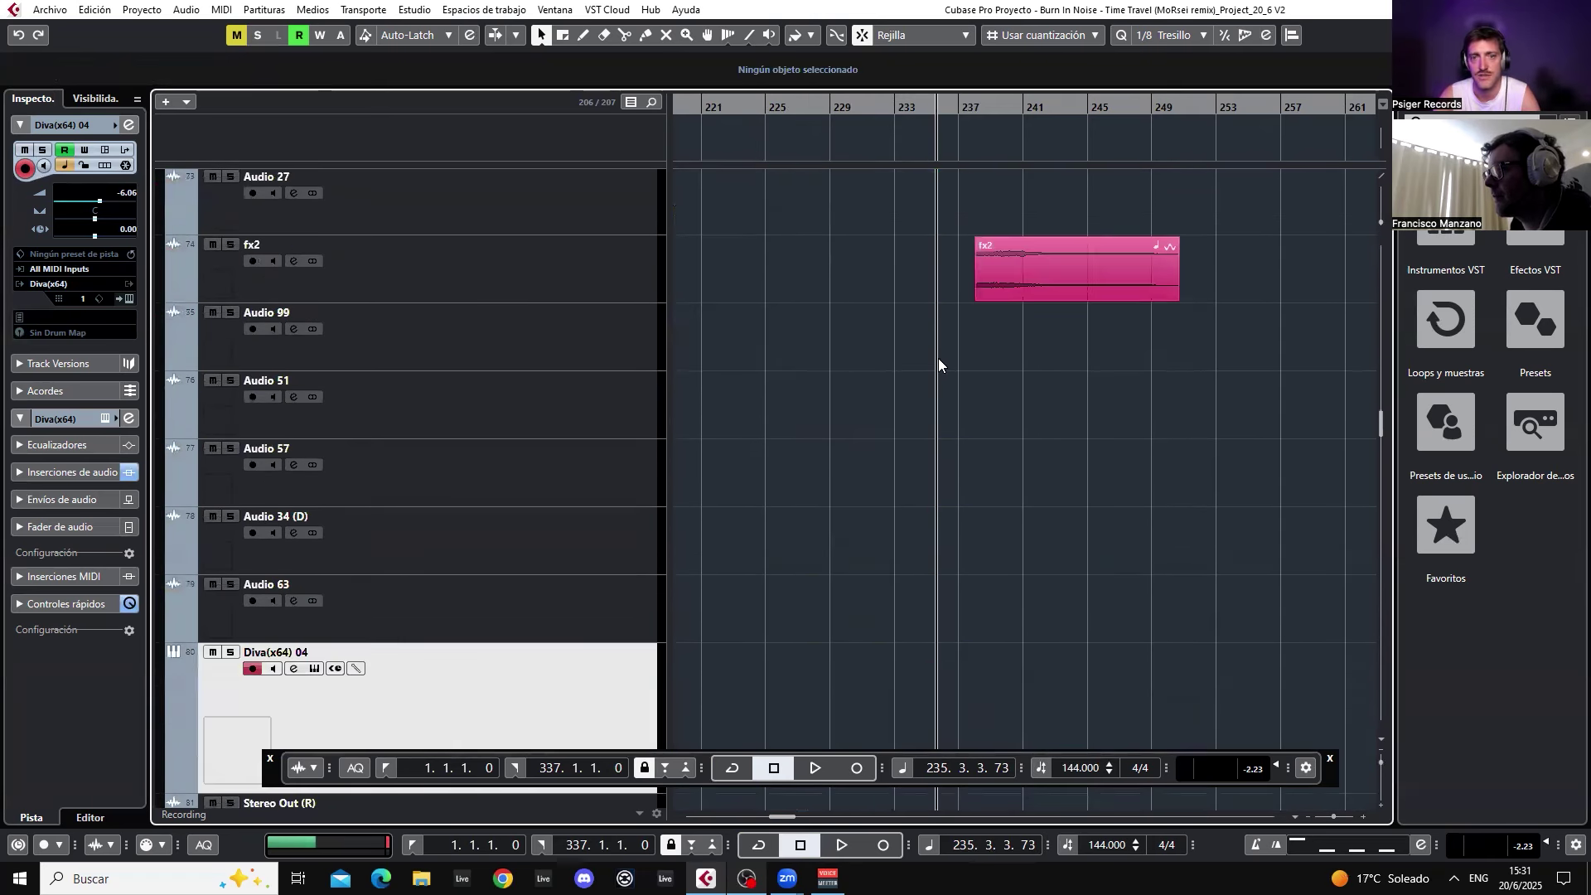
pyautogui.scroll(-15, 939, 362)
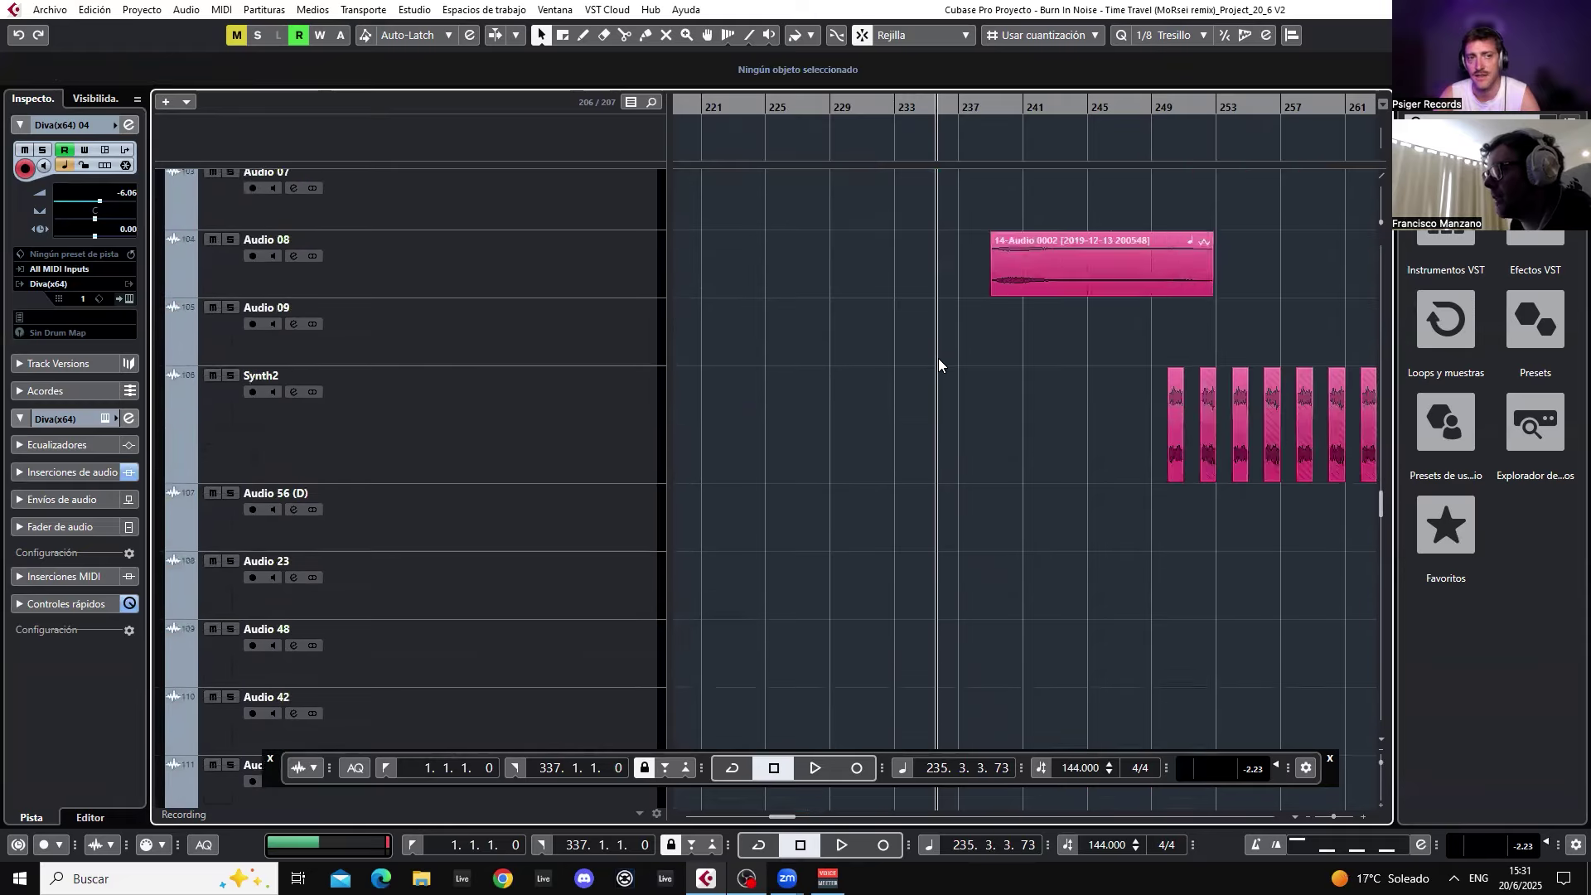
pyautogui.scroll(2, 940, 365)
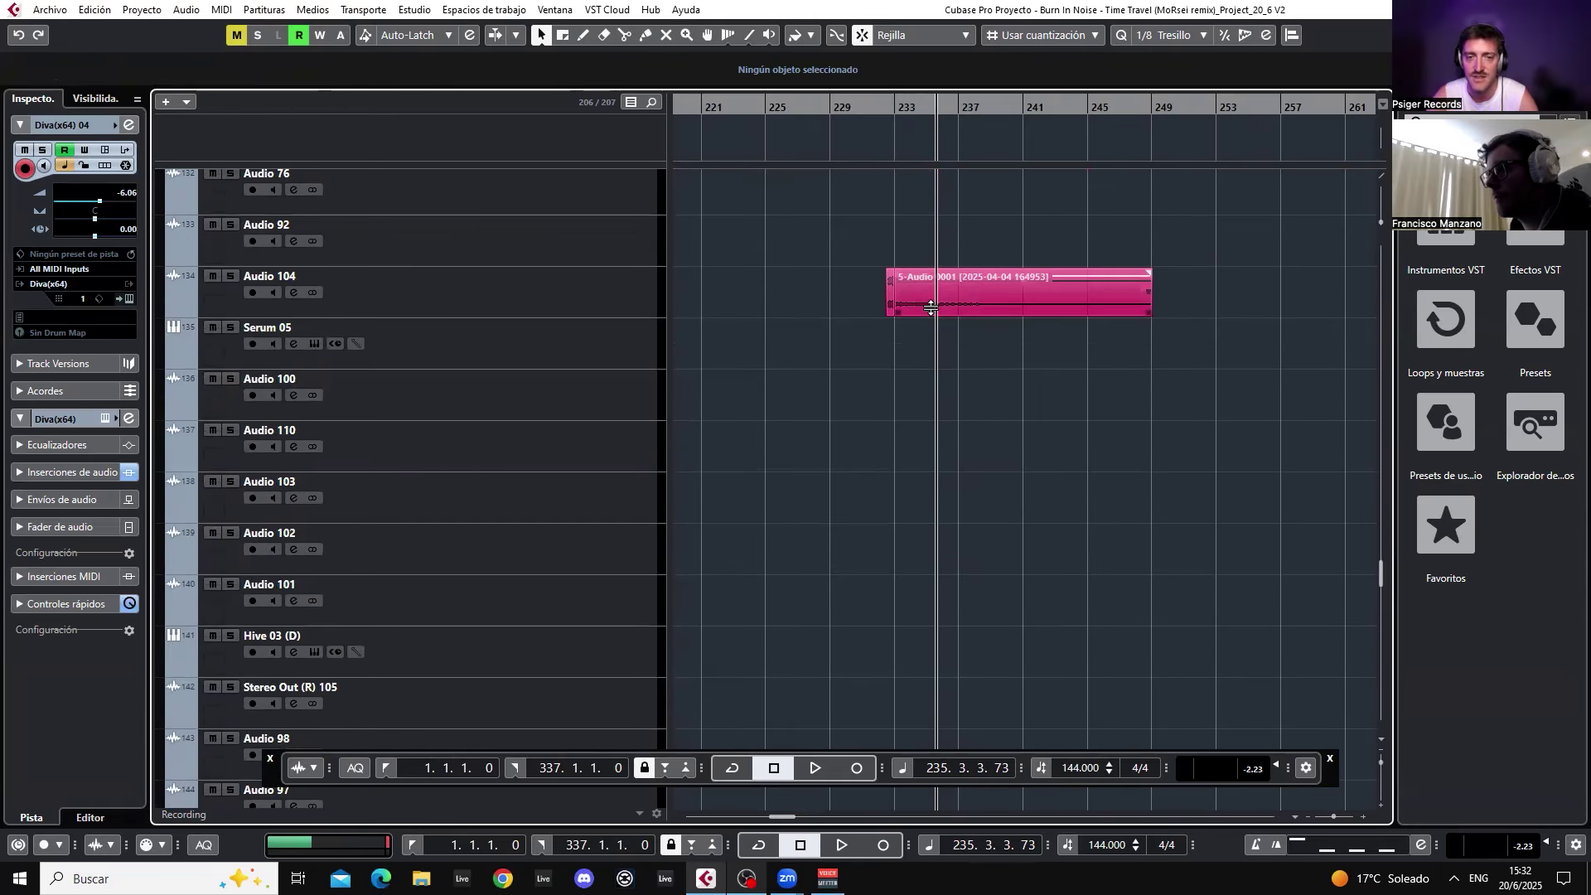
# - Select the Audio 104 track, check its channel settings, and look over the neighbouring audio tracks around bar 233
pyautogui.click(433, 301)
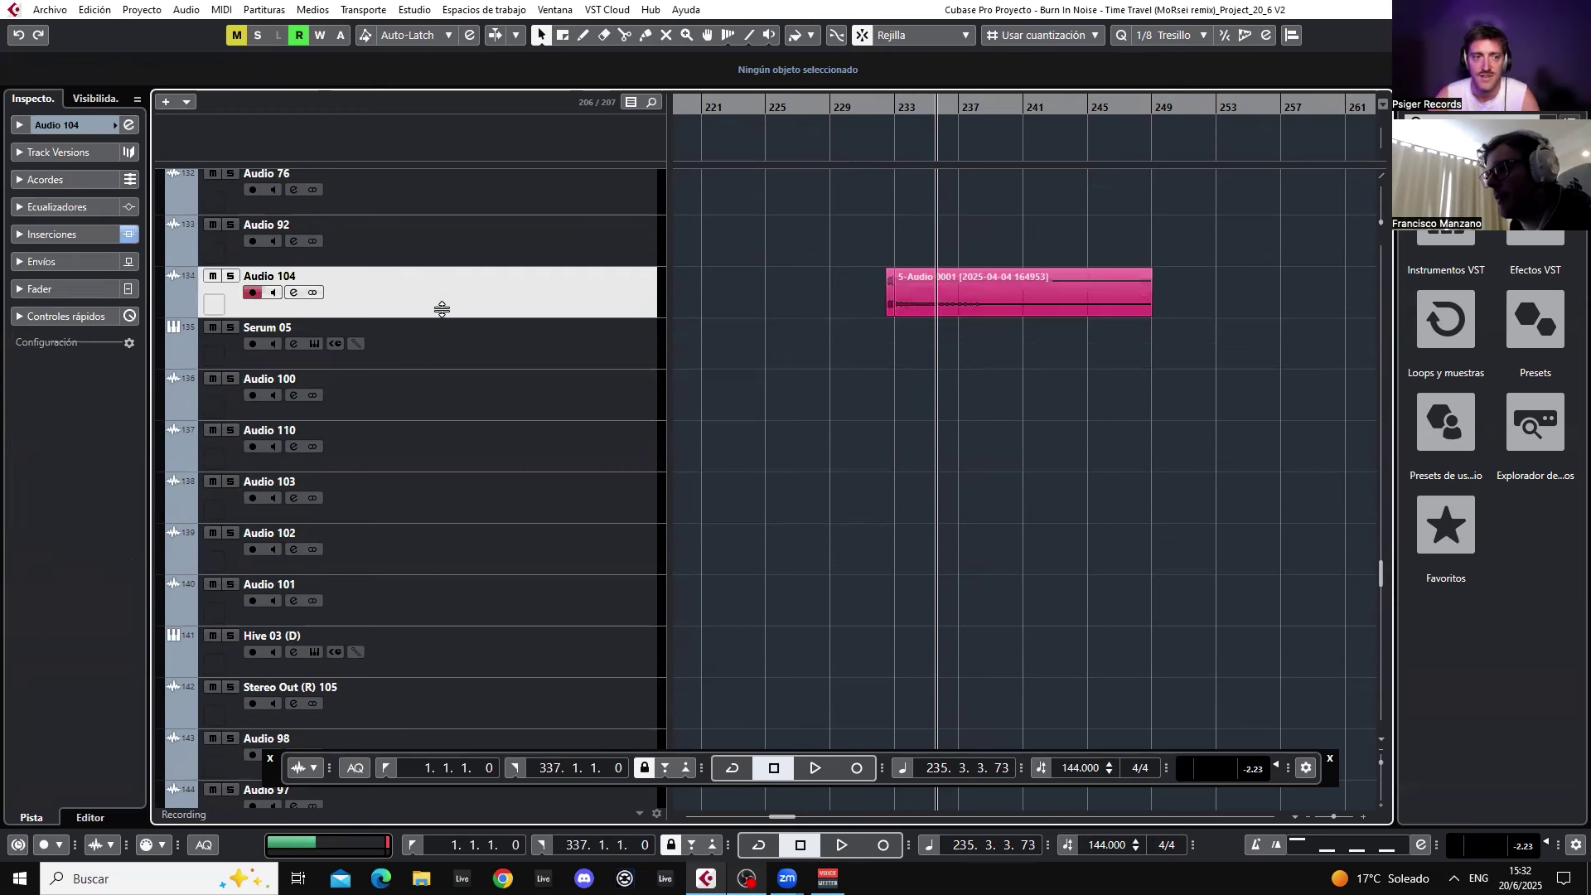
pyautogui.click(293, 293)
pyautogui.click(1341, 247)
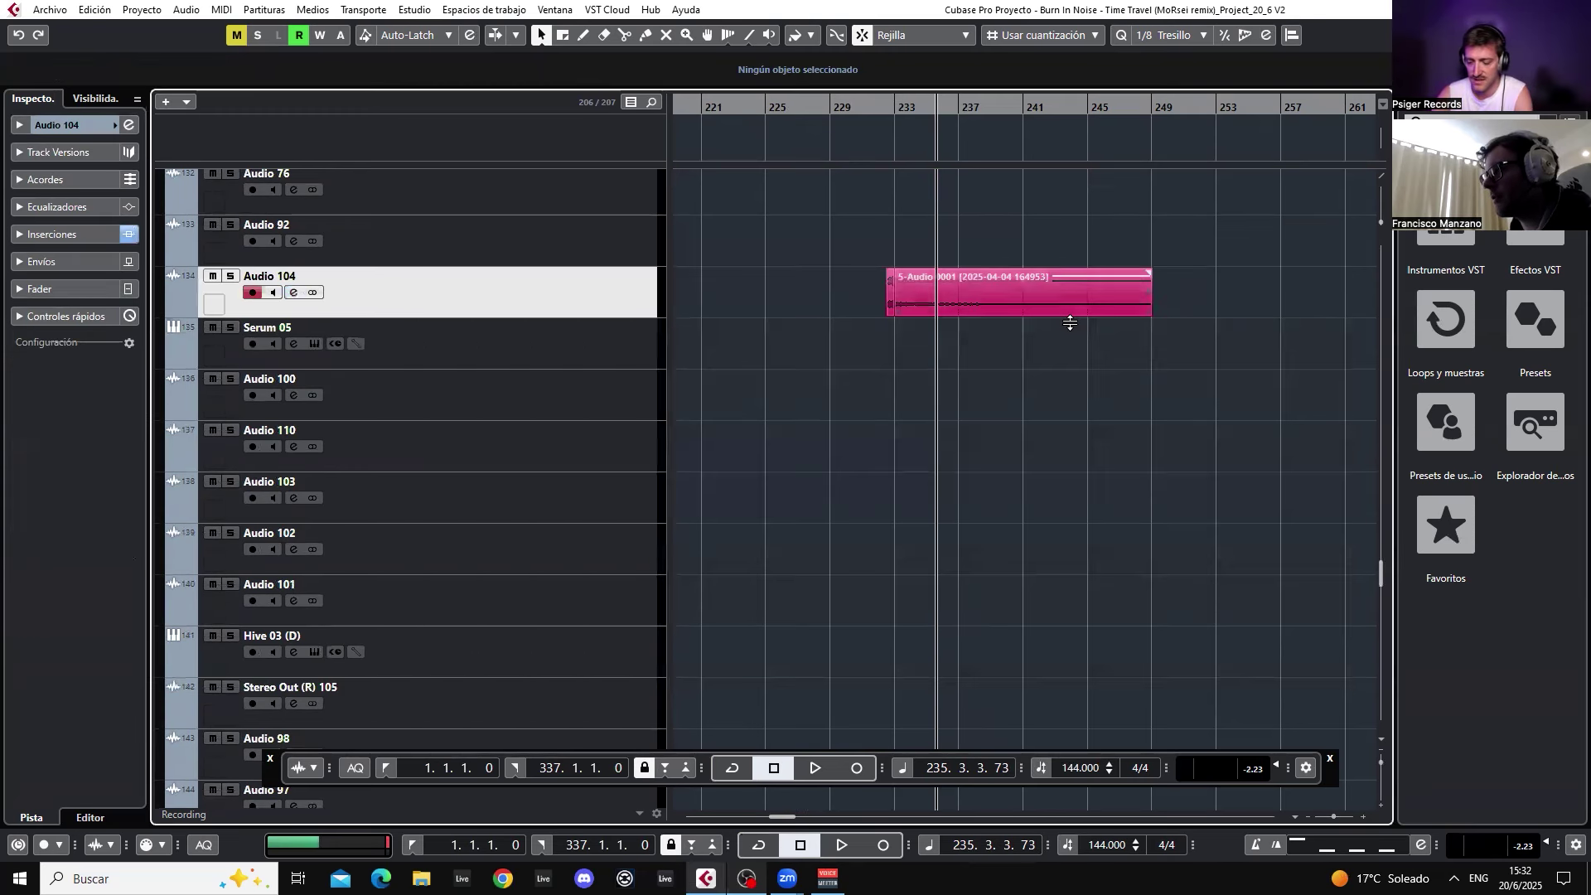
pyautogui.scroll(2, 1028, 365)
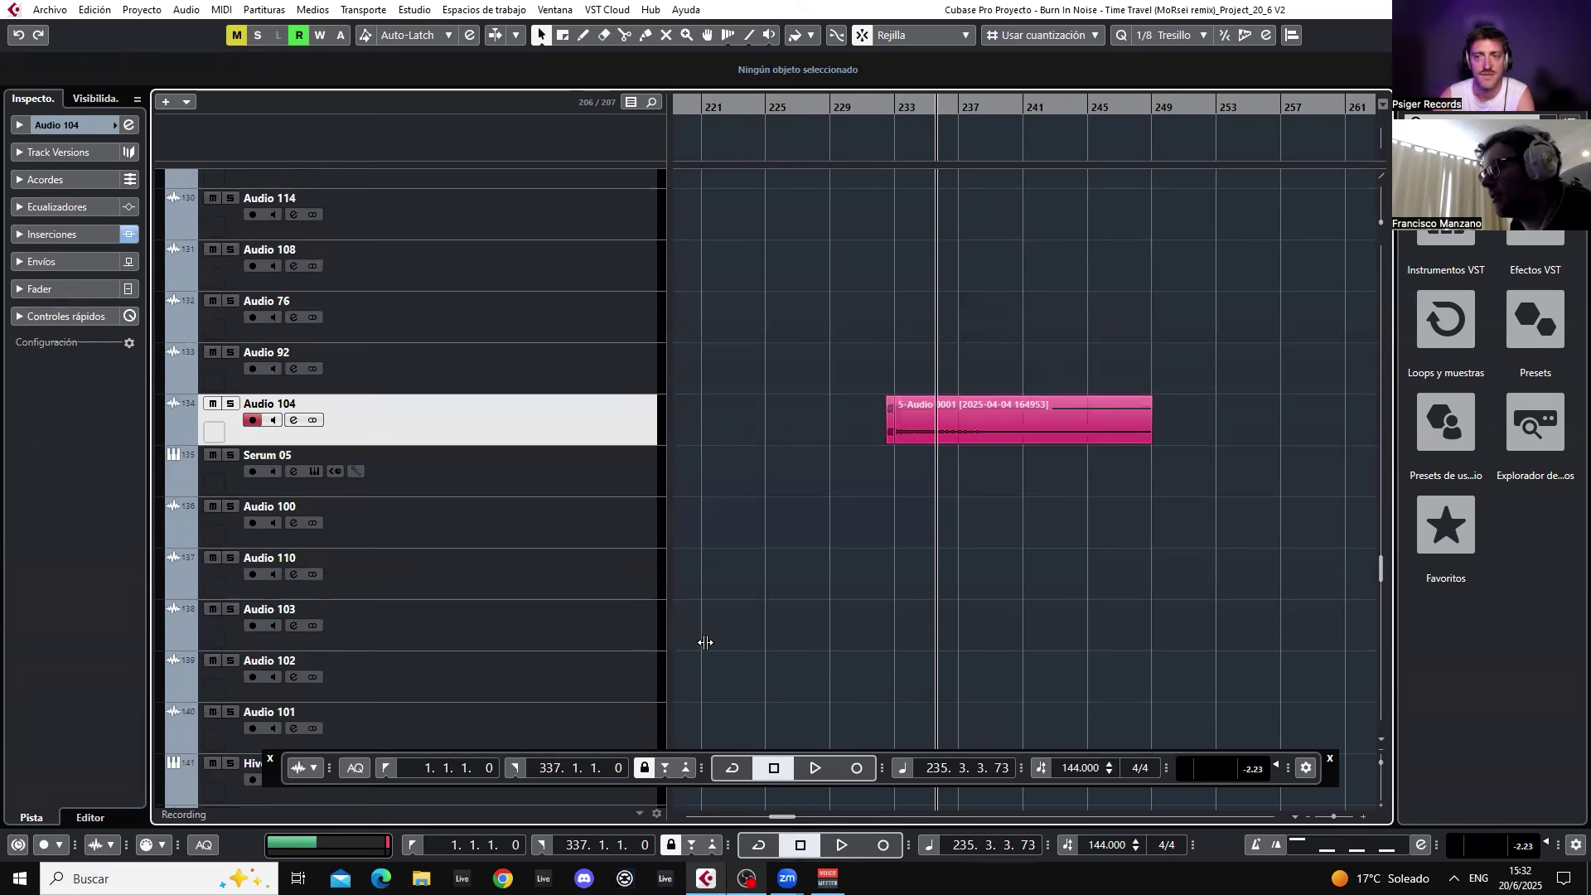
pyautogui.scroll(3, 833, 497)
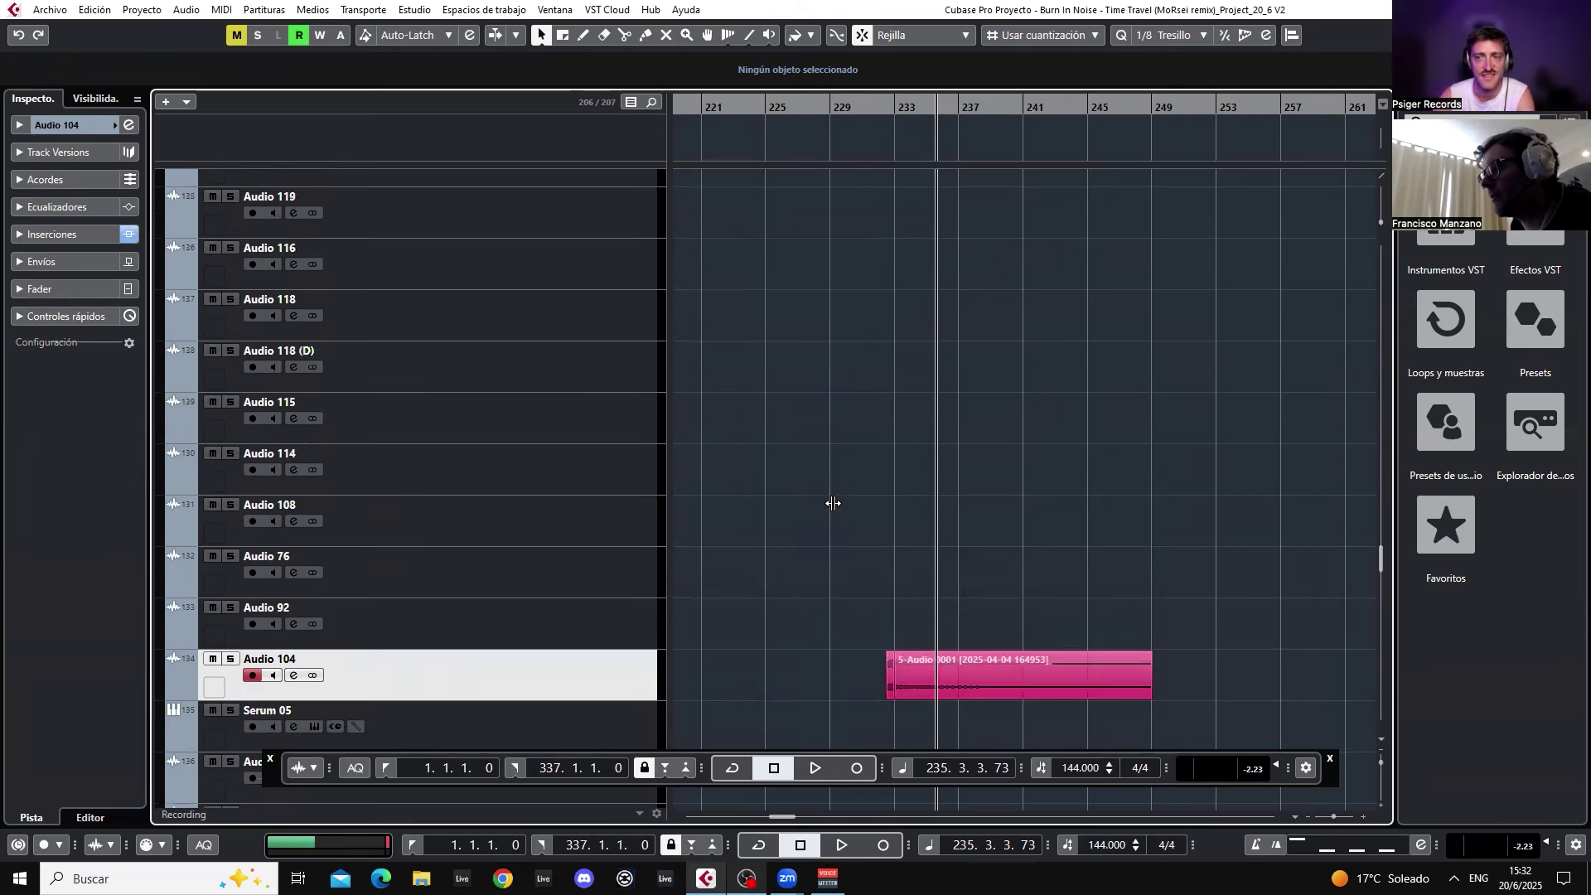